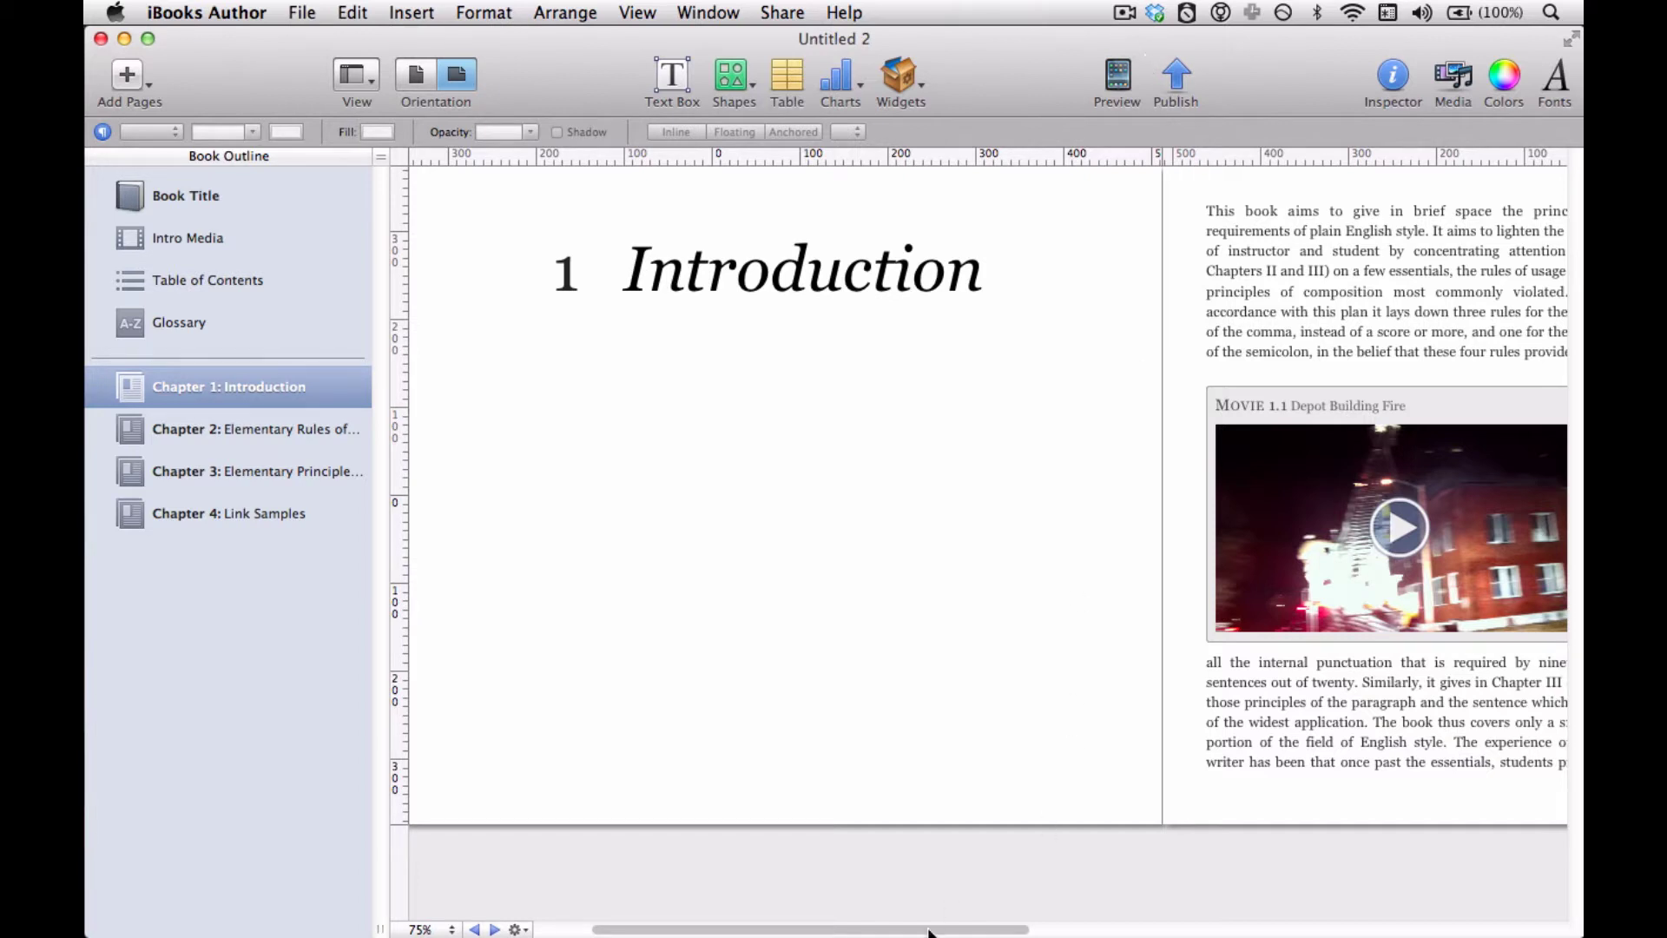
# Browse Chapters 1 and 2, trying right, left and justified alignment on the first paragraph.
pyautogui.moveTo(926, 931); pyautogui.dragTo(1083, 930)
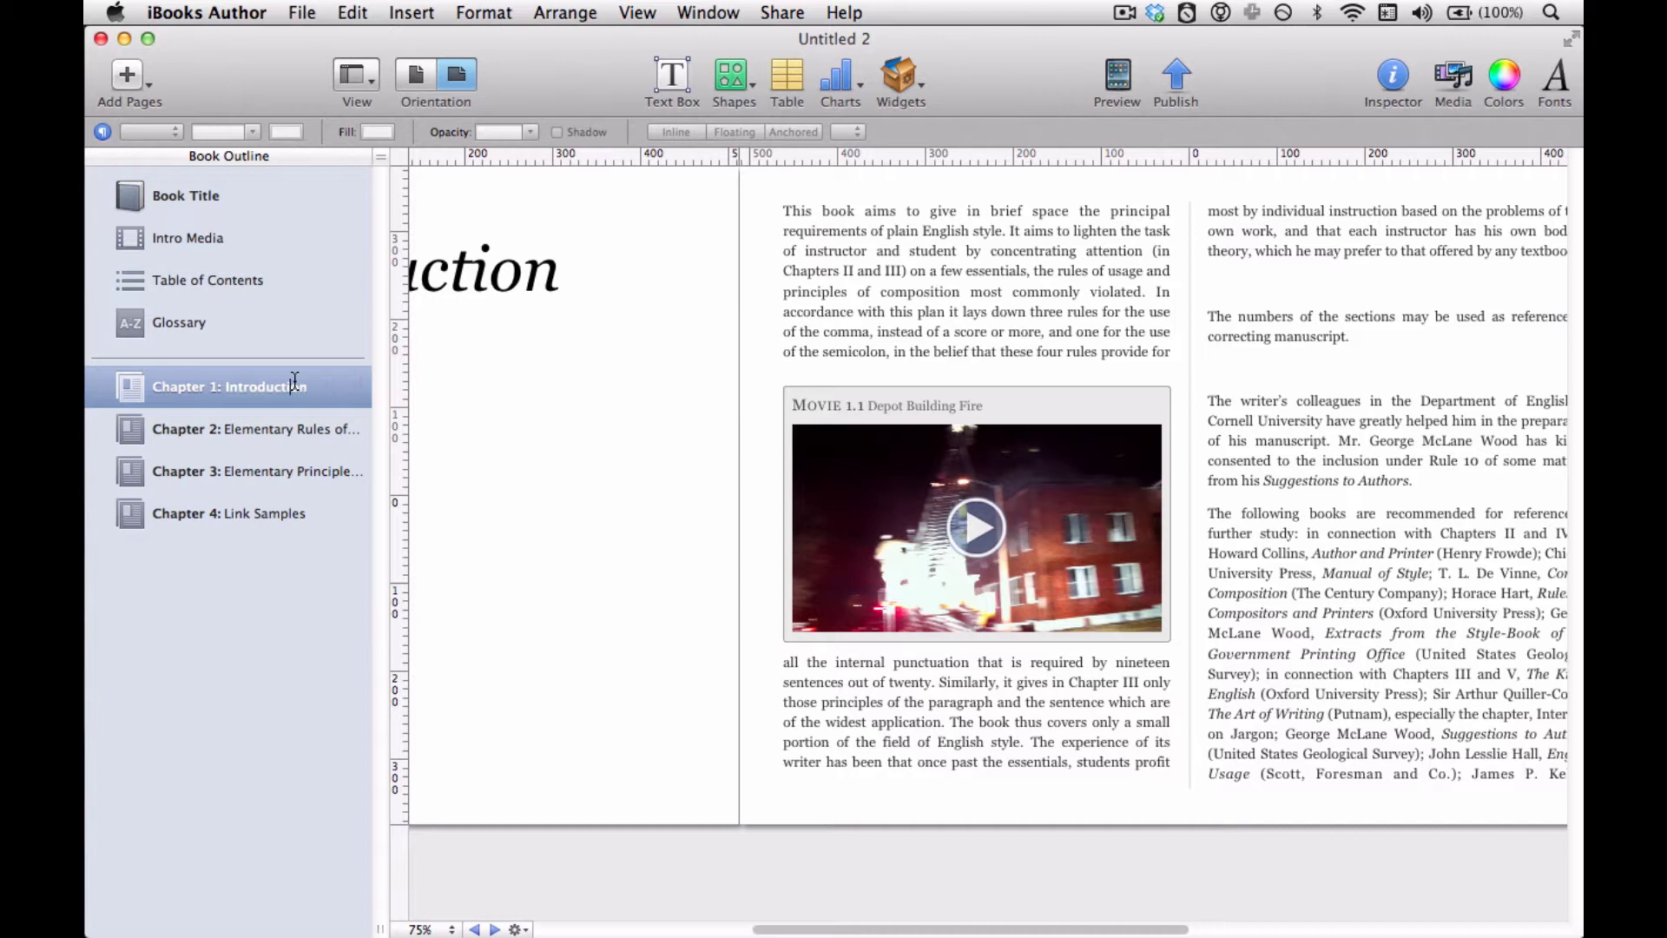
pyautogui.click(289, 426)
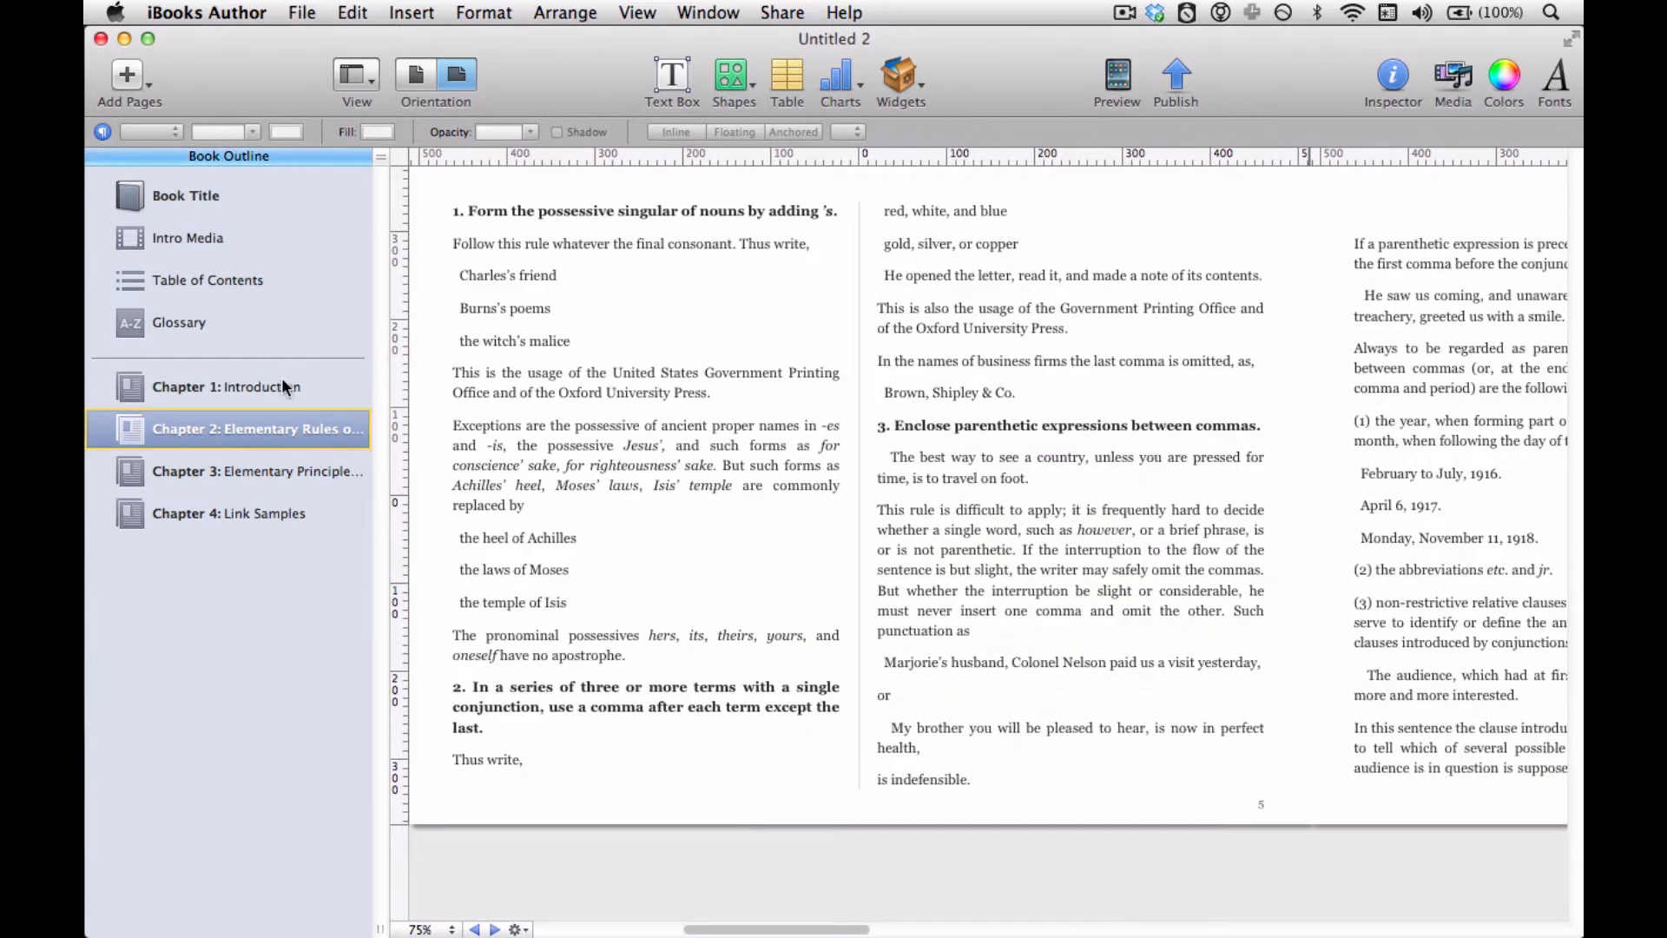
pyautogui.click(282, 379)
pyautogui.doubleClick(643, 276)
pyautogui.tripleClick(643, 276)
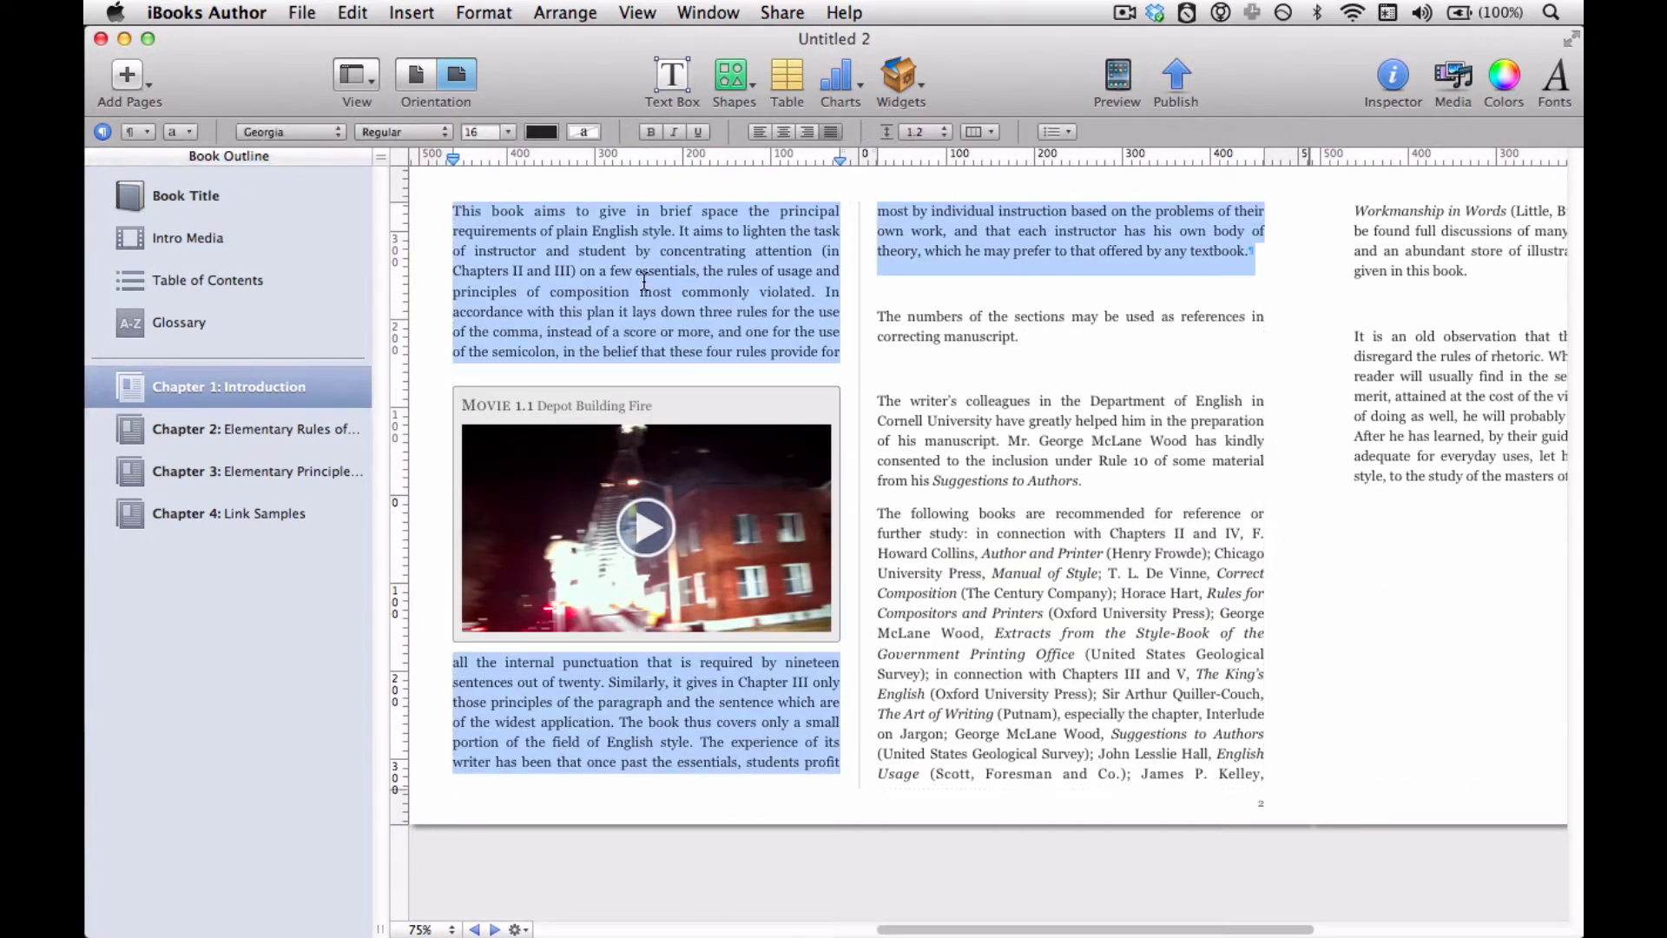
pyautogui.click(801, 131)
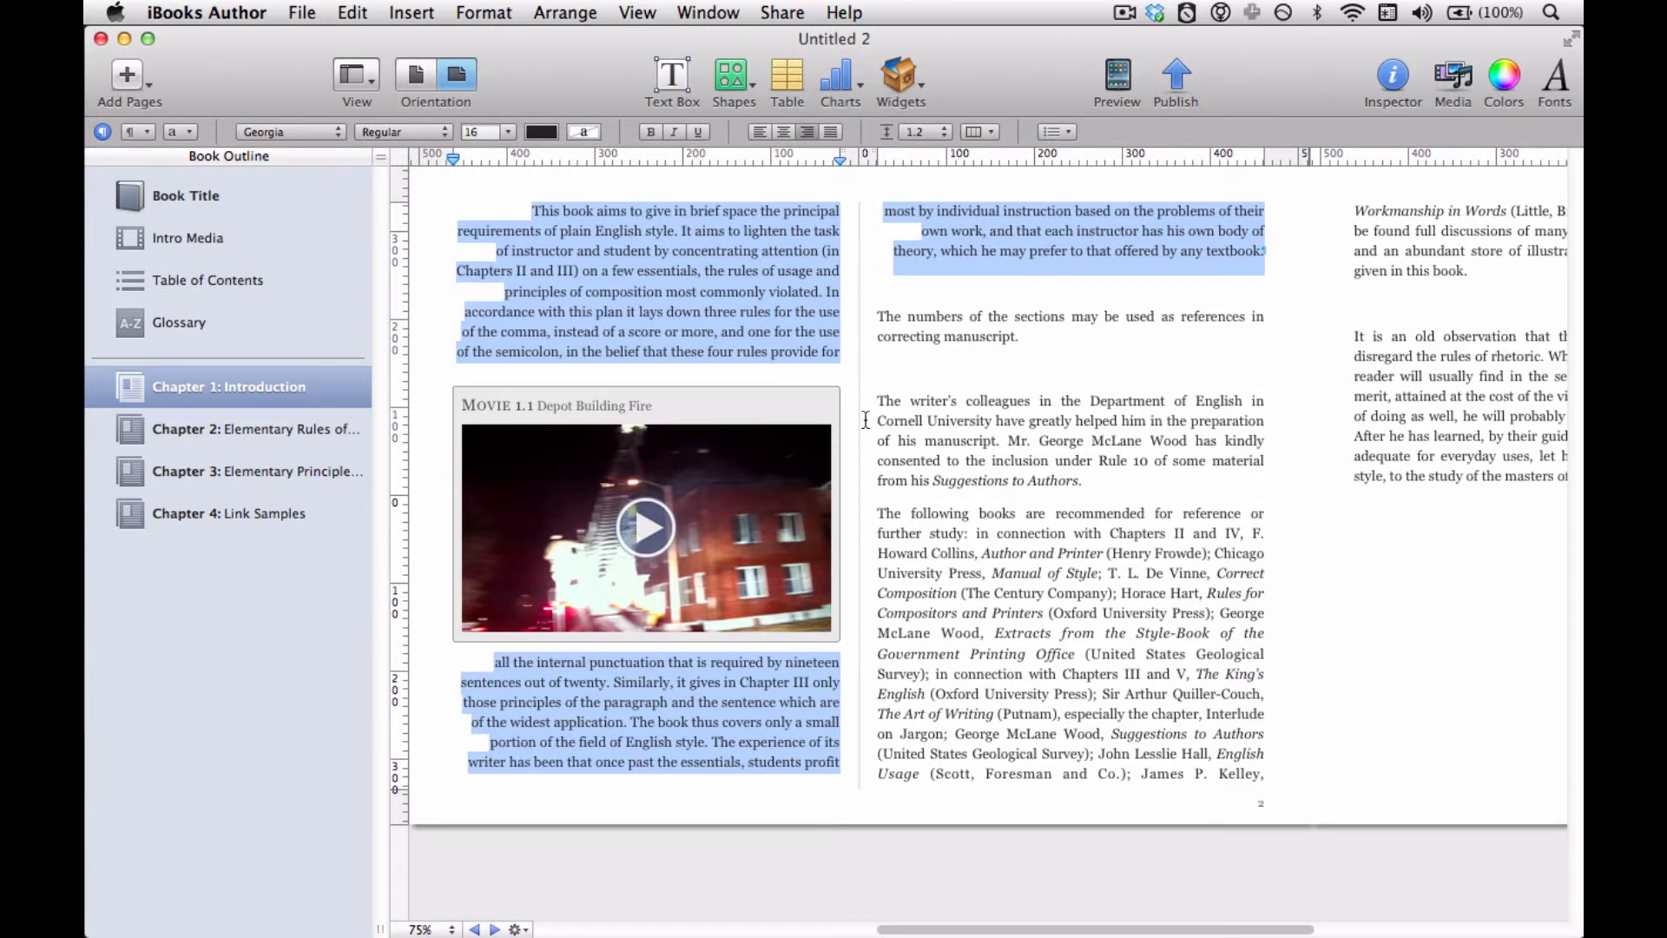
pyautogui.click(758, 131)
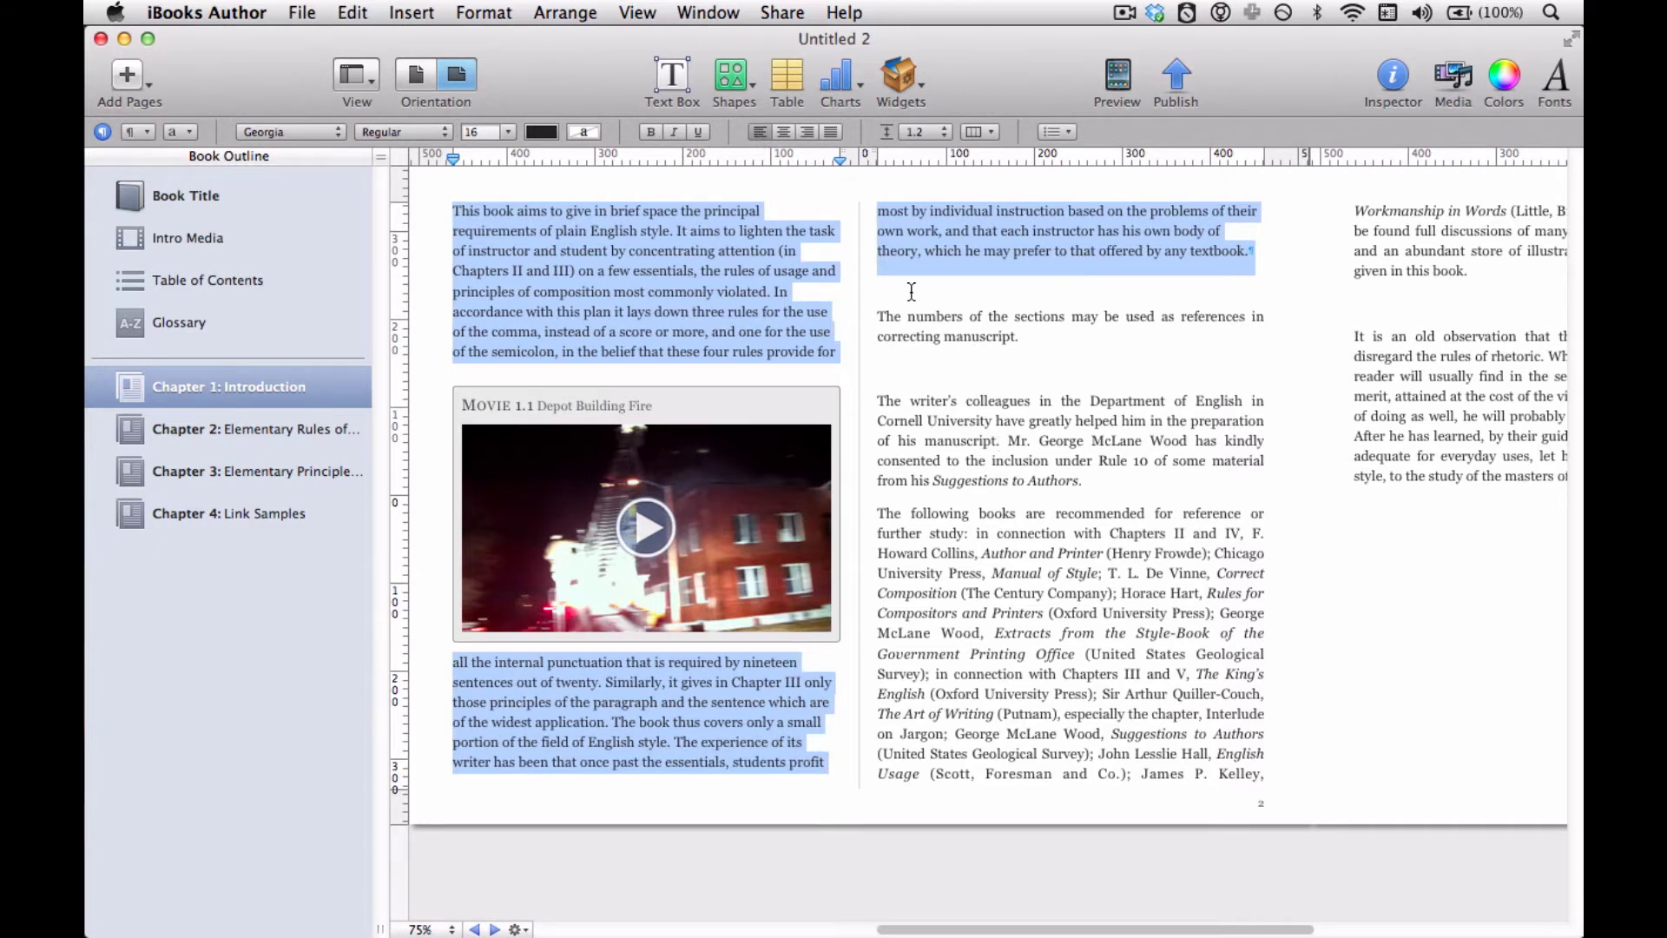
pyautogui.press('super+braceright')
pyautogui.press('super+alt+bar')
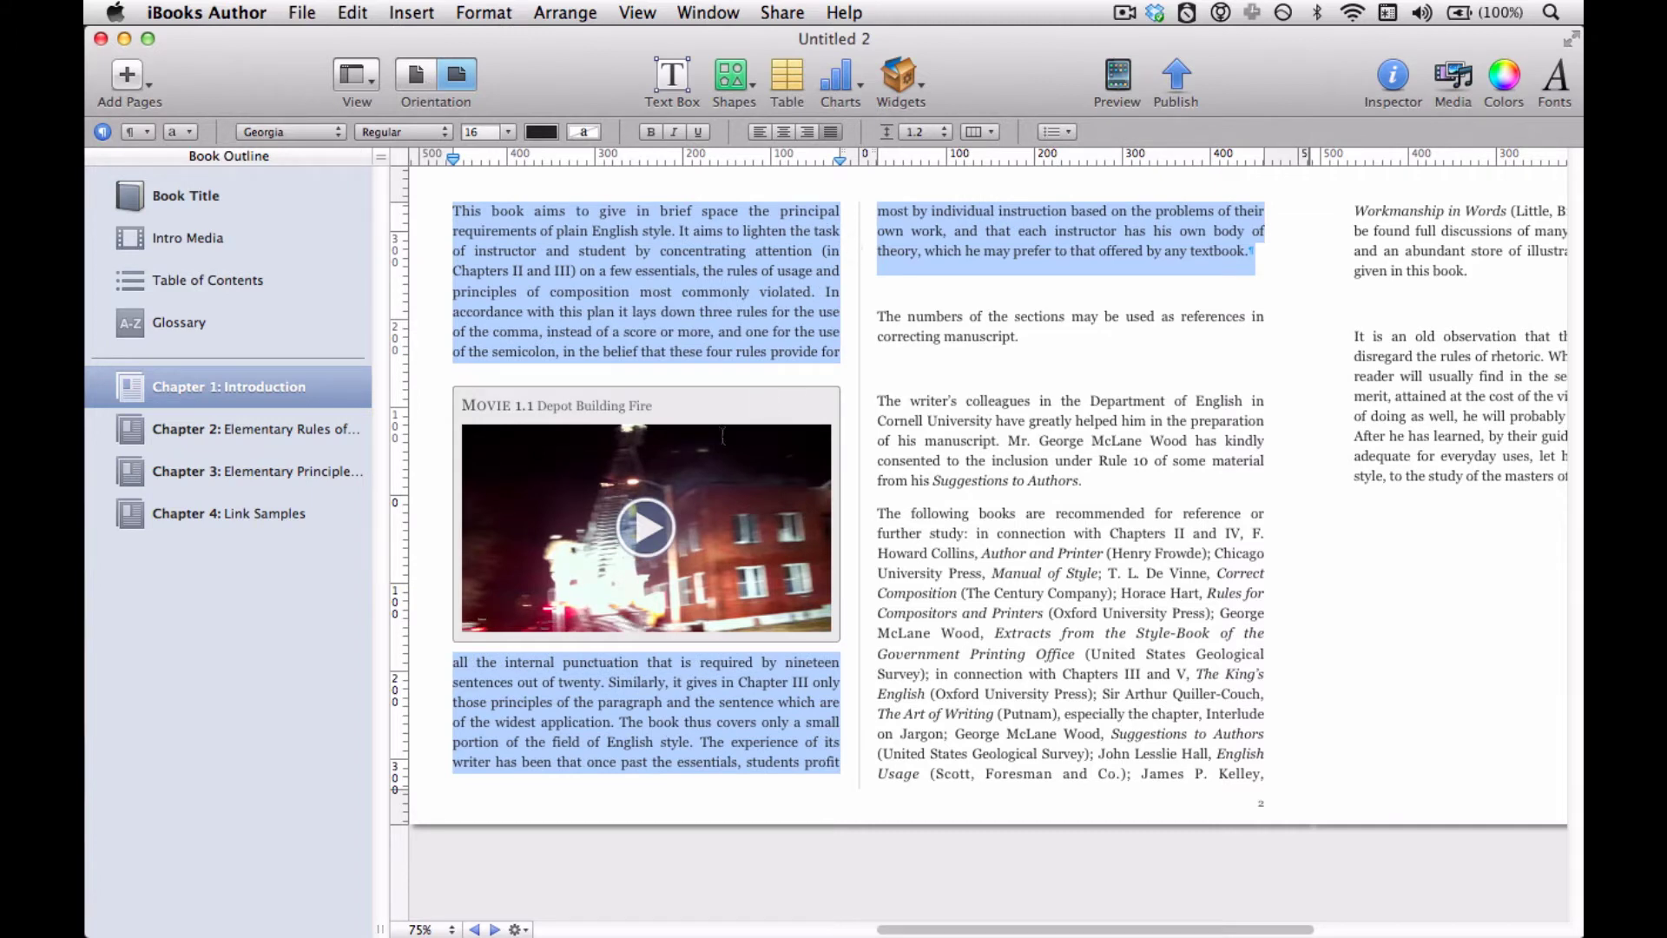
pyautogui.click(766, 353)
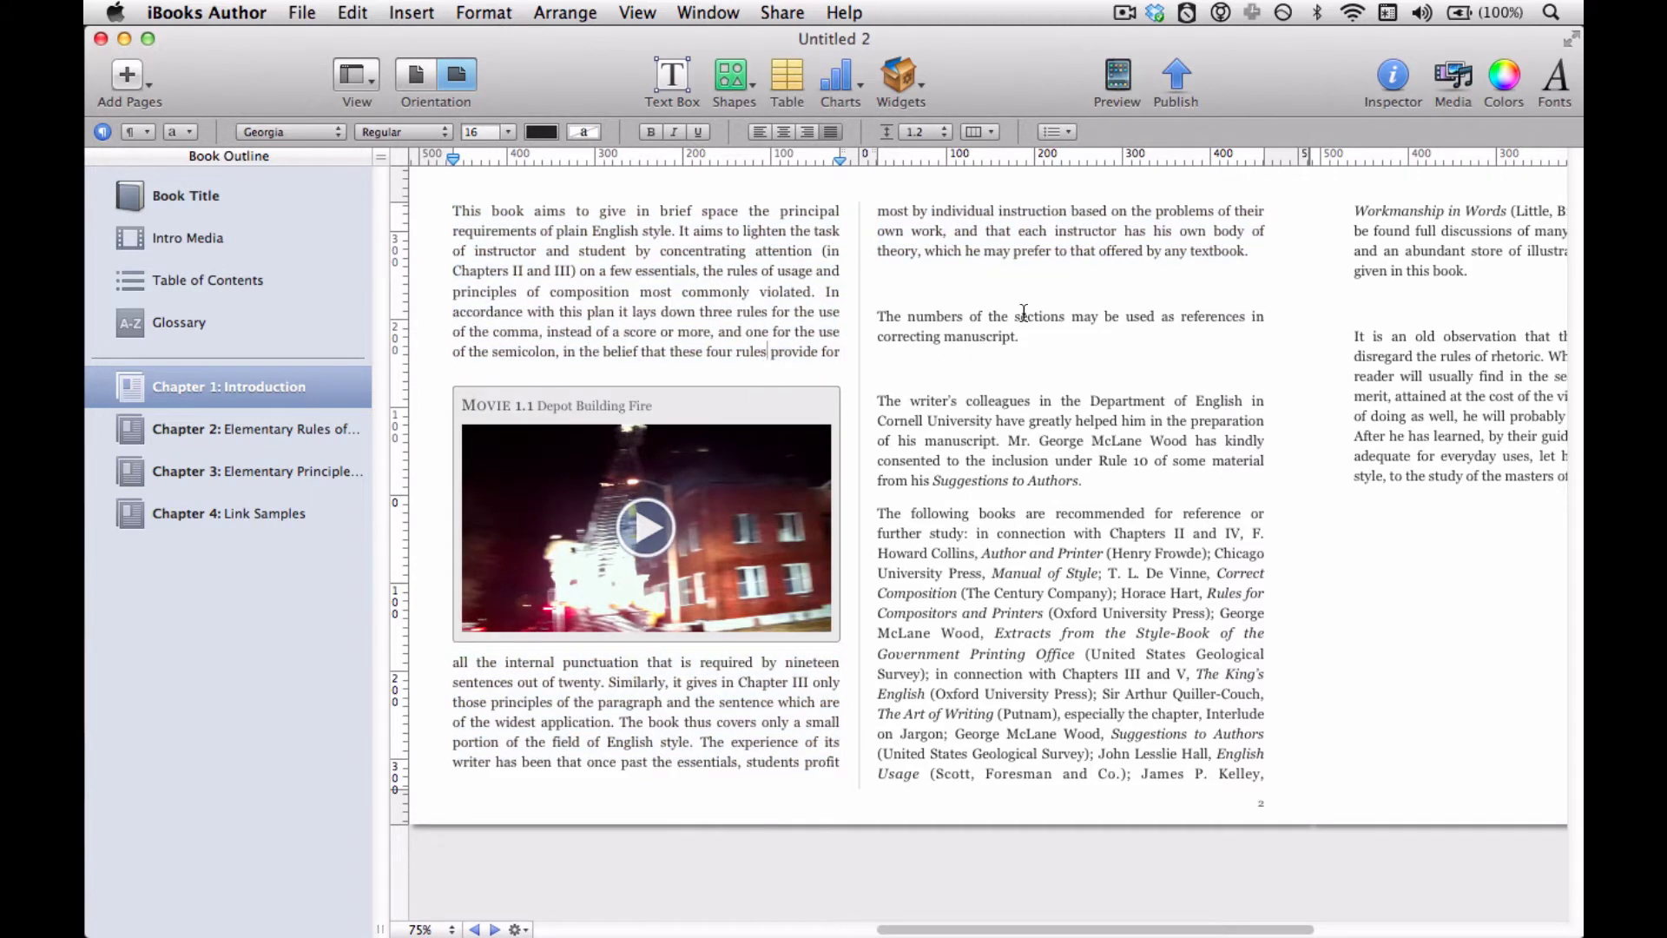
# Return to the chapter title page and try selecting the title, number and body text.
pyautogui.click(850, 932)
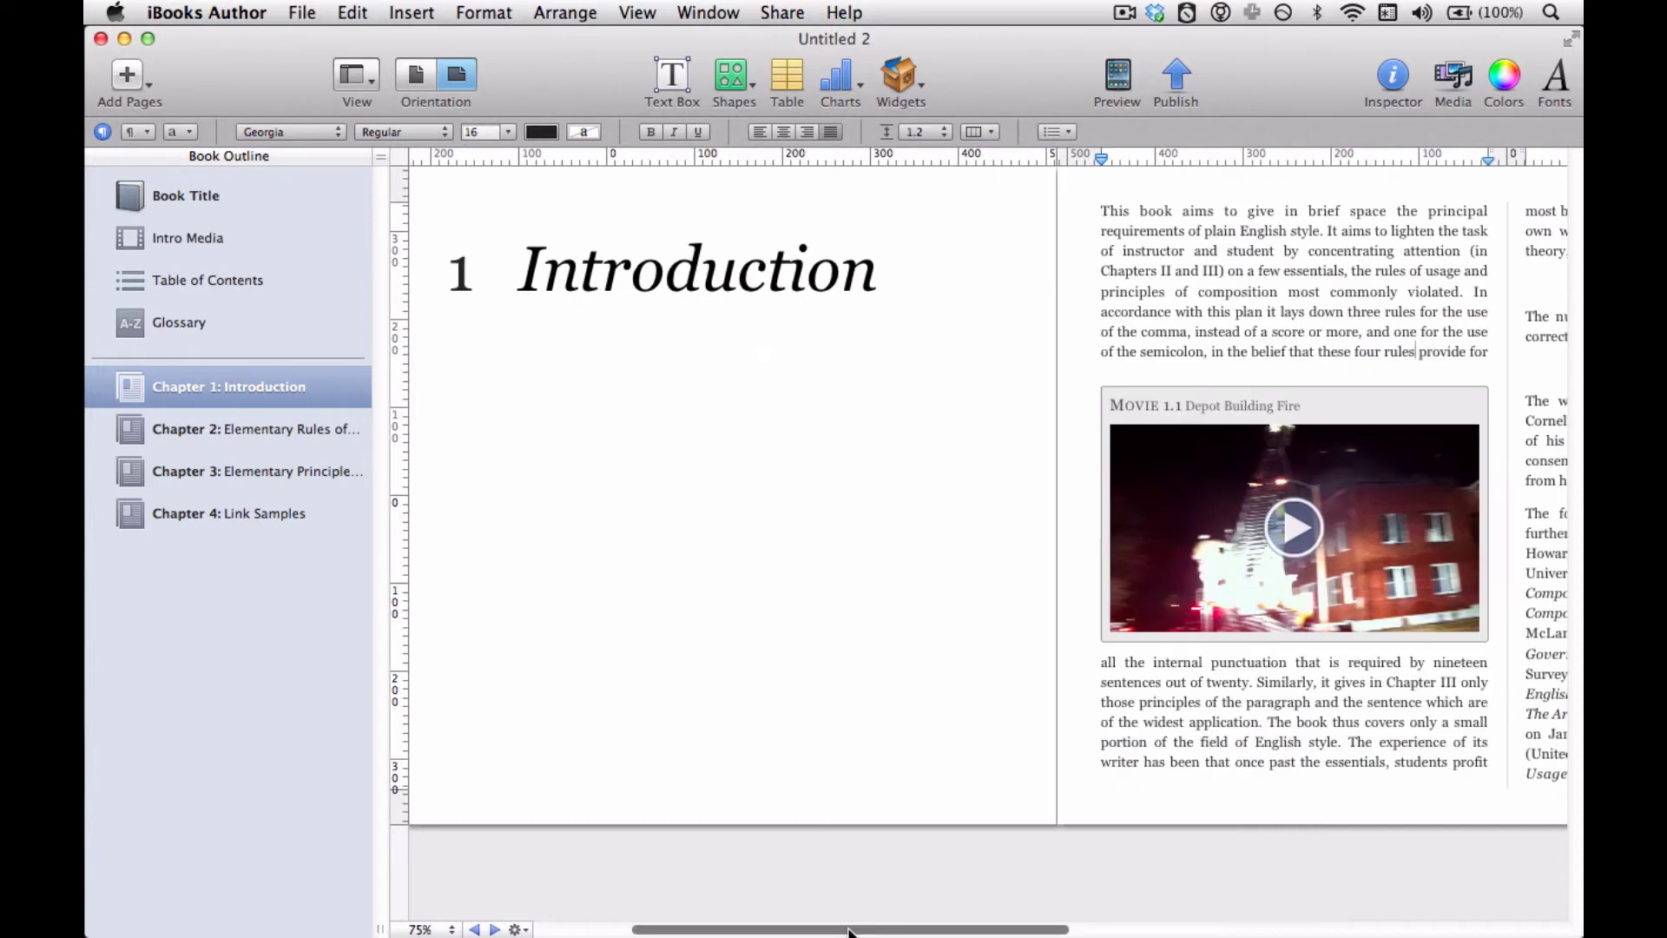
pyautogui.hscroll(-4, 850, 932)
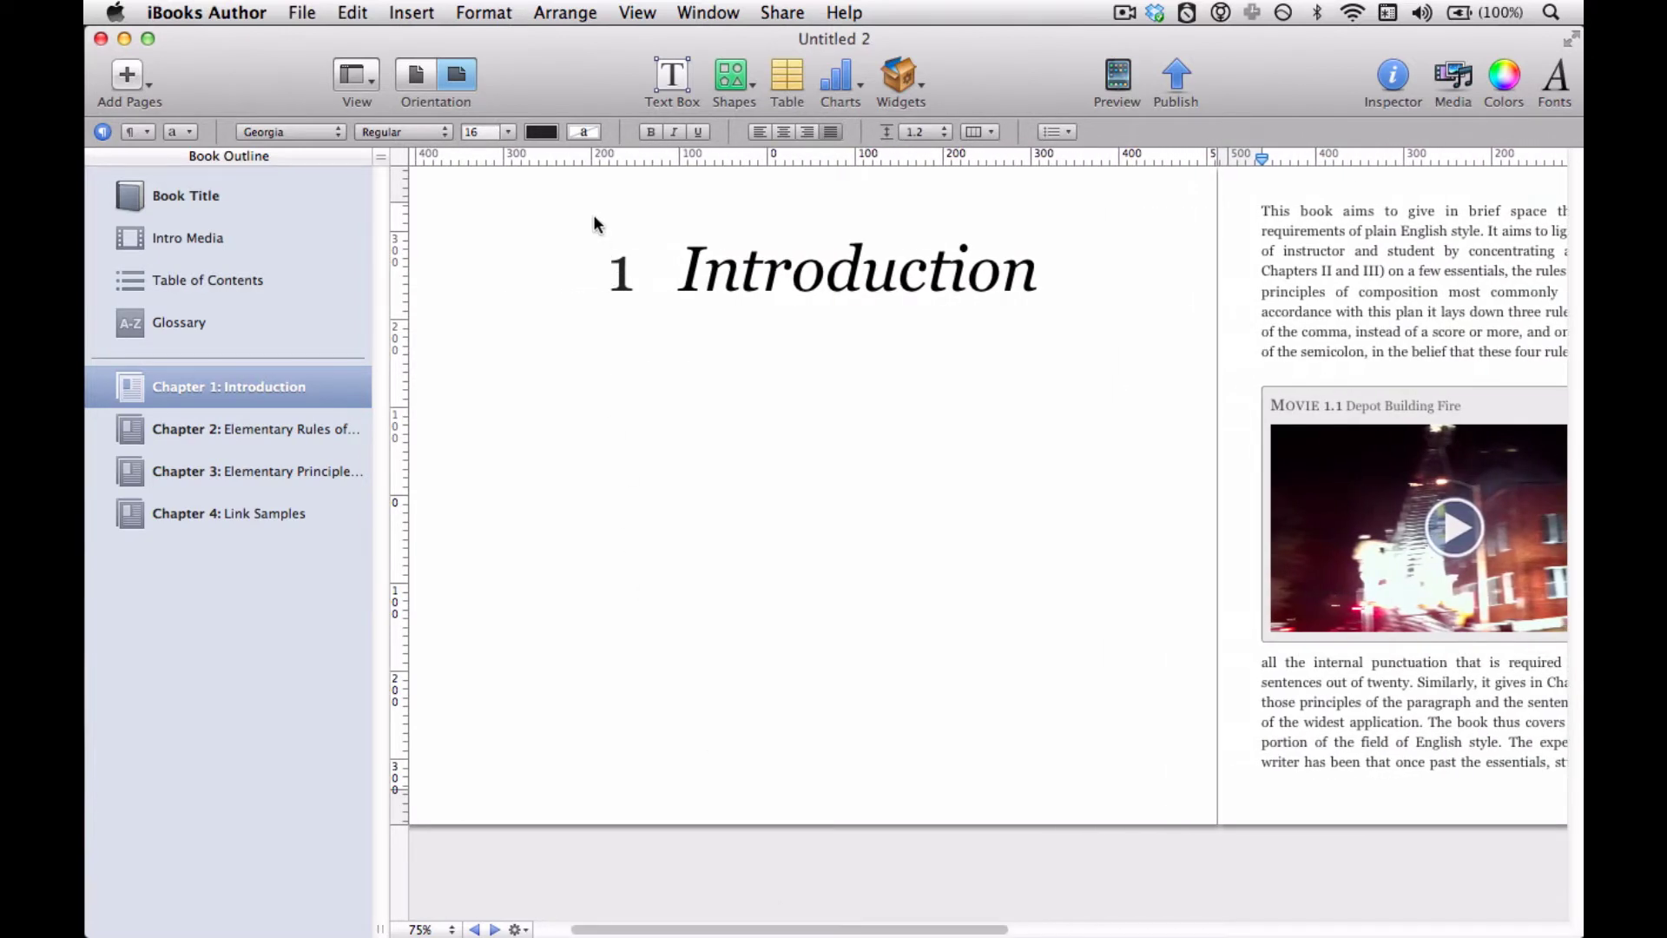
pyautogui.moveTo(594, 217); pyautogui.dragTo(854, 337)
pyautogui.moveTo(598, 211); pyautogui.dragTo(1011, 356)
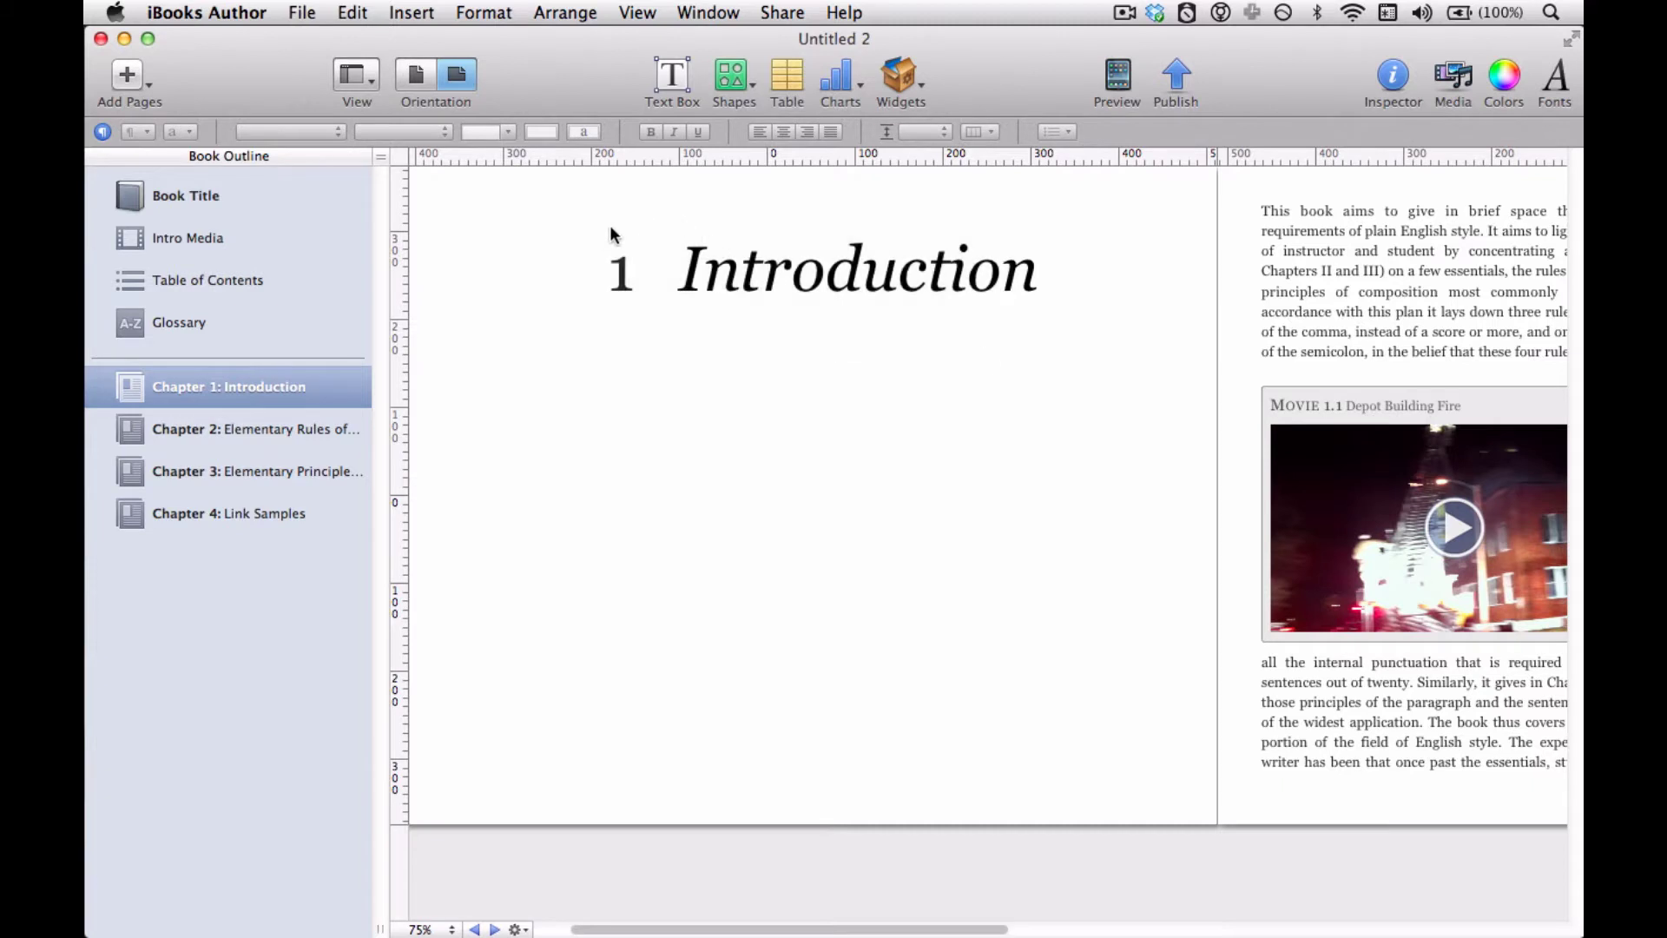
pyautogui.moveTo(587, 224); pyautogui.dragTo(787, 342)
pyautogui.click(1484, 272)
pyautogui.click(775, 371)
pyautogui.doubleClick(1345, 291)
pyautogui.press('super+a')
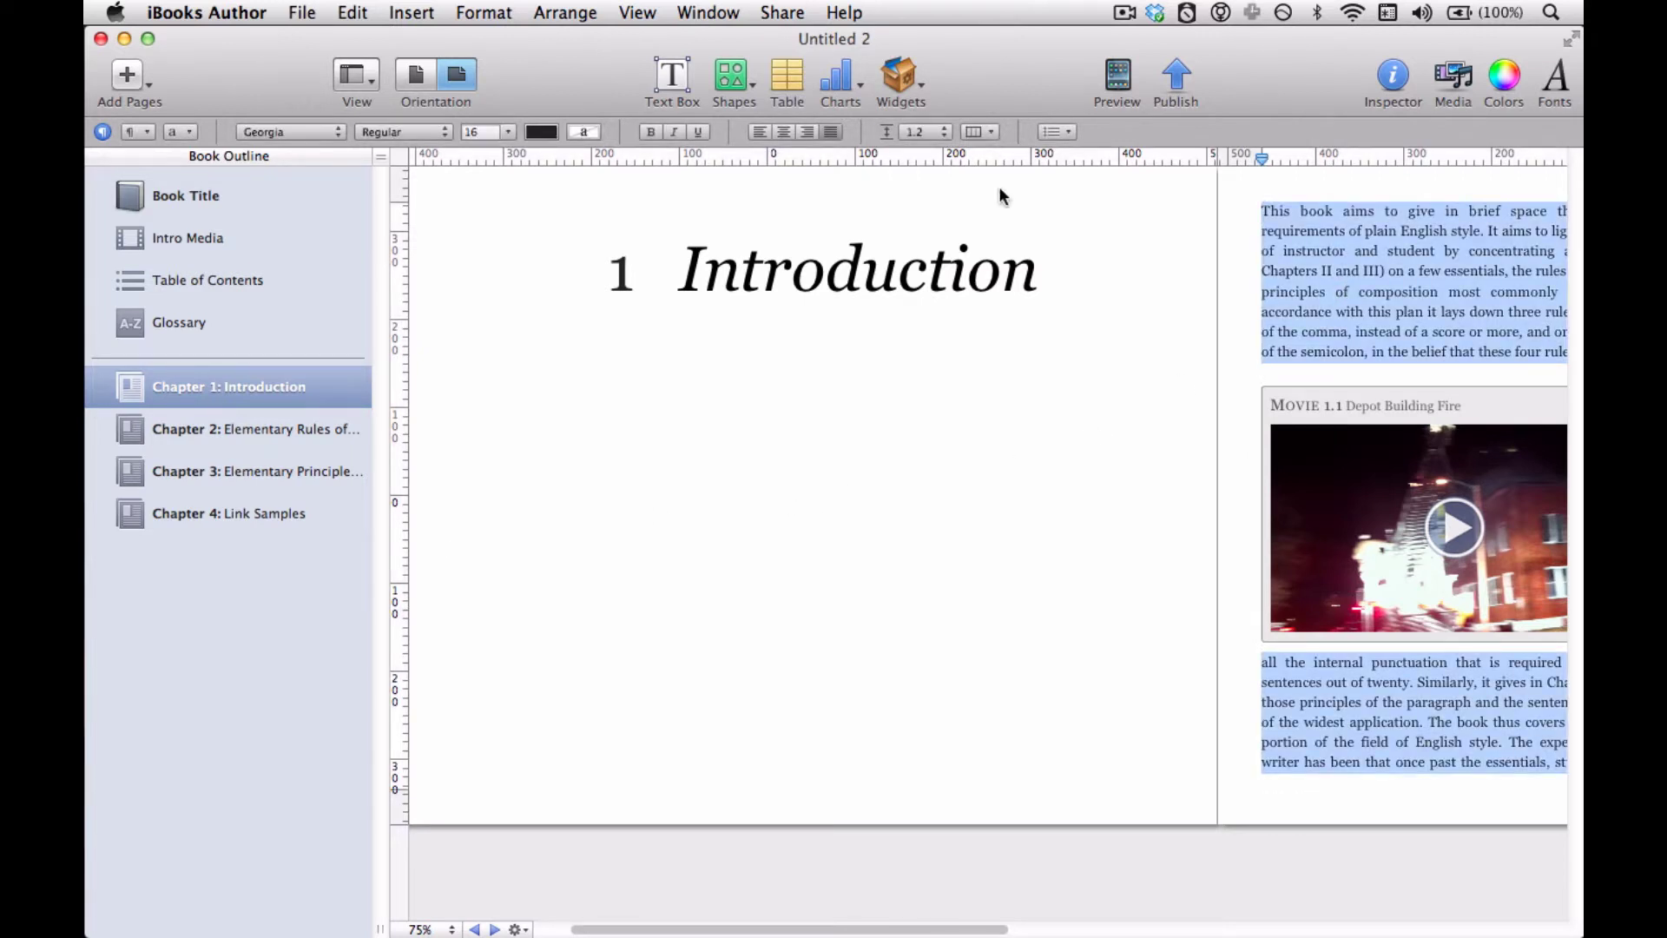
pyautogui.click(737, 270)
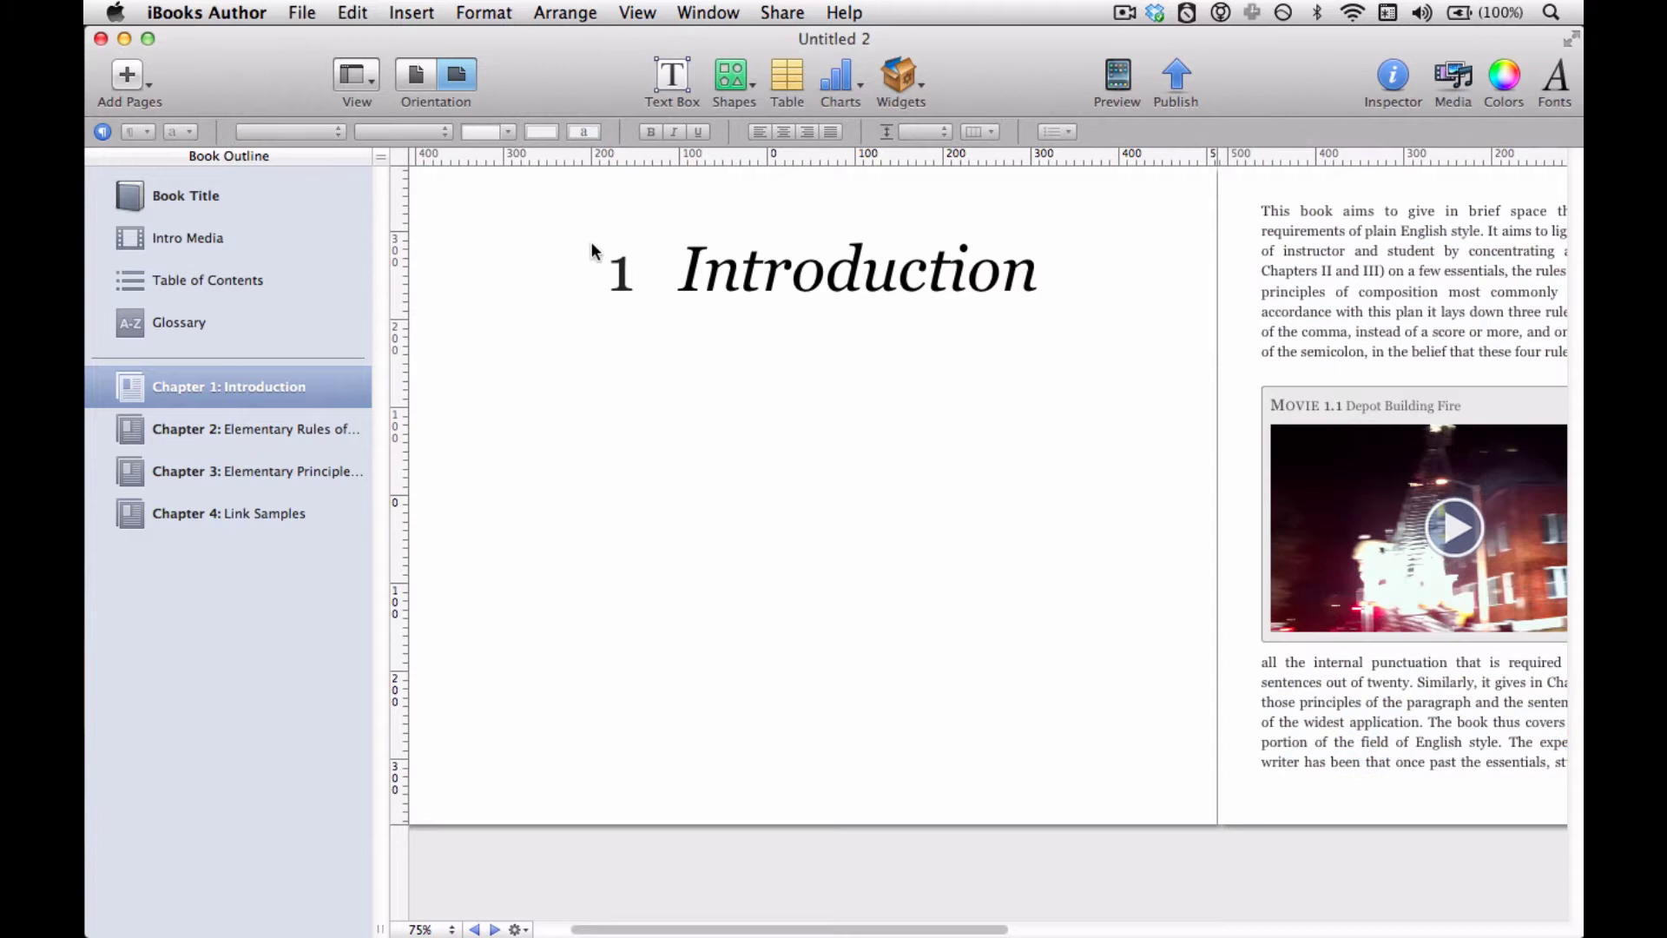
pyautogui.moveTo(590, 239); pyautogui.dragTo(799, 360)
# Show the book's layouts with View > Show Layouts and enlarge the Layouts list.
pyautogui.click(362, 72)
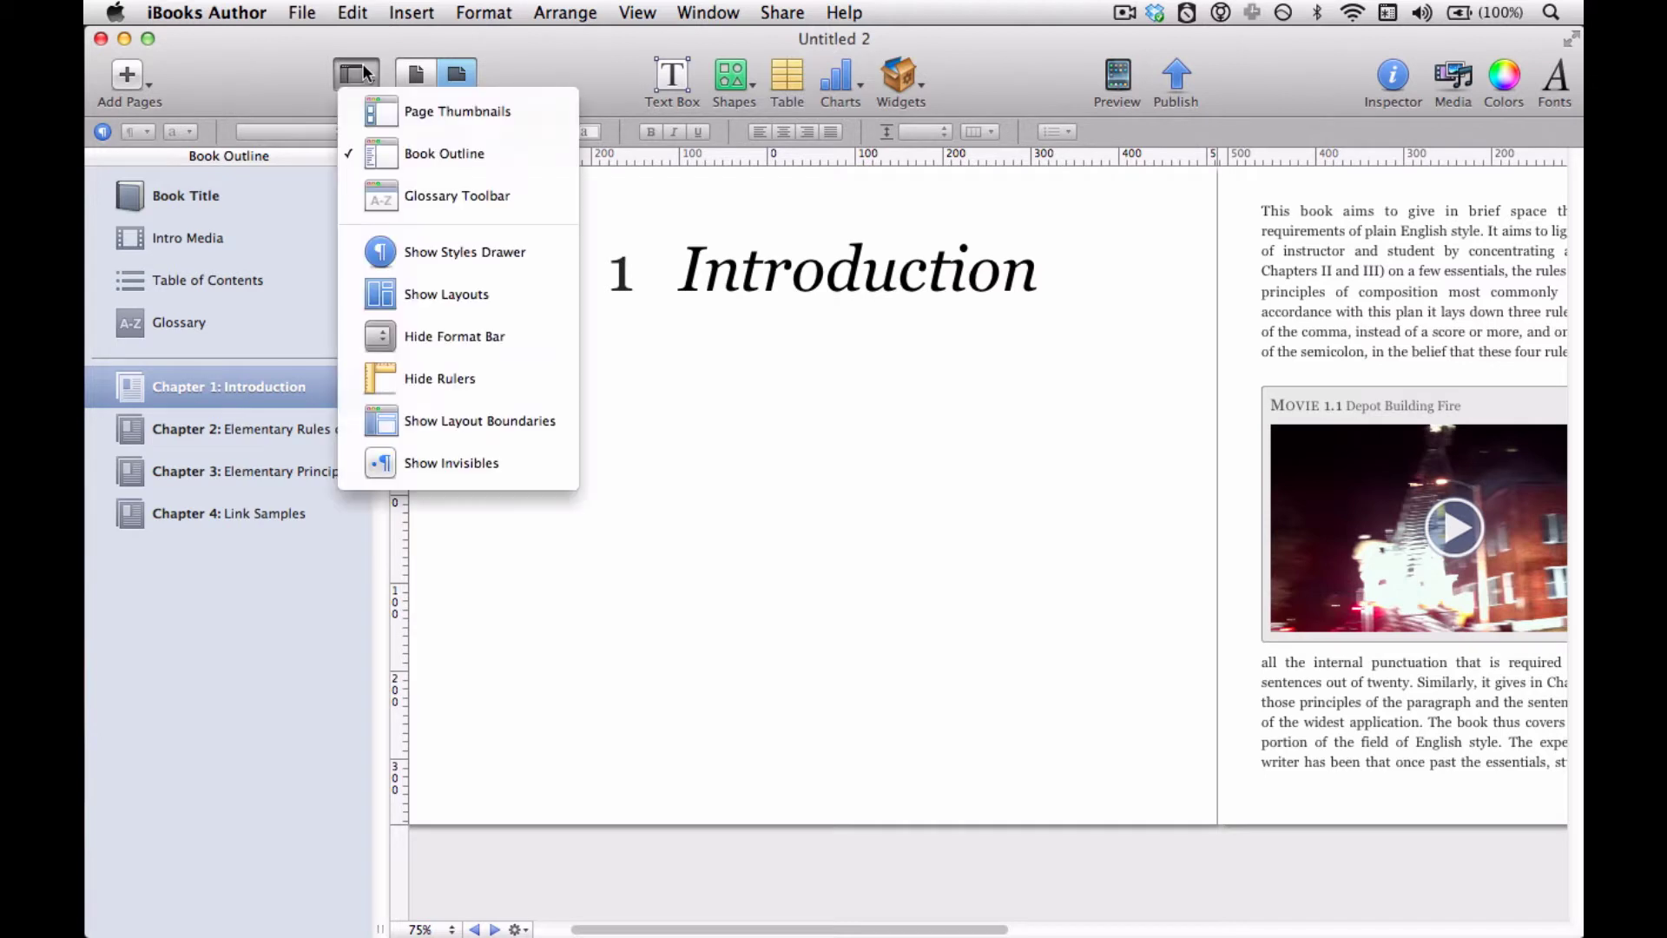
pyautogui.click(398, 284)
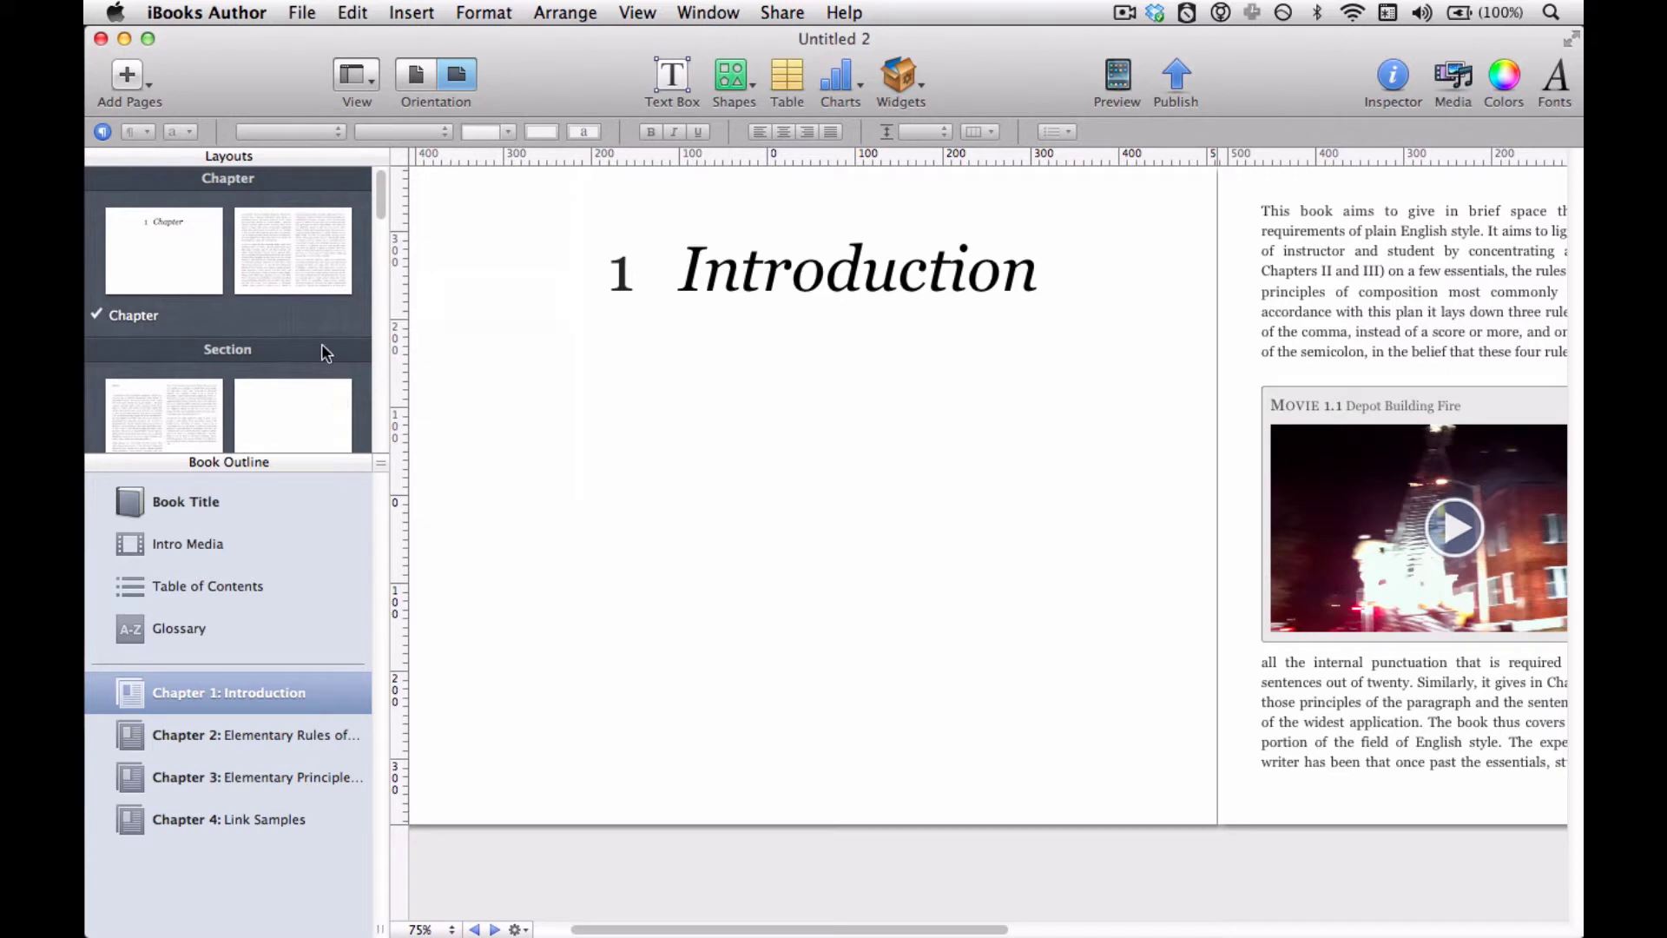
pyautogui.moveTo(374, 465); pyautogui.dragTo(349, 904)
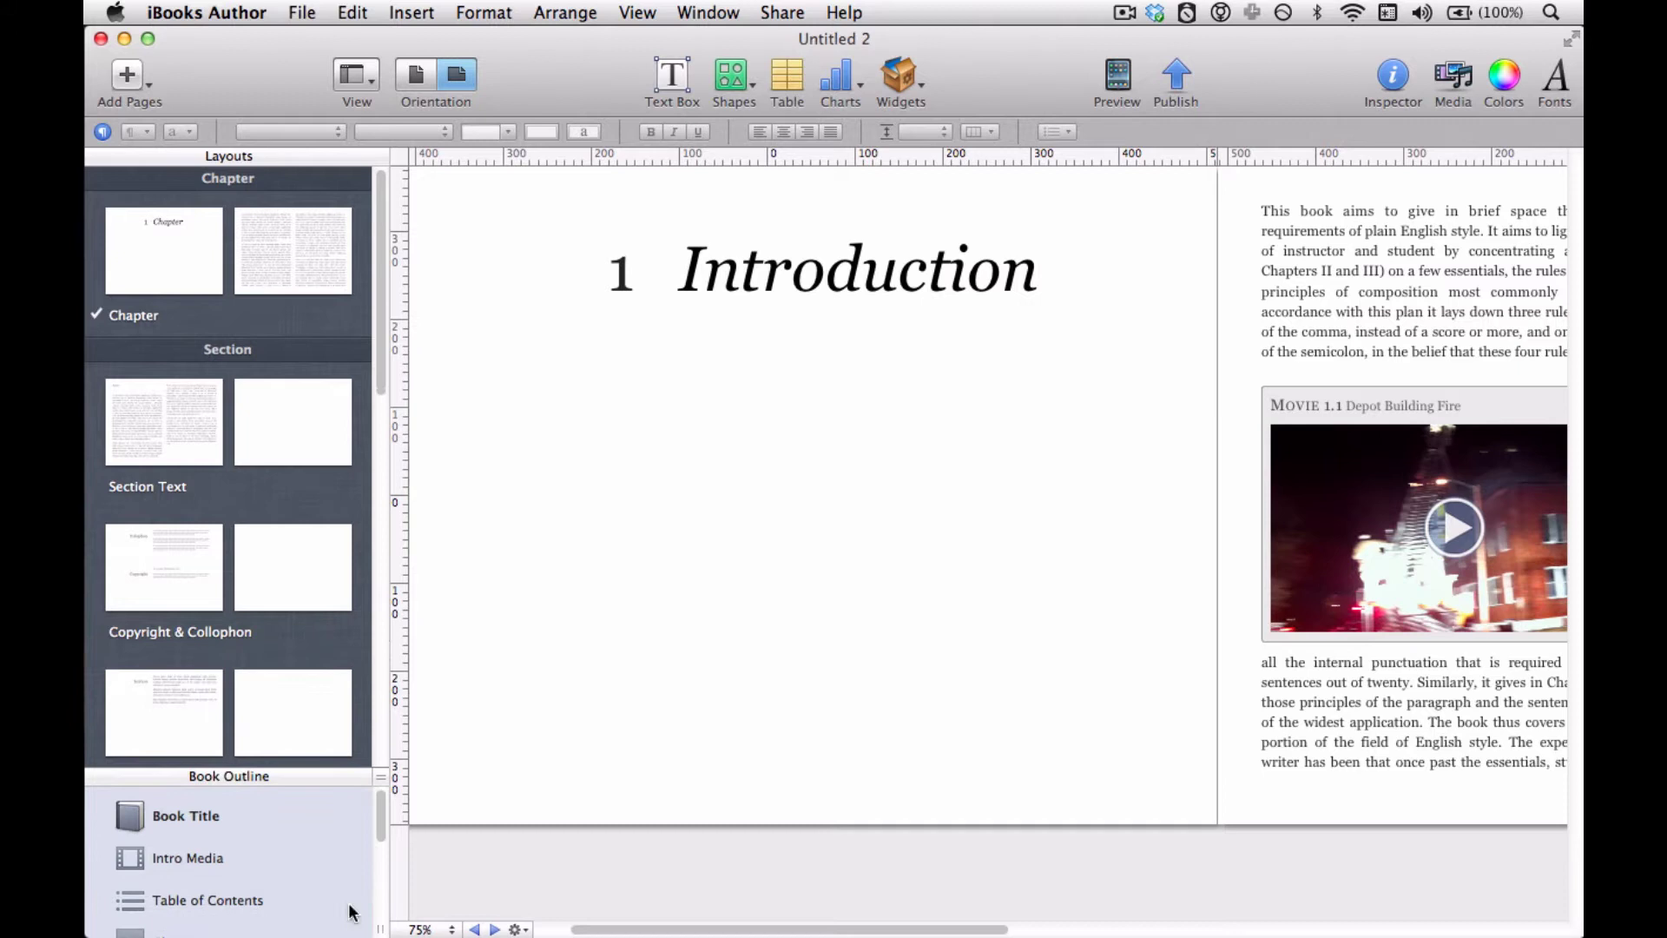
# Open the Chapter layout and select all the text in its two-column box.
pyautogui.click(221, 250)
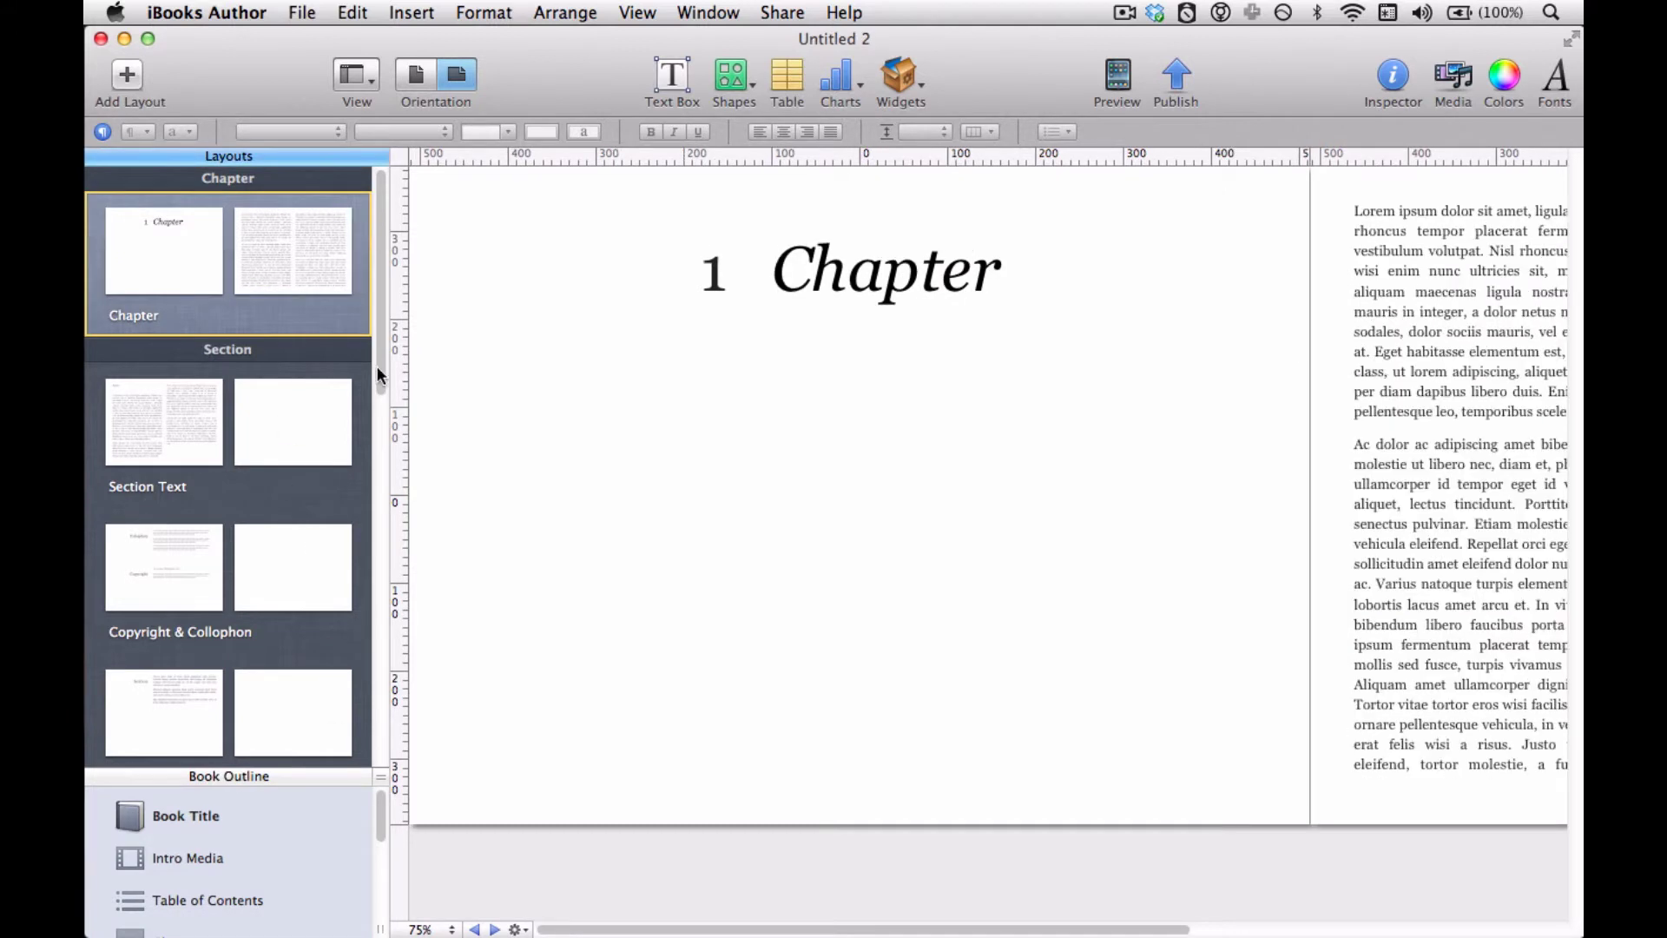
pyautogui.moveTo(627, 929); pyautogui.dragTo(1031, 894)
pyautogui.click(915, 432)
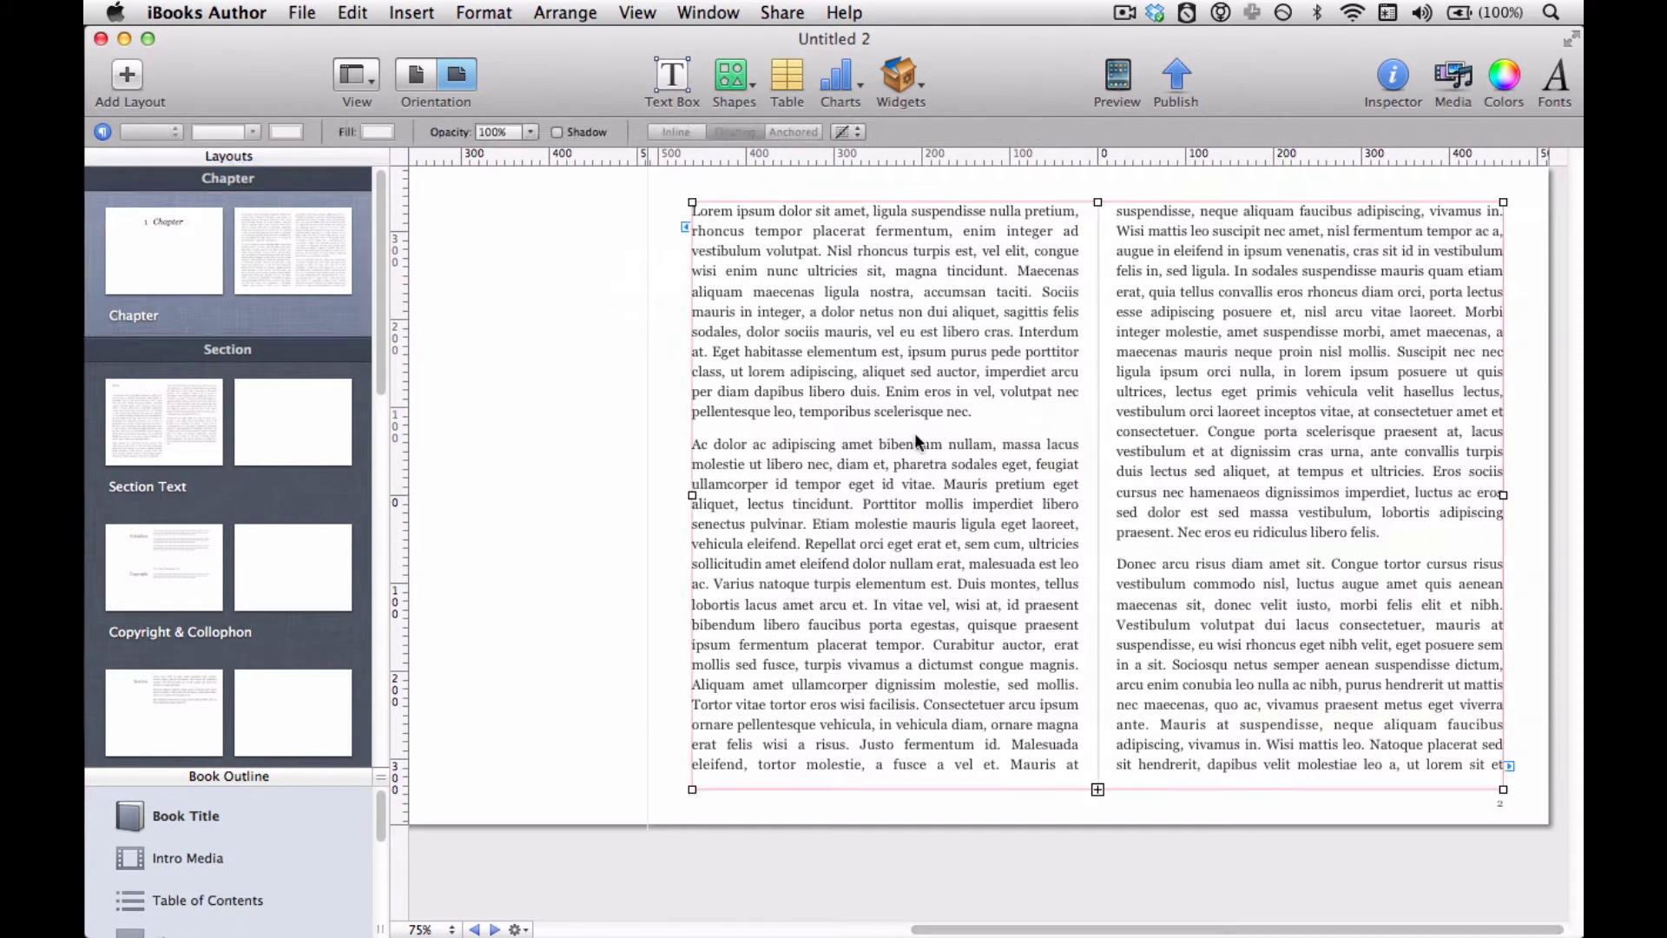
pyautogui.click(851, 302)
pyautogui.press('super+a')
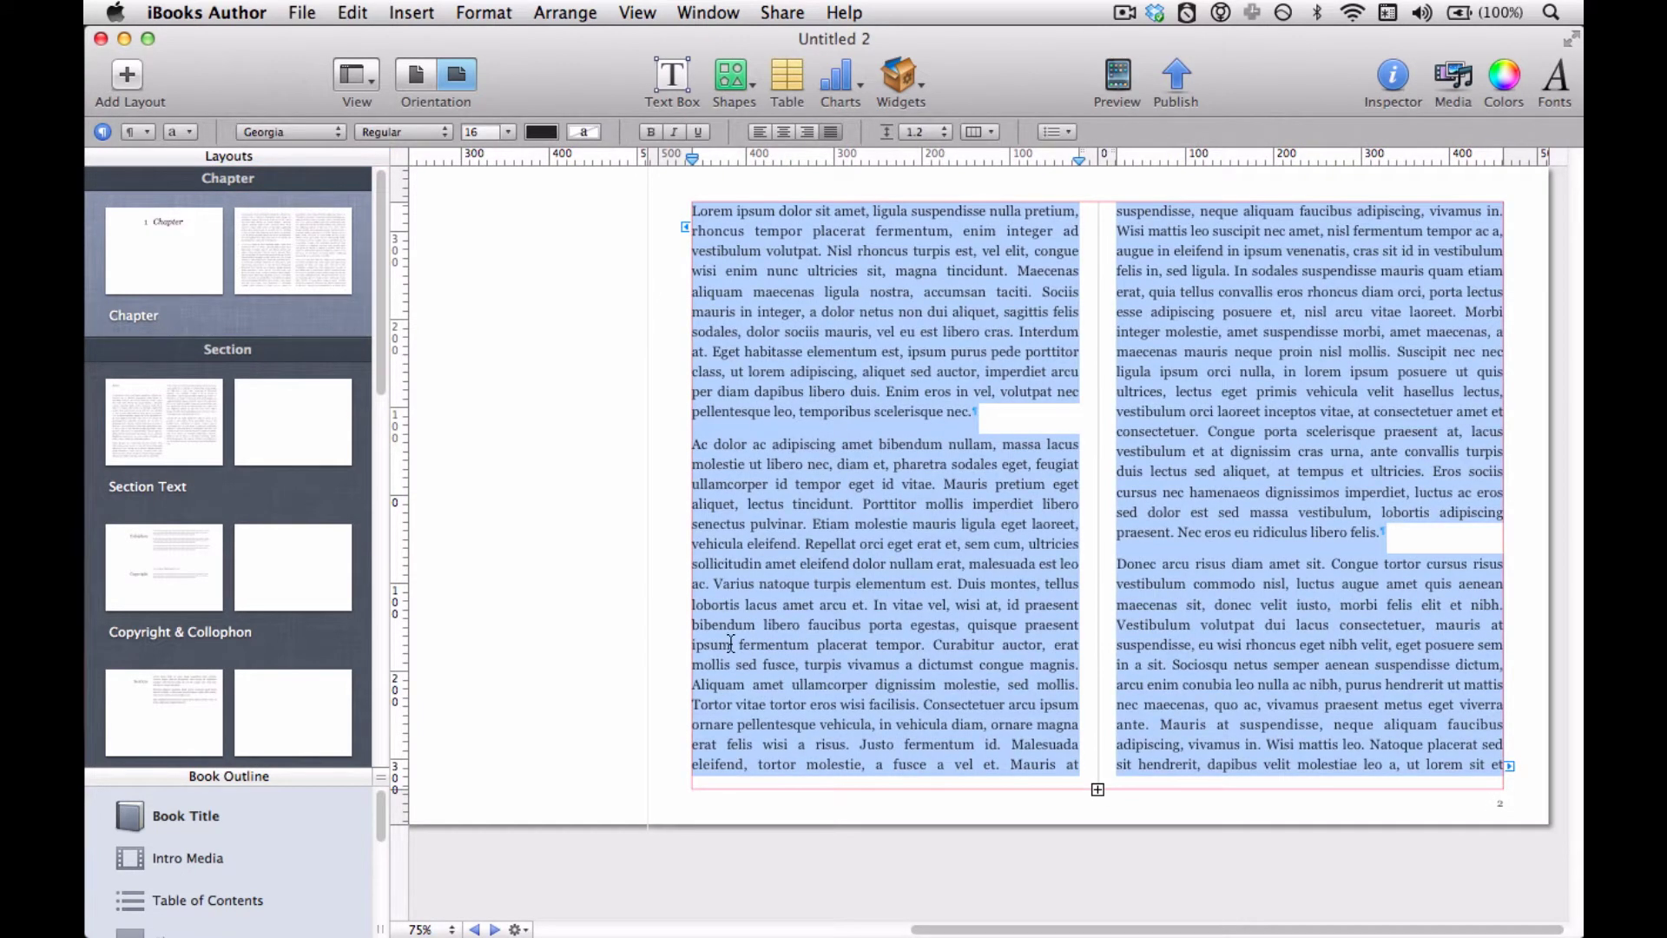
# Preview the Section Text, Copyright & Collophon, Foreword and Index layouts, then return to Chapter.
pyautogui.click(205, 419)
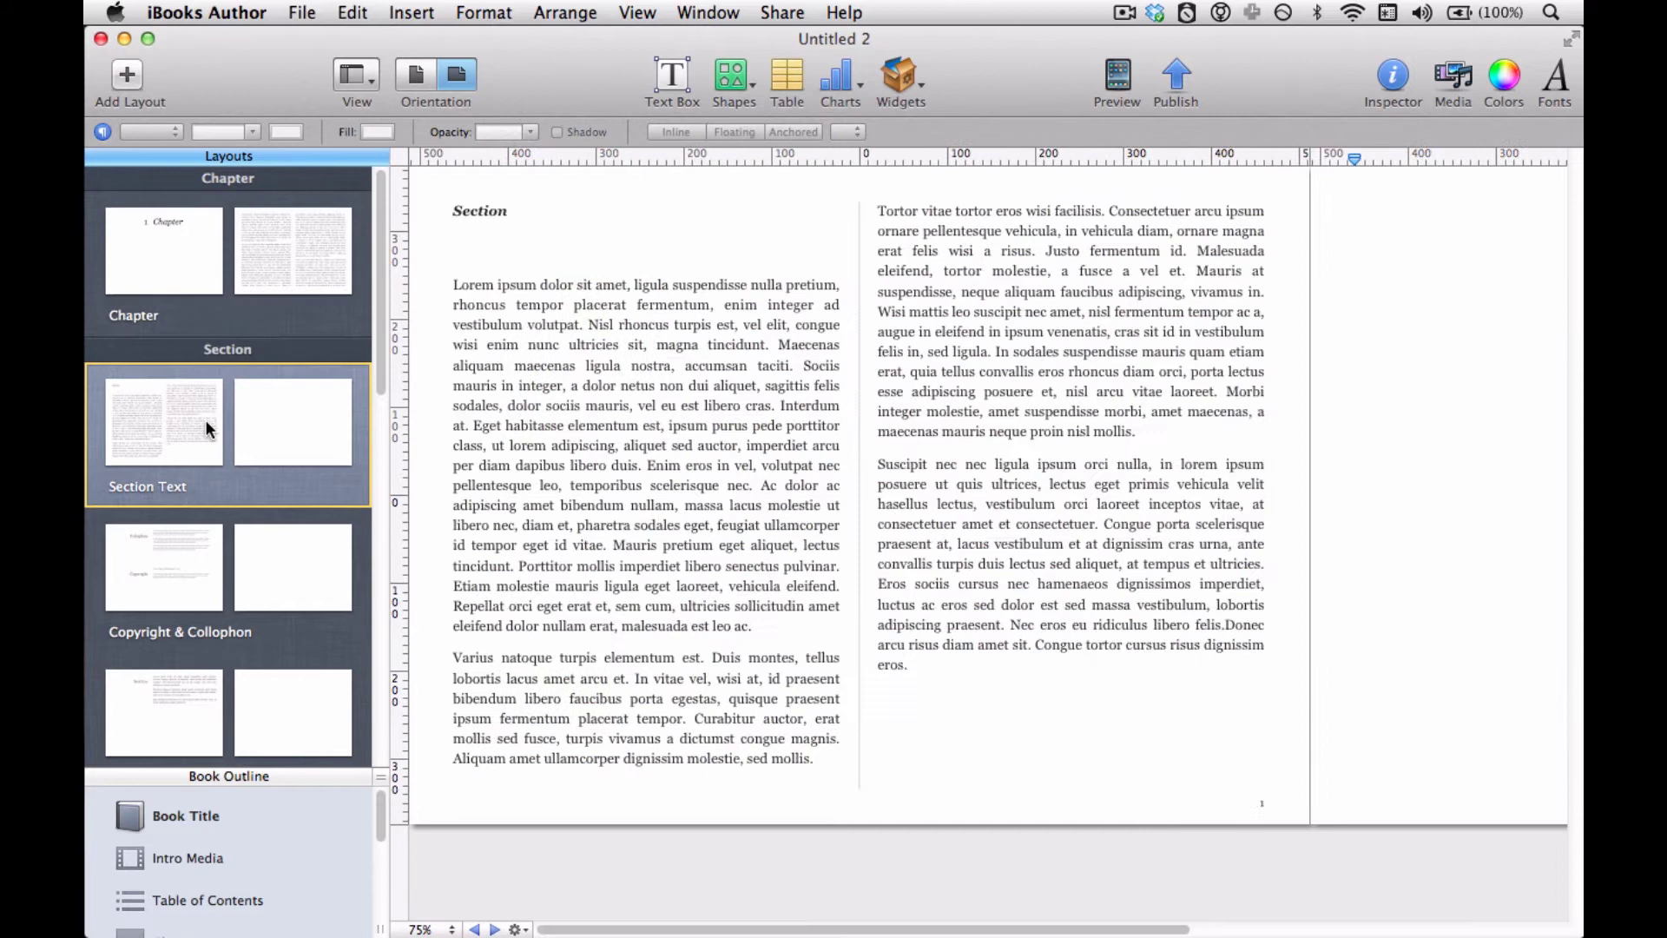
pyautogui.scroll(-3, 206, 427)
pyautogui.click(204, 471)
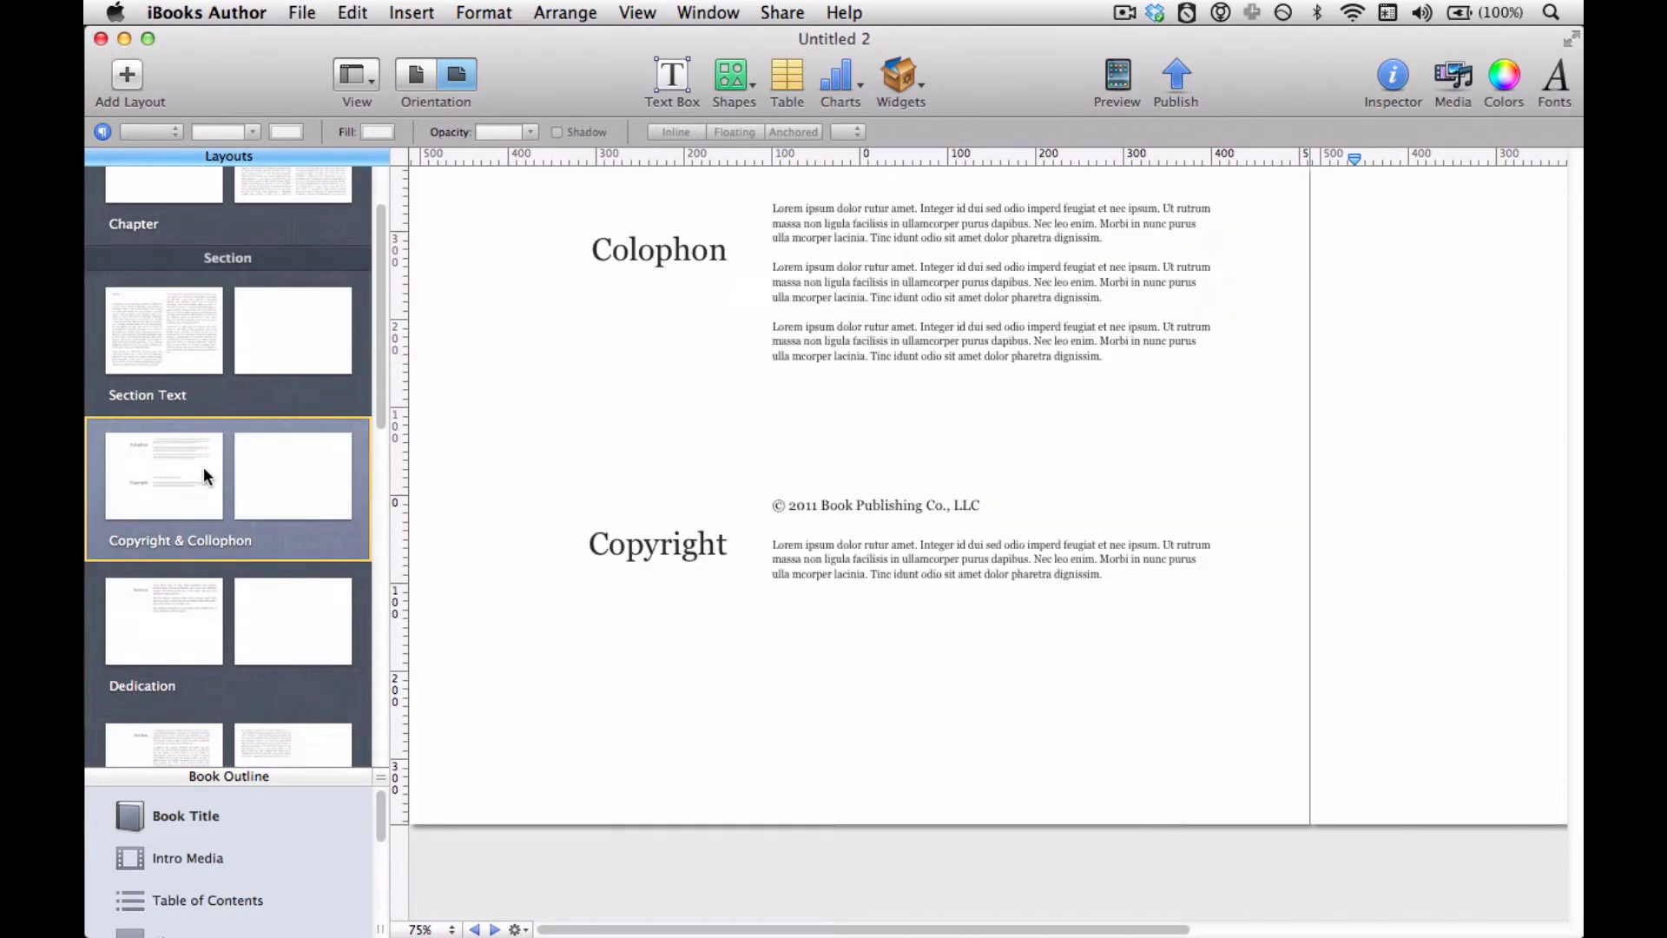
pyautogui.scroll(-10, 203, 471)
pyautogui.click(204, 471)
pyautogui.scroll(-12, 203, 473)
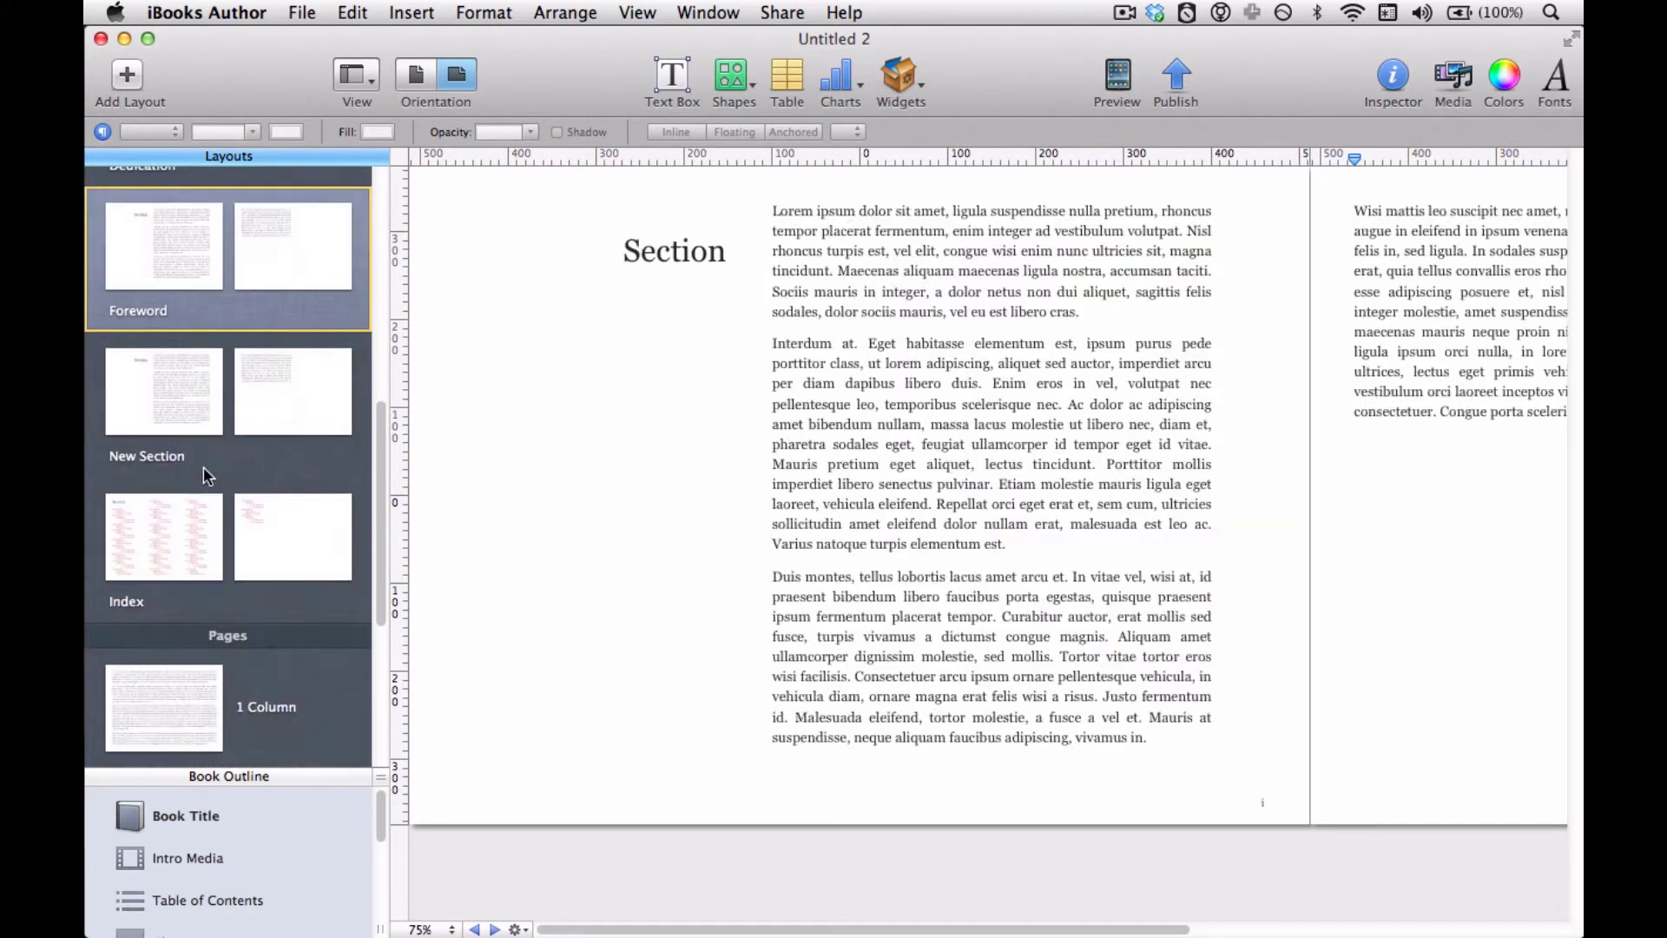
pyautogui.click(203, 473)
pyautogui.scroll(-4, 203, 474)
pyautogui.scroll(-4, 207, 475)
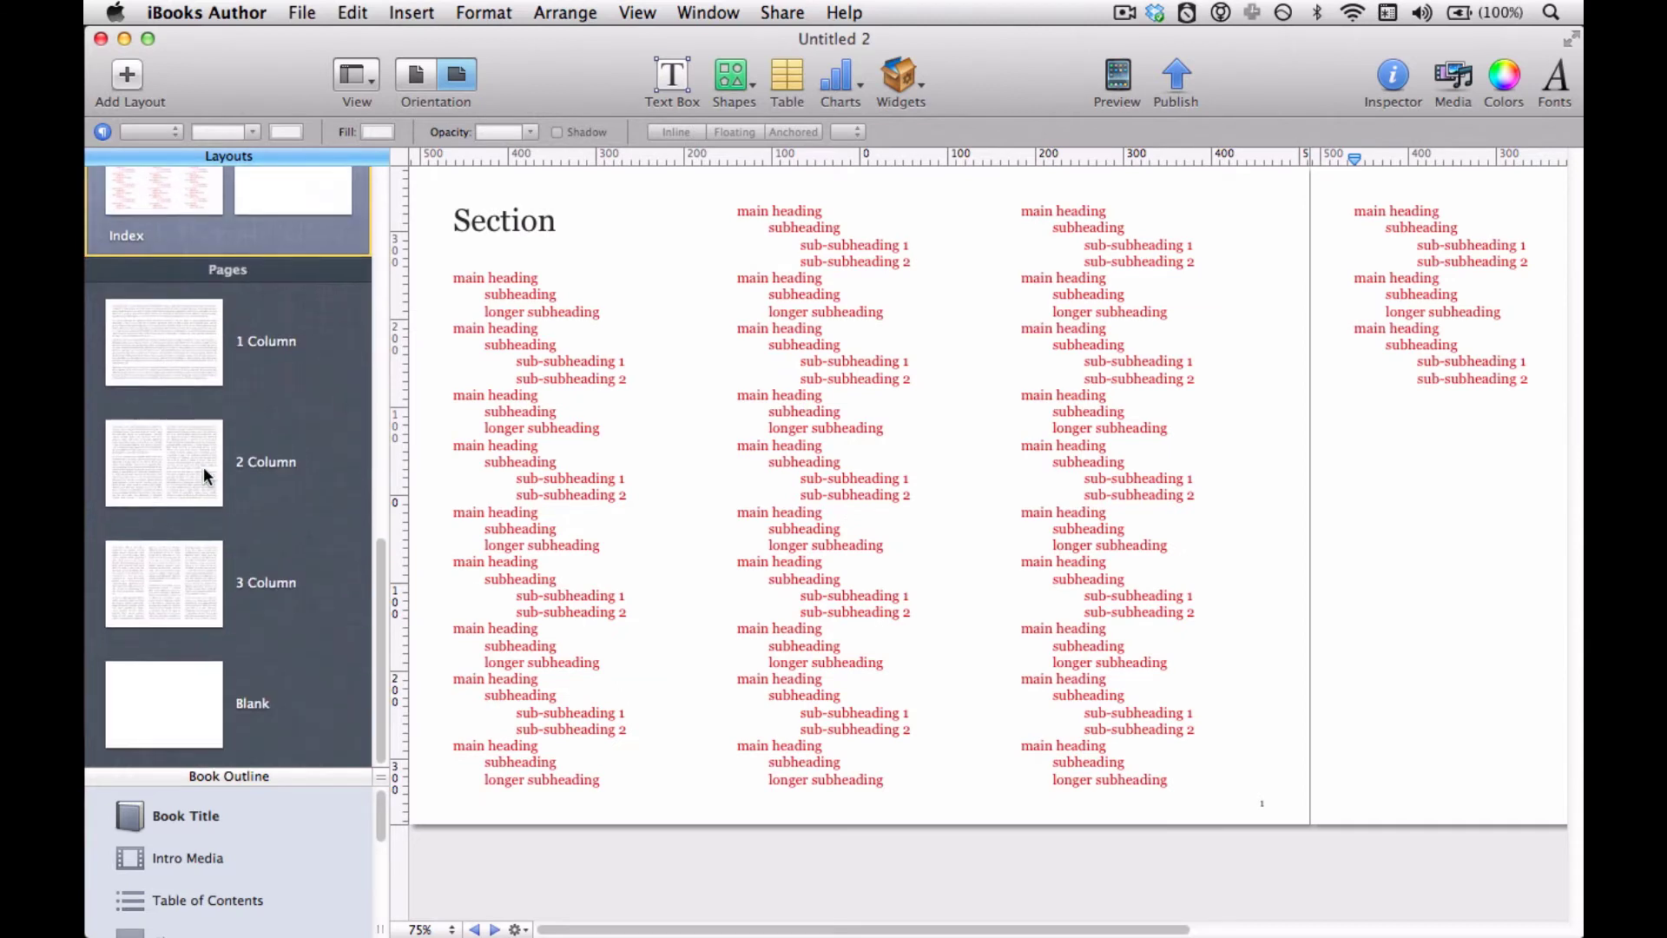
pyautogui.scroll(10, 206, 476)
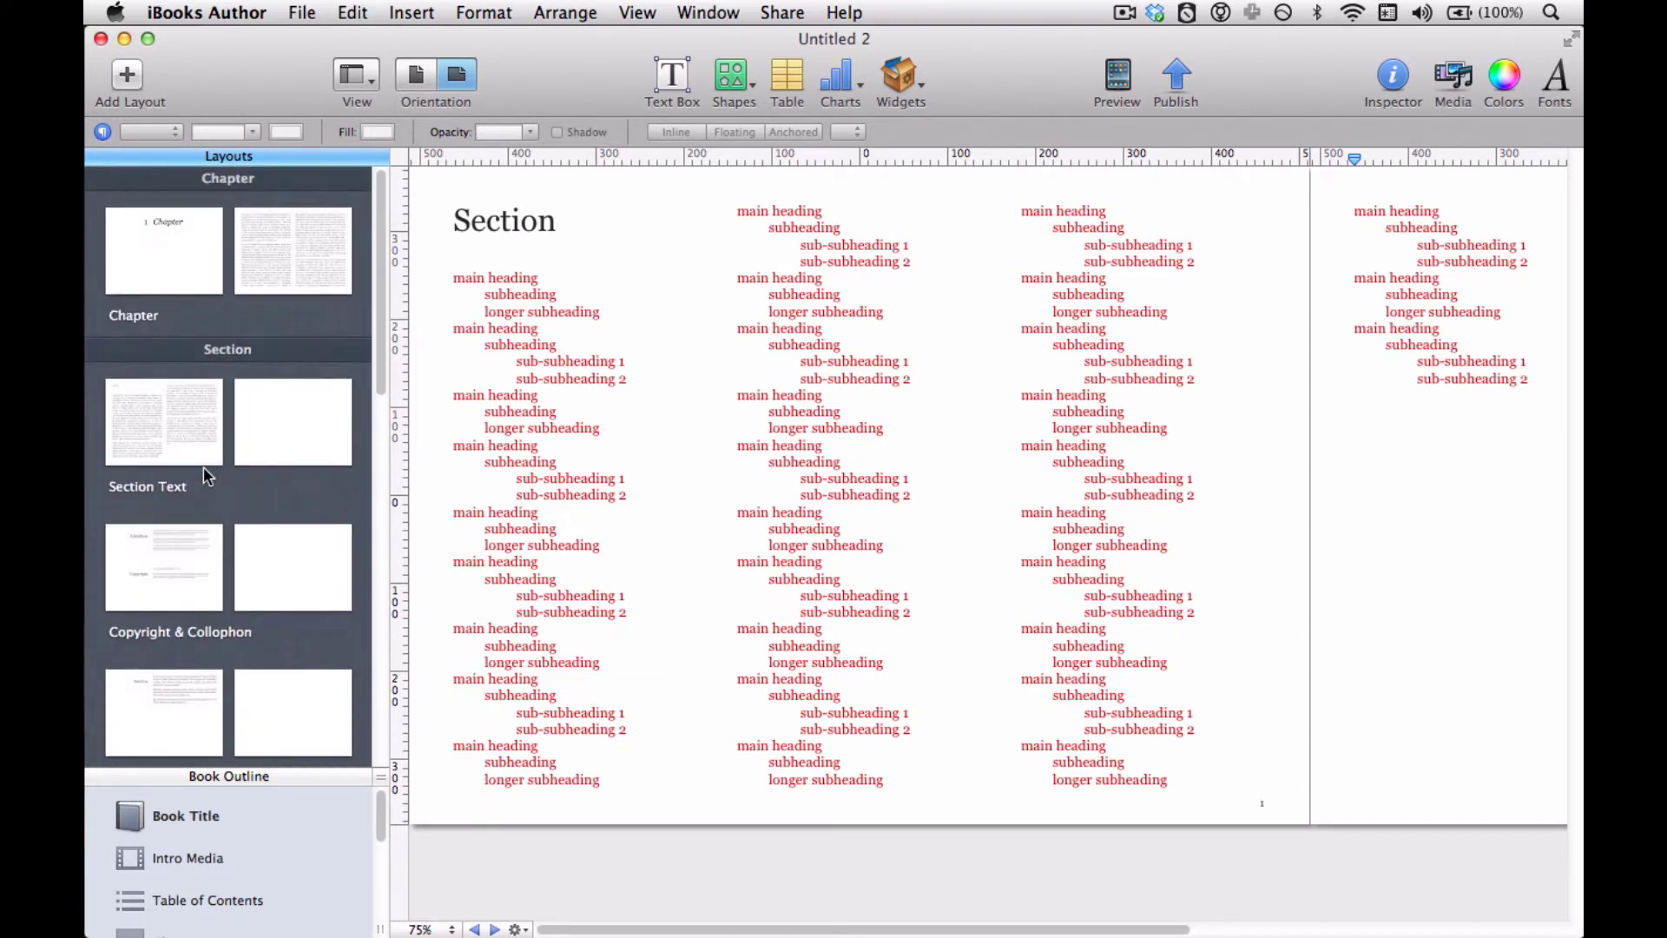
pyautogui.scroll(-10, 203, 466)
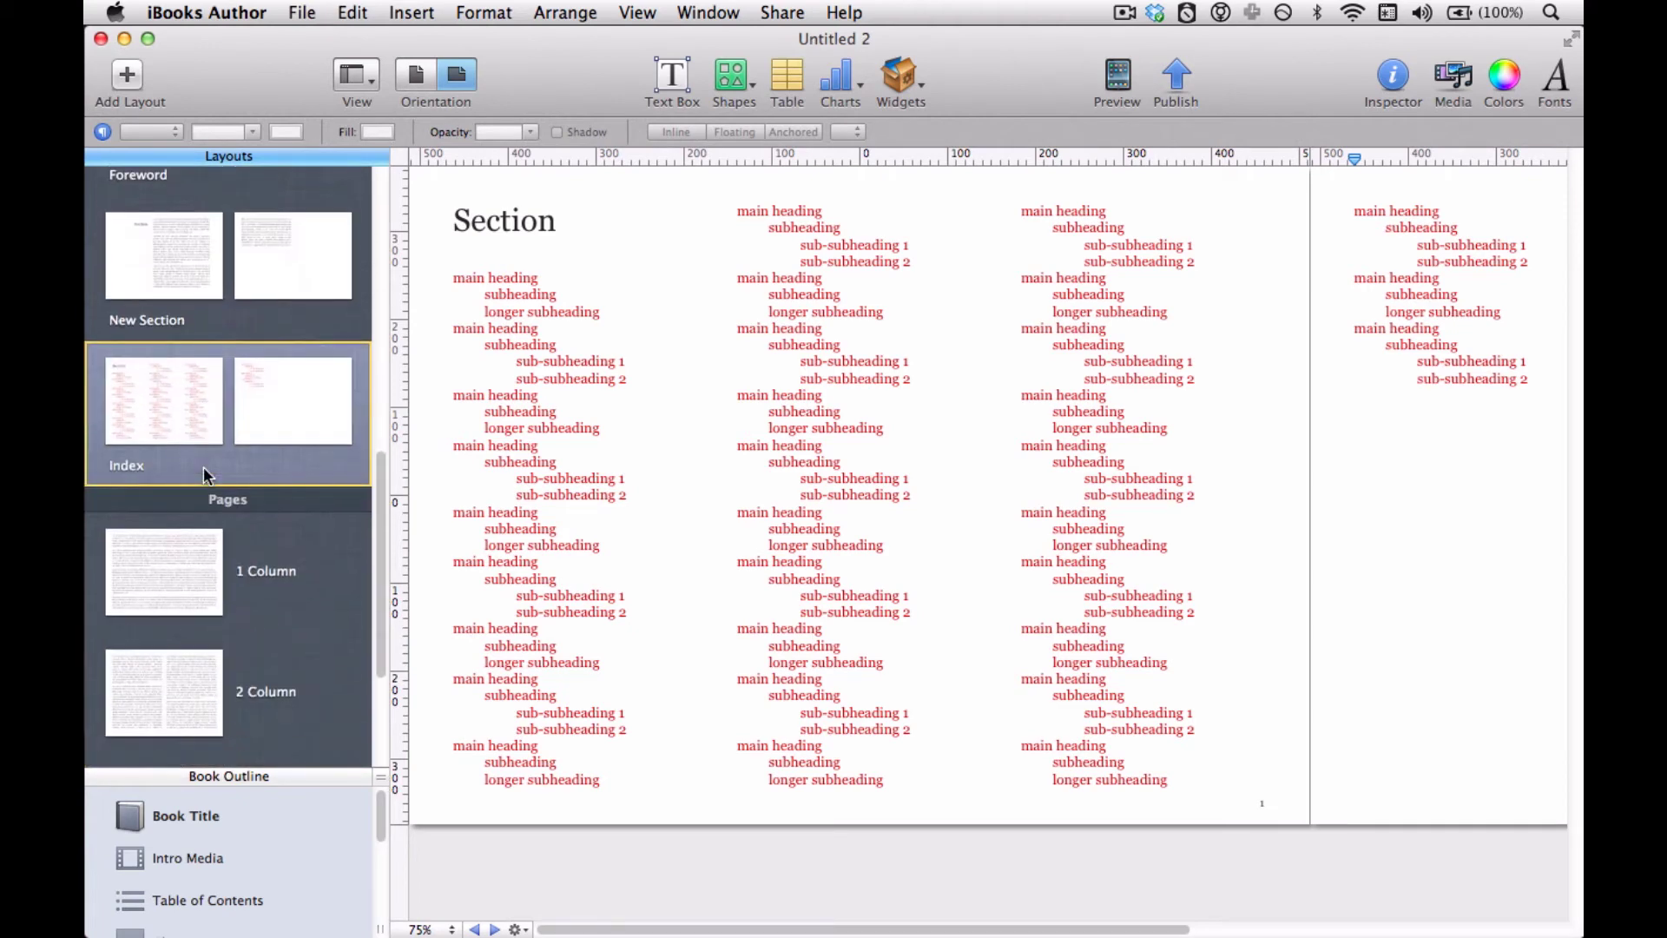
pyautogui.scroll(-4, 203, 466)
pyautogui.scroll(8, 203, 467)
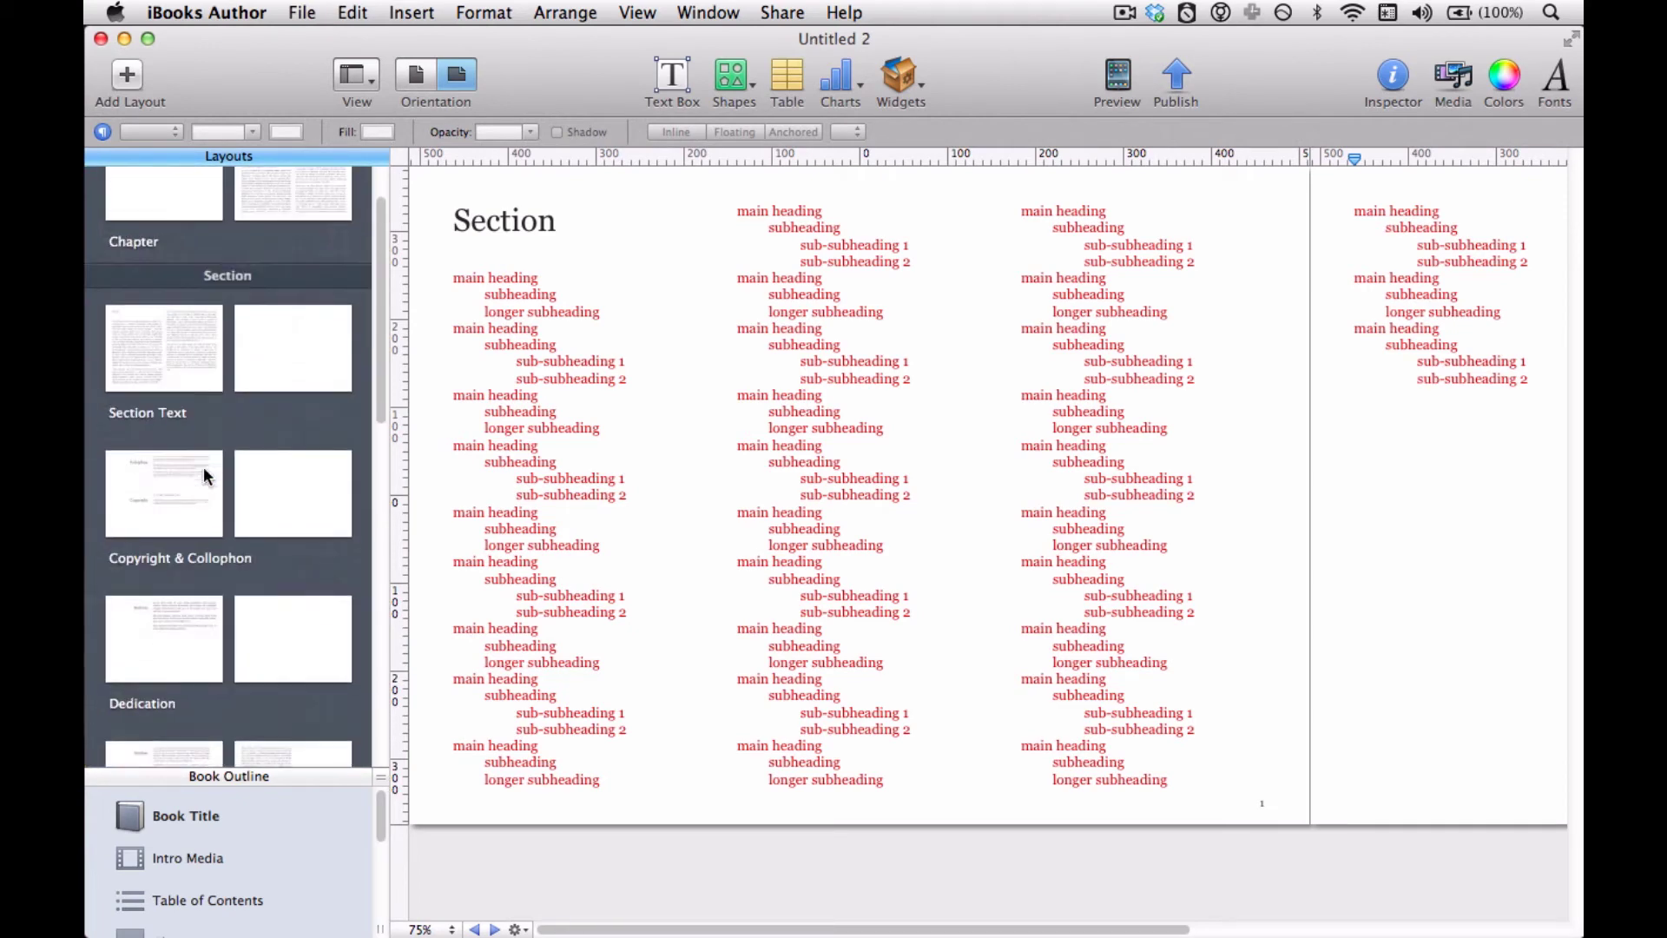
pyautogui.scroll(2, 203, 476)
pyautogui.click(188, 262)
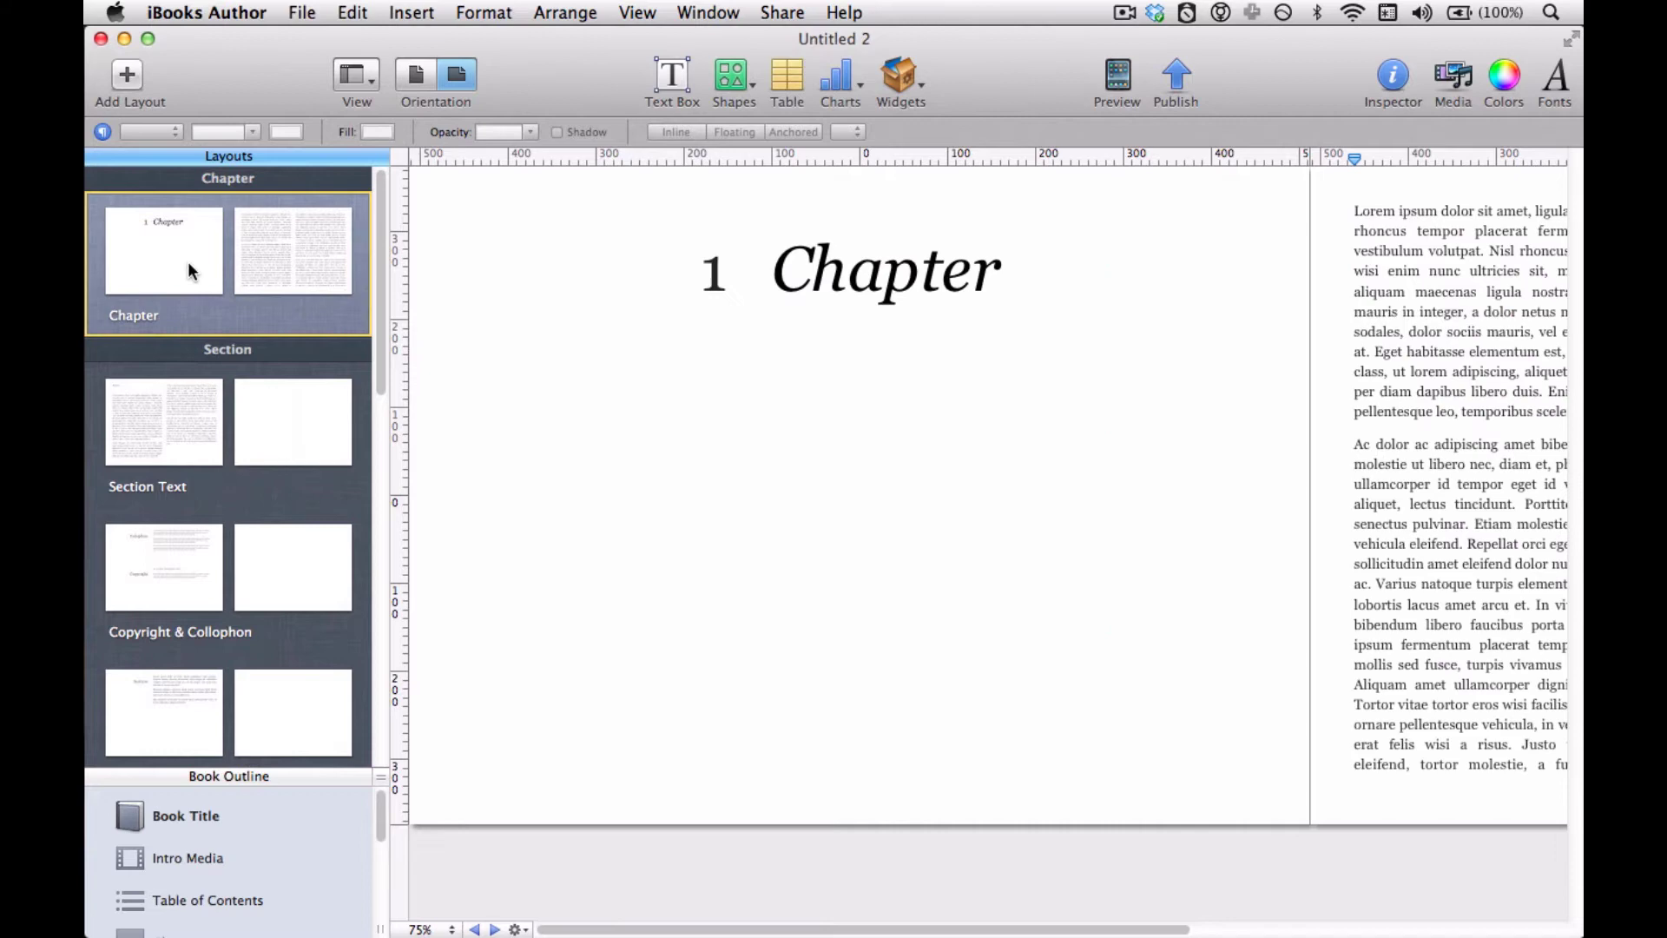
pyautogui.moveTo(556, 931); pyautogui.dragTo(632, 931)
# Duplicate the Chapter layout and set the copy's Chapter title to size 48.
pyautogui.click(137, 78)
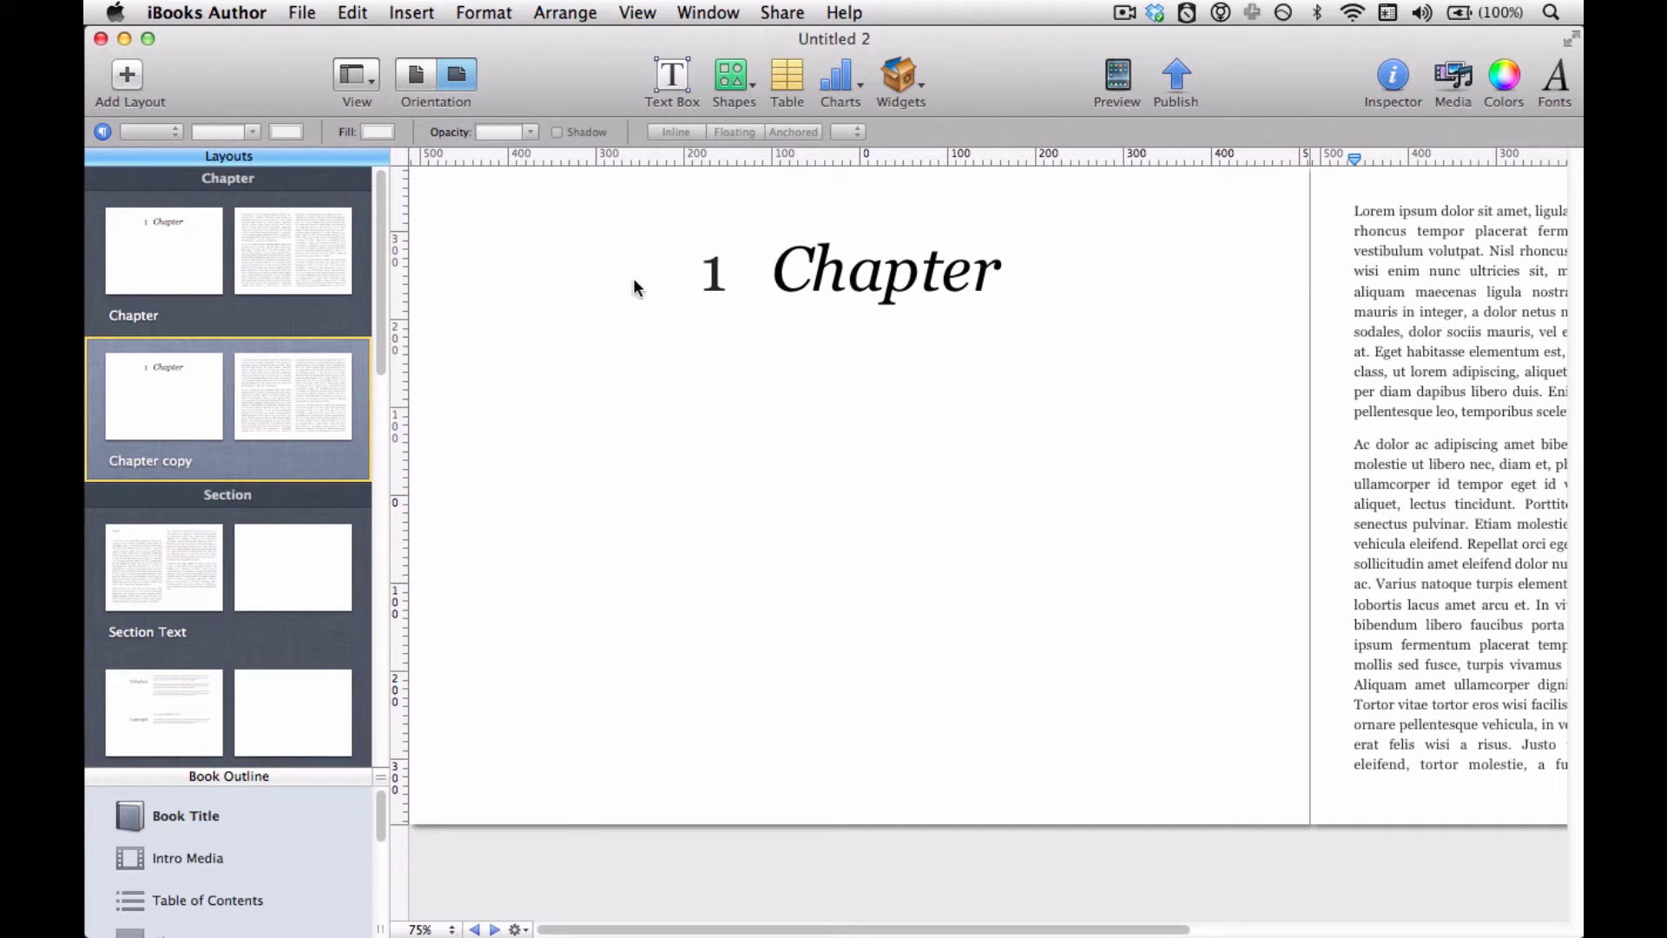
pyautogui.click(819, 273)
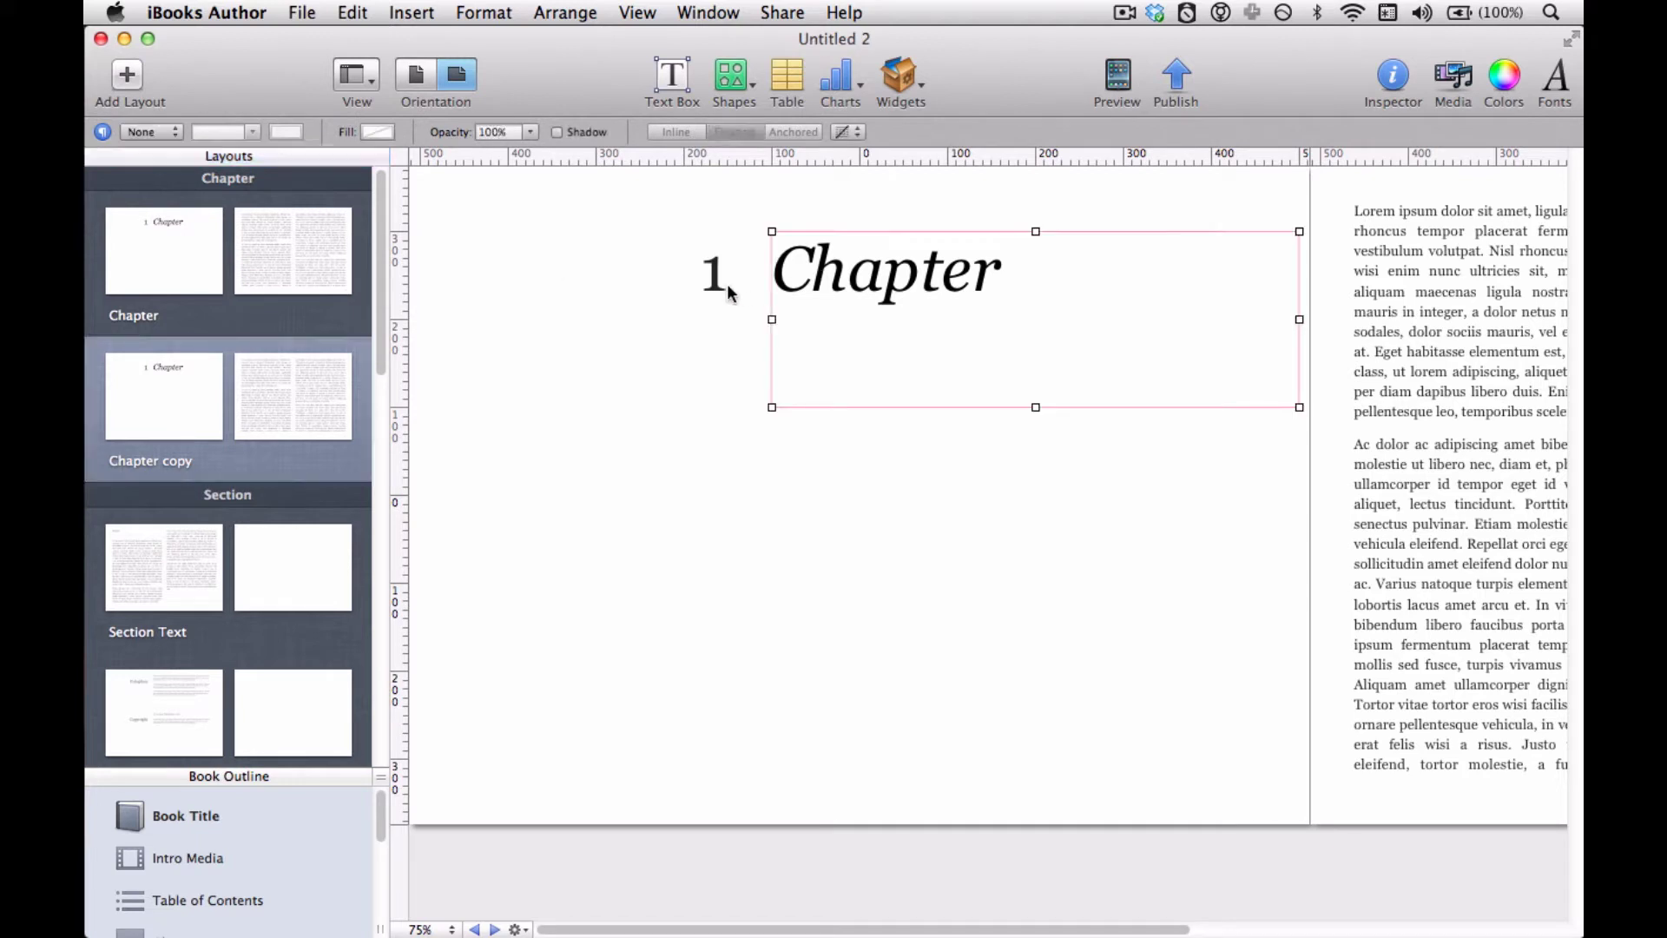
pyautogui.click(717, 293)
pyautogui.click(838, 278)
pyautogui.click(683, 304)
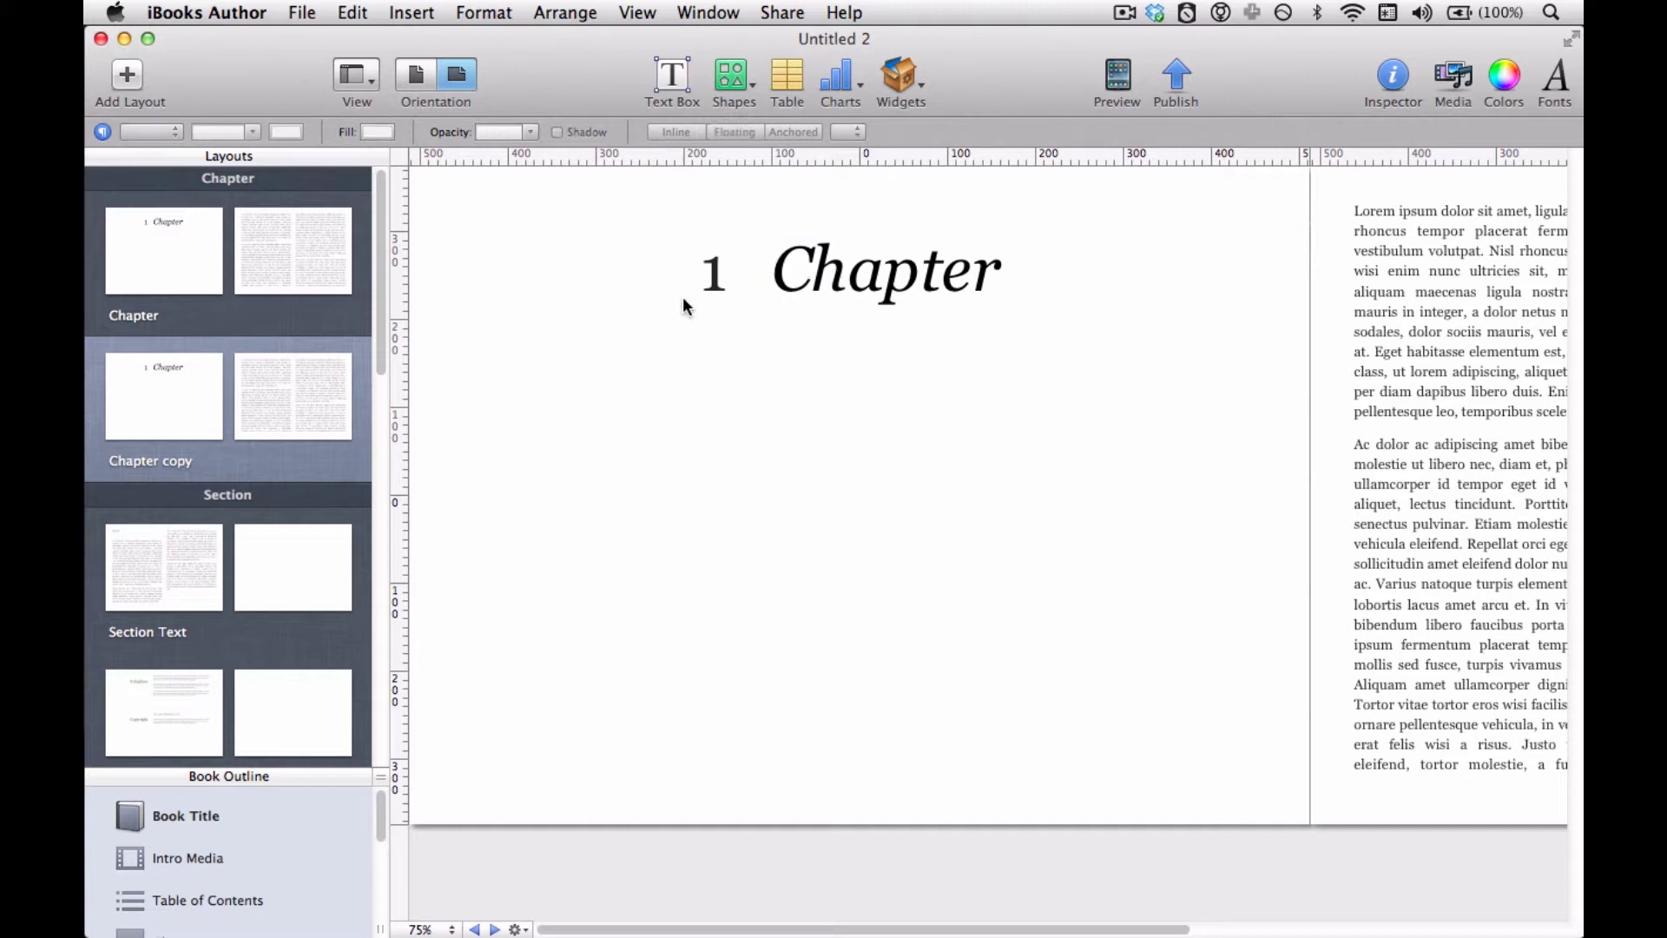
pyautogui.click(679, 291)
pyautogui.click(827, 301)
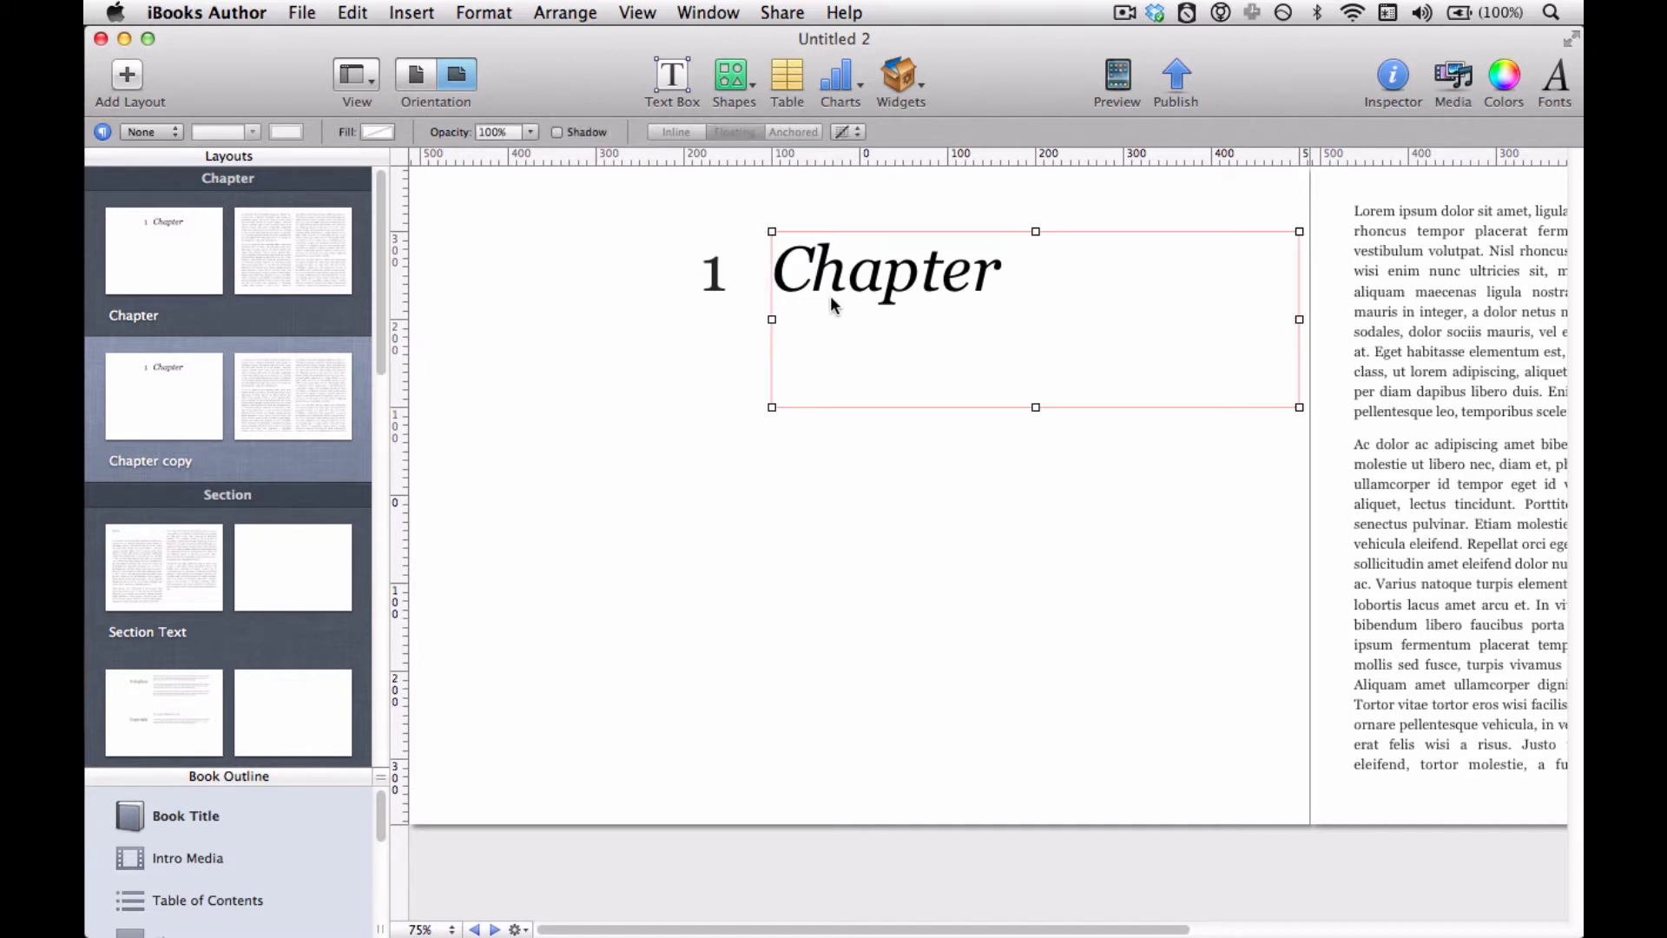
pyautogui.doubleClick(833, 292)
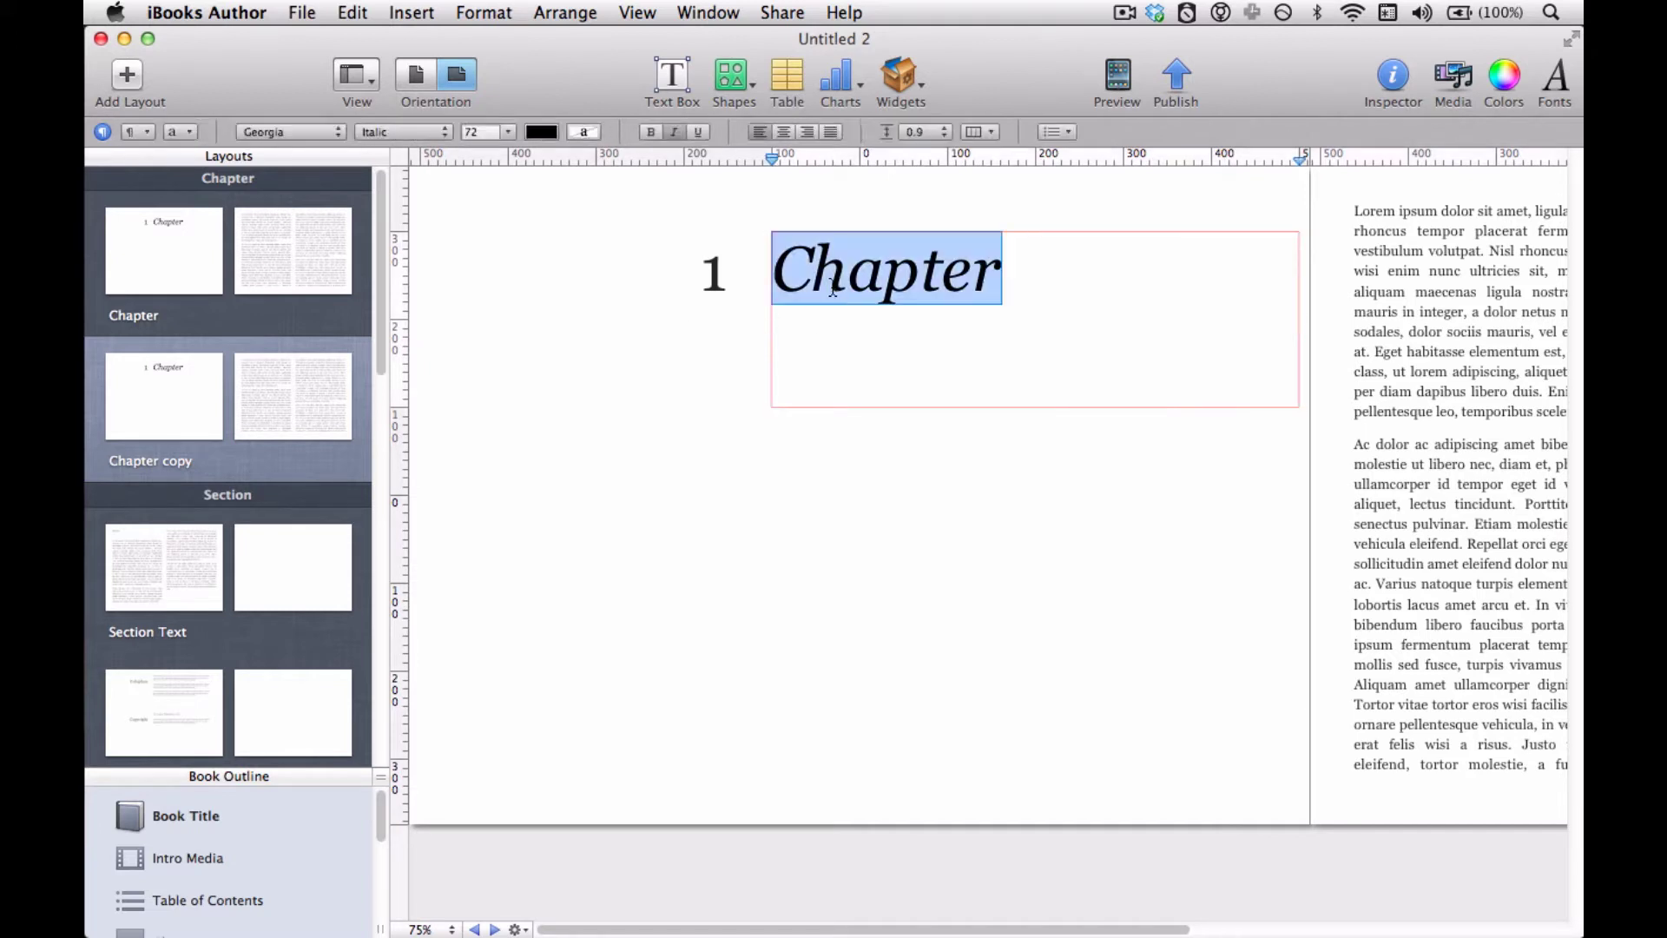
pyautogui.click(508, 133)
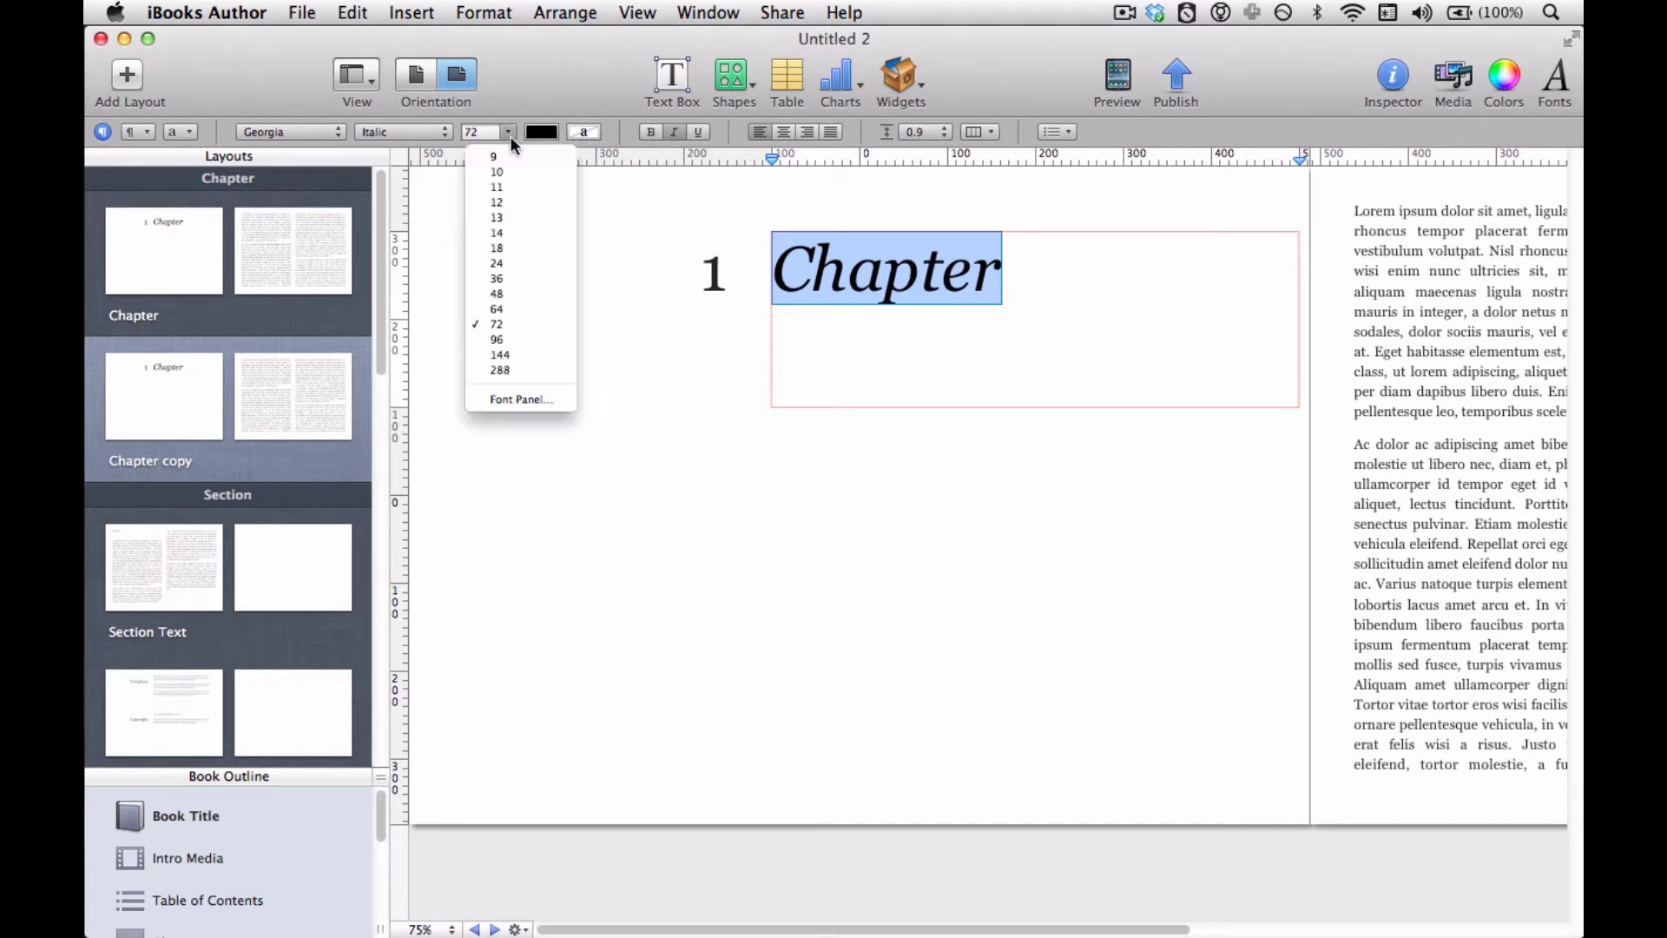
pyautogui.click(530, 294)
# Set the chapter number 1 to size 48.
pyautogui.click(674, 259)
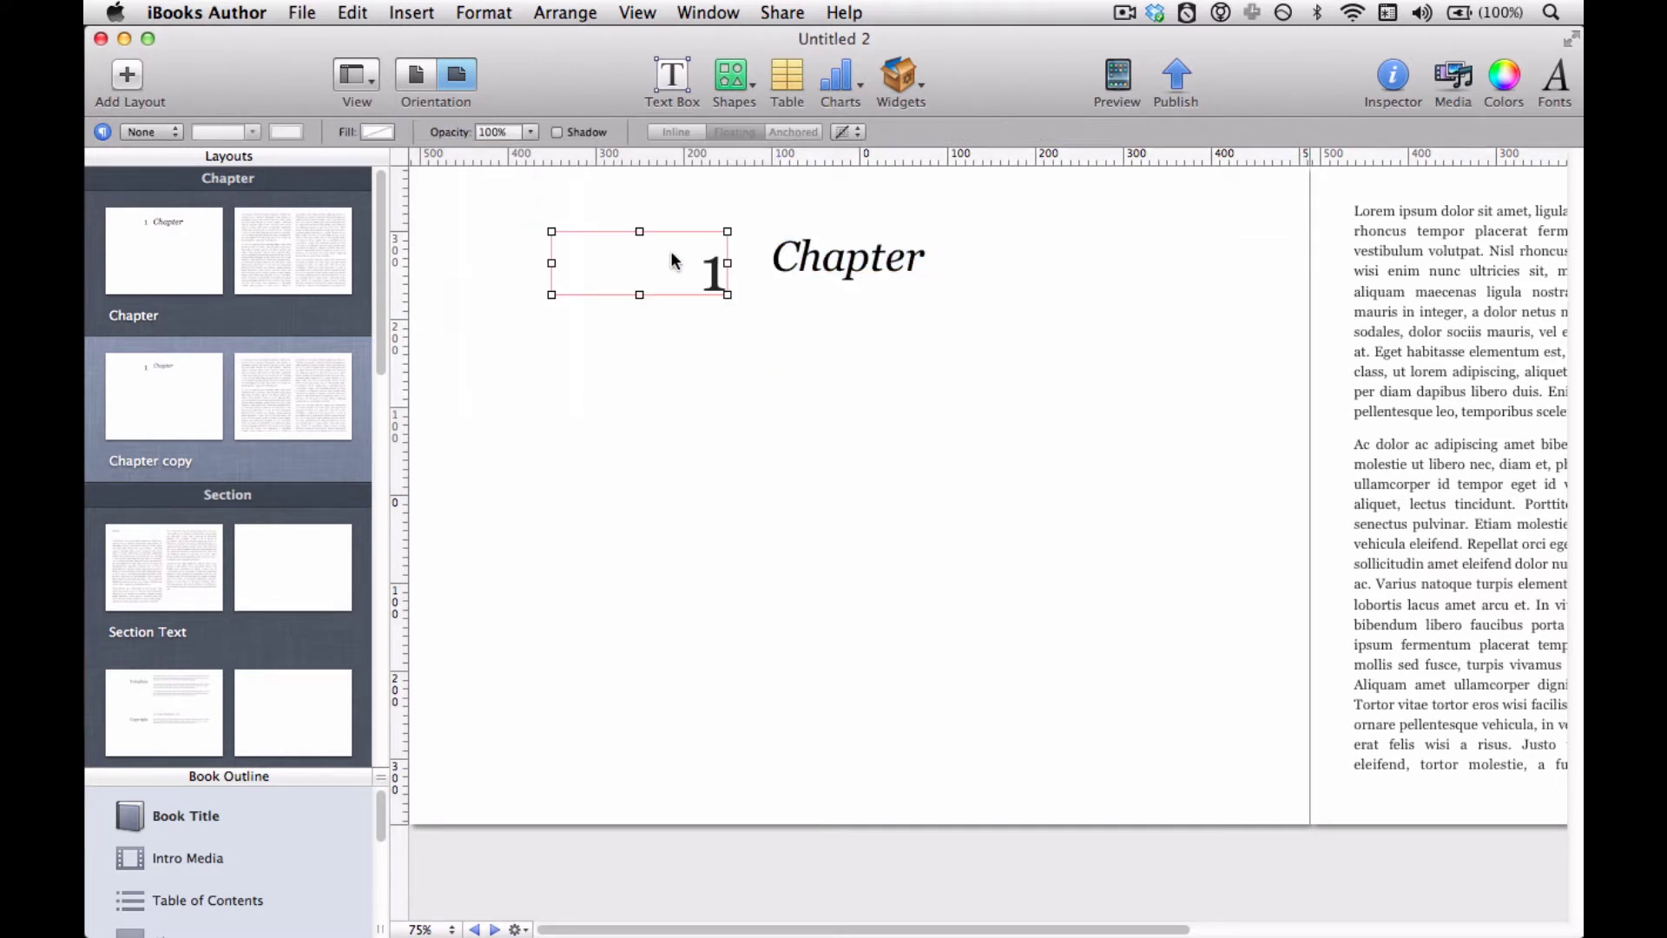
pyautogui.doubleClick(711, 274)
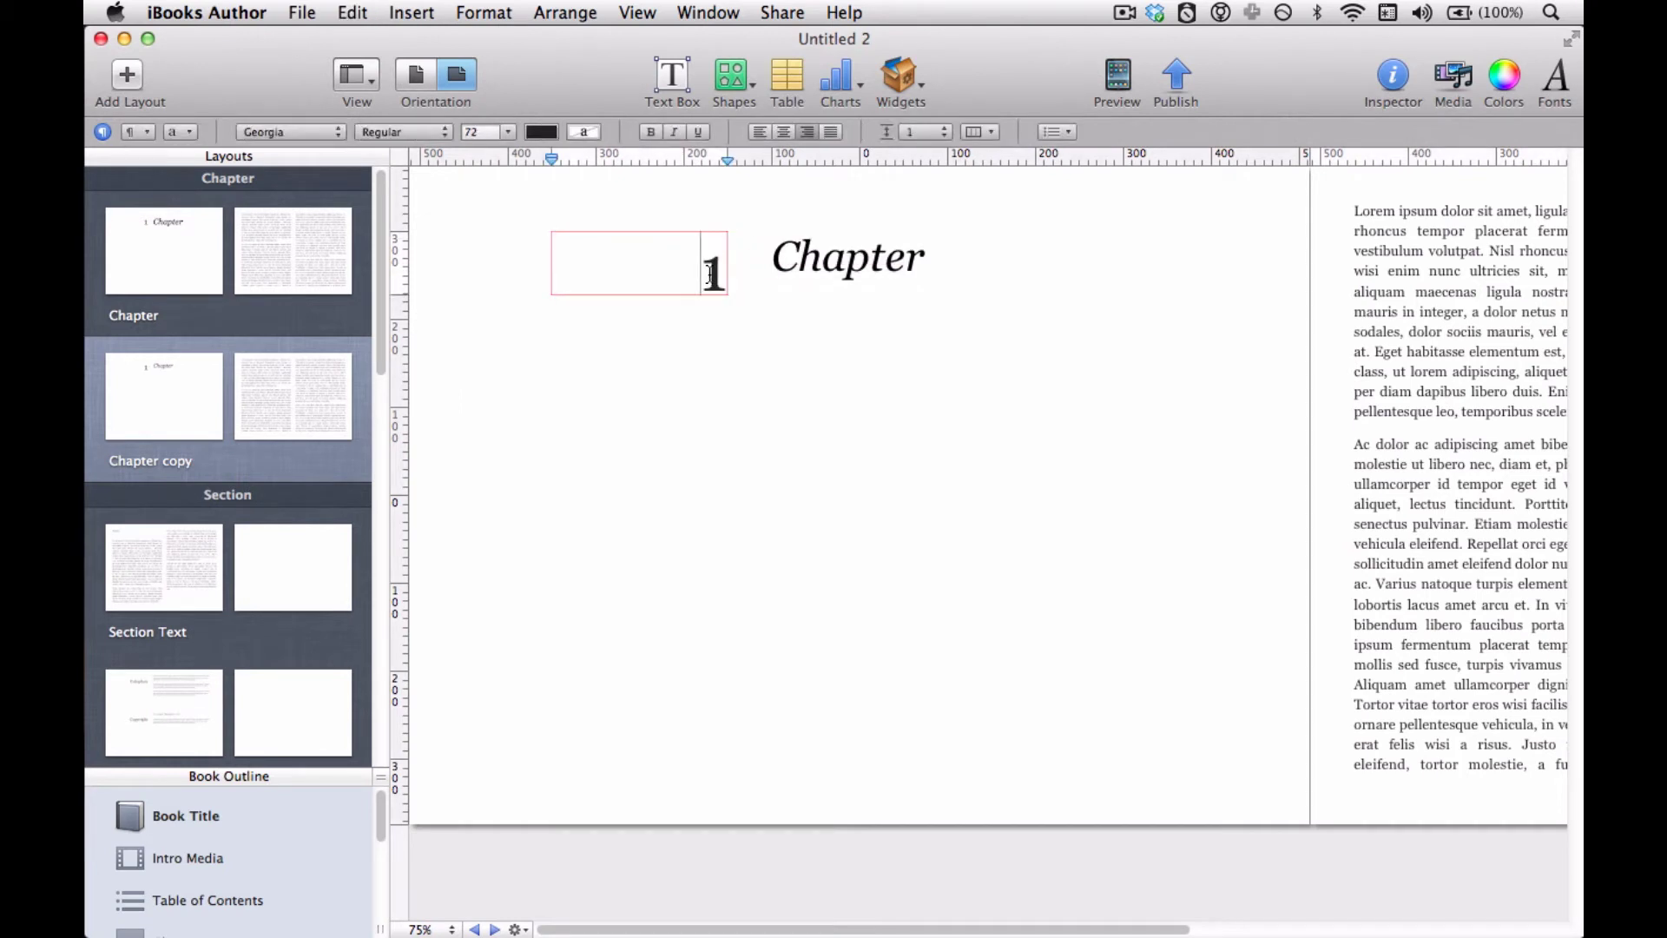
pyautogui.doubleClick(711, 274)
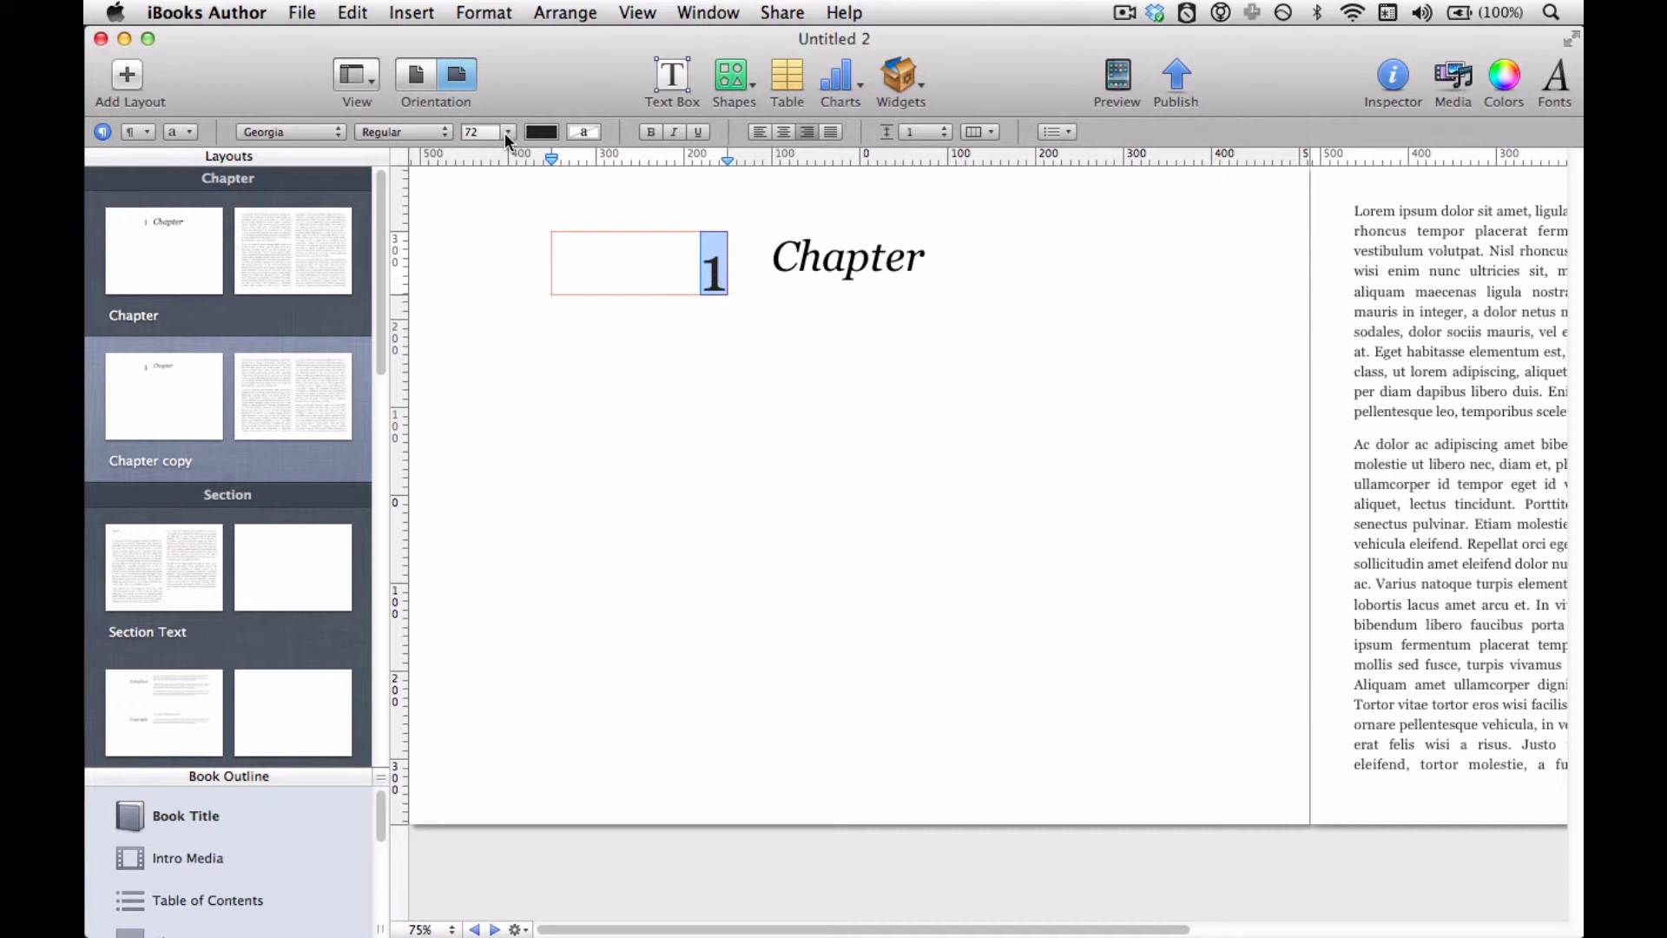
pyautogui.click(507, 132)
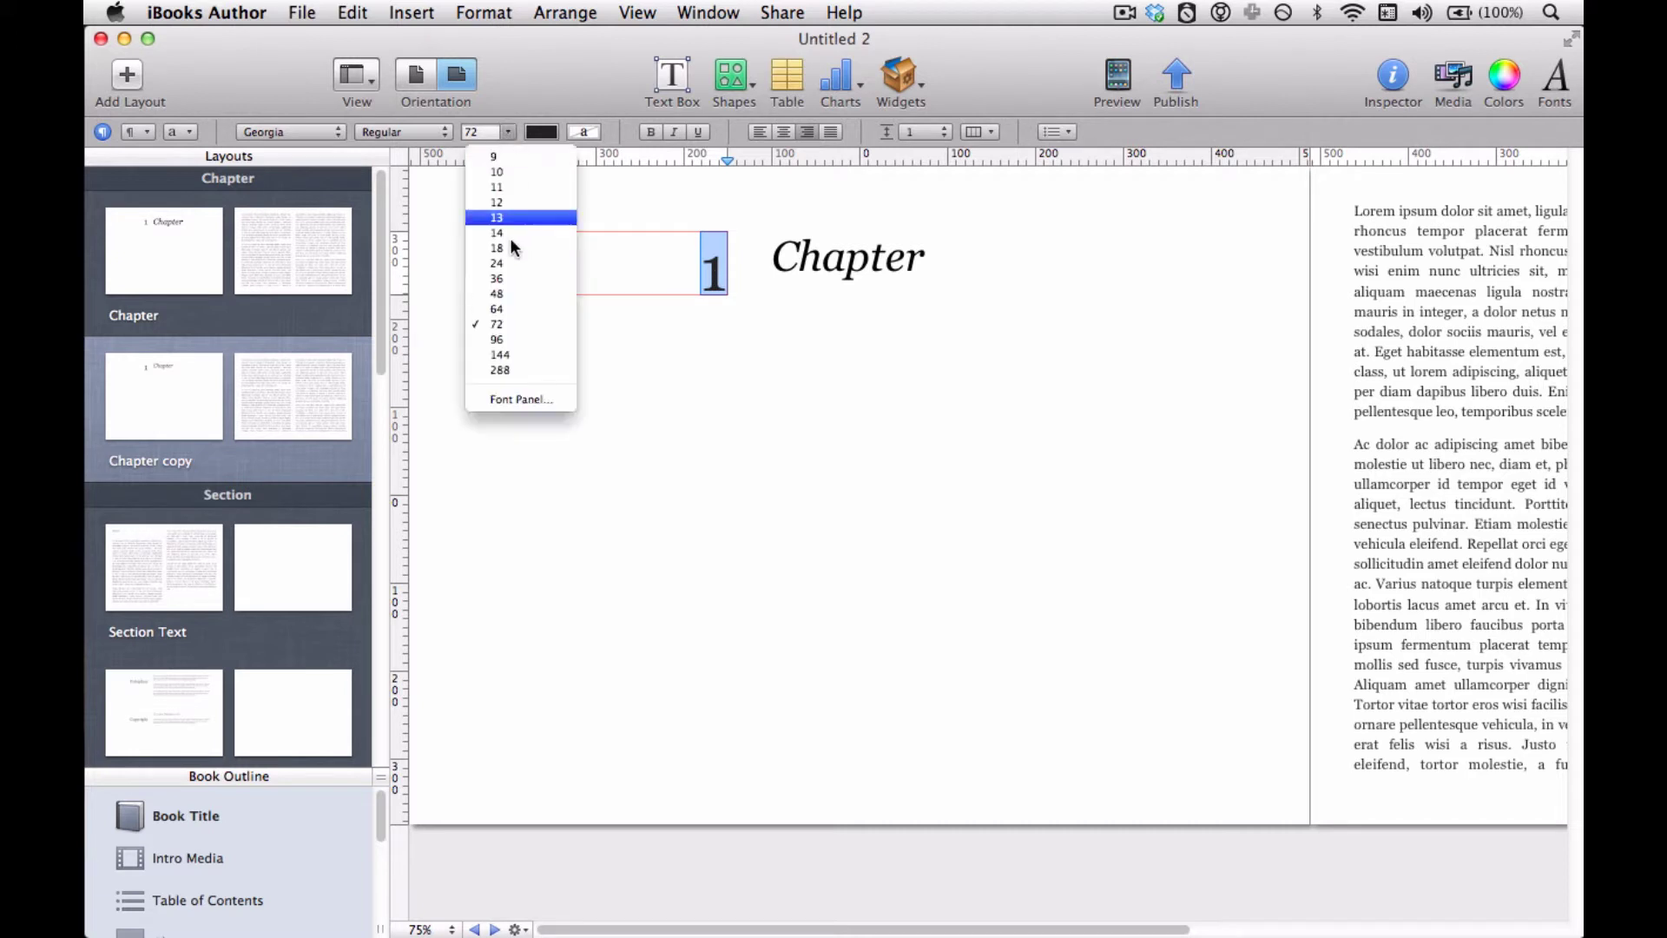
pyautogui.click(520, 294)
pyautogui.click(768, 337)
# Stretch the title box to about 600 × 429 pt, keeping the title tied to the current chapter.
pyautogui.click(887, 340)
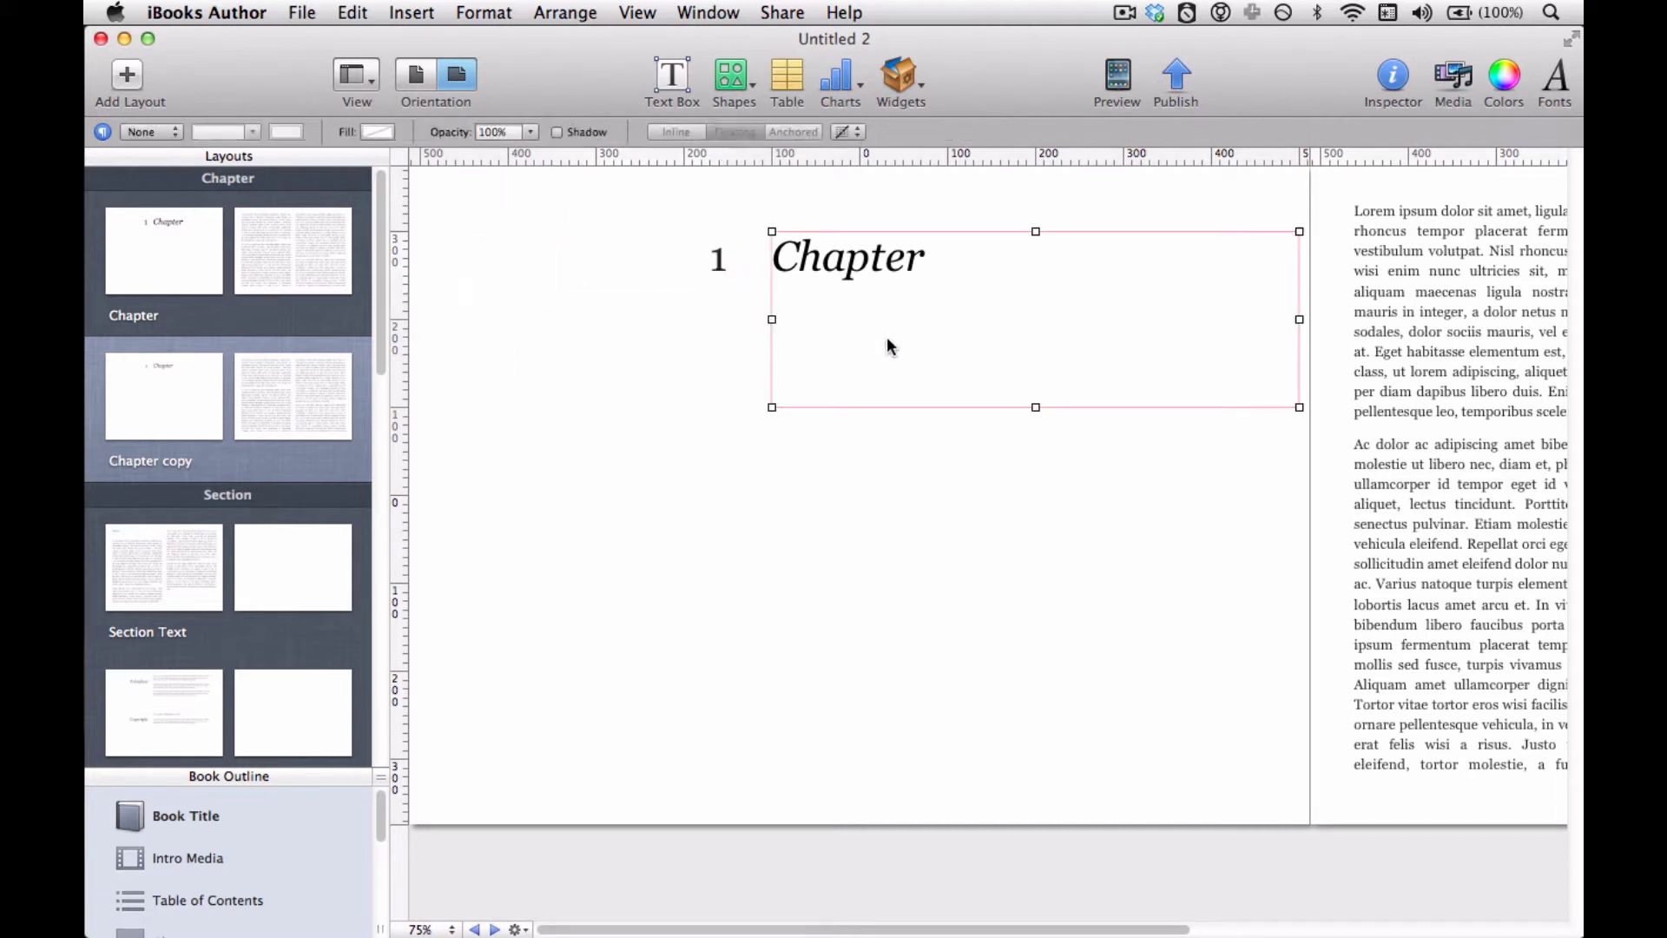
pyautogui.moveTo(1033, 407); pyautogui.dragTo(1061, 655)
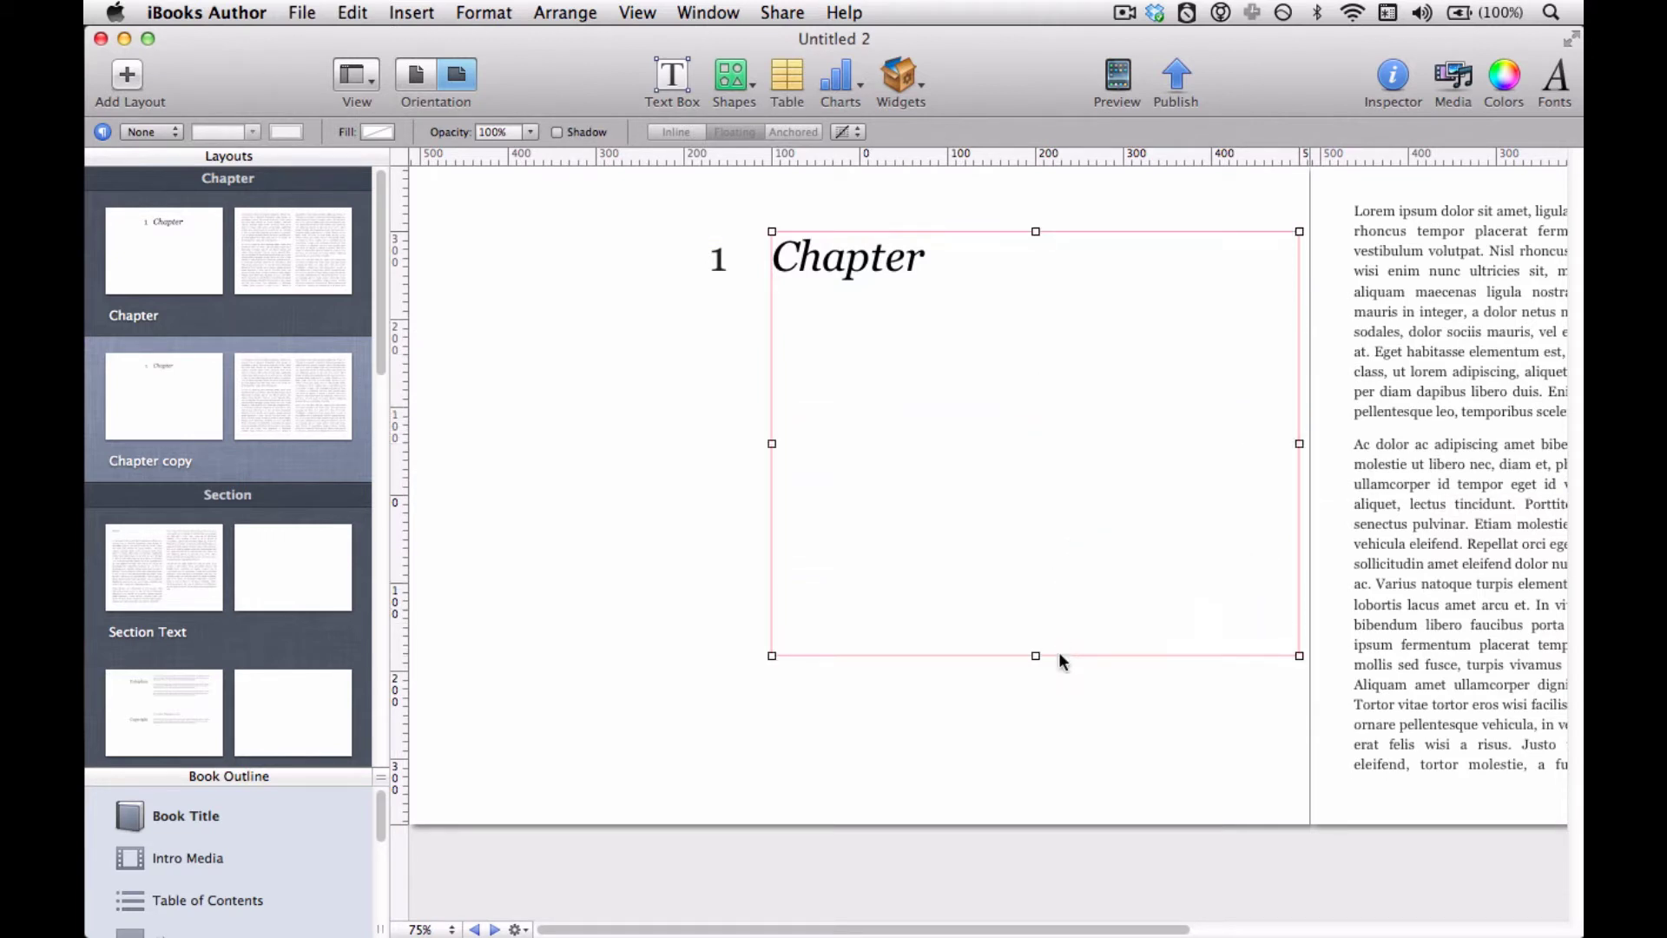
pyautogui.click(830, 326)
pyautogui.click(814, 271)
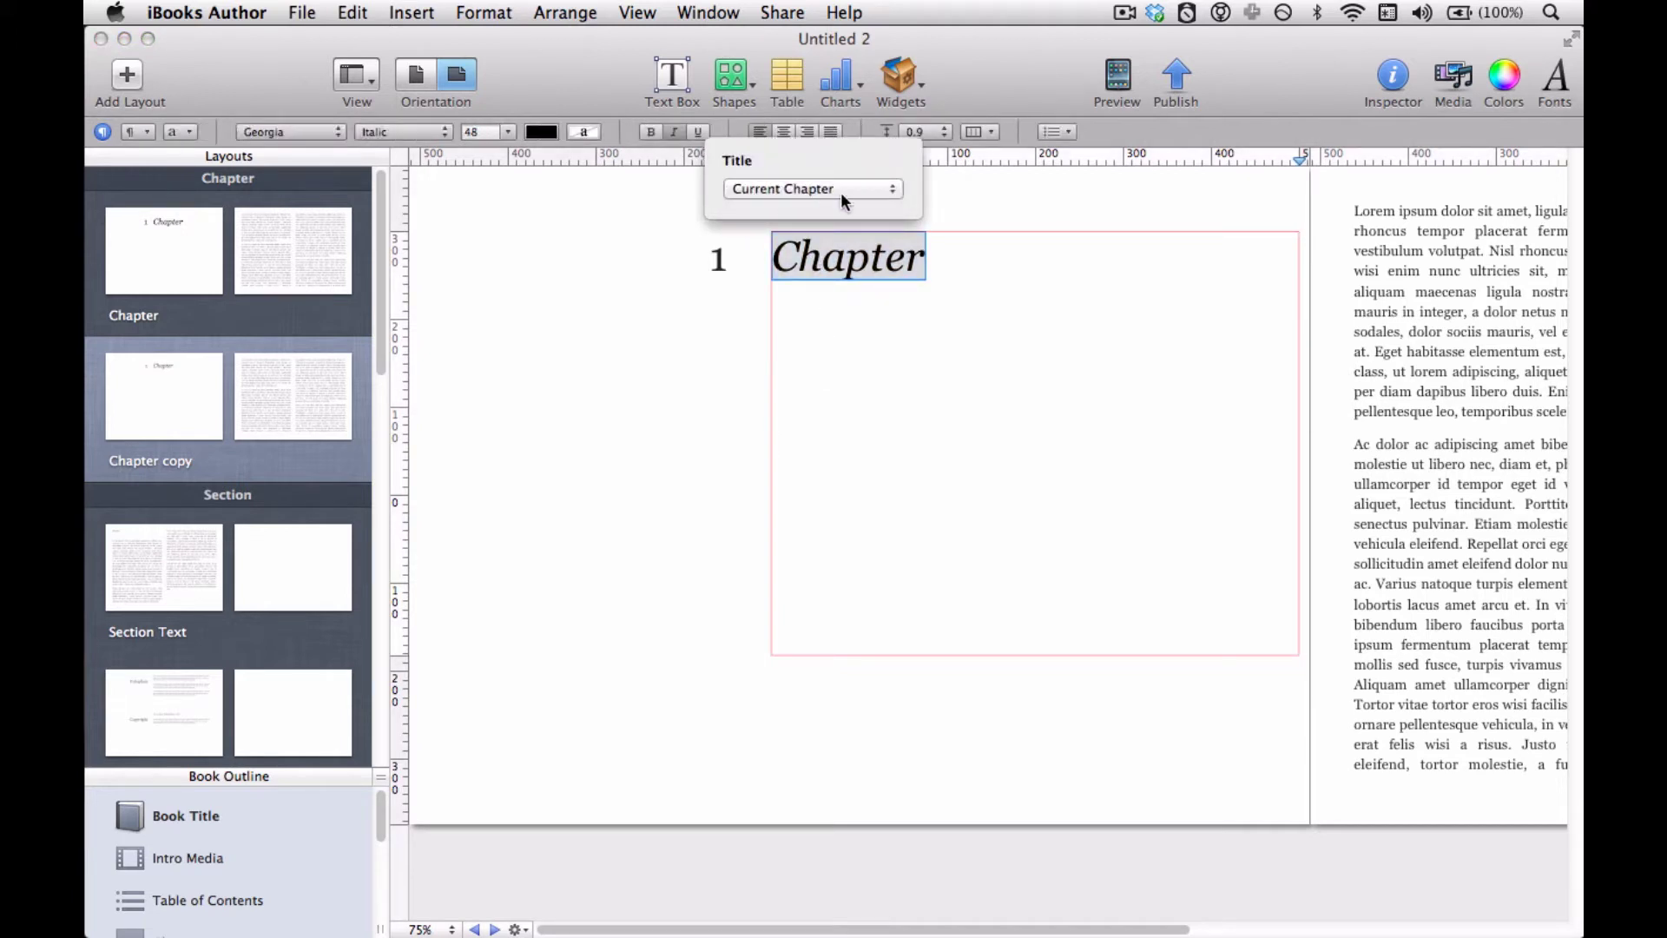
pyautogui.click(841, 191)
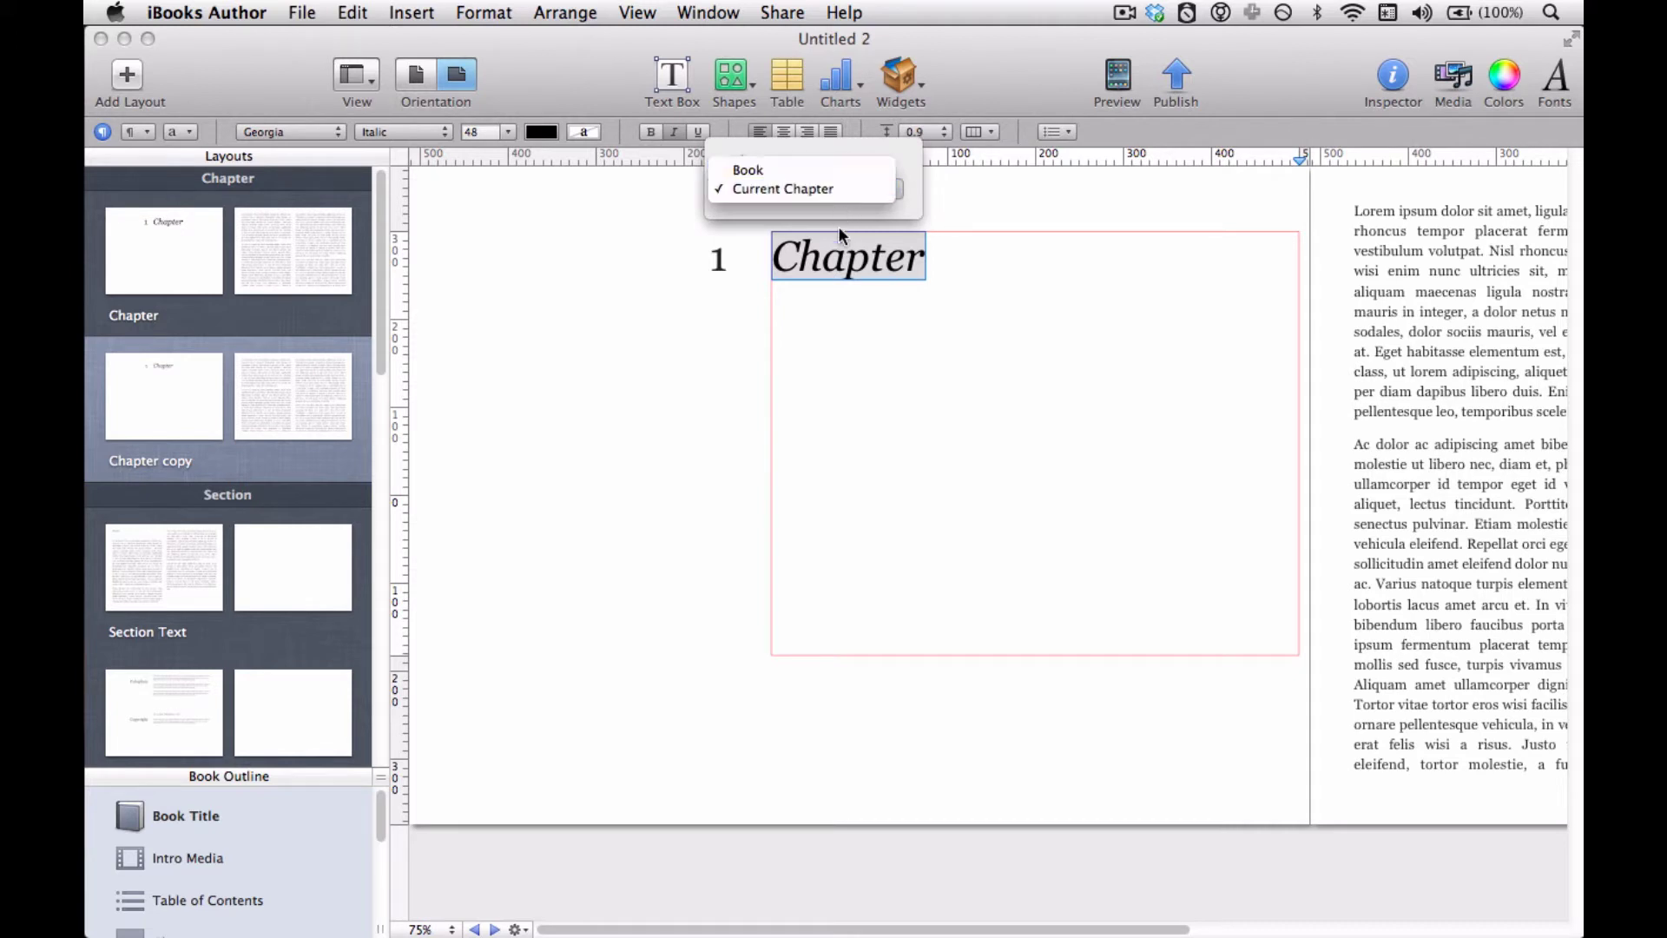
pyautogui.click(837, 322)
pyautogui.click(715, 320)
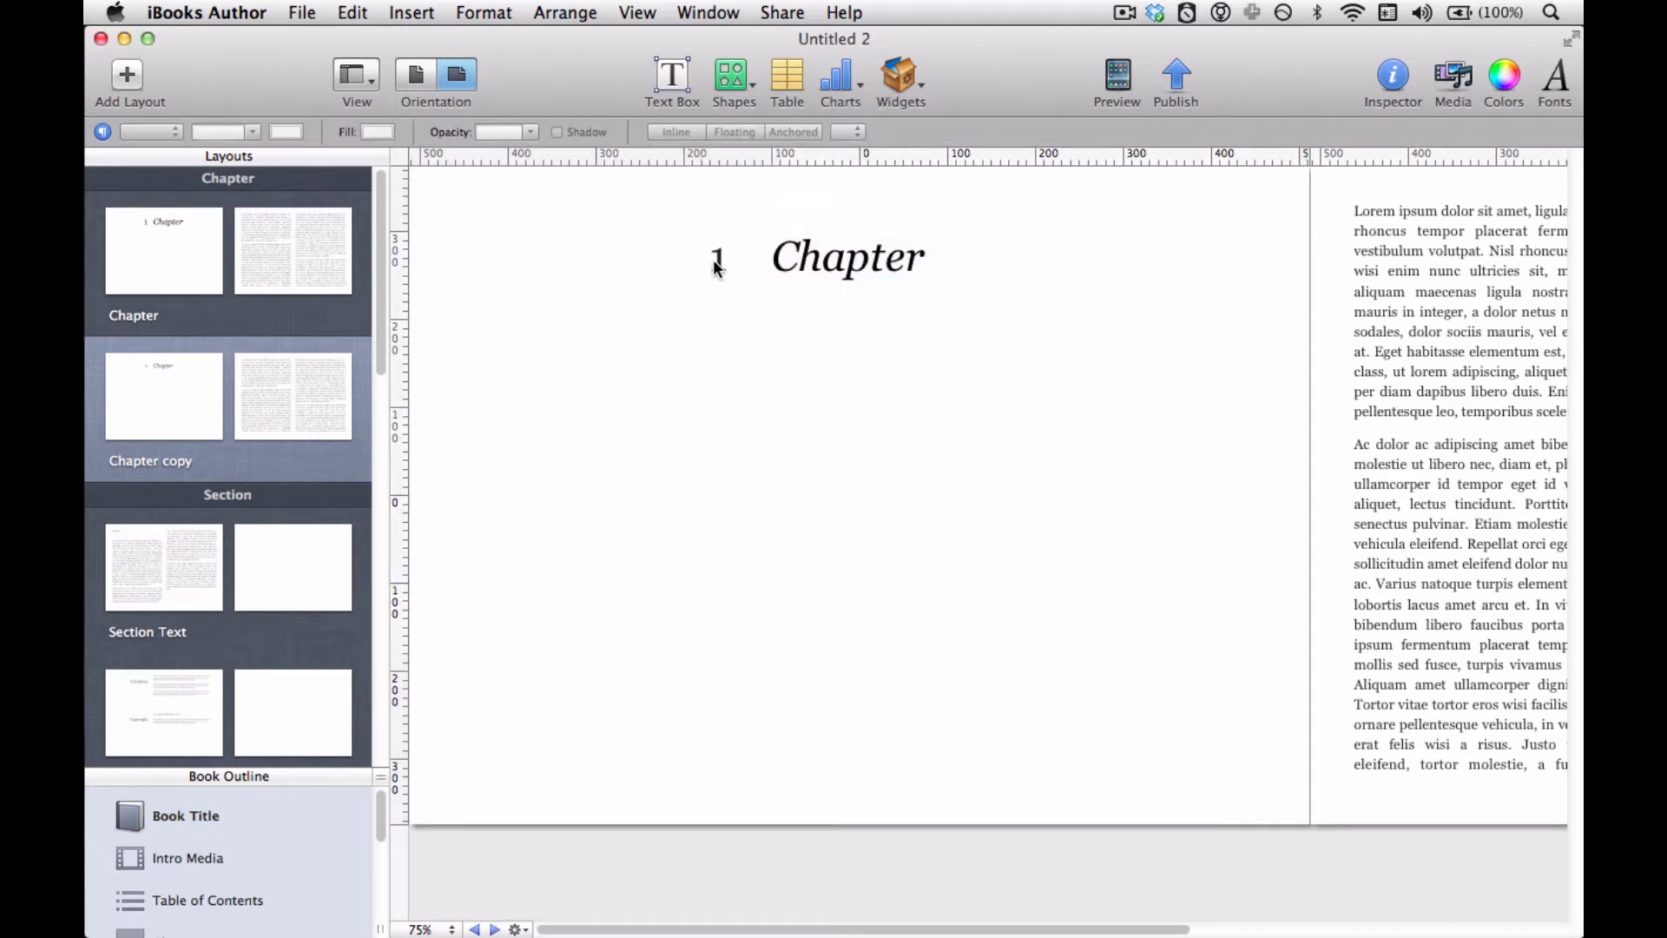
# Make the chapter number show prefix and number ('Chapter 1') at size 36.
pyautogui.doubleClick(717, 261)
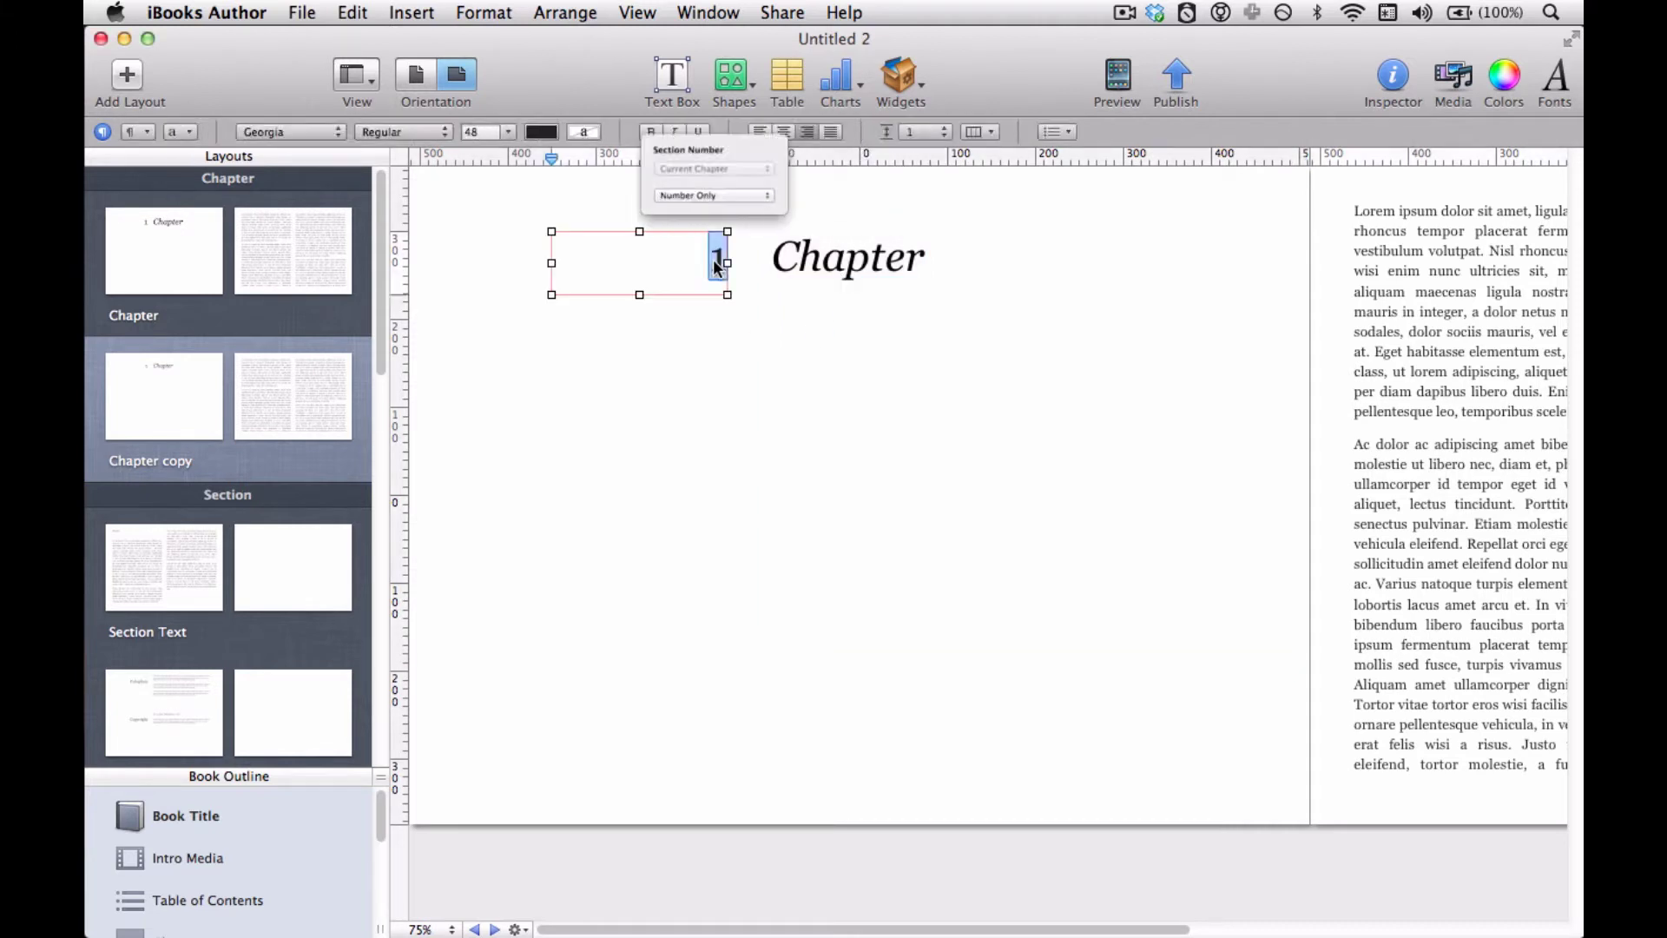
pyautogui.click(746, 184)
pyautogui.click(743, 168)
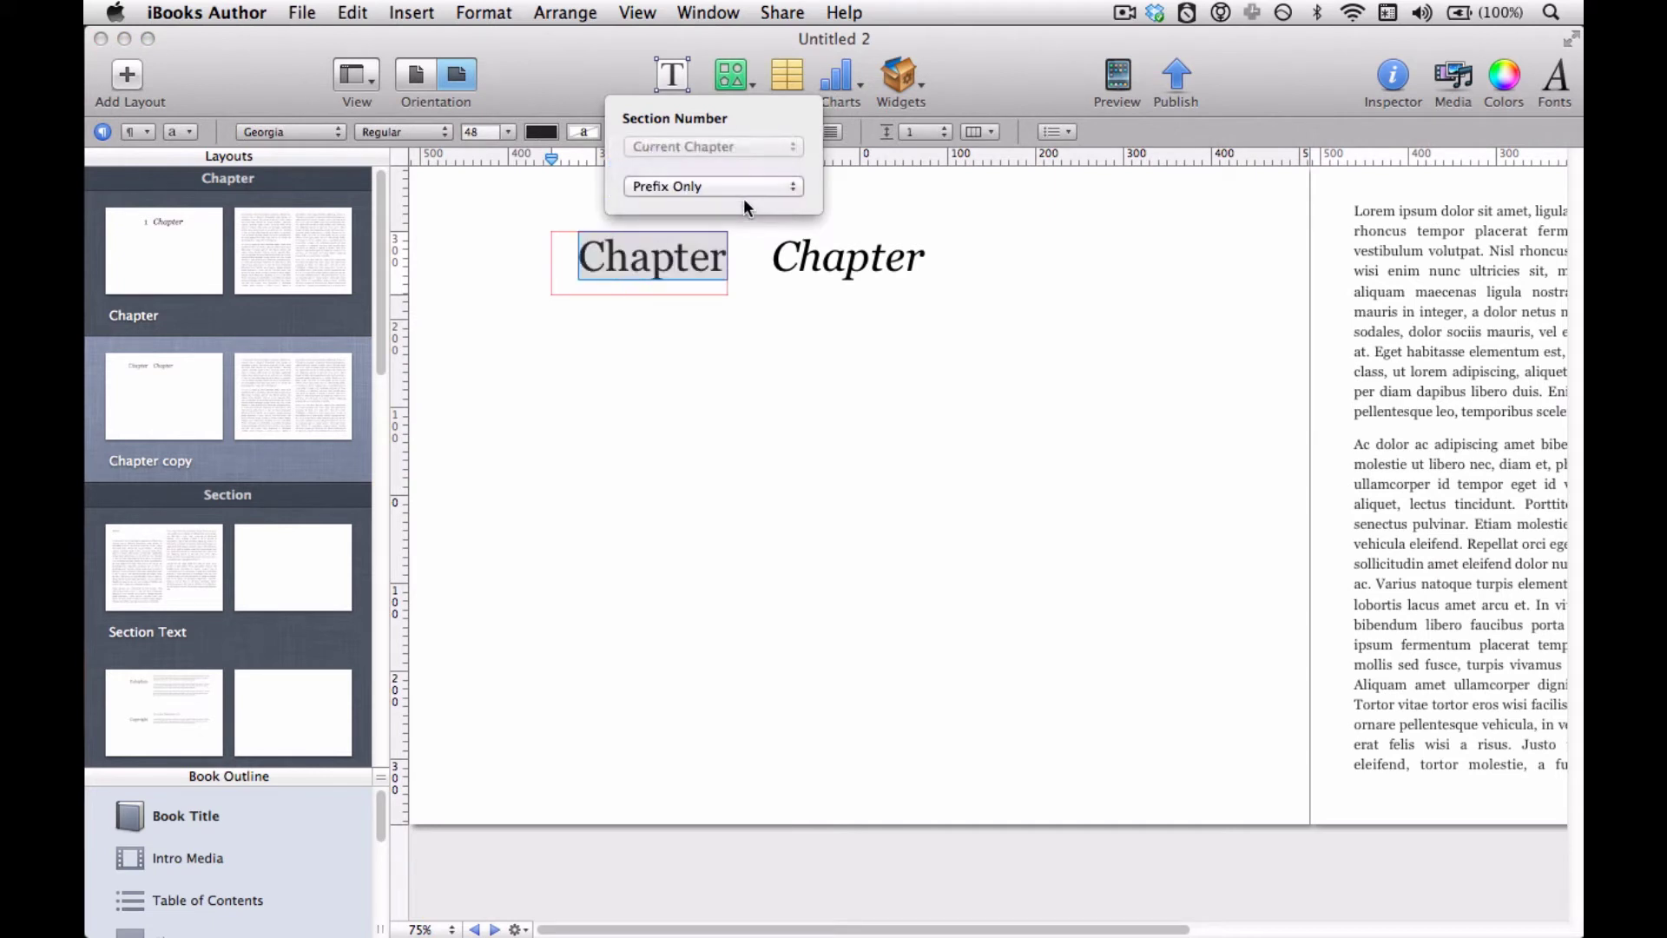
pyautogui.click(744, 189)
pyautogui.click(744, 164)
pyautogui.click(503, 132)
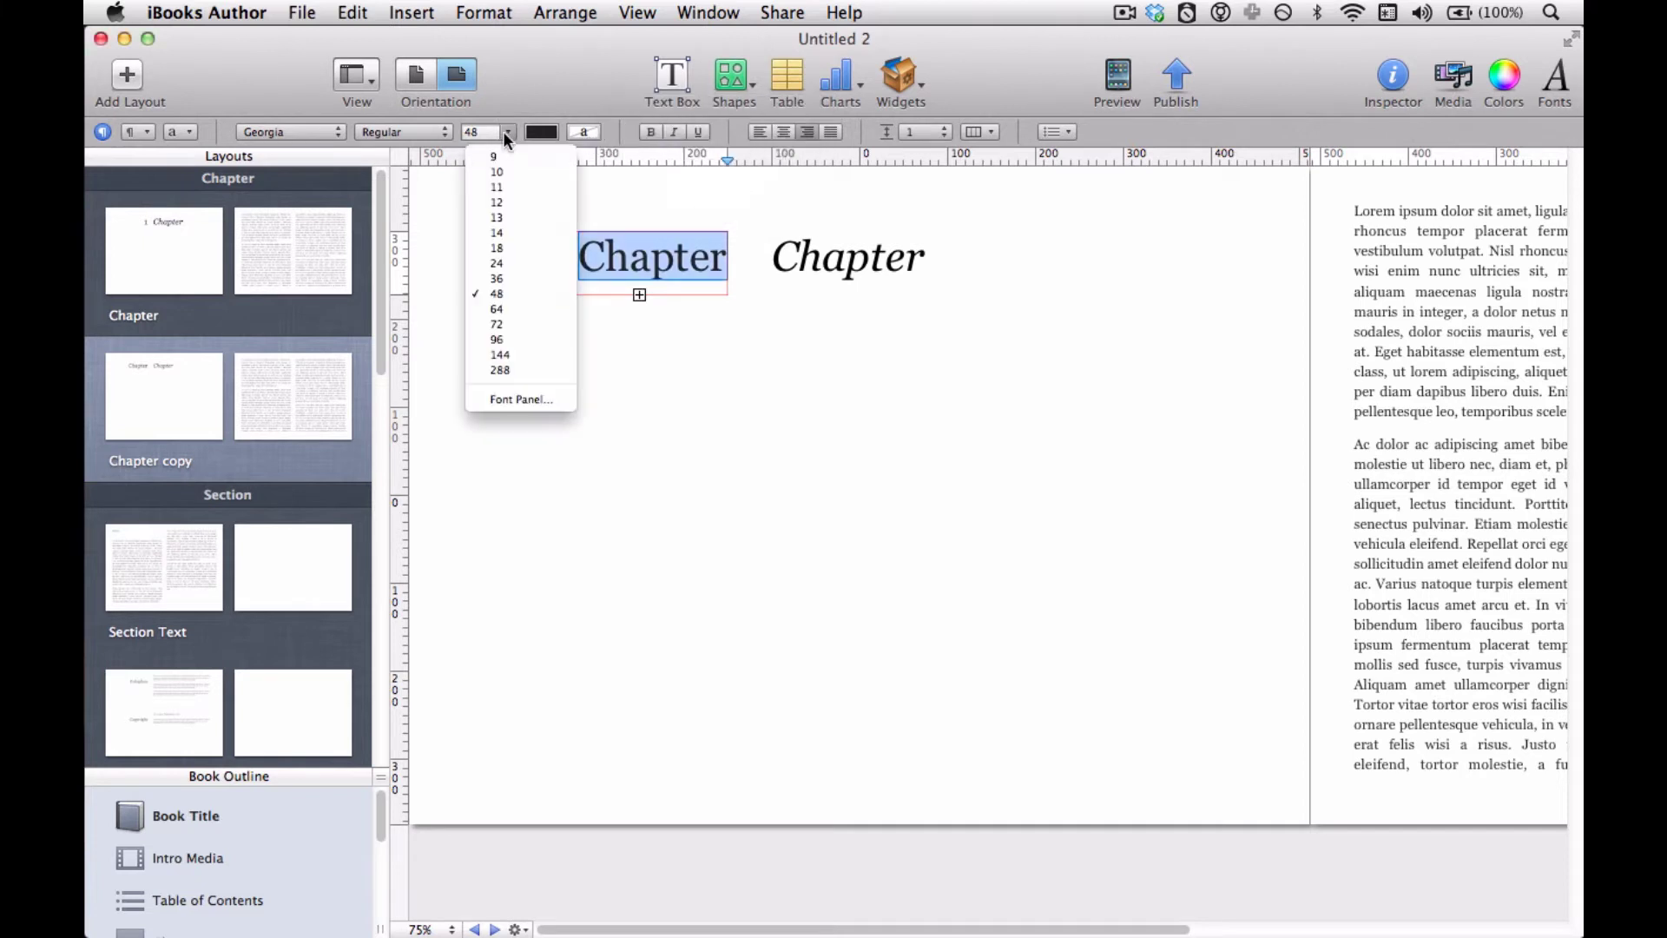
pyautogui.click(529, 275)
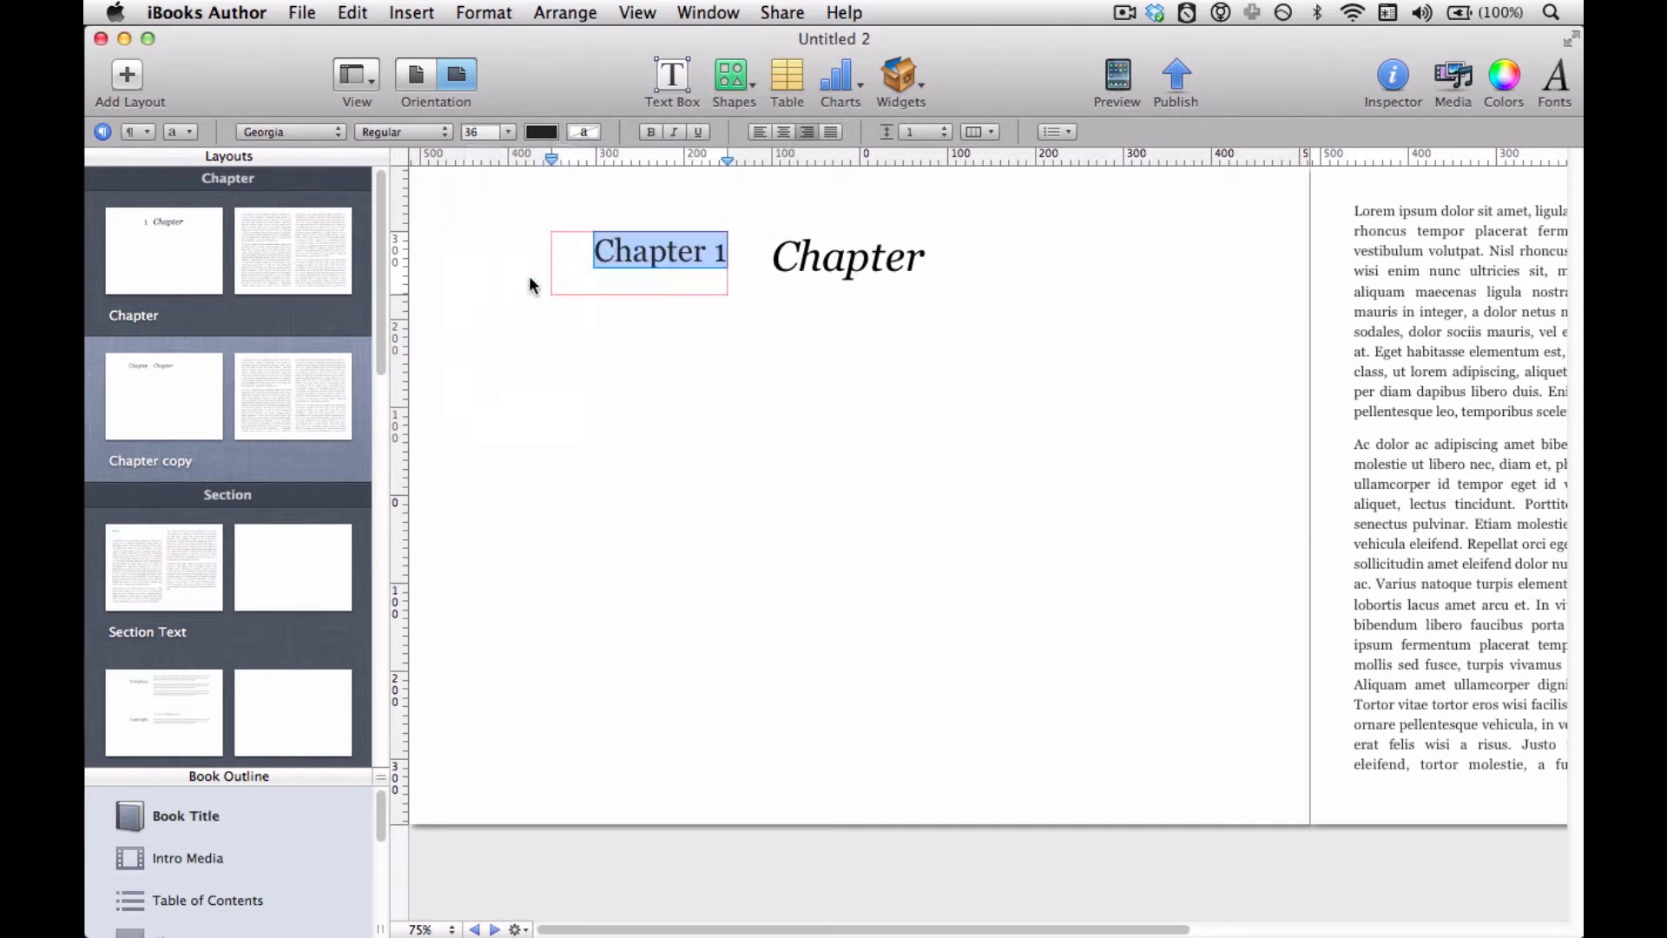
pyautogui.click(604, 383)
# Set the Chapter title to size 36 and colour it purple.
pyautogui.click(823, 265)
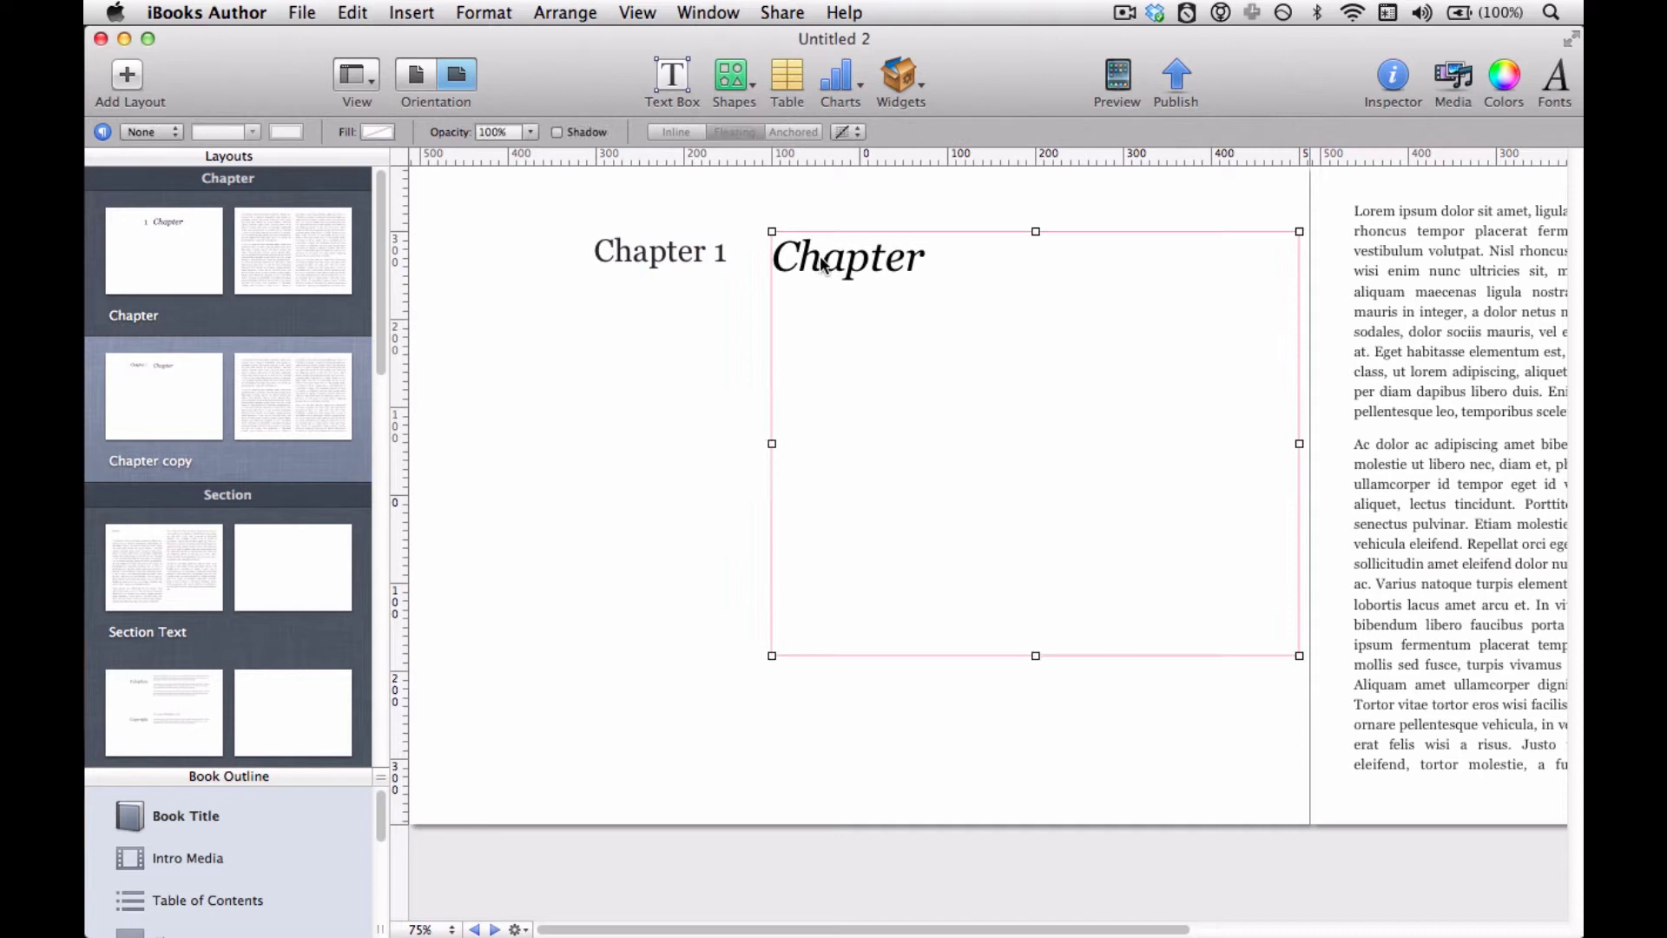
pyautogui.doubleClick(823, 265)
pyautogui.click(503, 132)
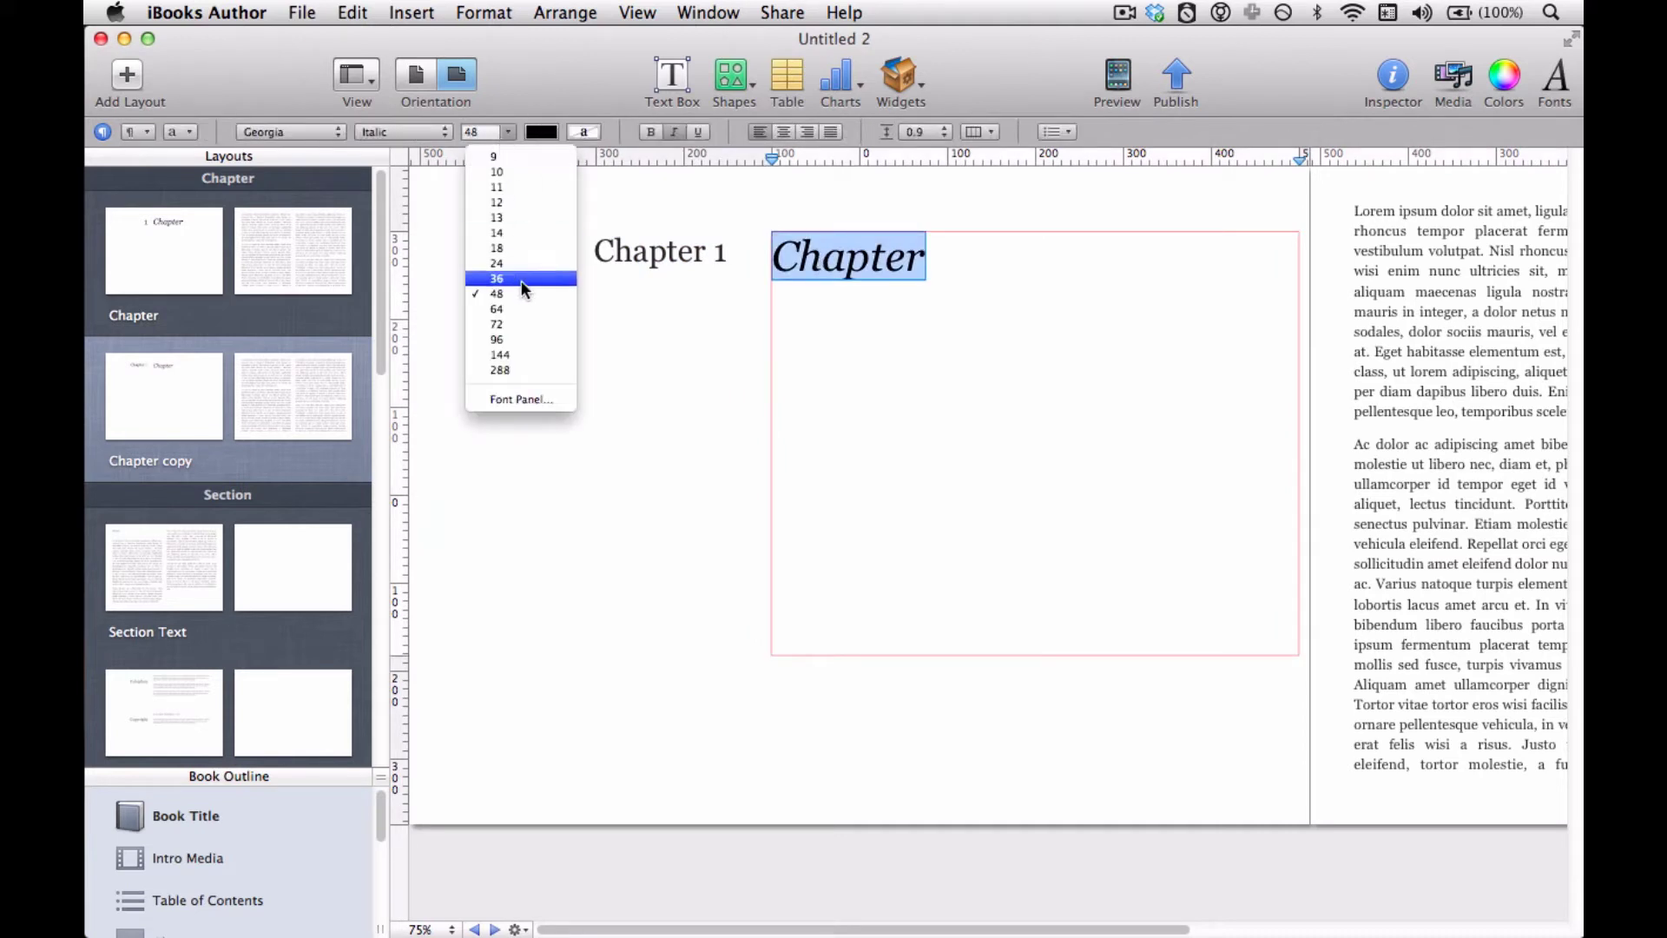
pyautogui.click(521, 280)
pyautogui.click(553, 131)
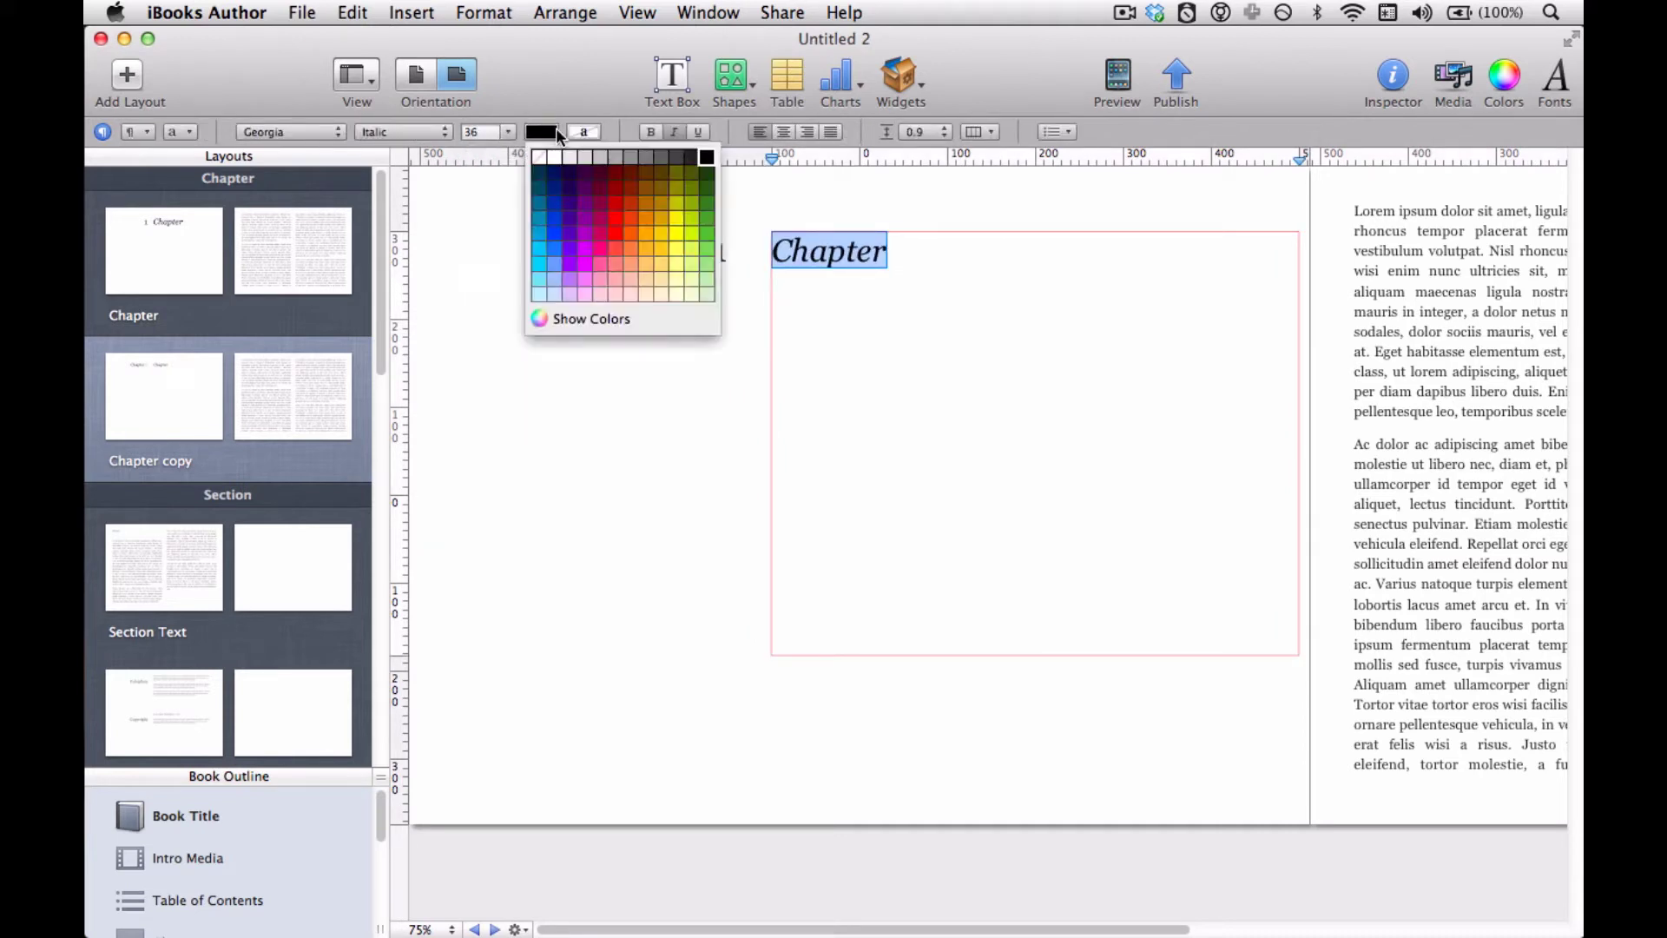
pyautogui.click(575, 246)
pyautogui.click(617, 361)
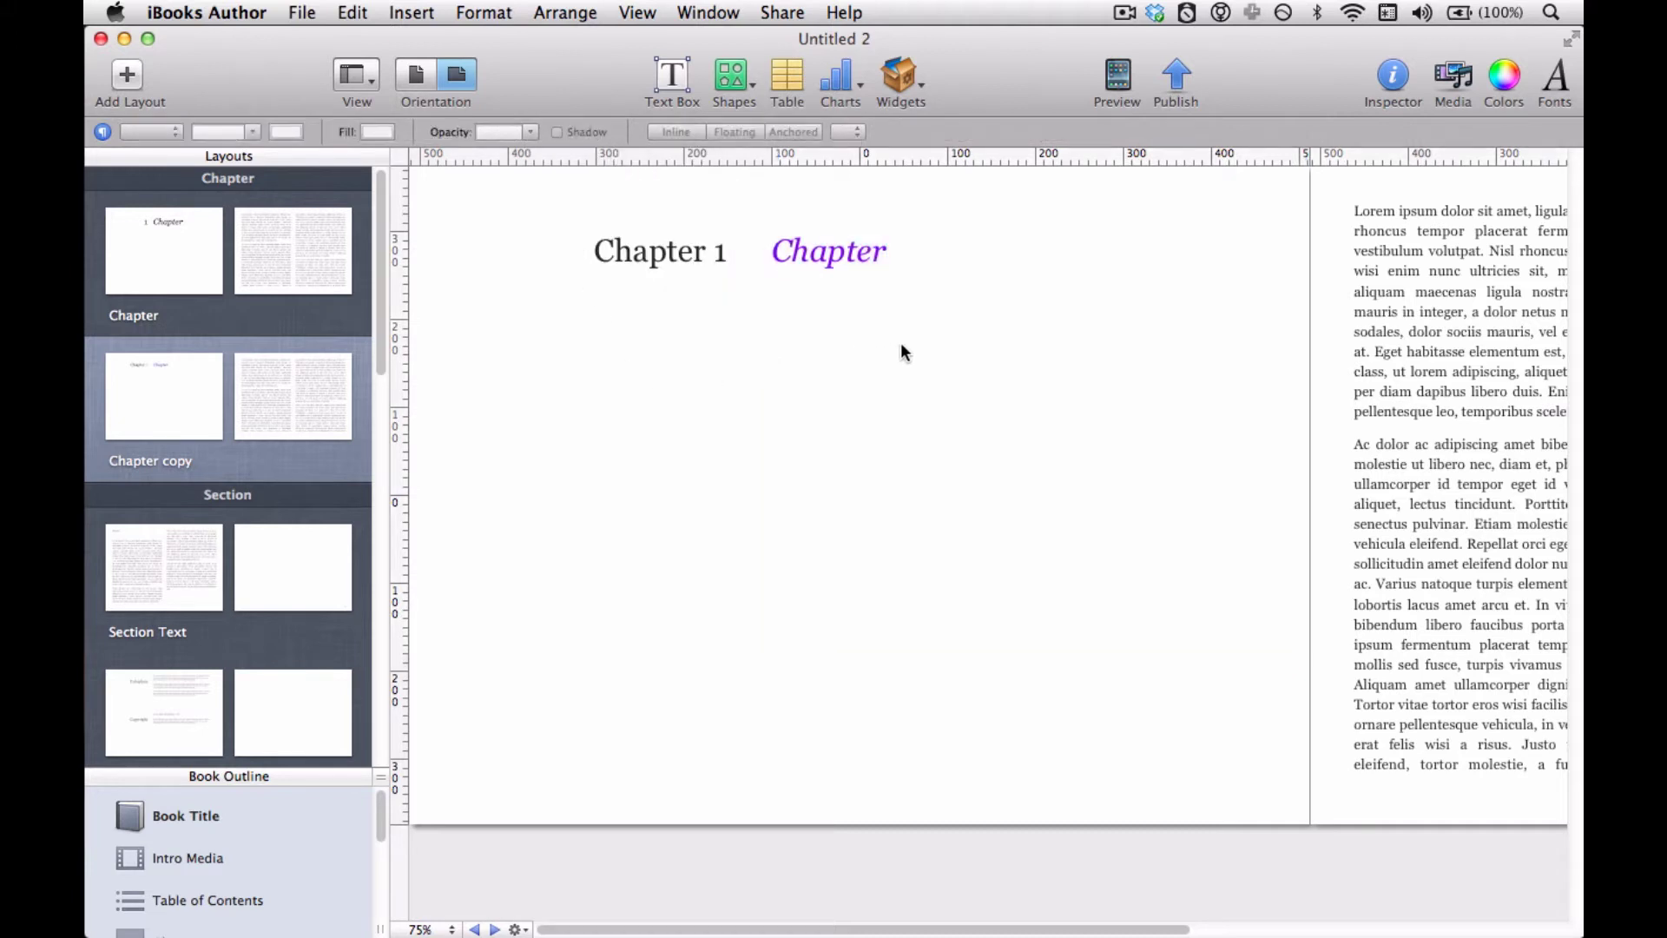
# Hide the layouts, add a chapter based on Chapter copy, then undo it.
pyautogui.click(363, 87)
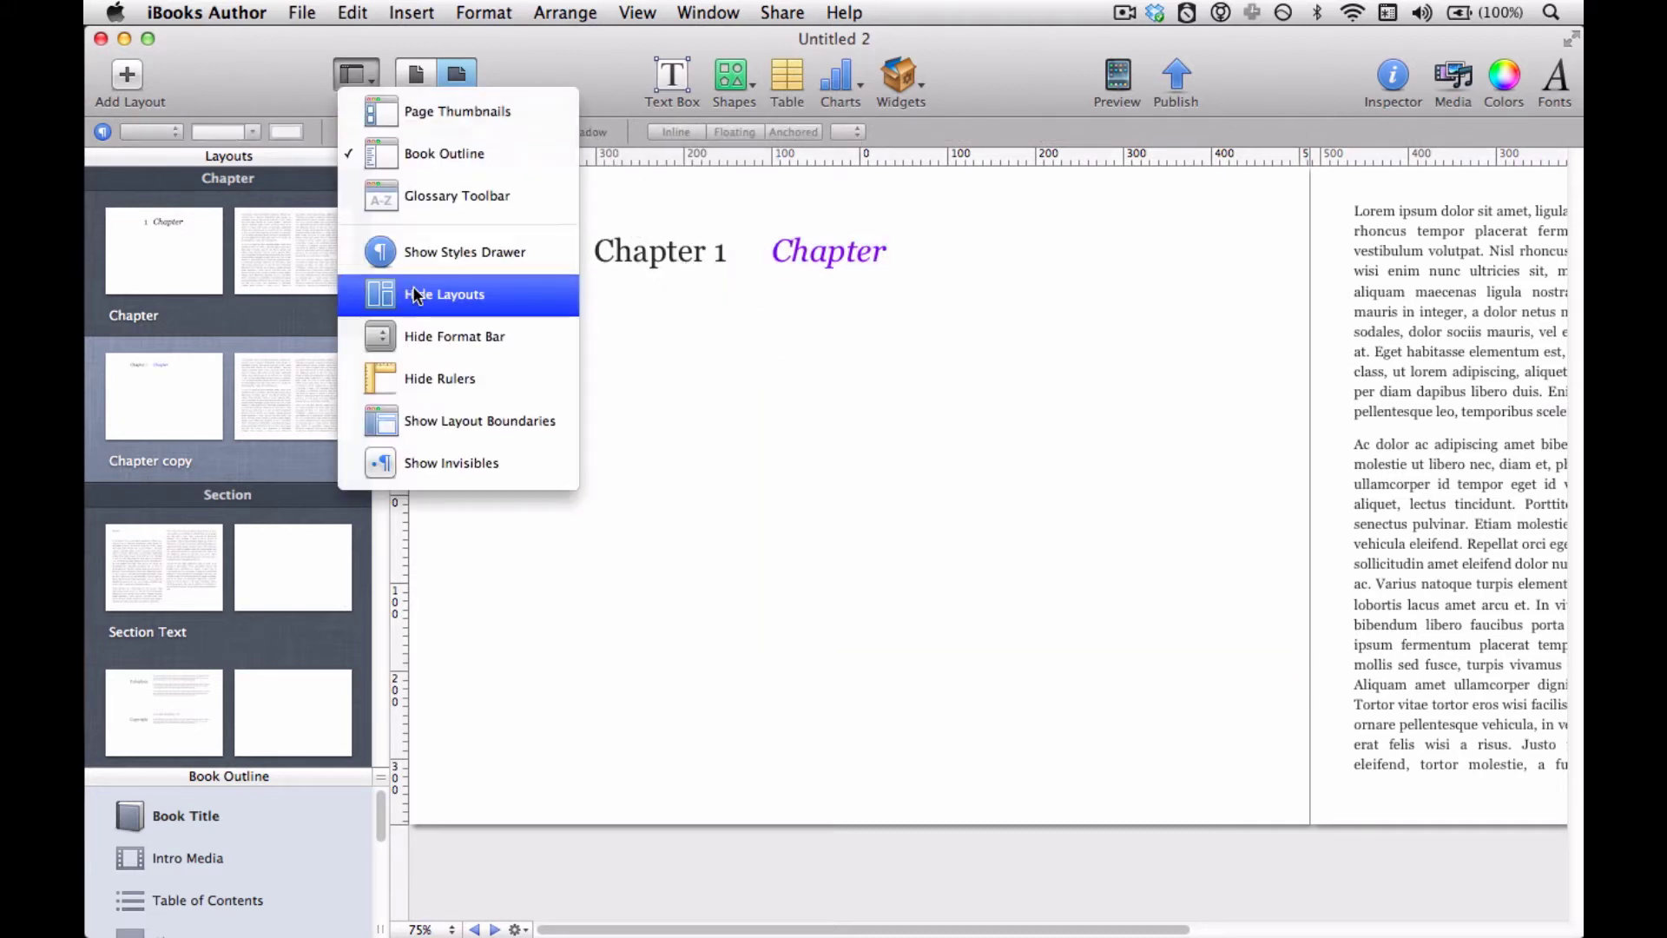
pyautogui.click(415, 294)
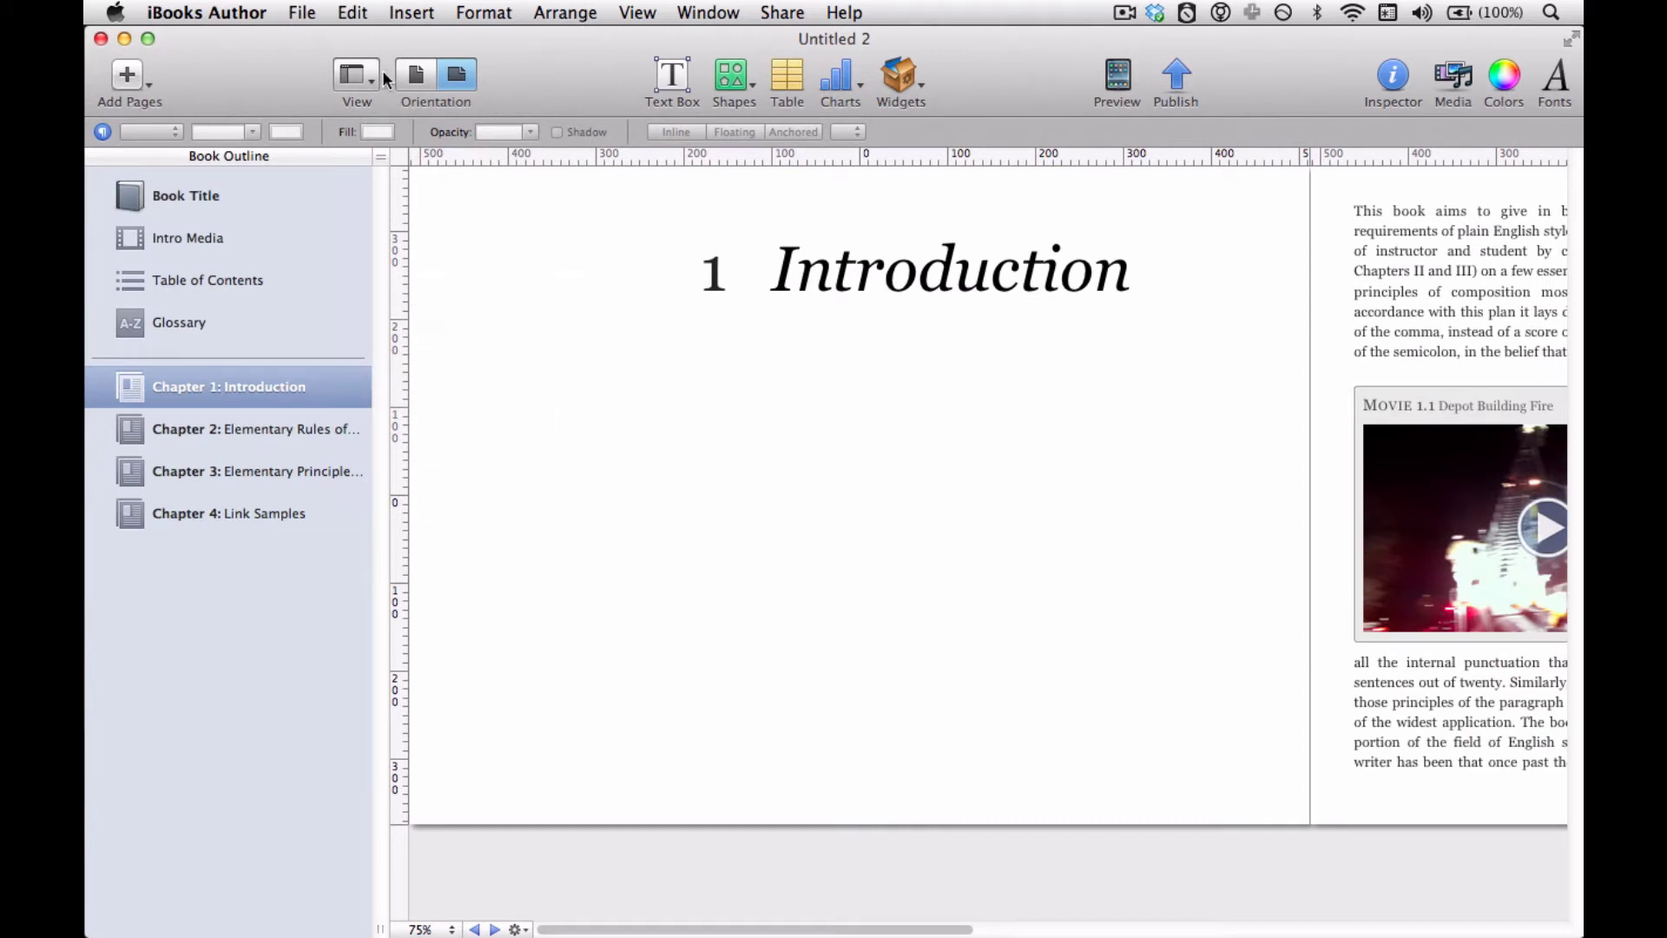
pyautogui.click(136, 78)
pyautogui.moveTo(169, 120)
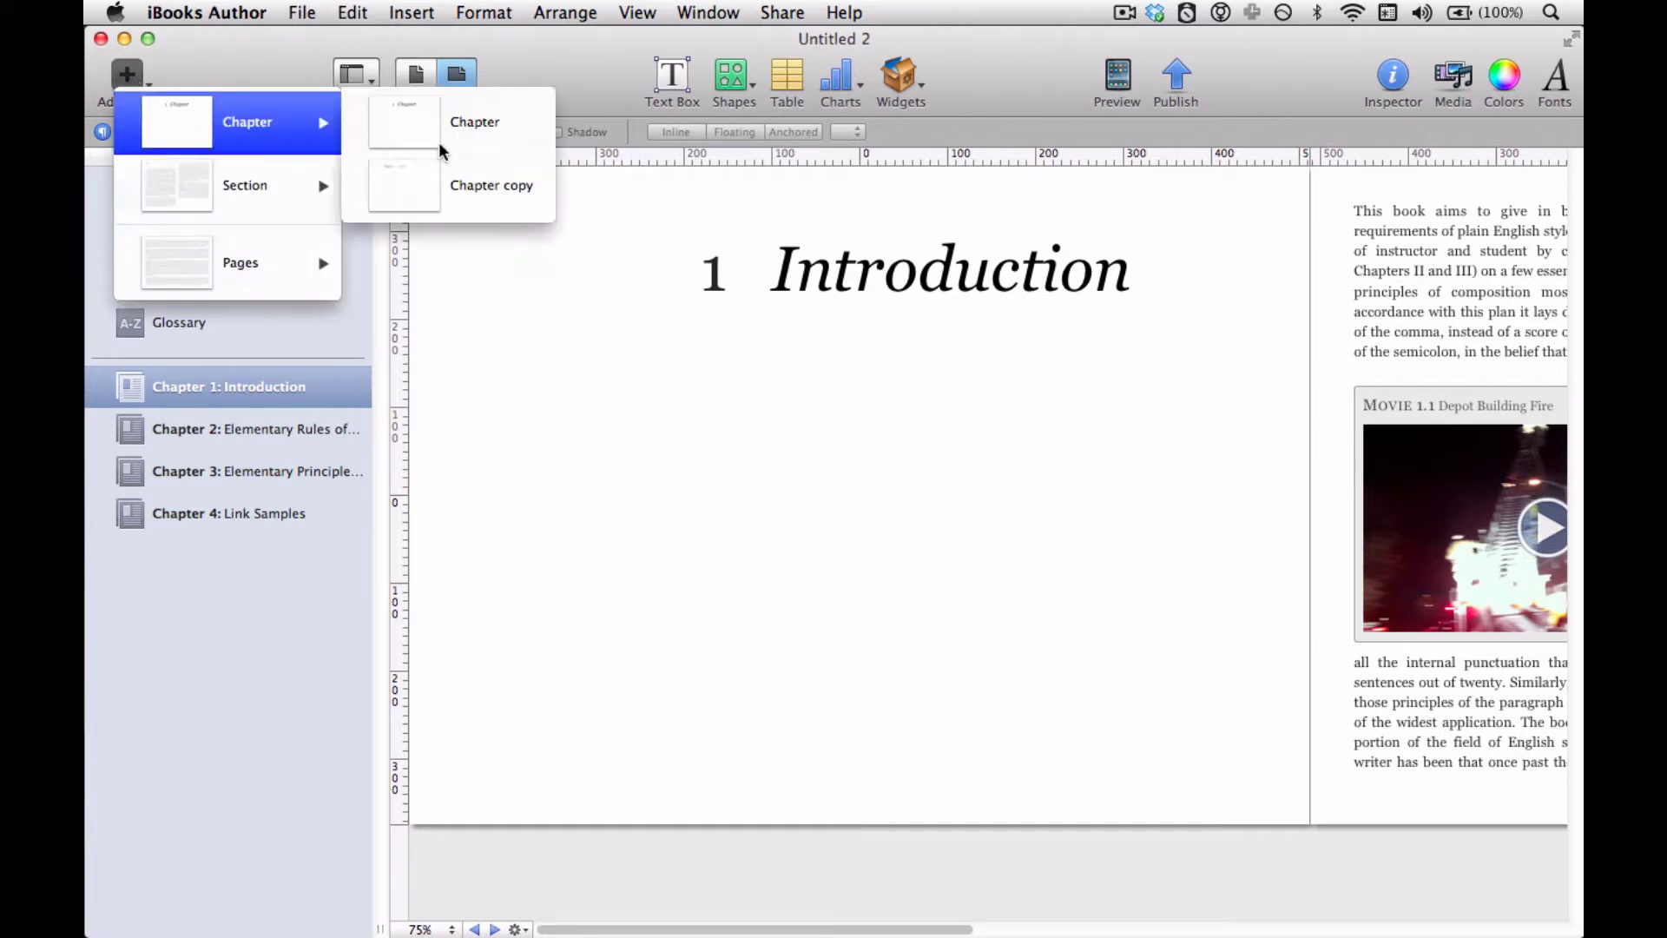
pyautogui.click(388, 180)
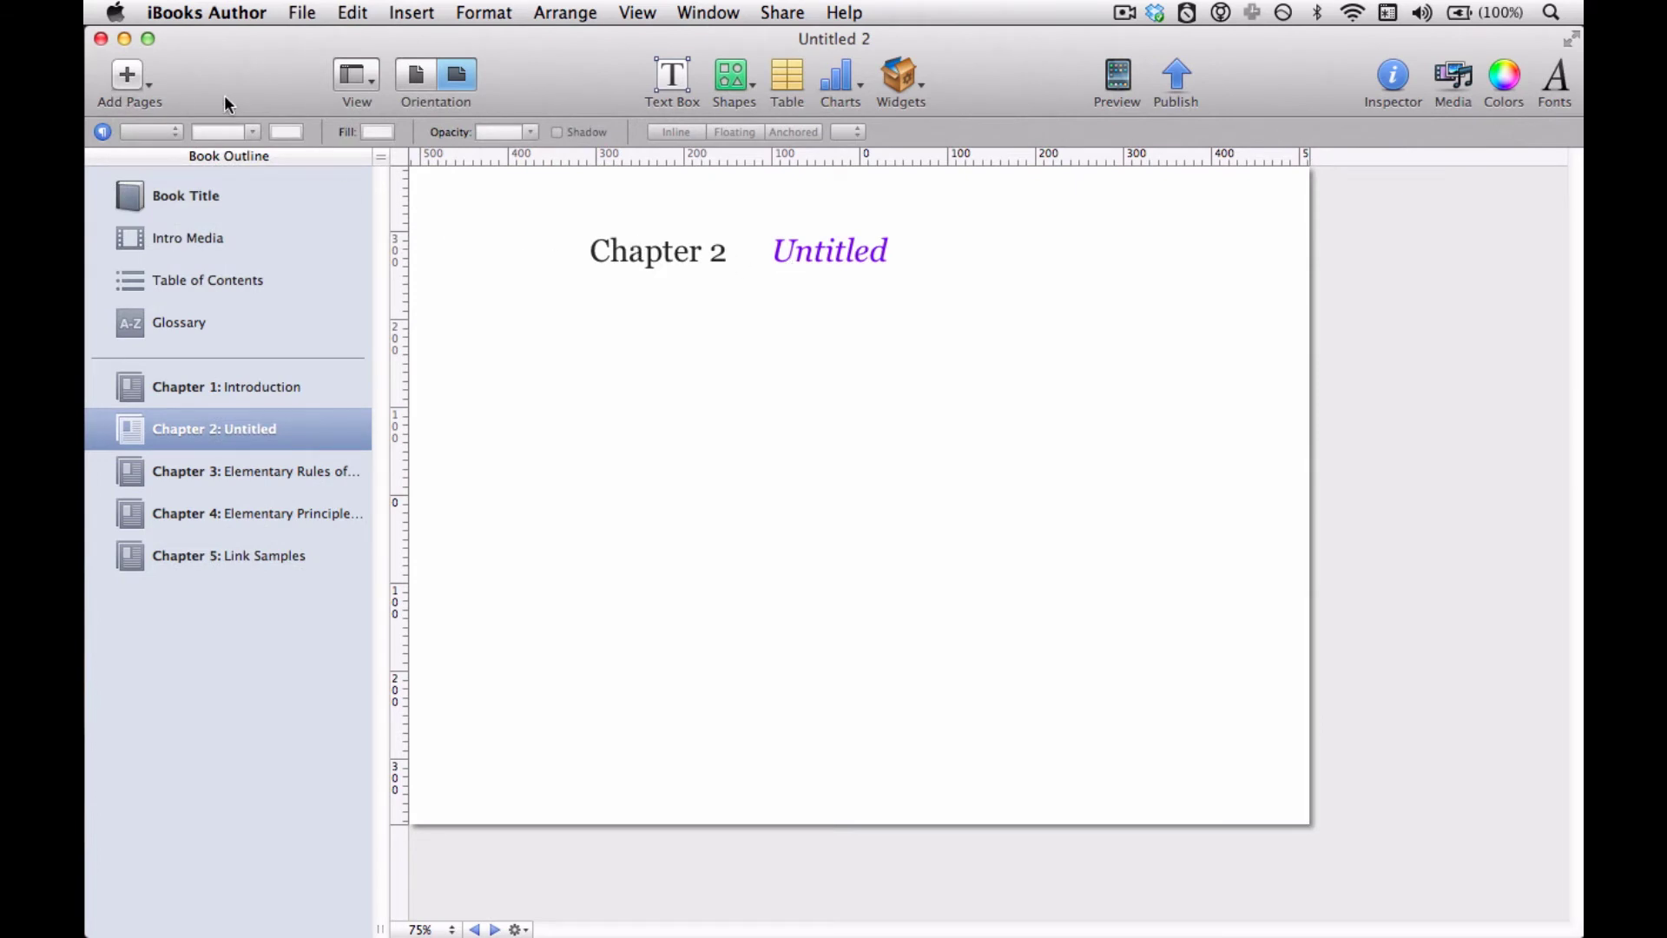
pyautogui.press('super+z')
# Show the layouts again and compare Chapter copy with the original Chapter layout.
pyautogui.click(356, 77)
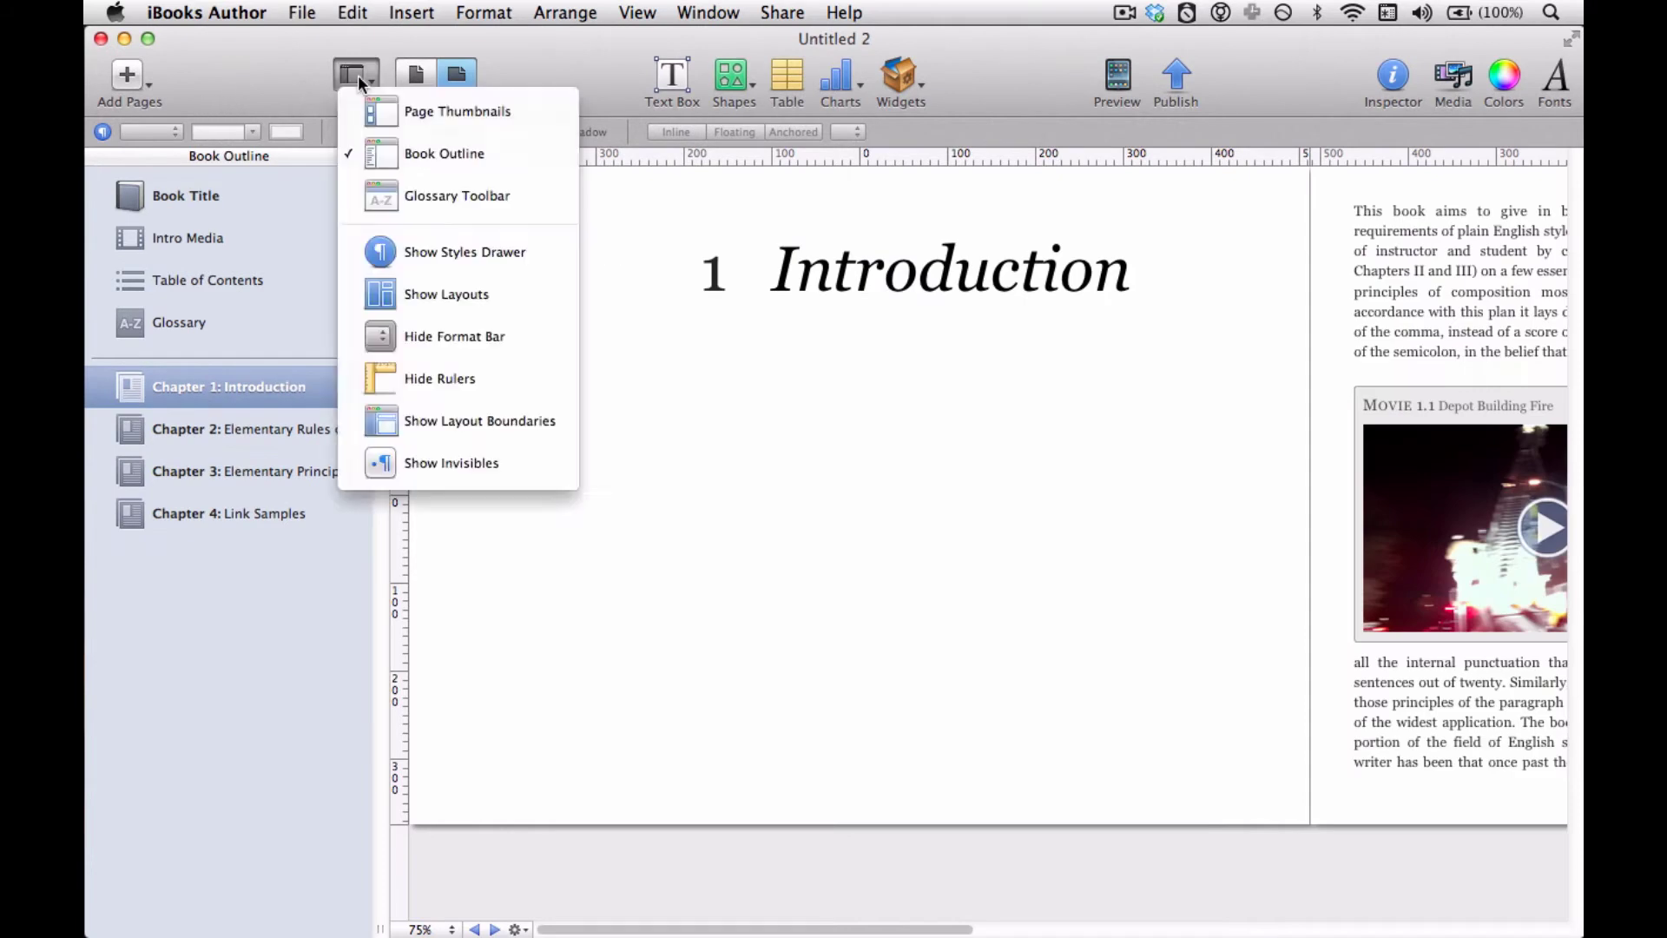
pyautogui.click(414, 294)
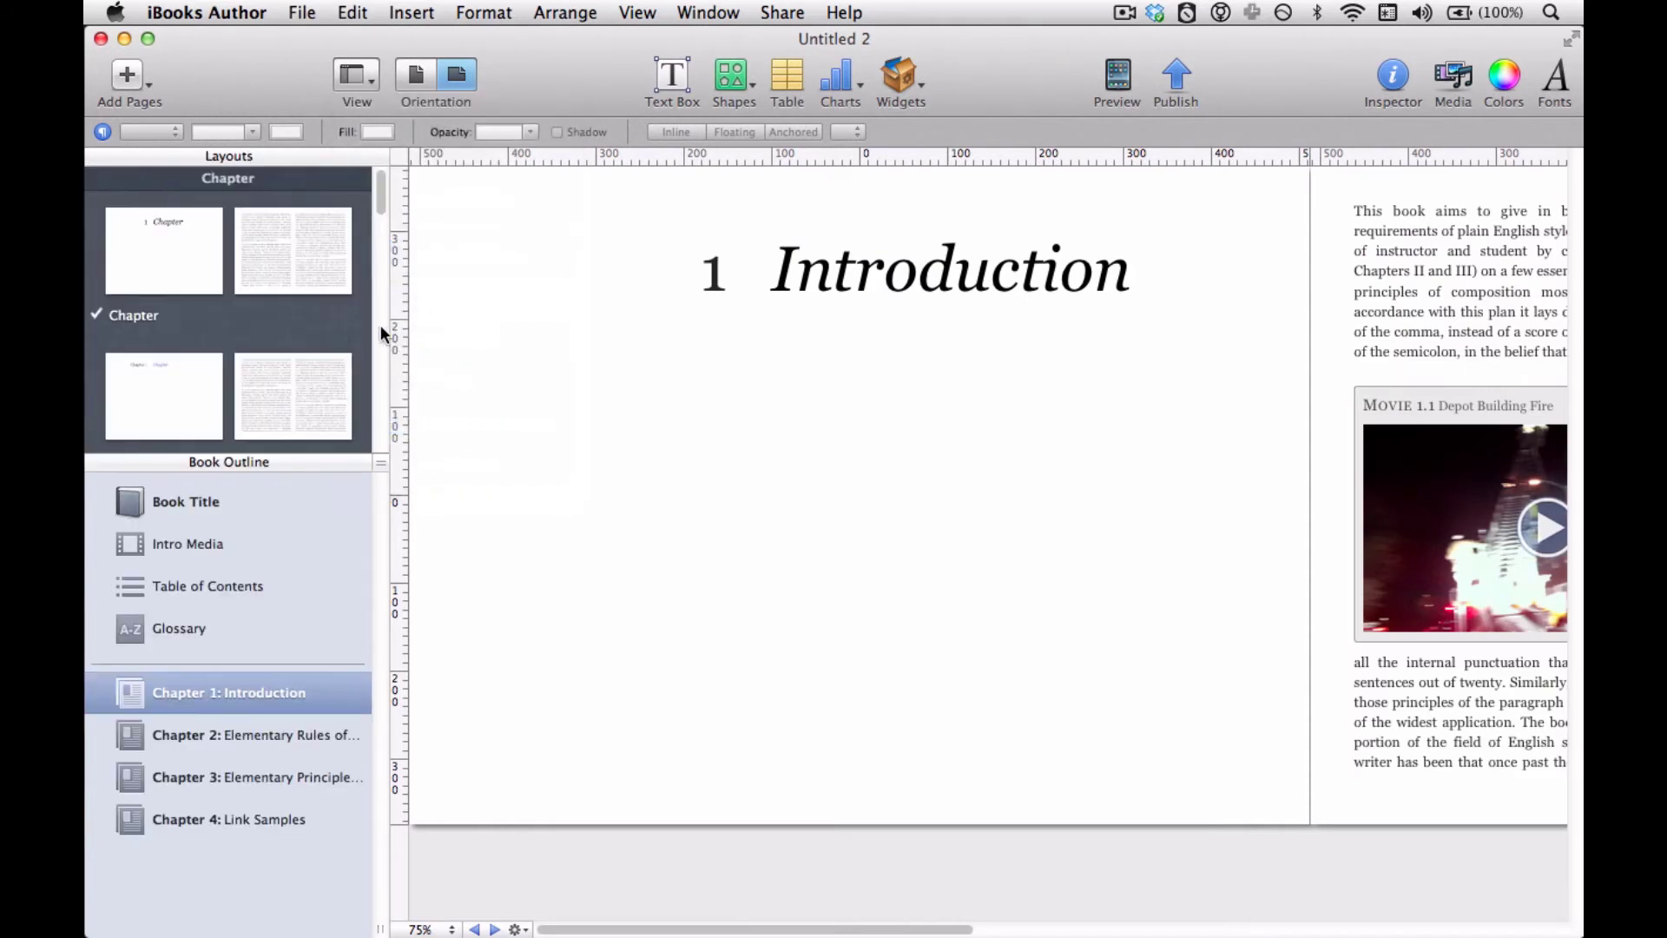
pyautogui.scroll(-4, 295, 281)
pyautogui.scroll(2, 294, 282)
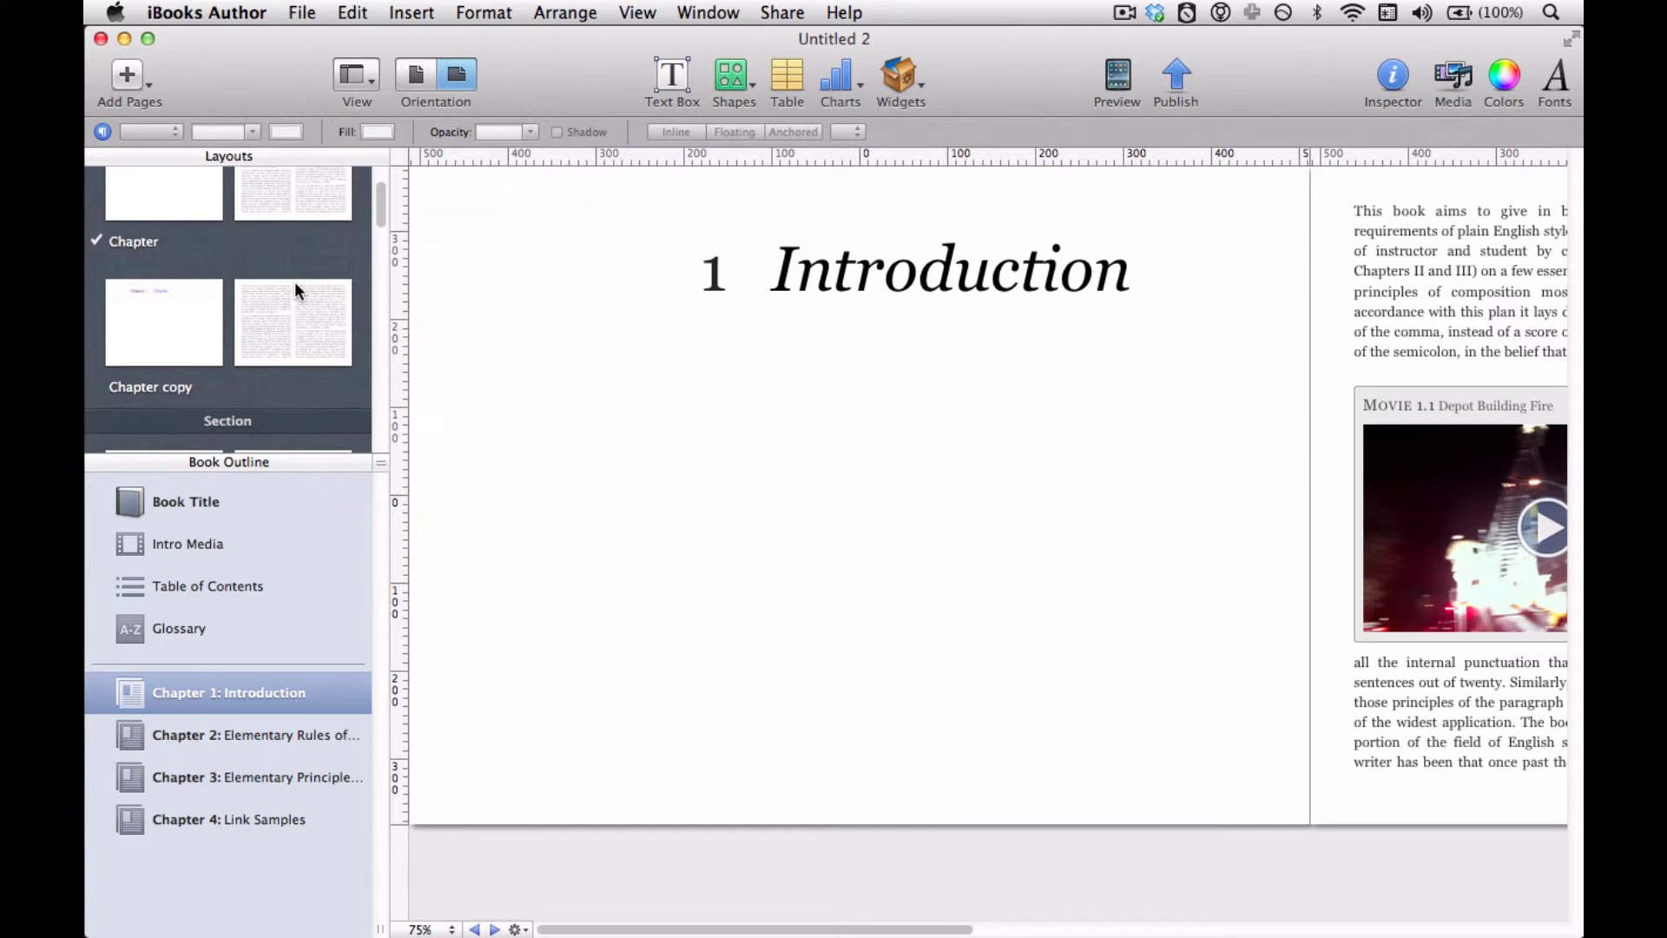
pyautogui.click(236, 289)
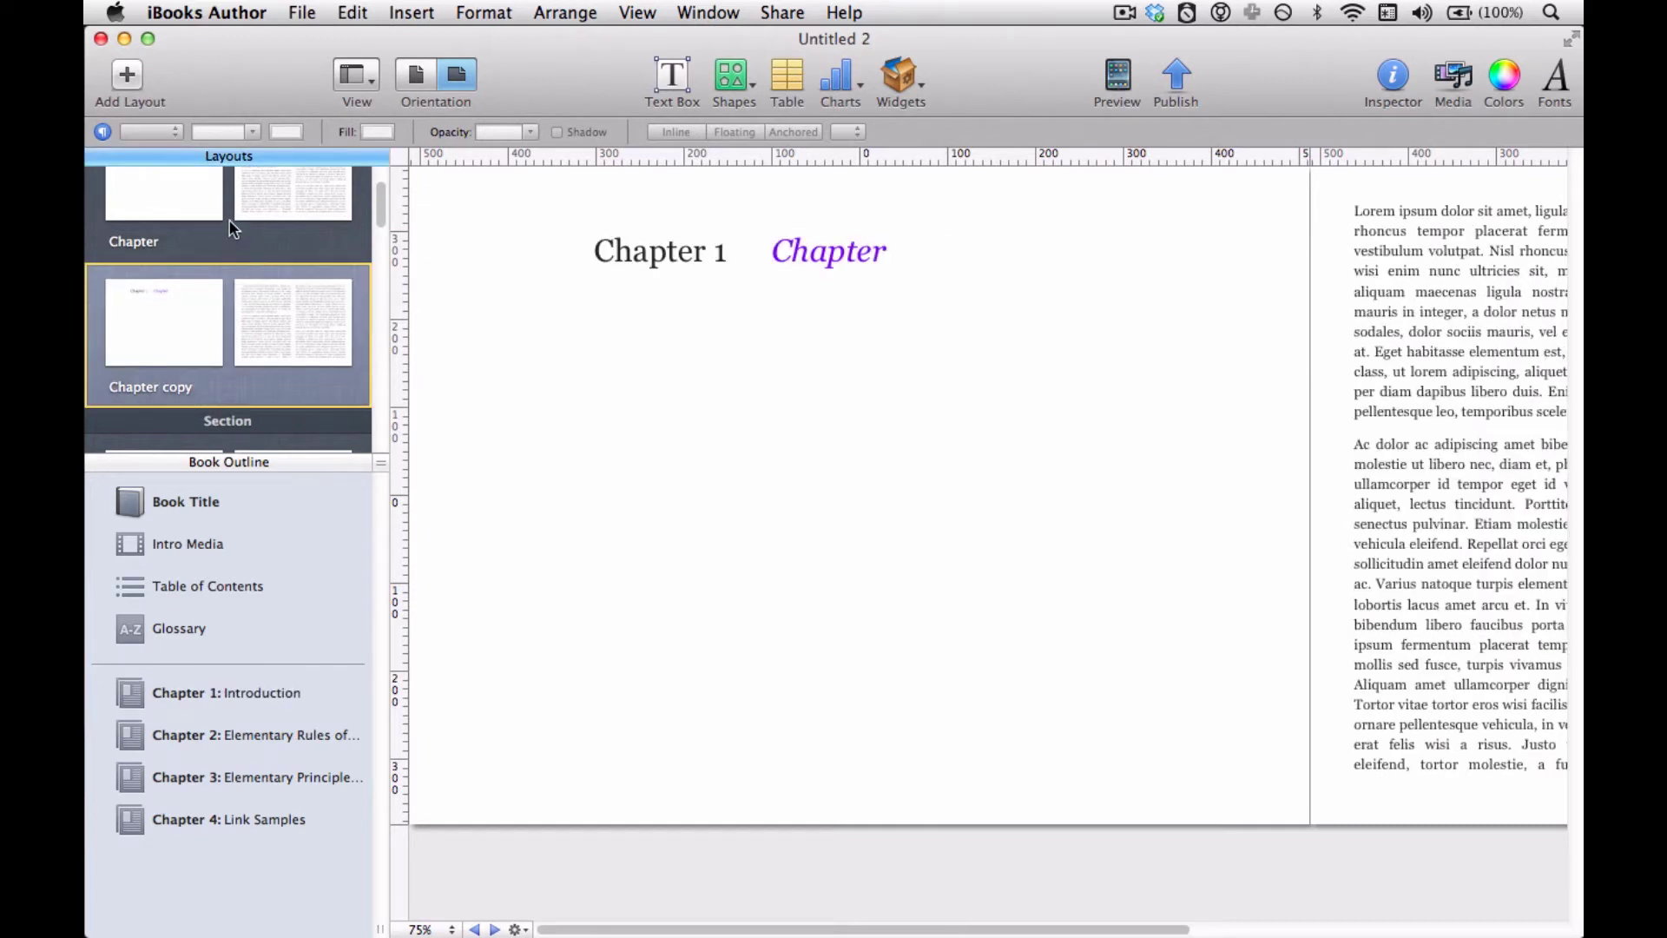
pyautogui.click(147, 217)
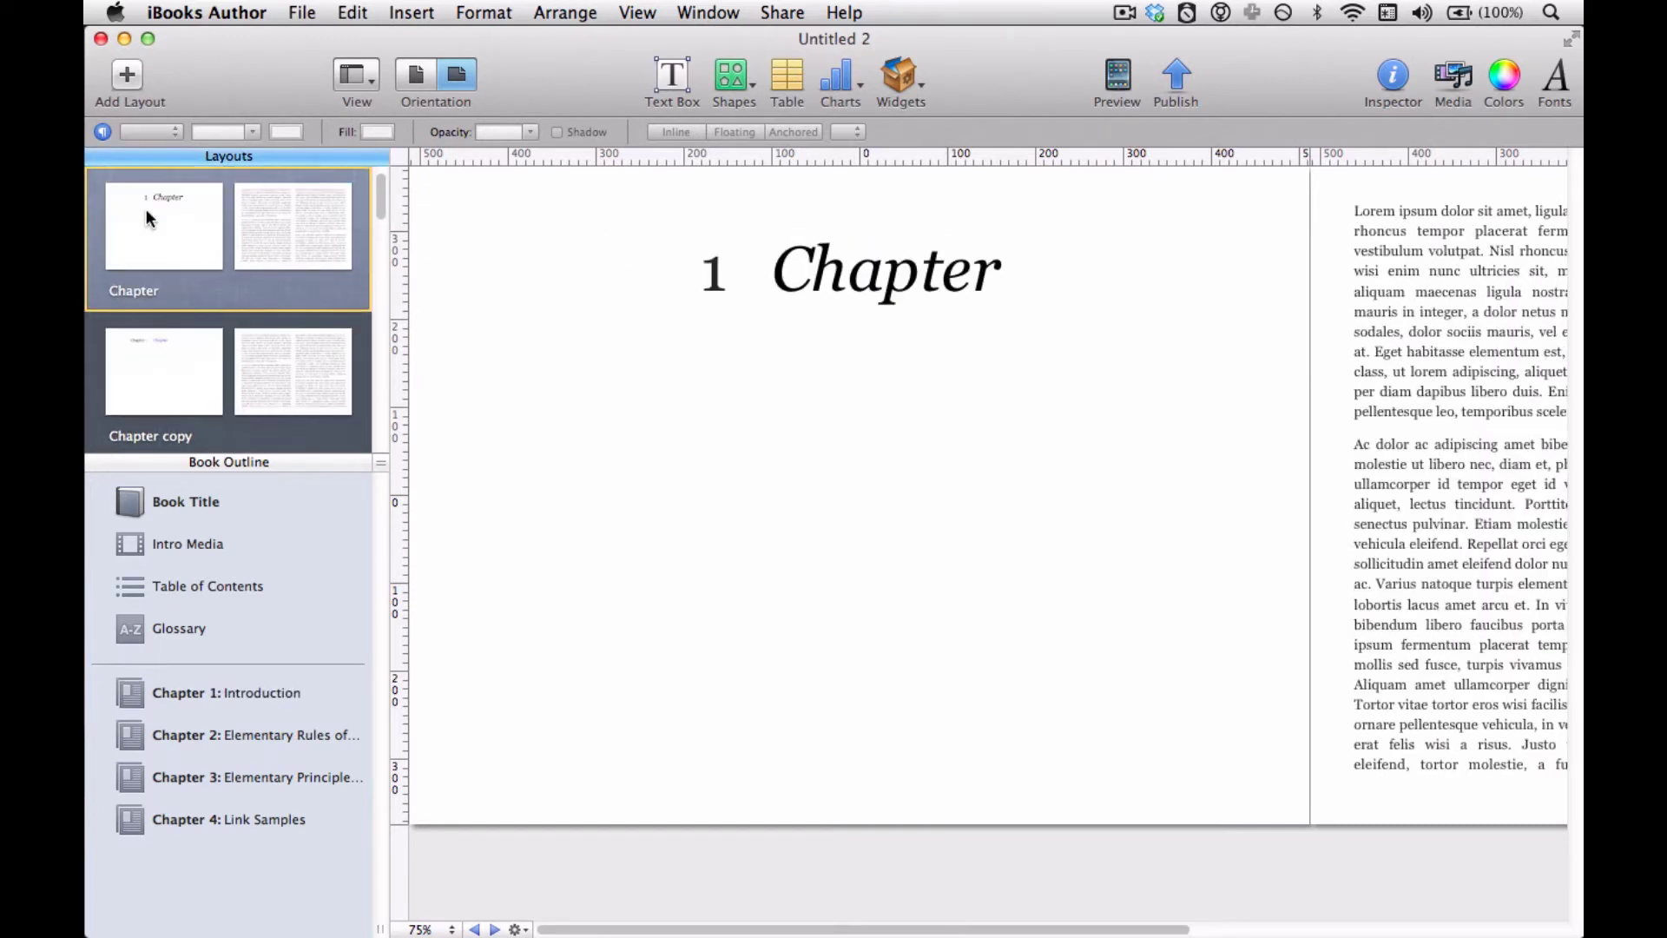
# Try deleting the Chapter layout, cancel the replacement, and view Chapter copy's body page.
pyautogui.rightClick(288, 269)
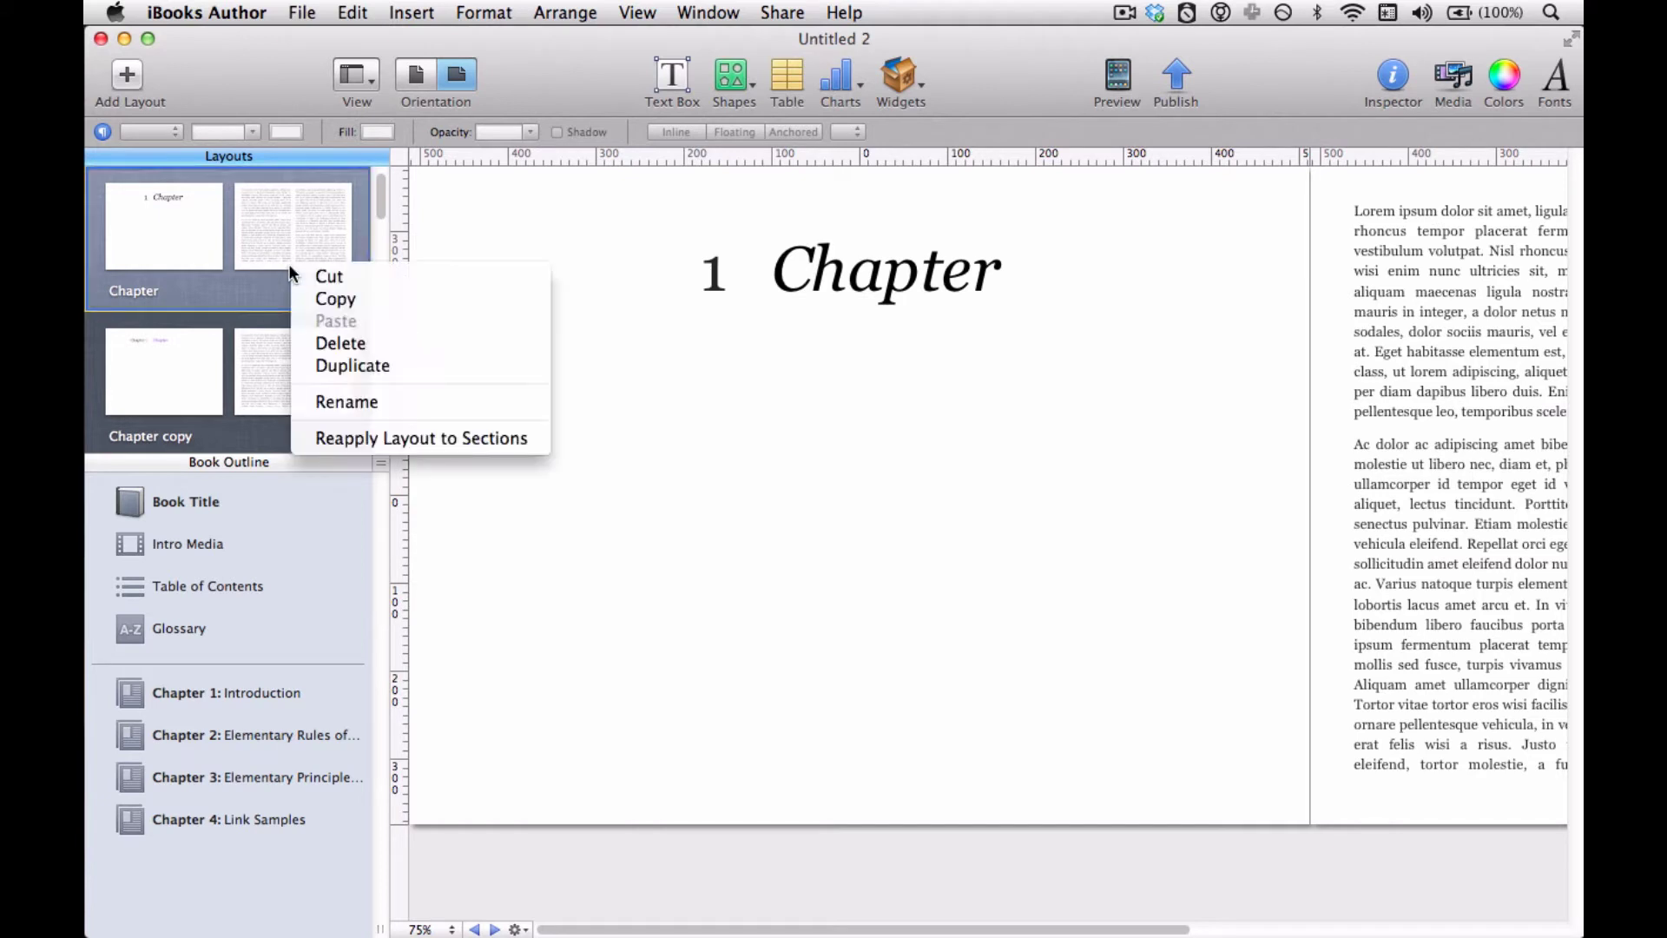
pyautogui.click(310, 341)
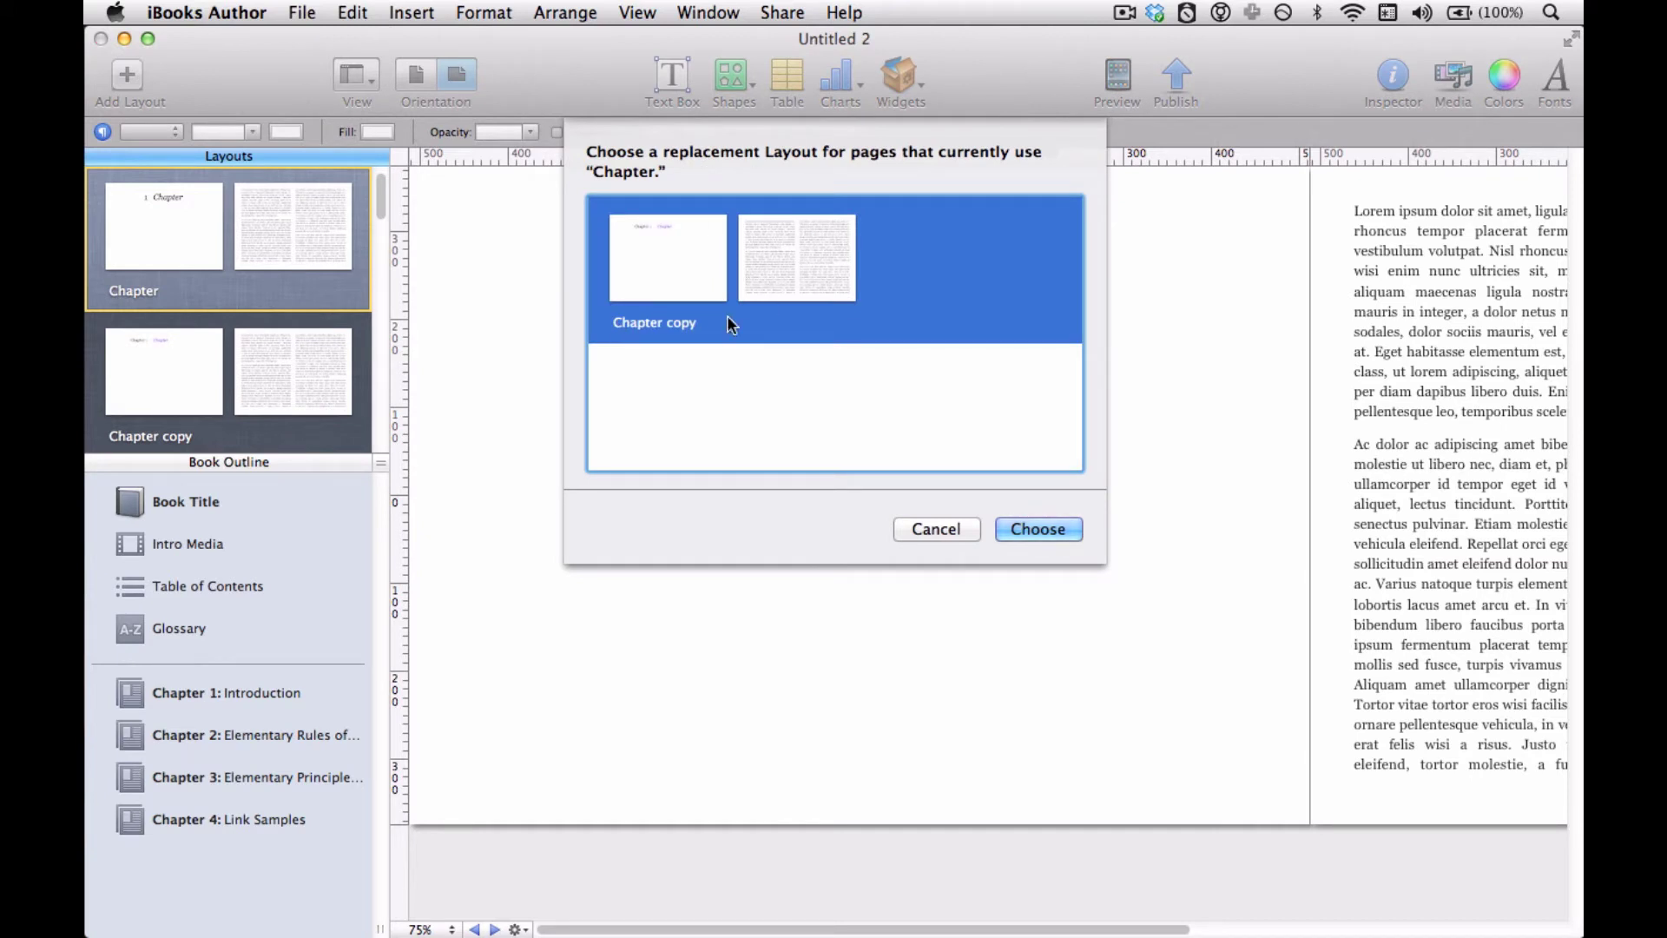
pyautogui.press('Escape')
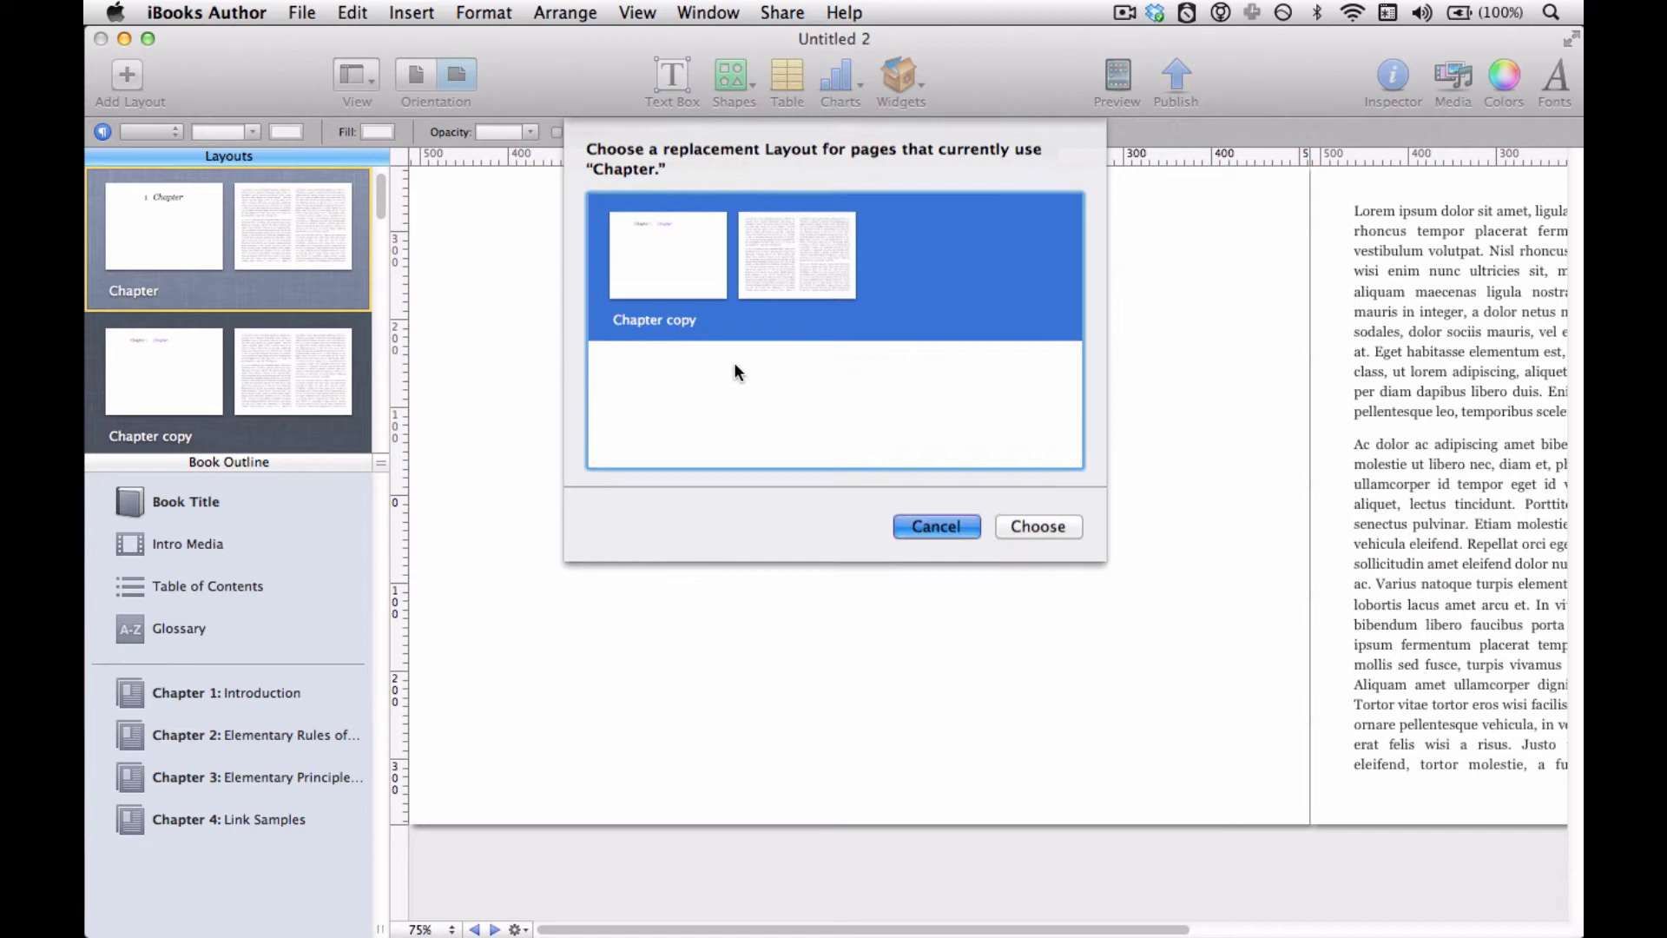
pyautogui.click(257, 368)
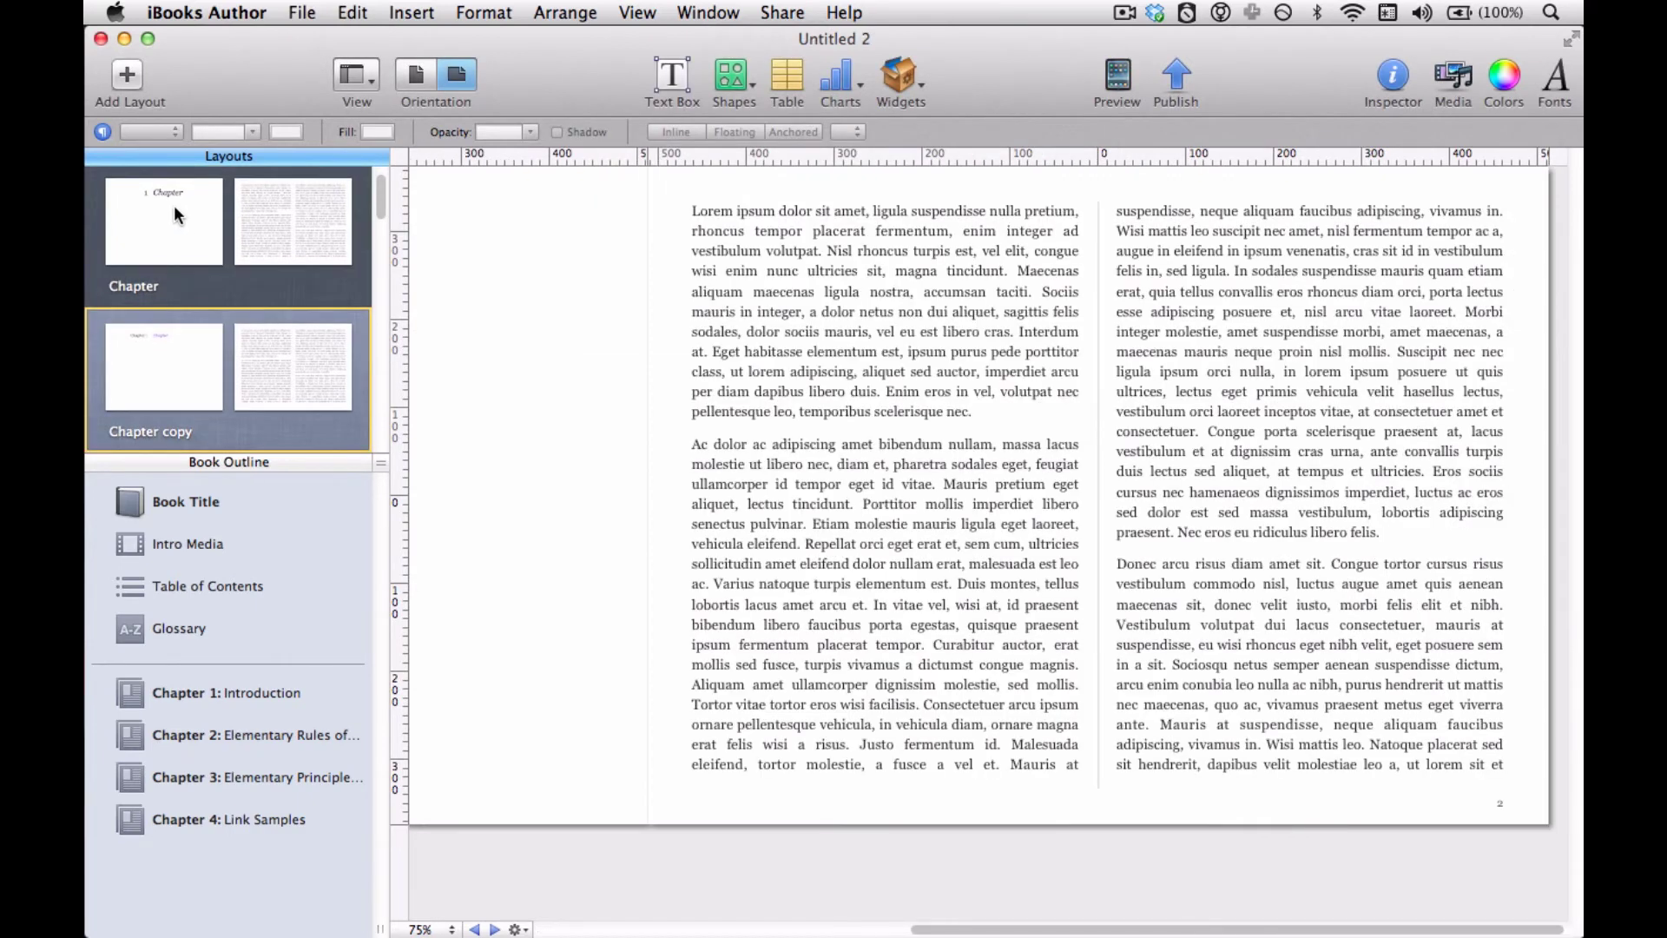
# Colour the original Chapter layout's title red and apply the change to the book.
pyautogui.click(174, 203)
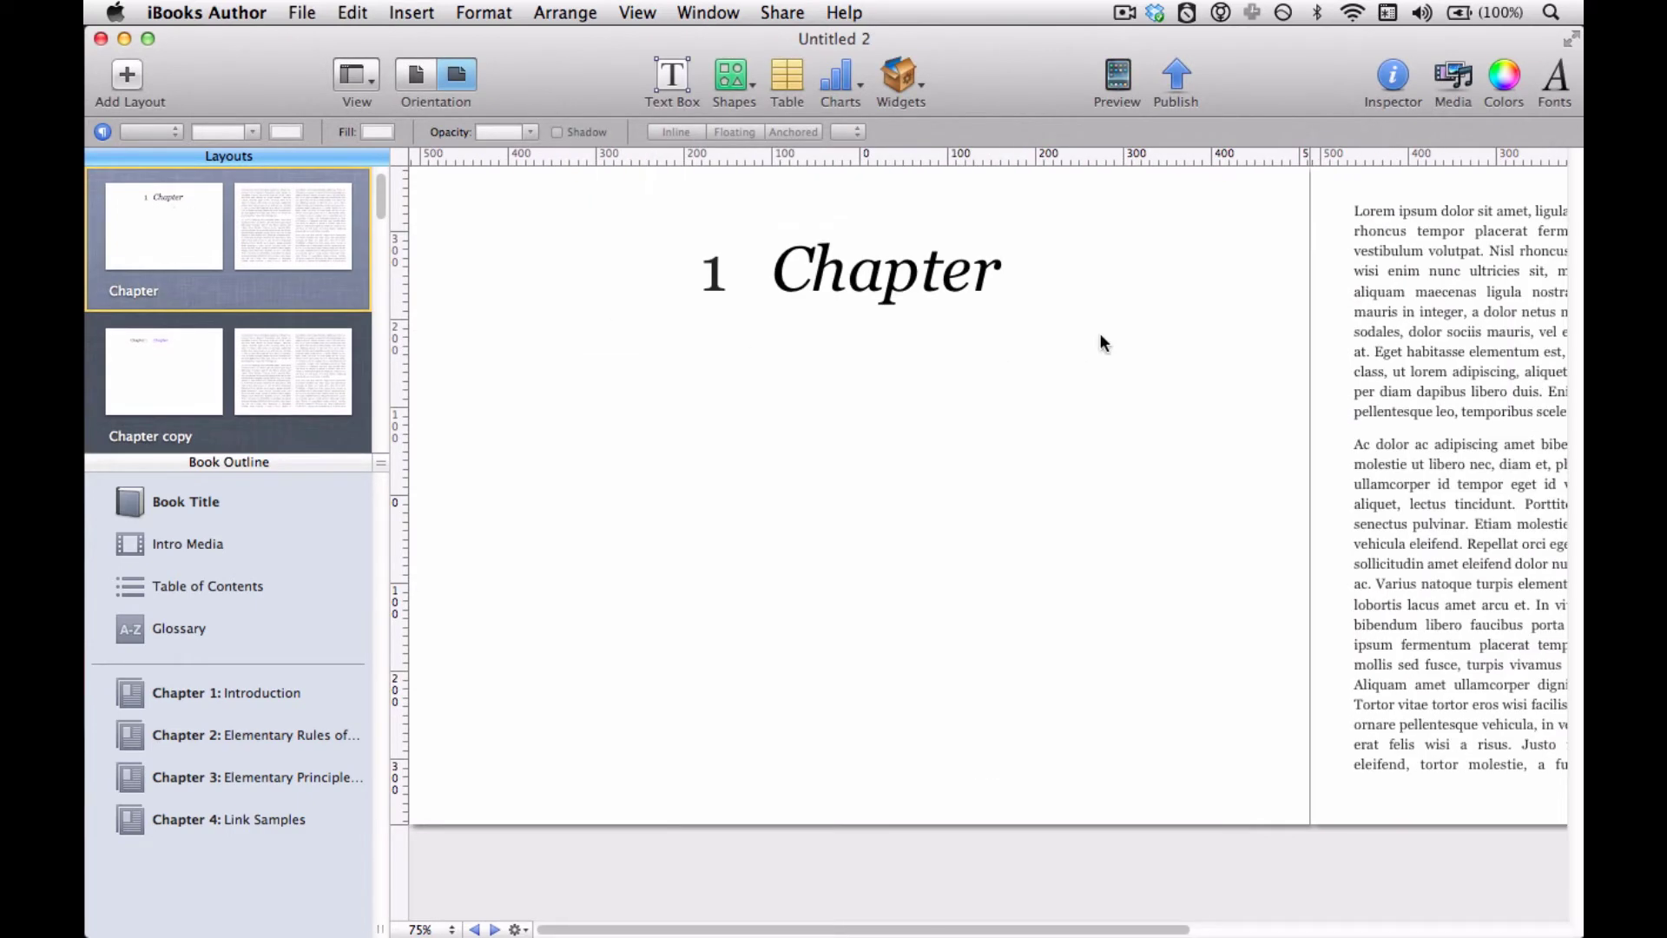
pyautogui.click(860, 281)
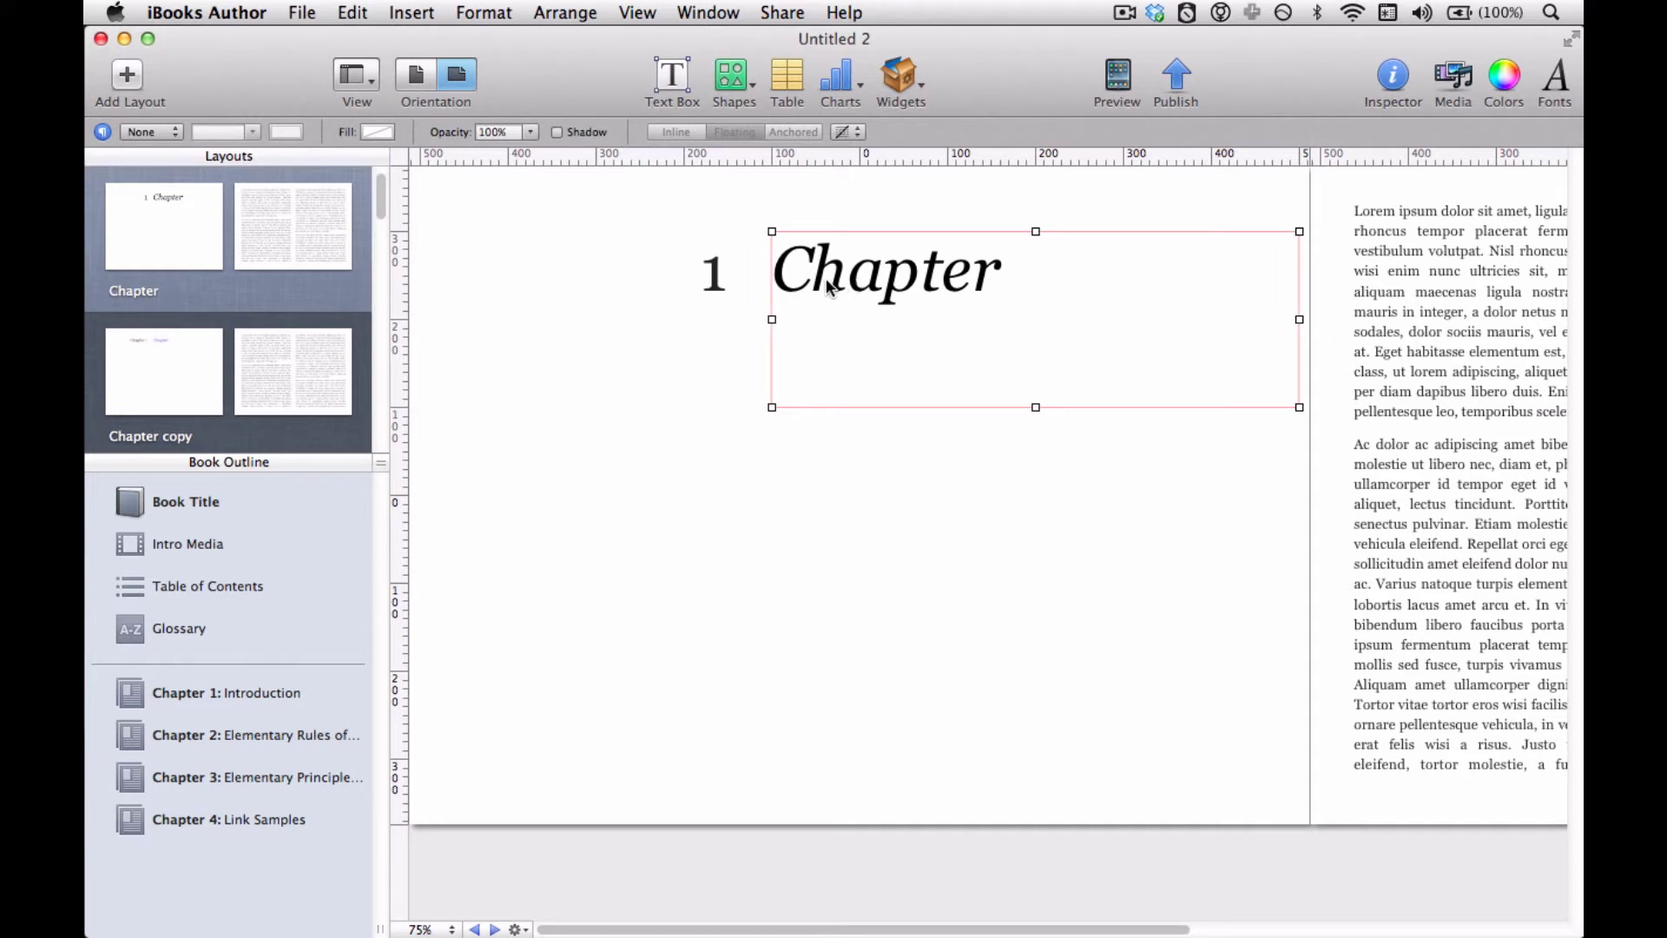
pyautogui.doubleClick(968, 284)
pyautogui.click(543, 133)
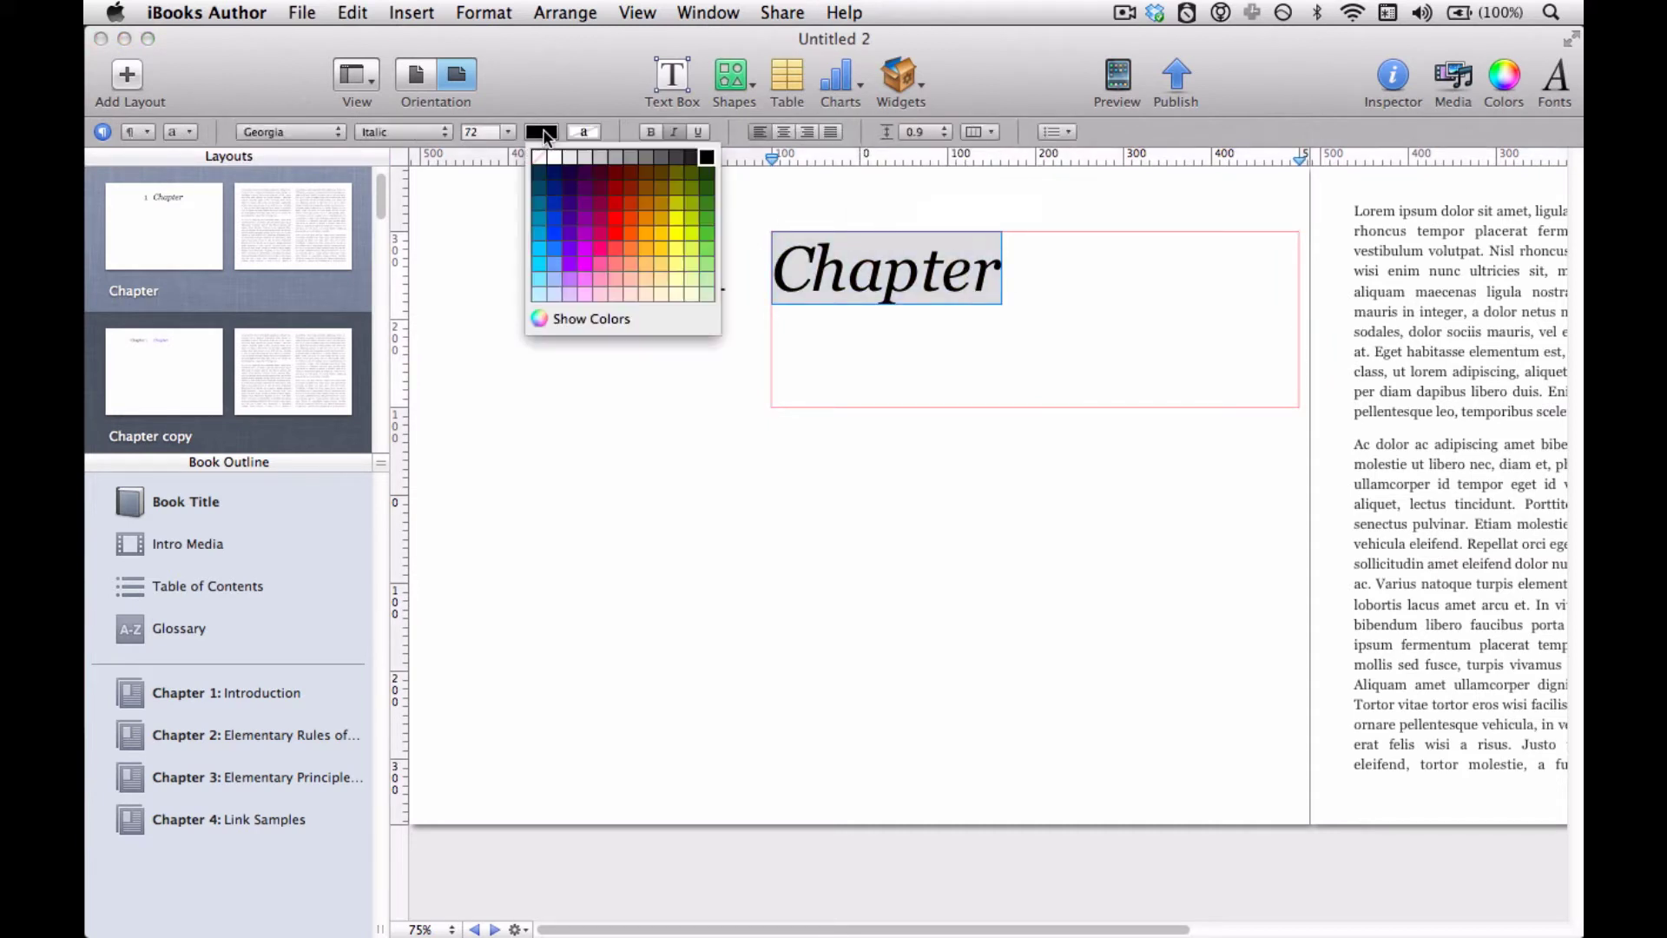
pyautogui.click(617, 221)
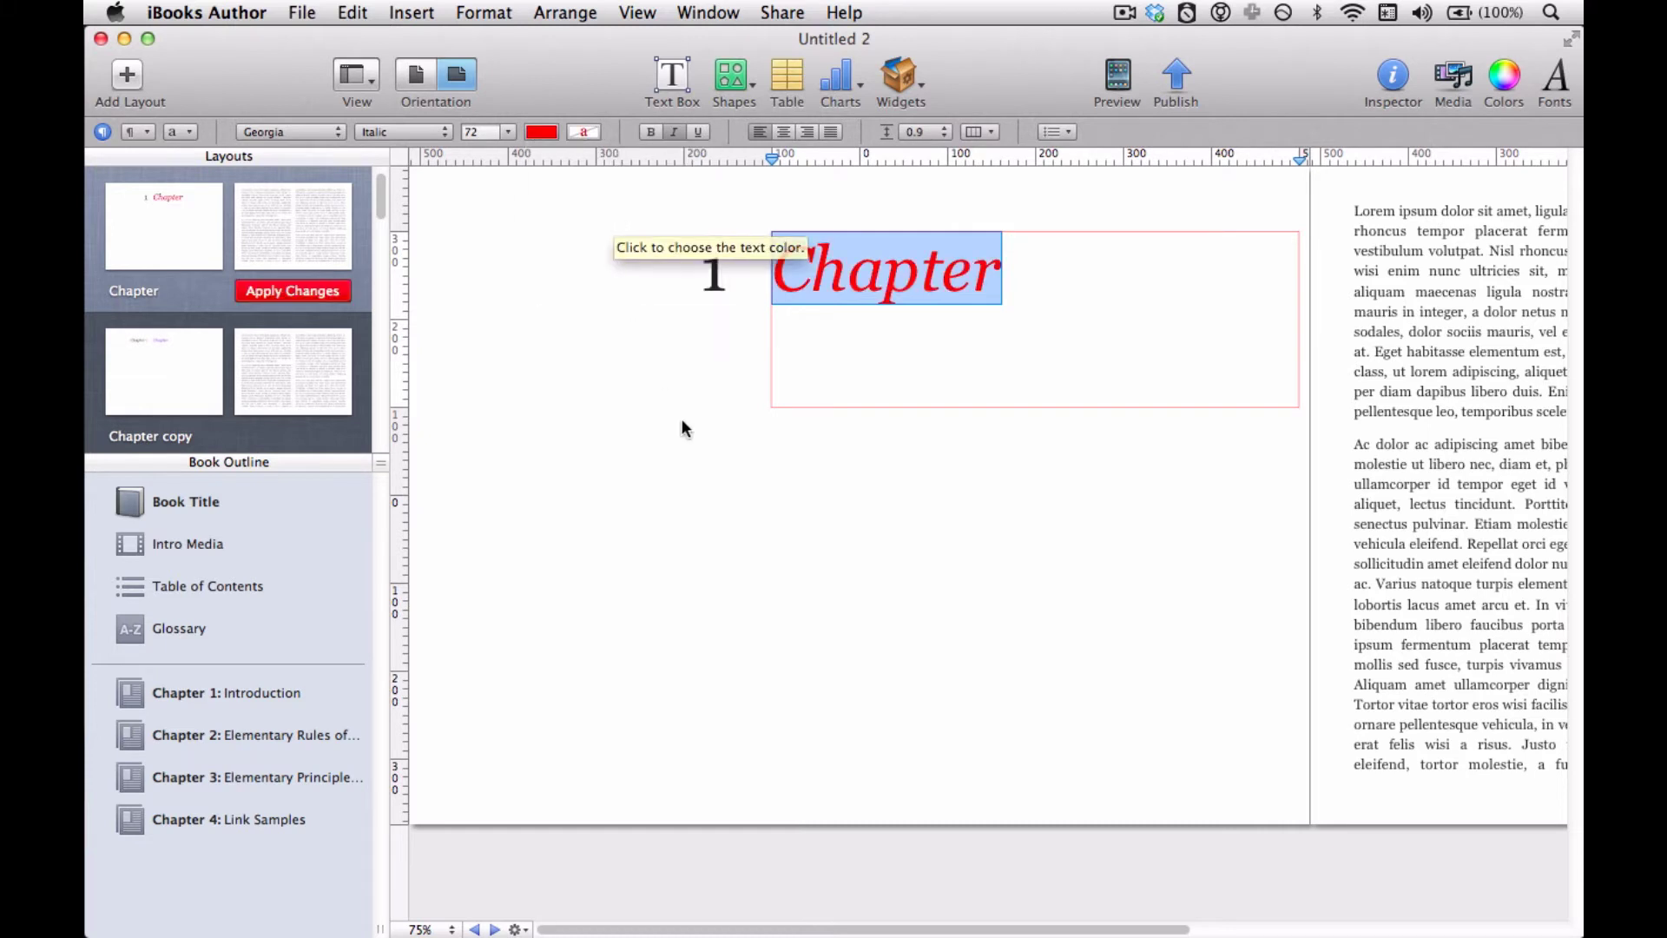
pyautogui.click(318, 294)
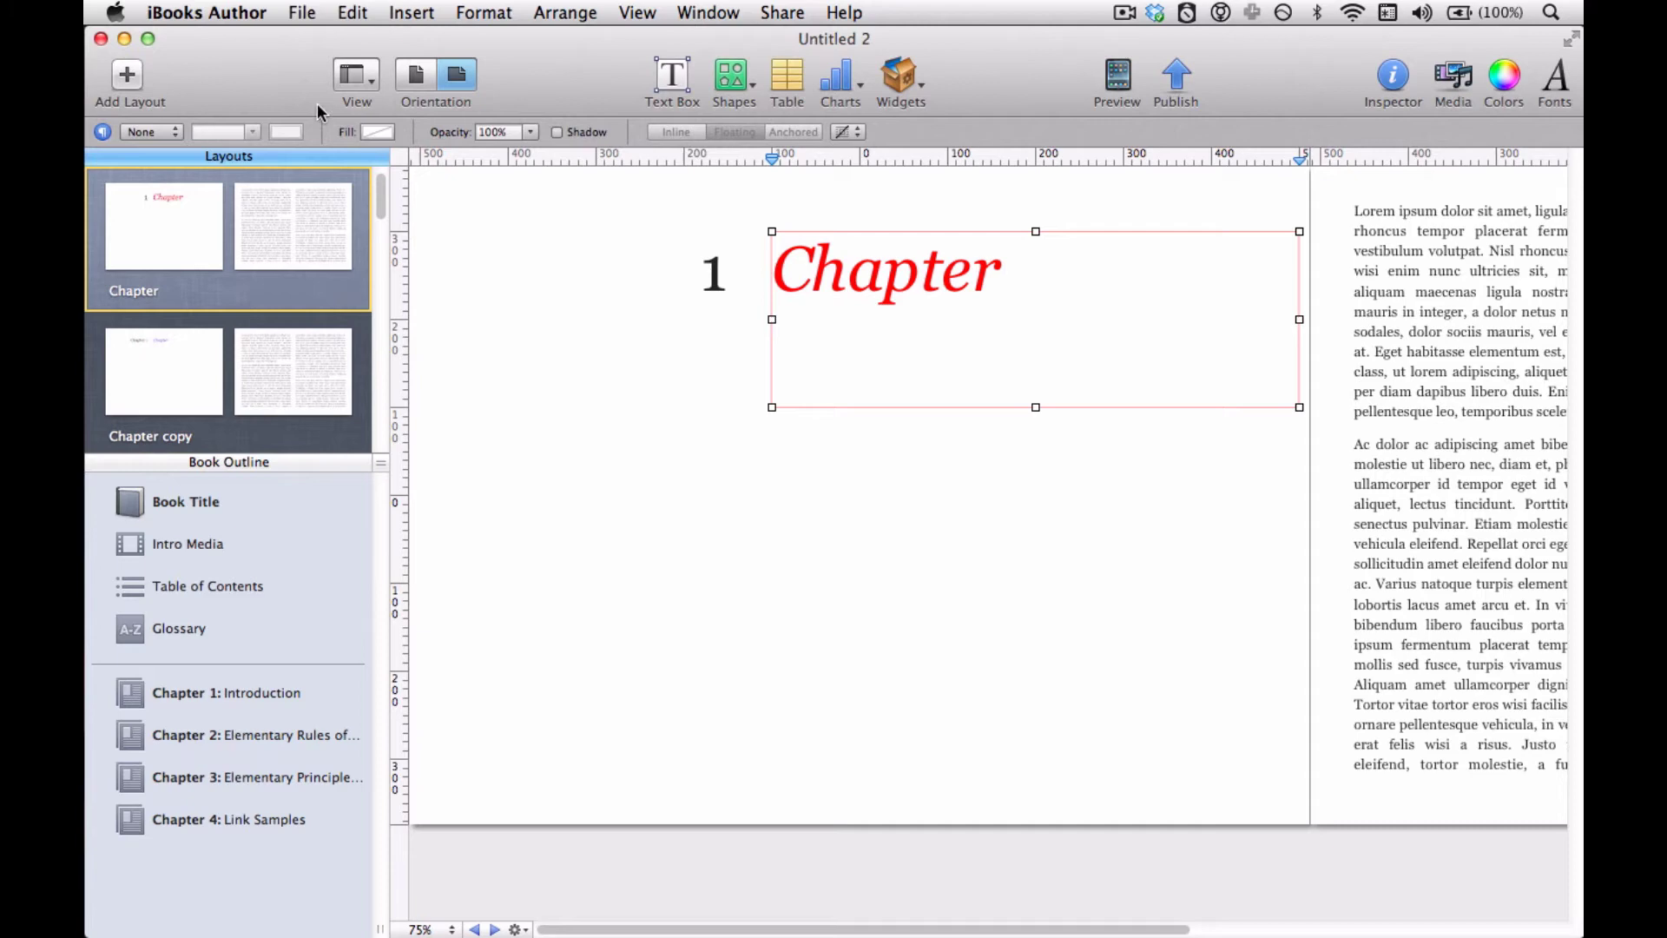
pyautogui.click(353, 91)
# Hide layouts and check Chapters 2, 3 and 4, ending on Chapter 1: Introduction.
pyautogui.click(417, 287)
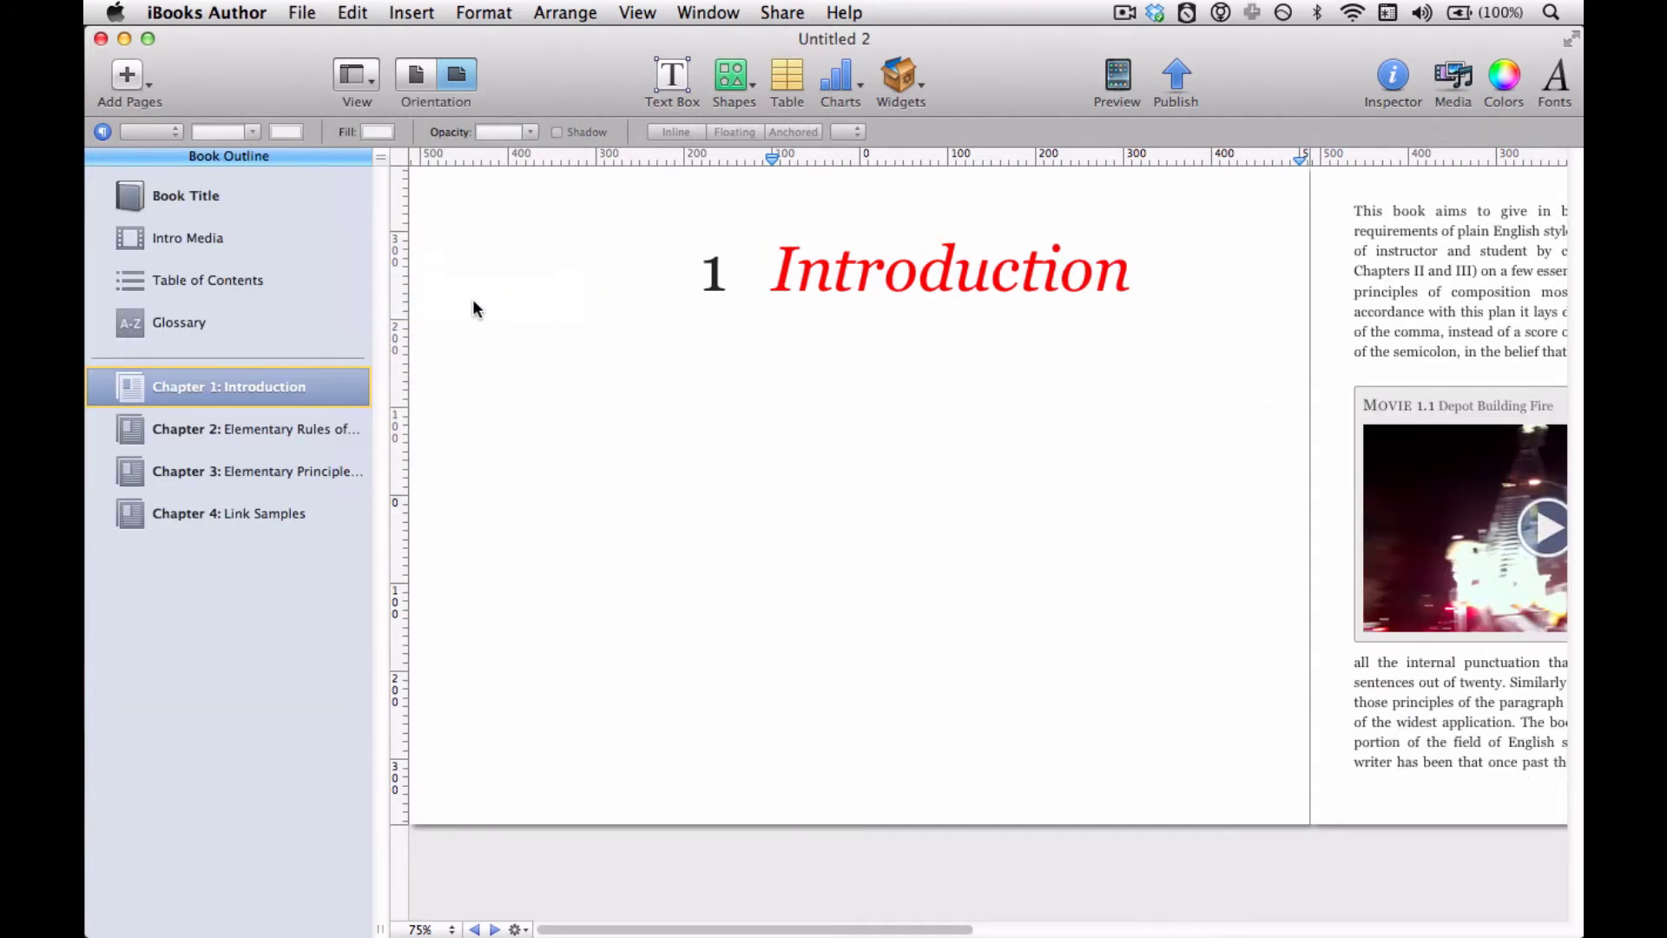
pyautogui.click(336, 433)
pyautogui.click(334, 469)
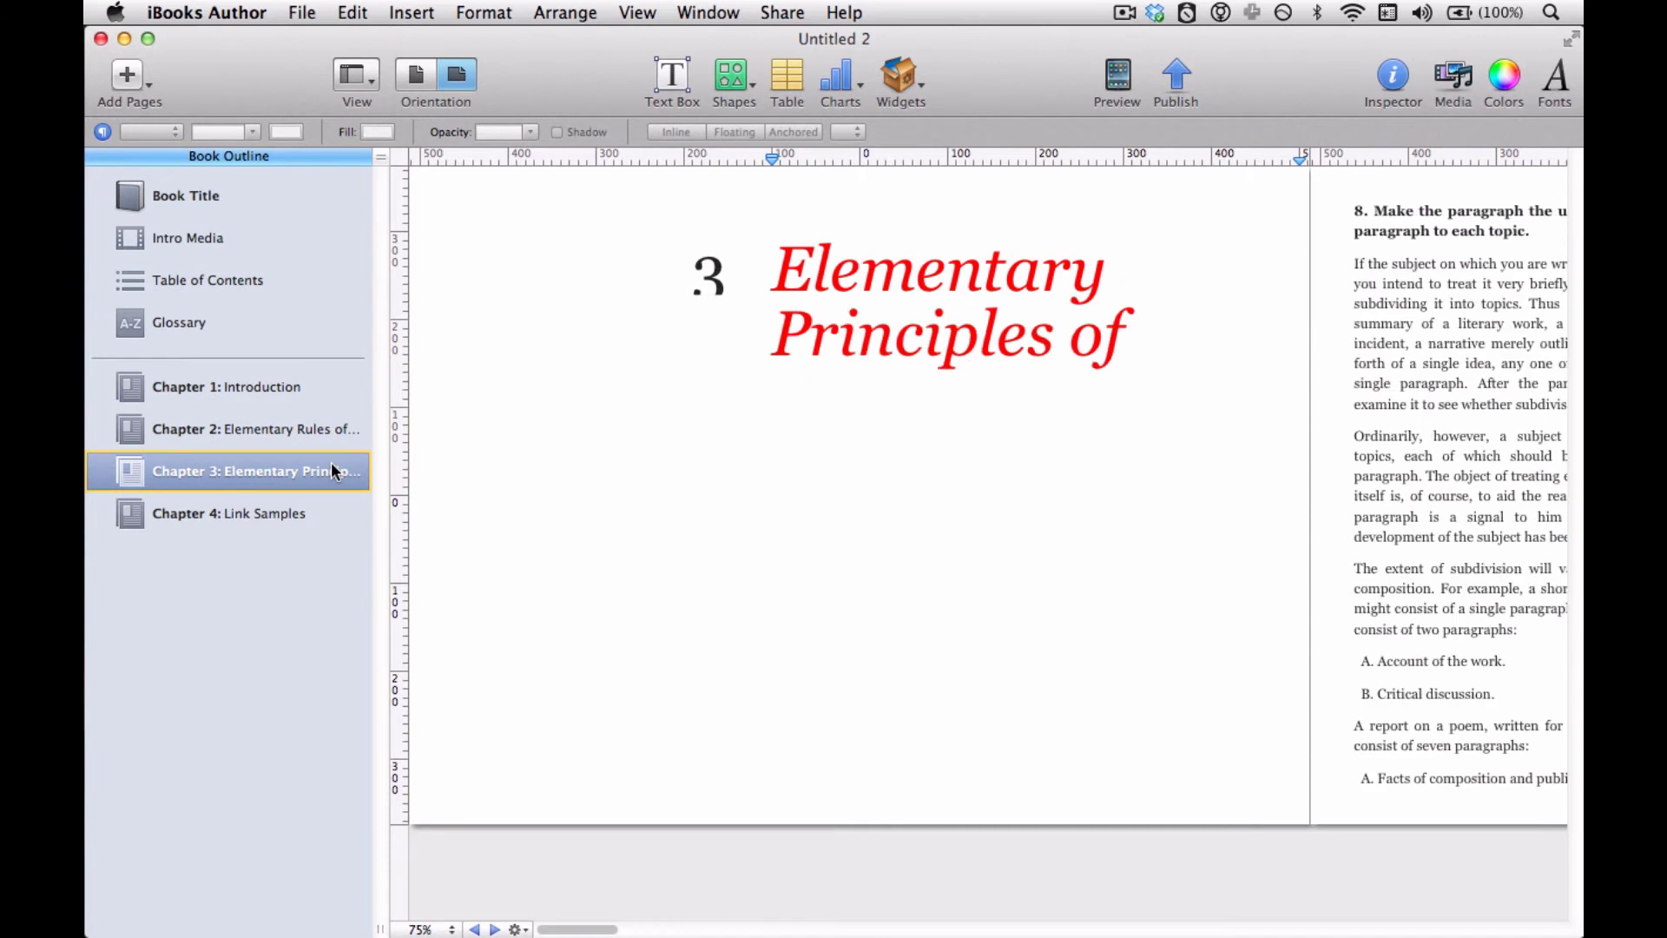
pyautogui.click(334, 516)
pyautogui.click(315, 375)
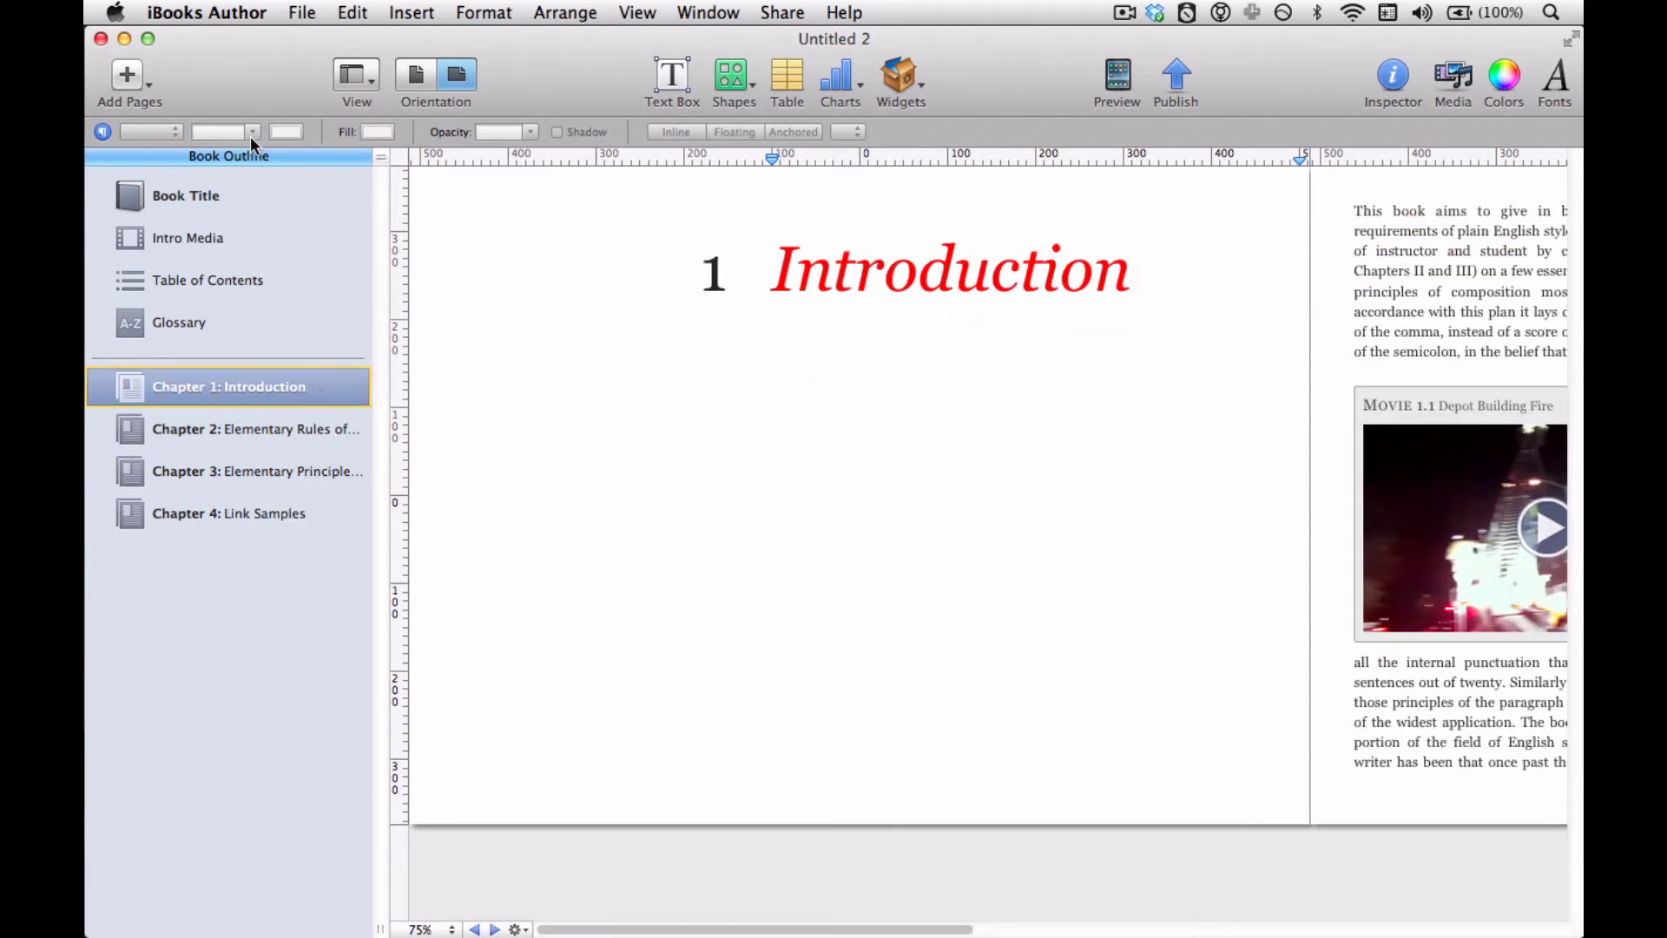
# Look over the Add Pages choices without adding anything, then show the layouts again.
pyautogui.click(131, 76)
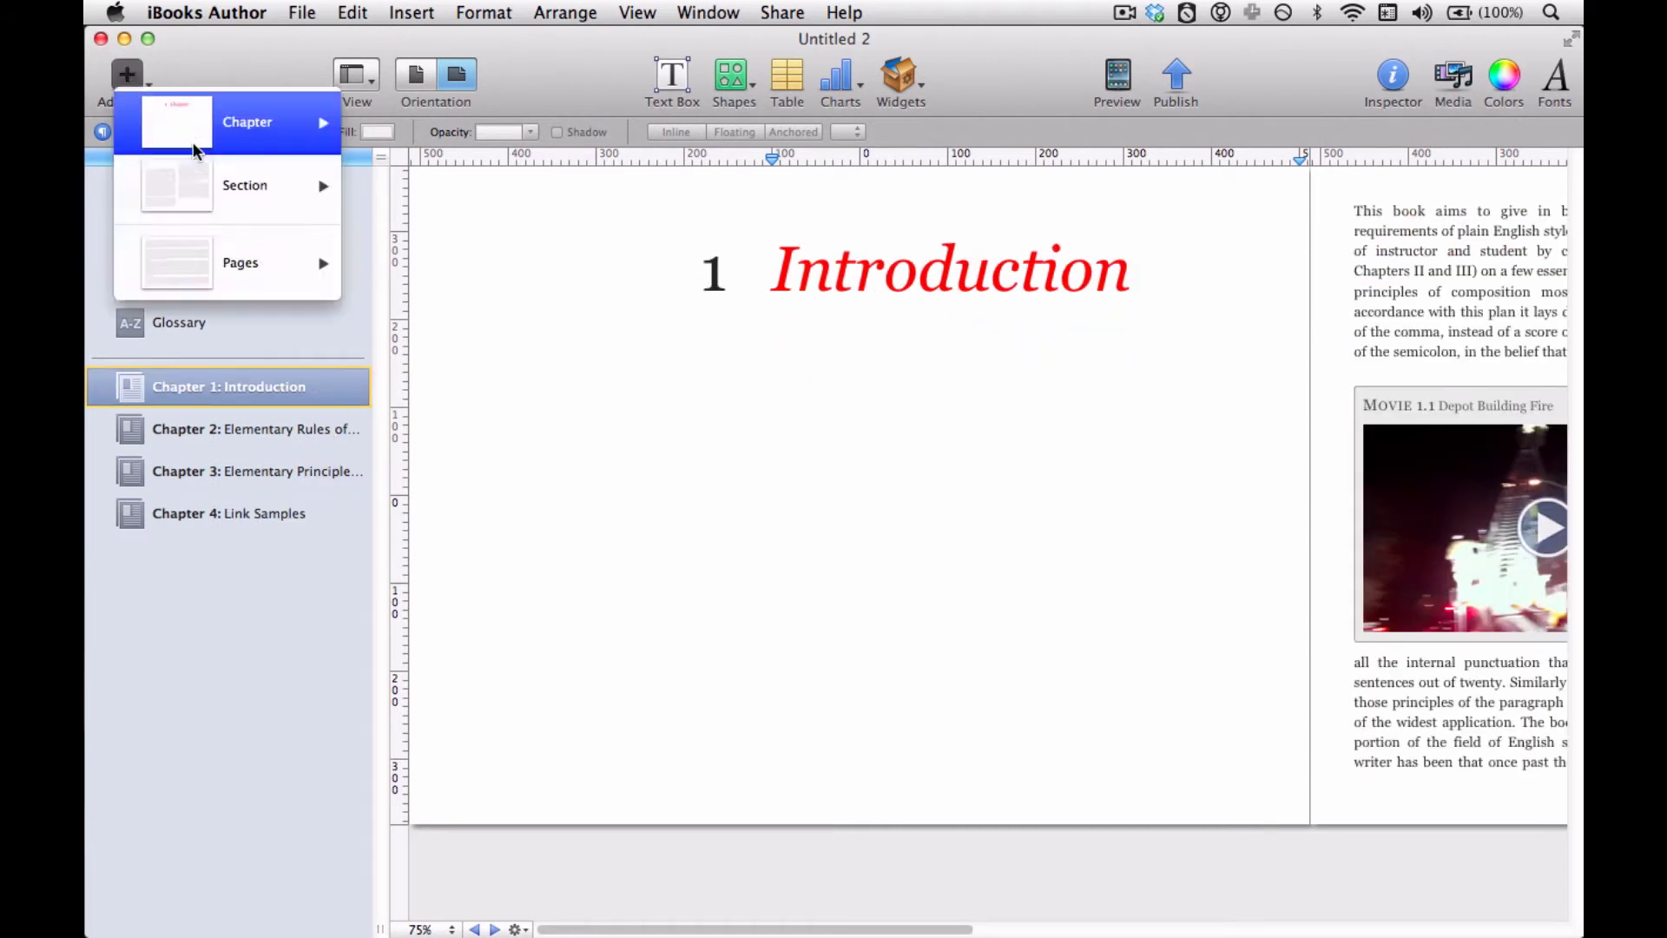
pyautogui.moveTo(182, 139)
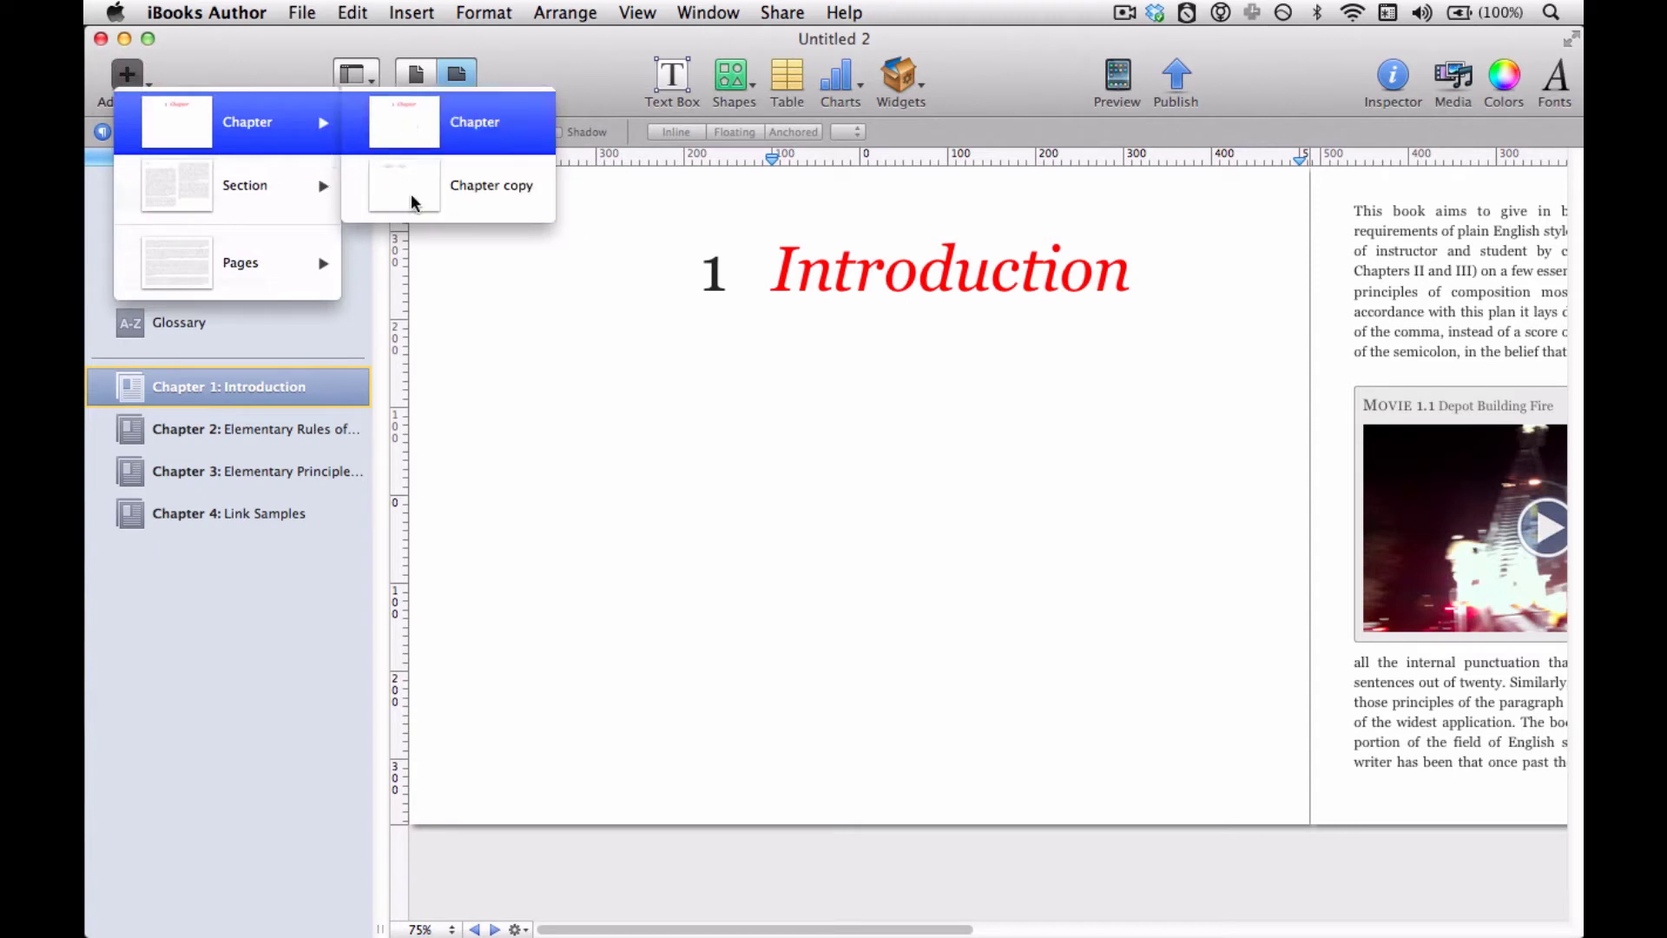
pyautogui.click(267, 52)
pyautogui.click(368, 78)
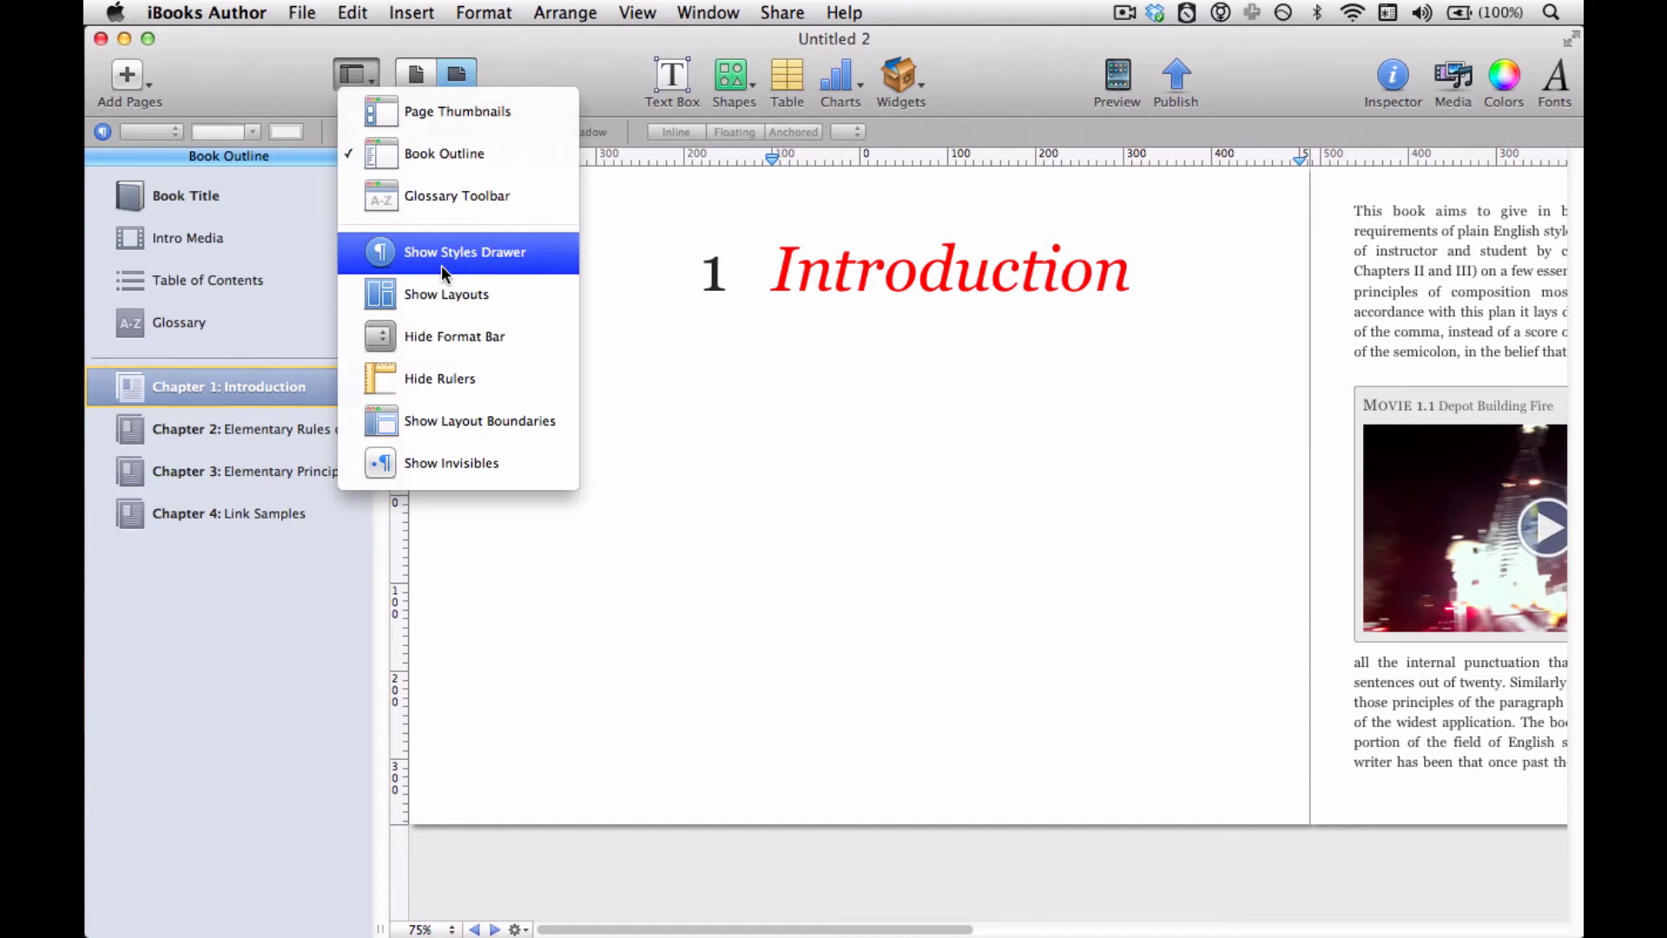
pyautogui.click(438, 290)
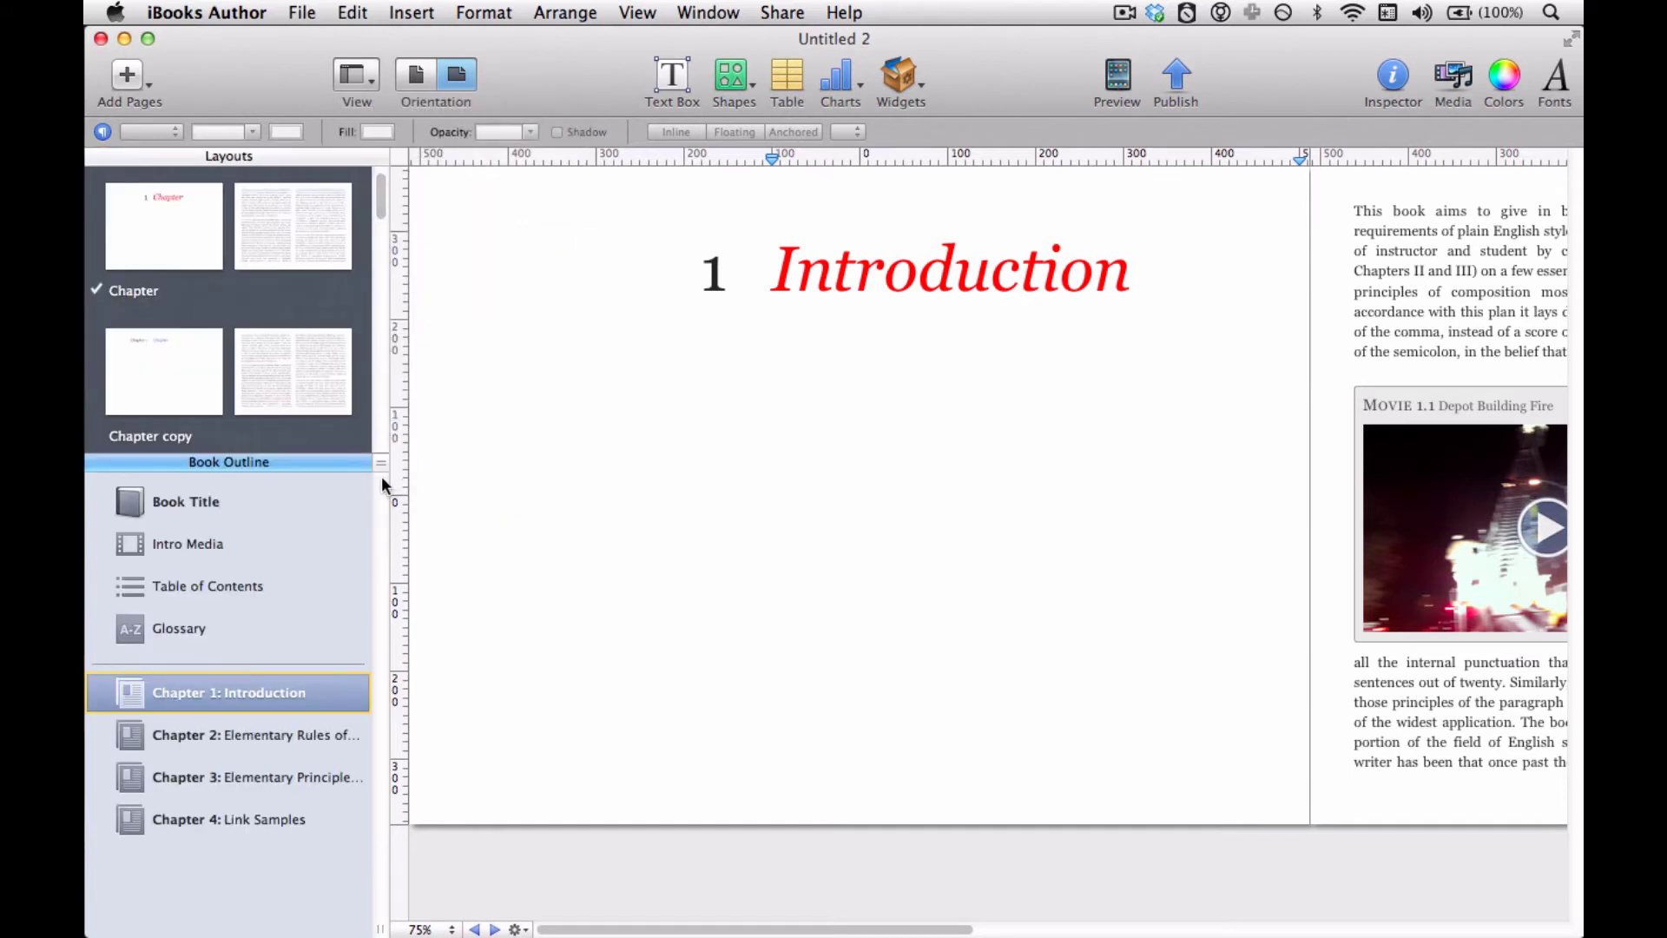
# Enlarge and scroll the Layouts list, then open the Section Text layout.
pyautogui.moveTo(380, 463); pyautogui.dragTo(347, 779)
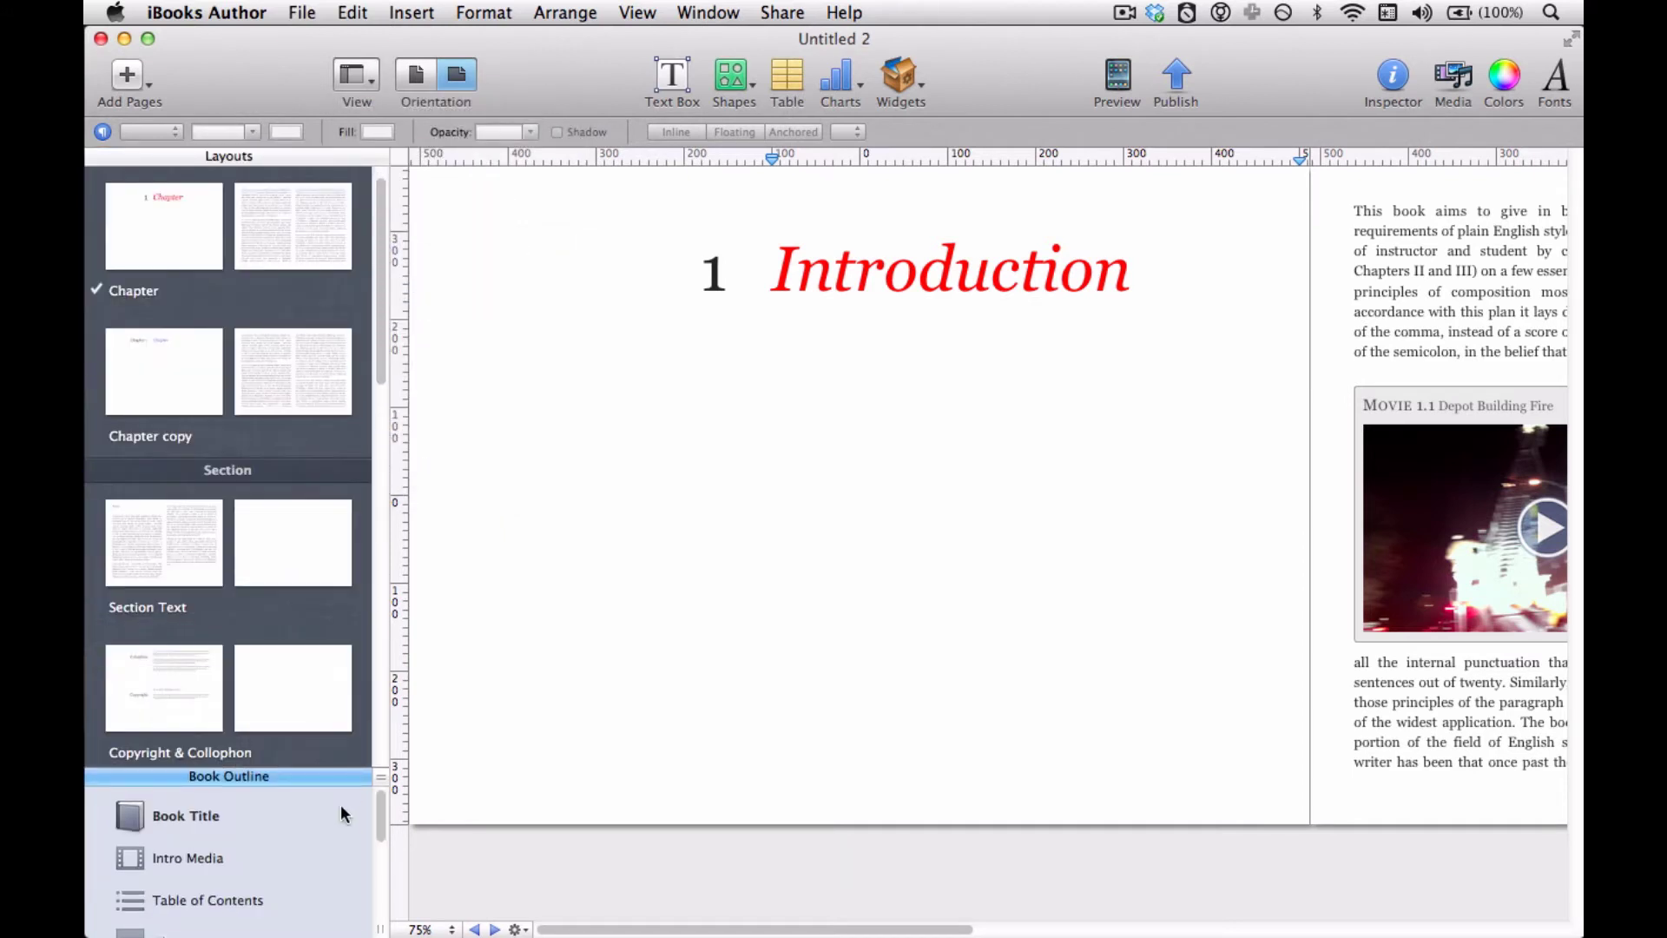
pyautogui.scroll(-10, 313, 607)
pyautogui.scroll(-8, 311, 597)
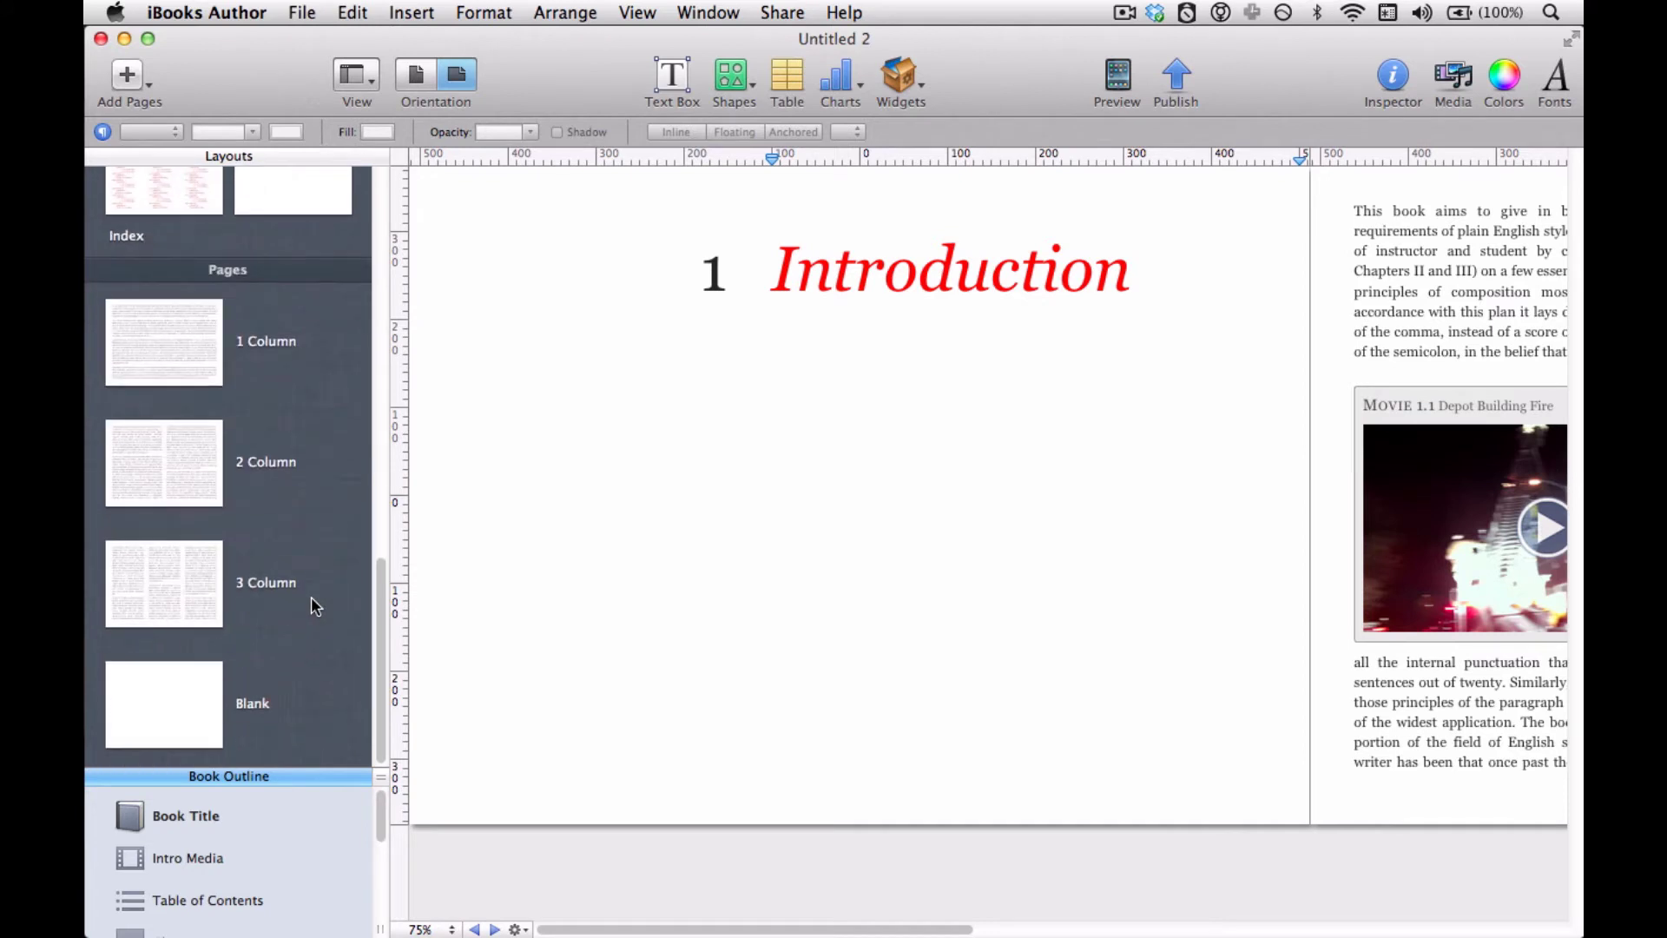
pyautogui.scroll(15, 311, 596)
pyautogui.scroll(5, 311, 597)
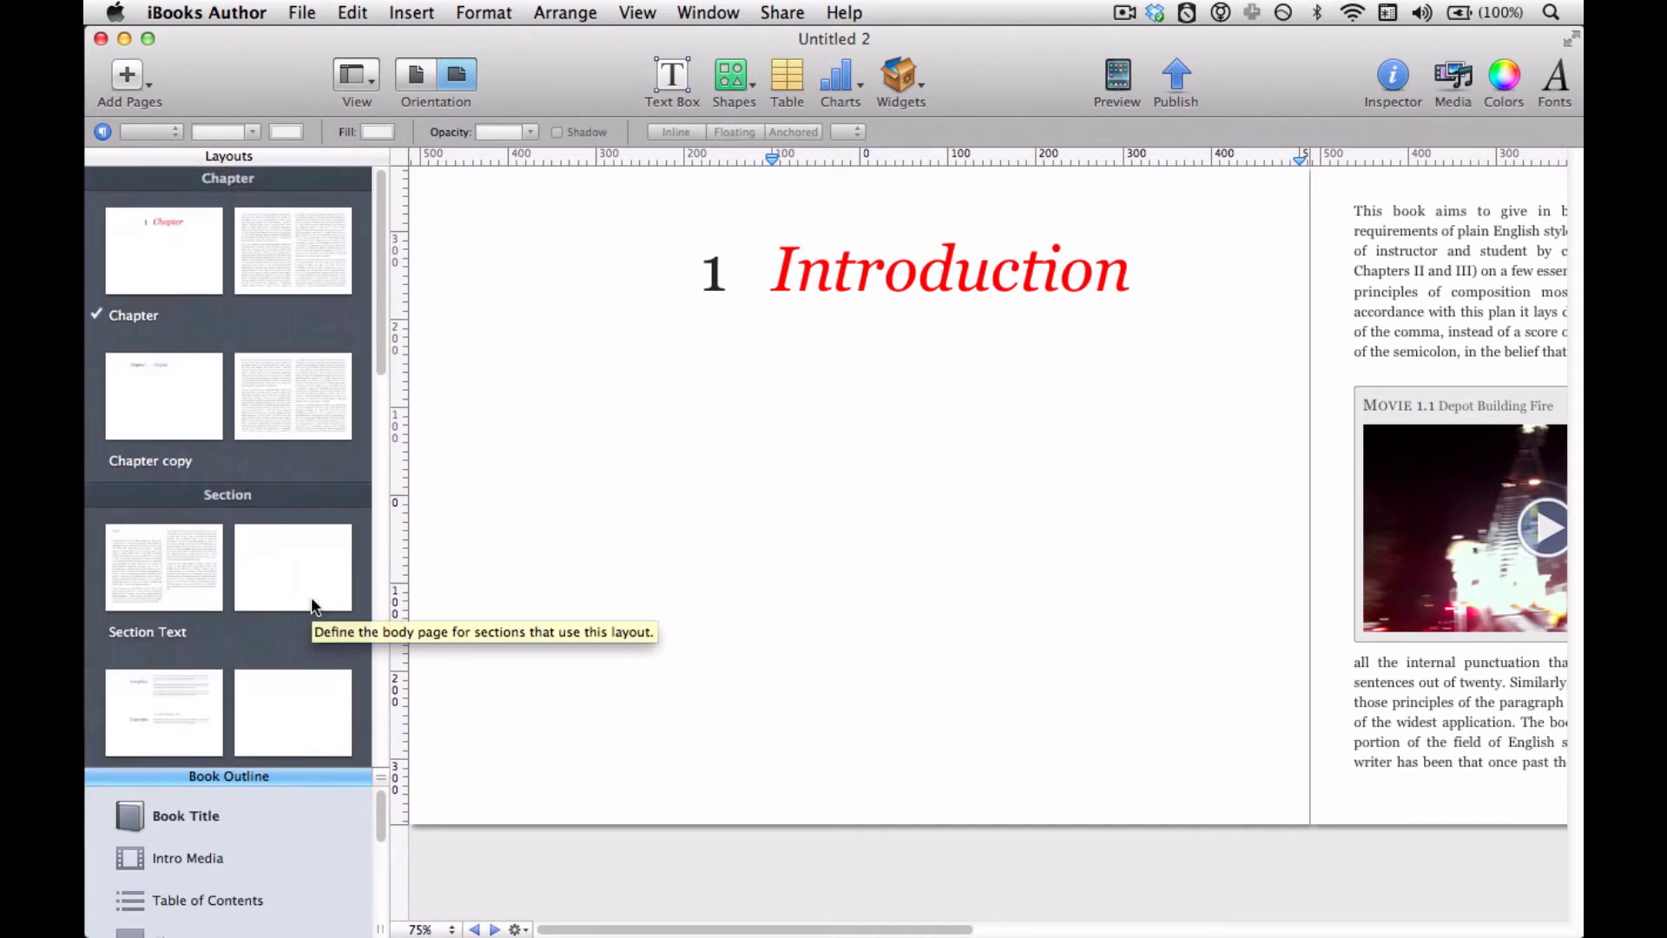
pyautogui.scroll(-4, 311, 597)
pyautogui.scroll(-4, 310, 545)
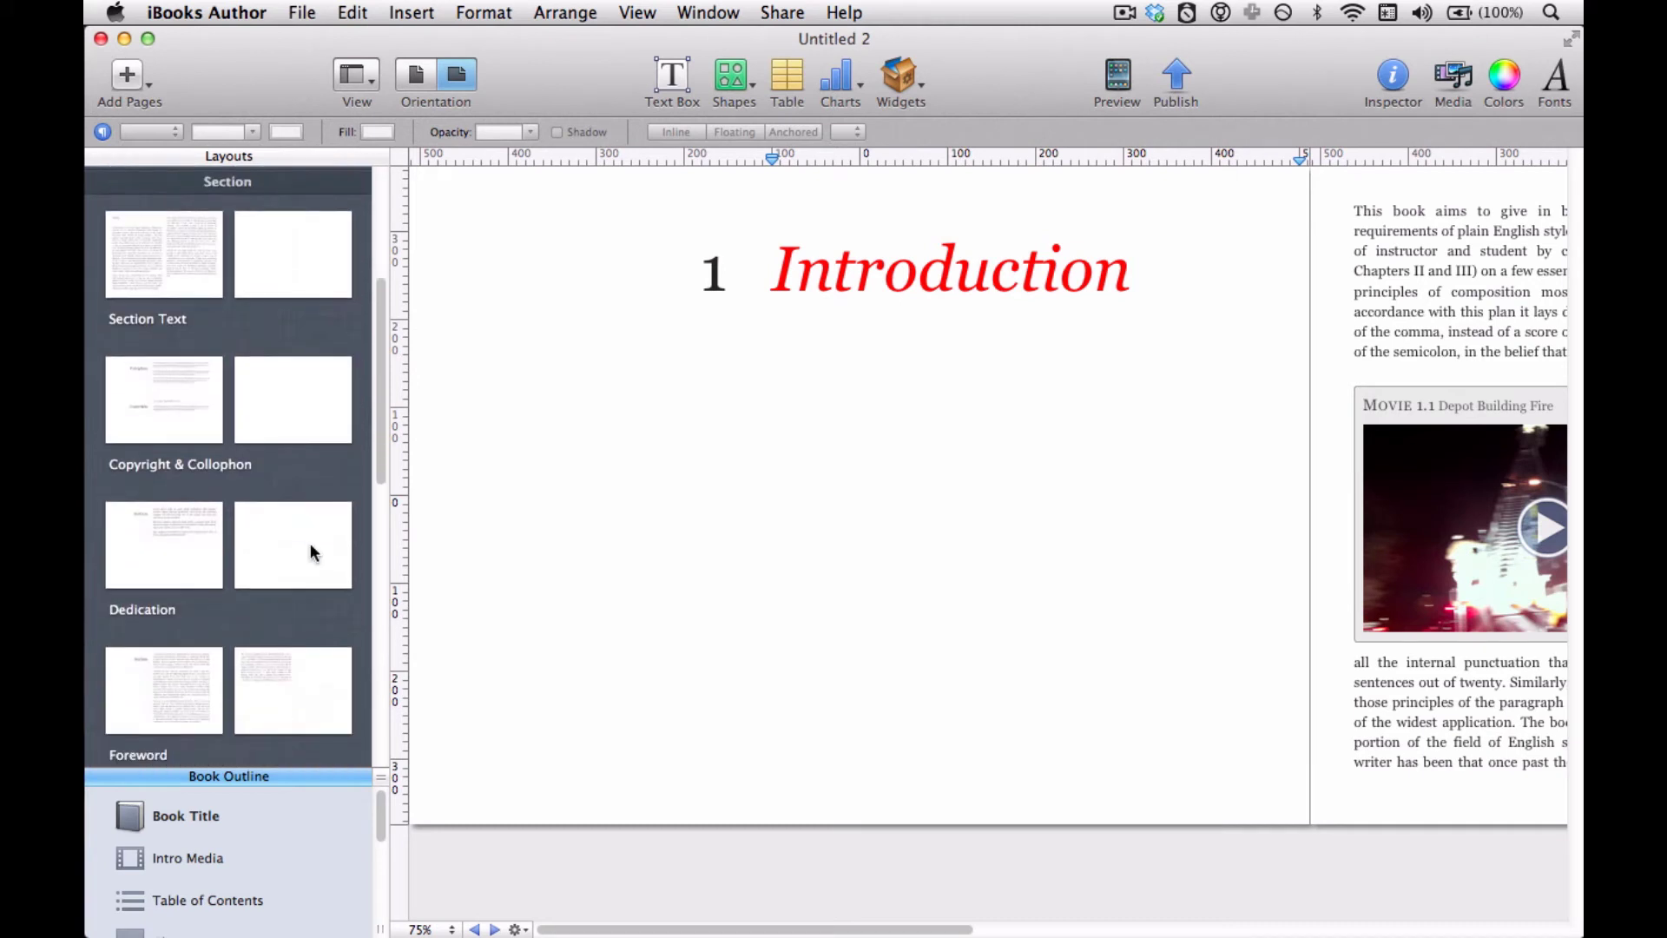
pyautogui.scroll(-12, 310, 544)
pyautogui.scroll(18, 310, 544)
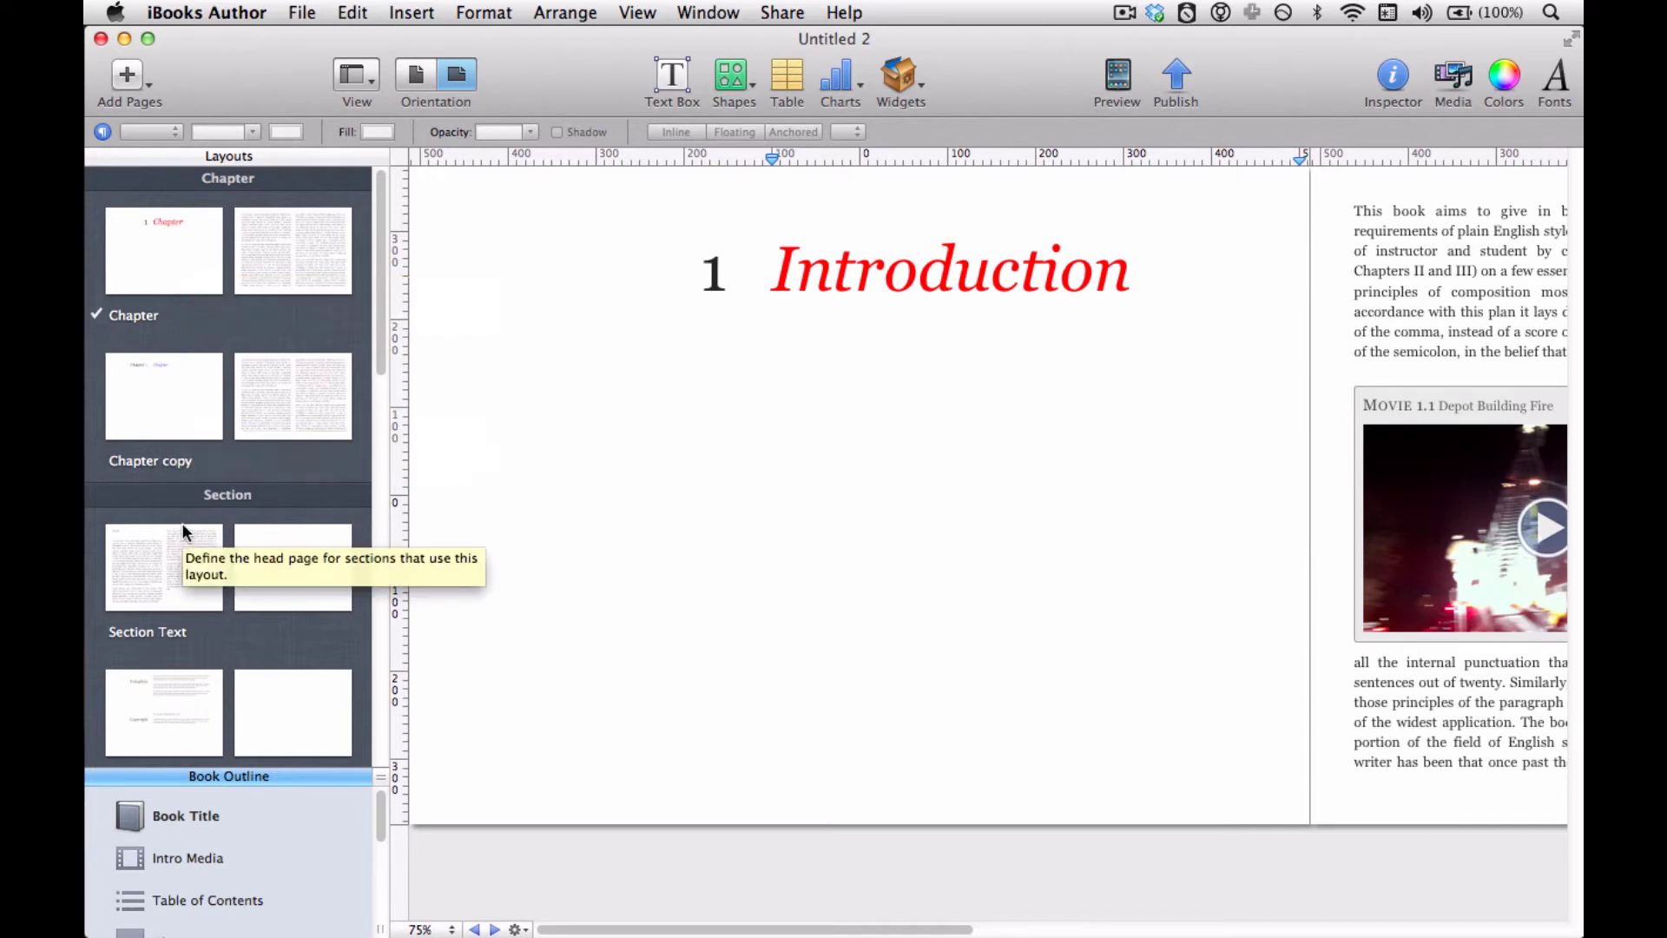
pyautogui.click(180, 552)
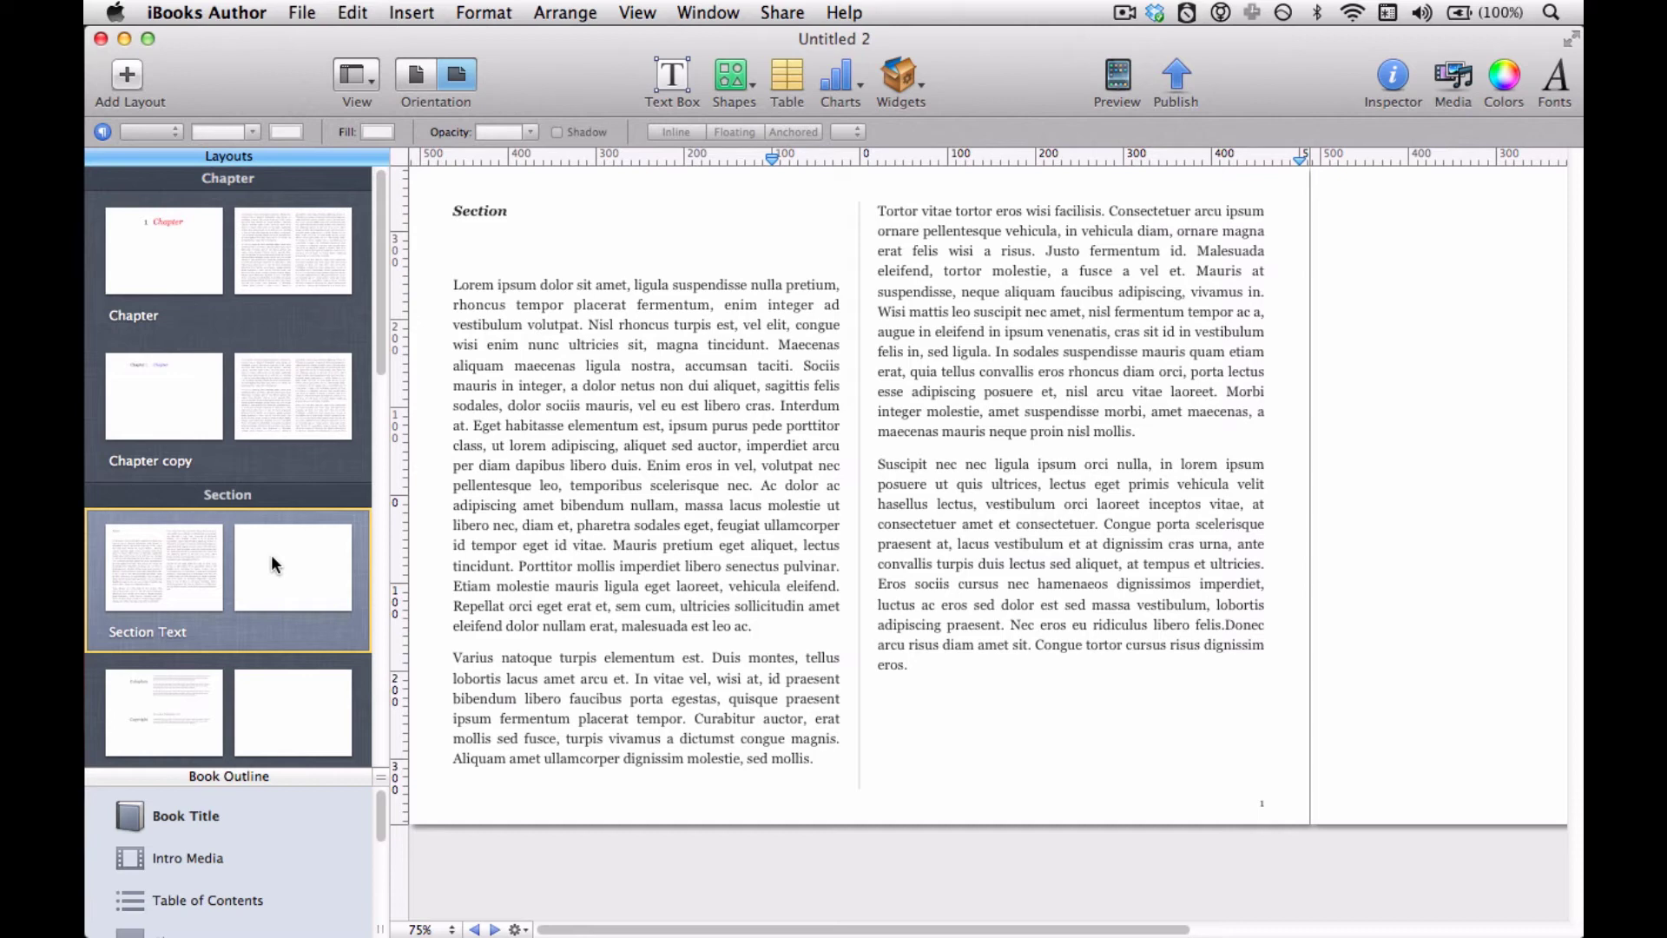
# Open the Copyright & Collophon layout and correct its name to 'Copyright & Colophon'.
pyautogui.scroll(-5, 272, 560)
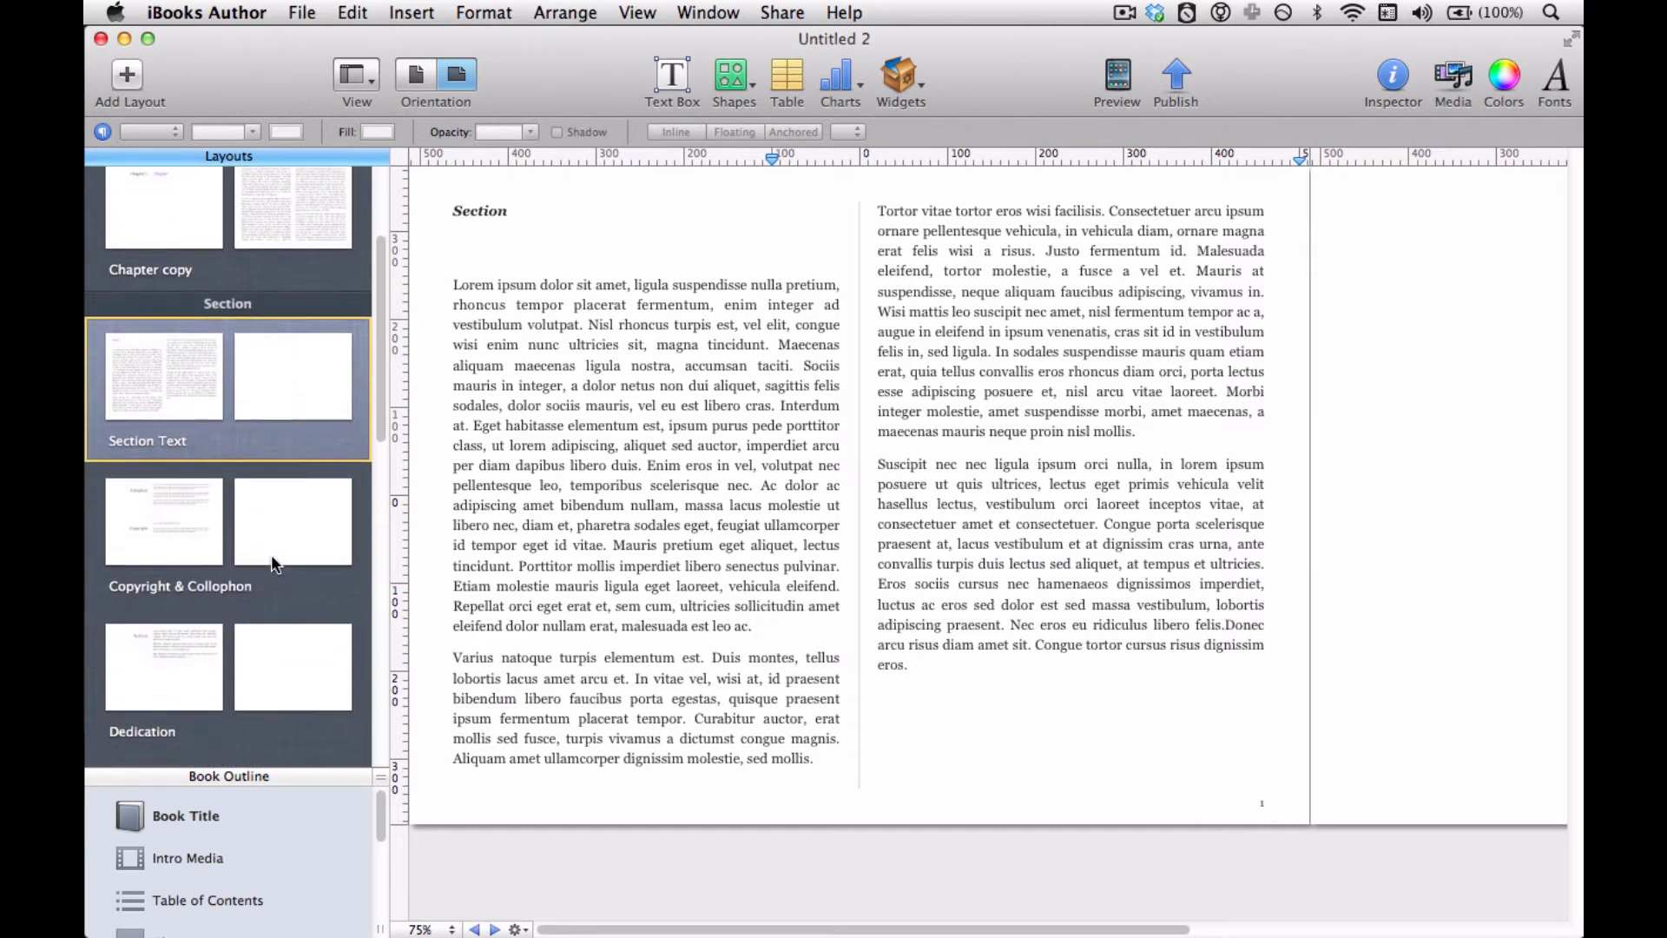
pyautogui.click(228, 544)
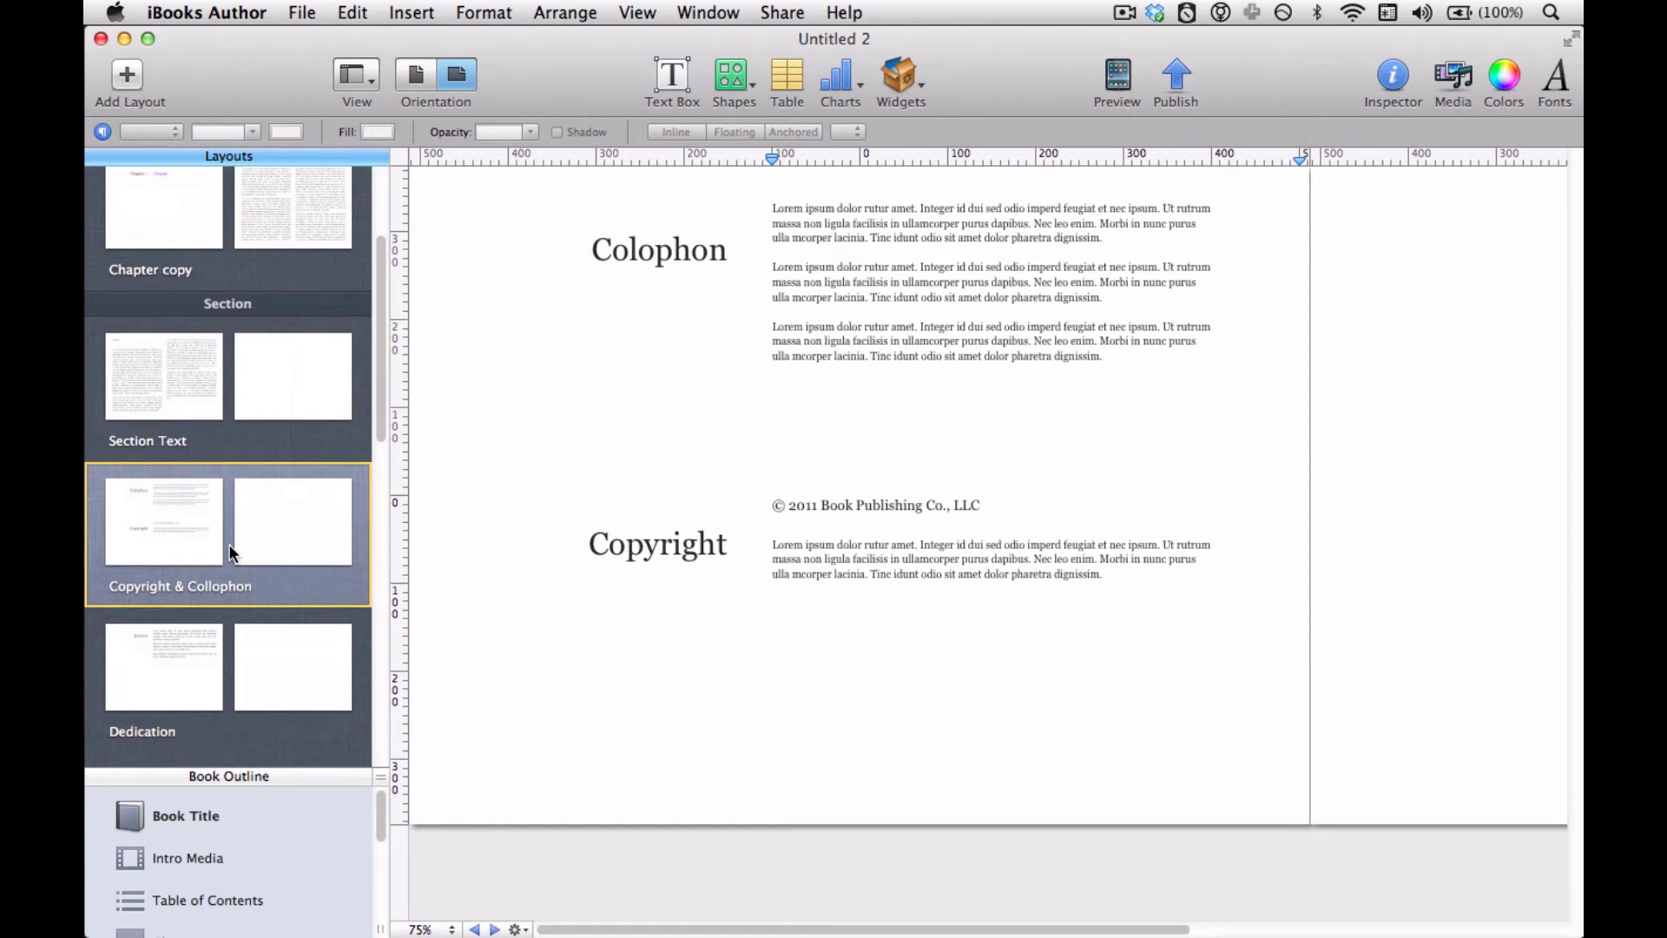
pyautogui.scroll(-2, 228, 544)
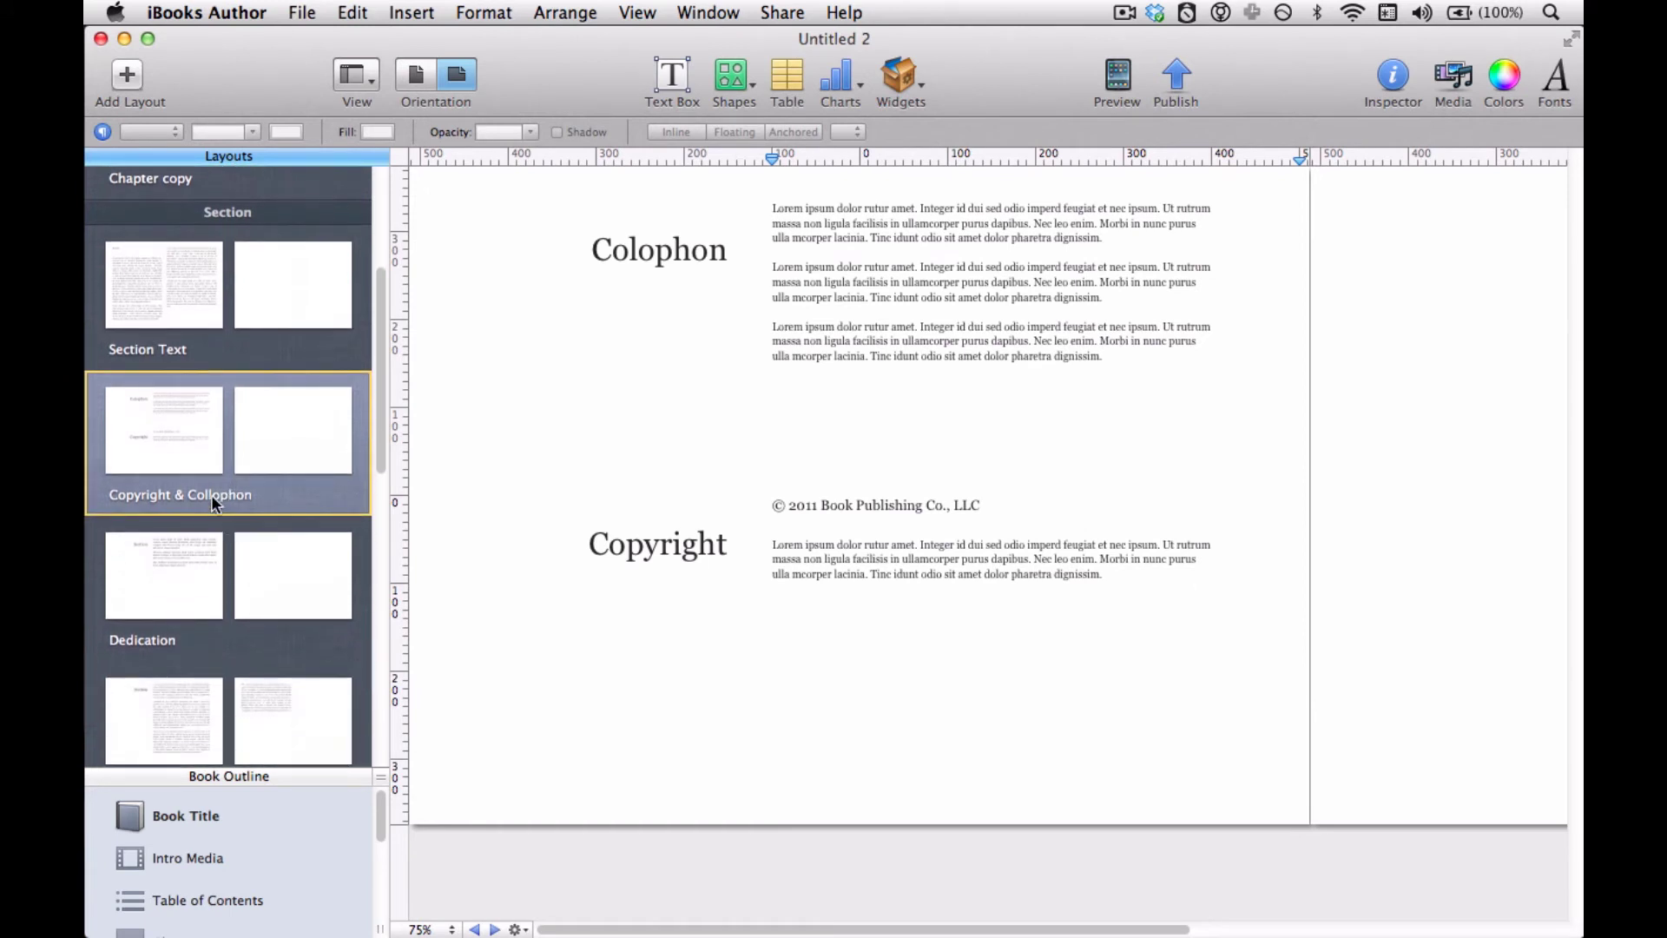
pyautogui.click(212, 494)
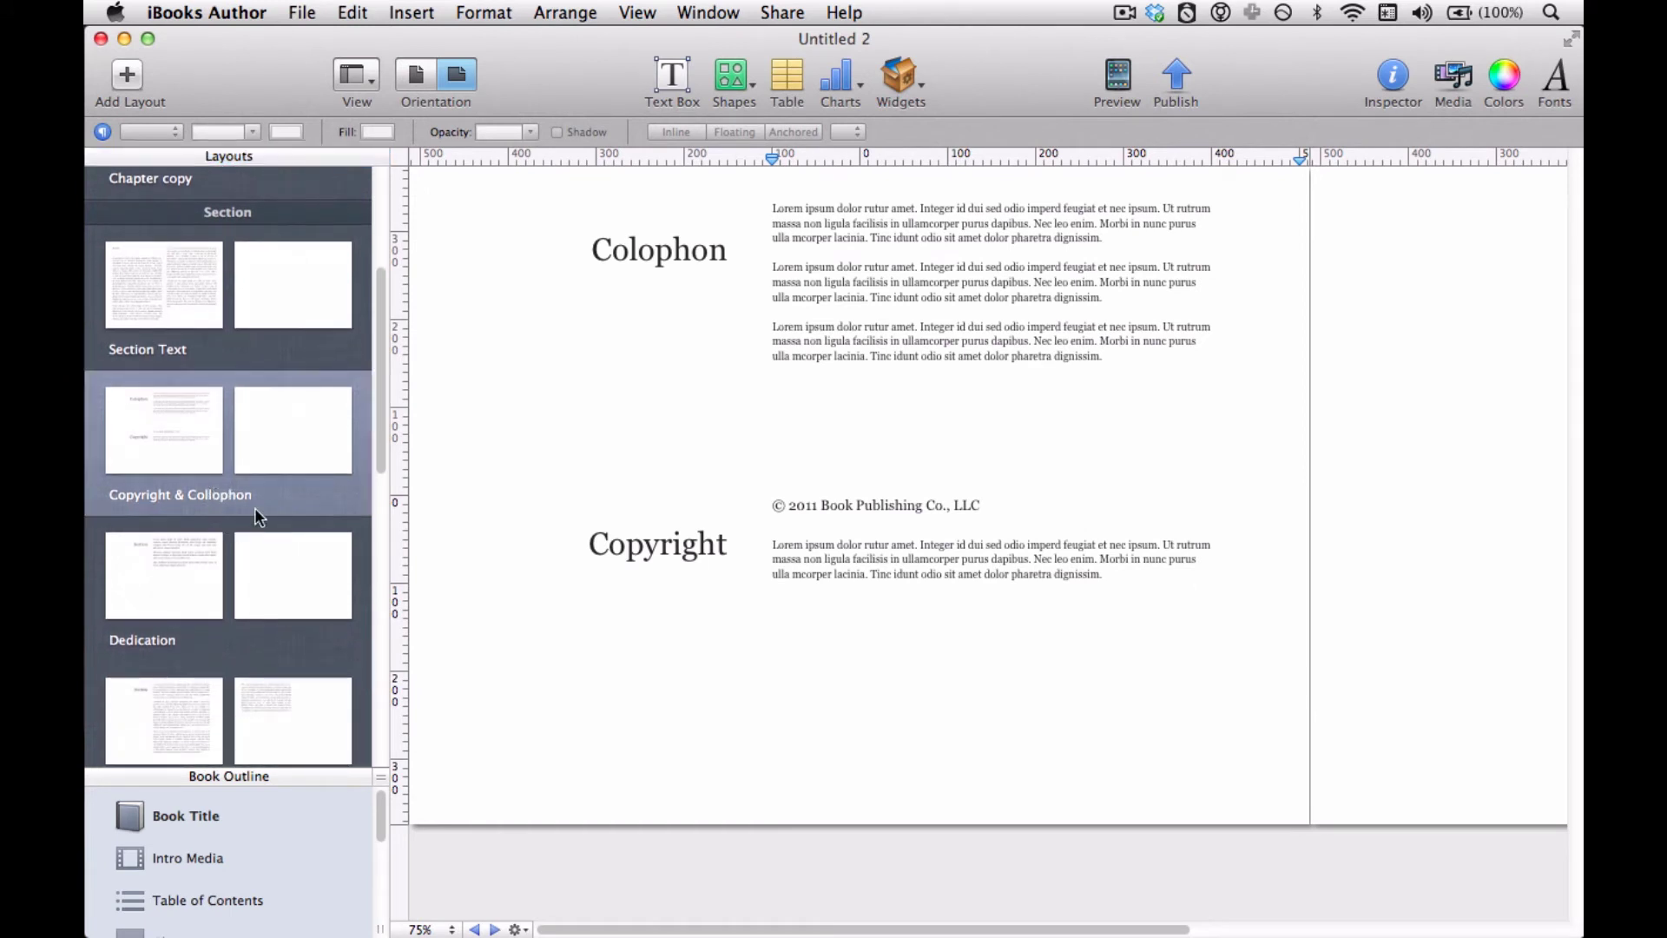
pyautogui.press('BackSpace')
pyautogui.press('Return')
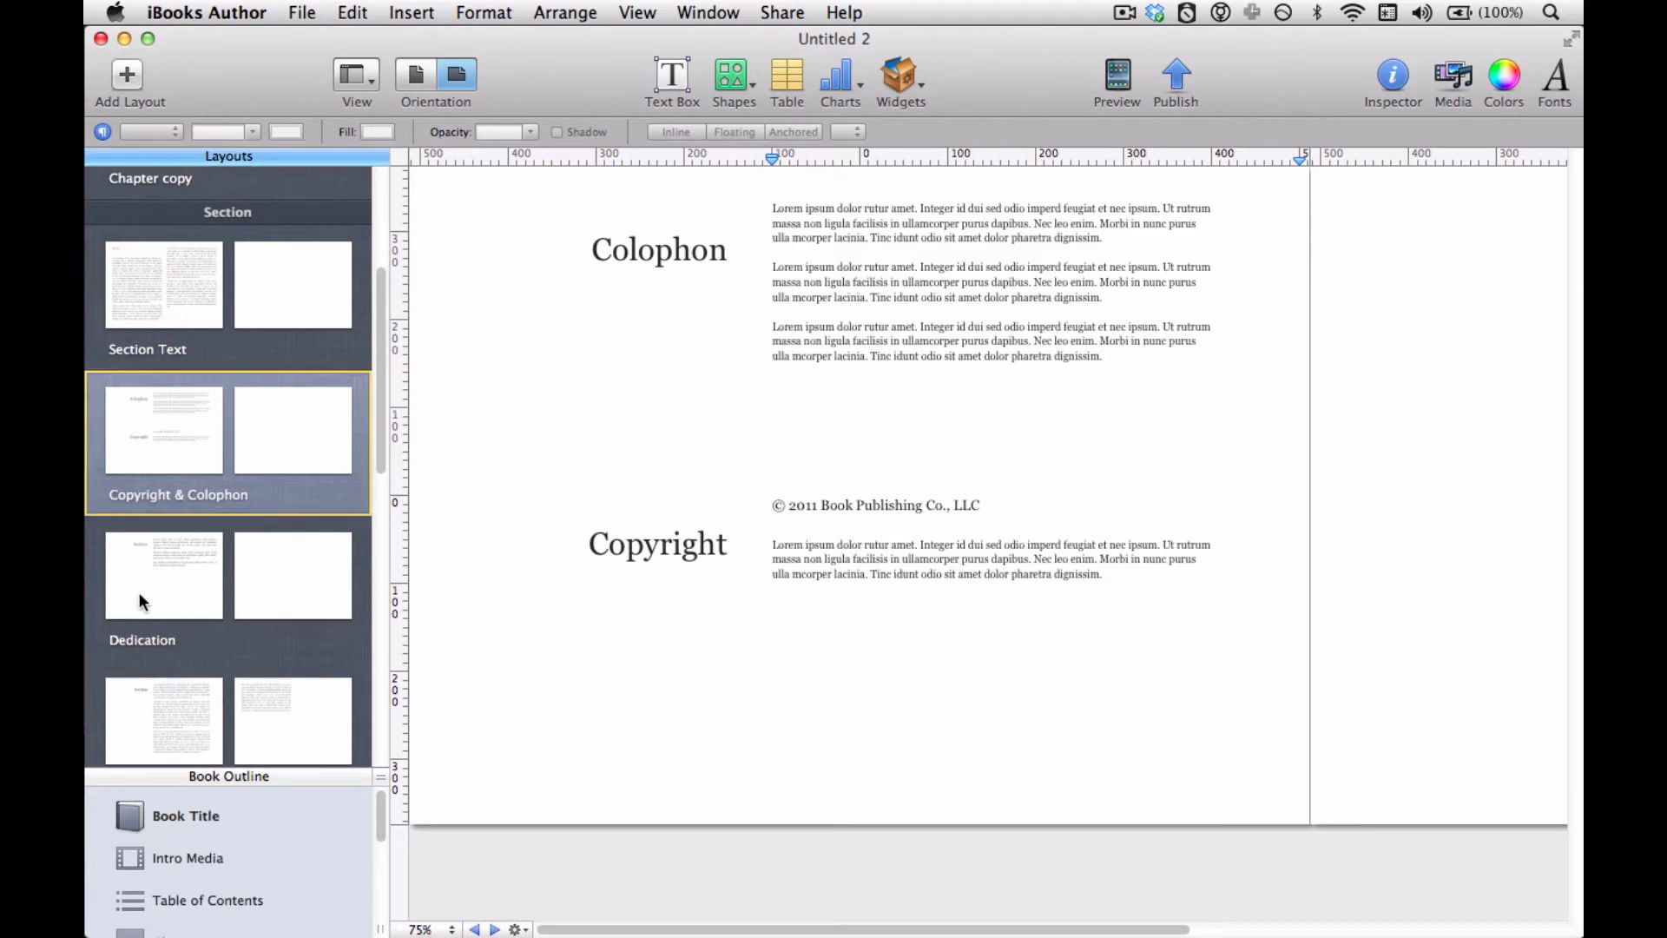
# Preview the Dedication, Foreword and New Section layouts, ending on the Index layout.
pyautogui.click(209, 585)
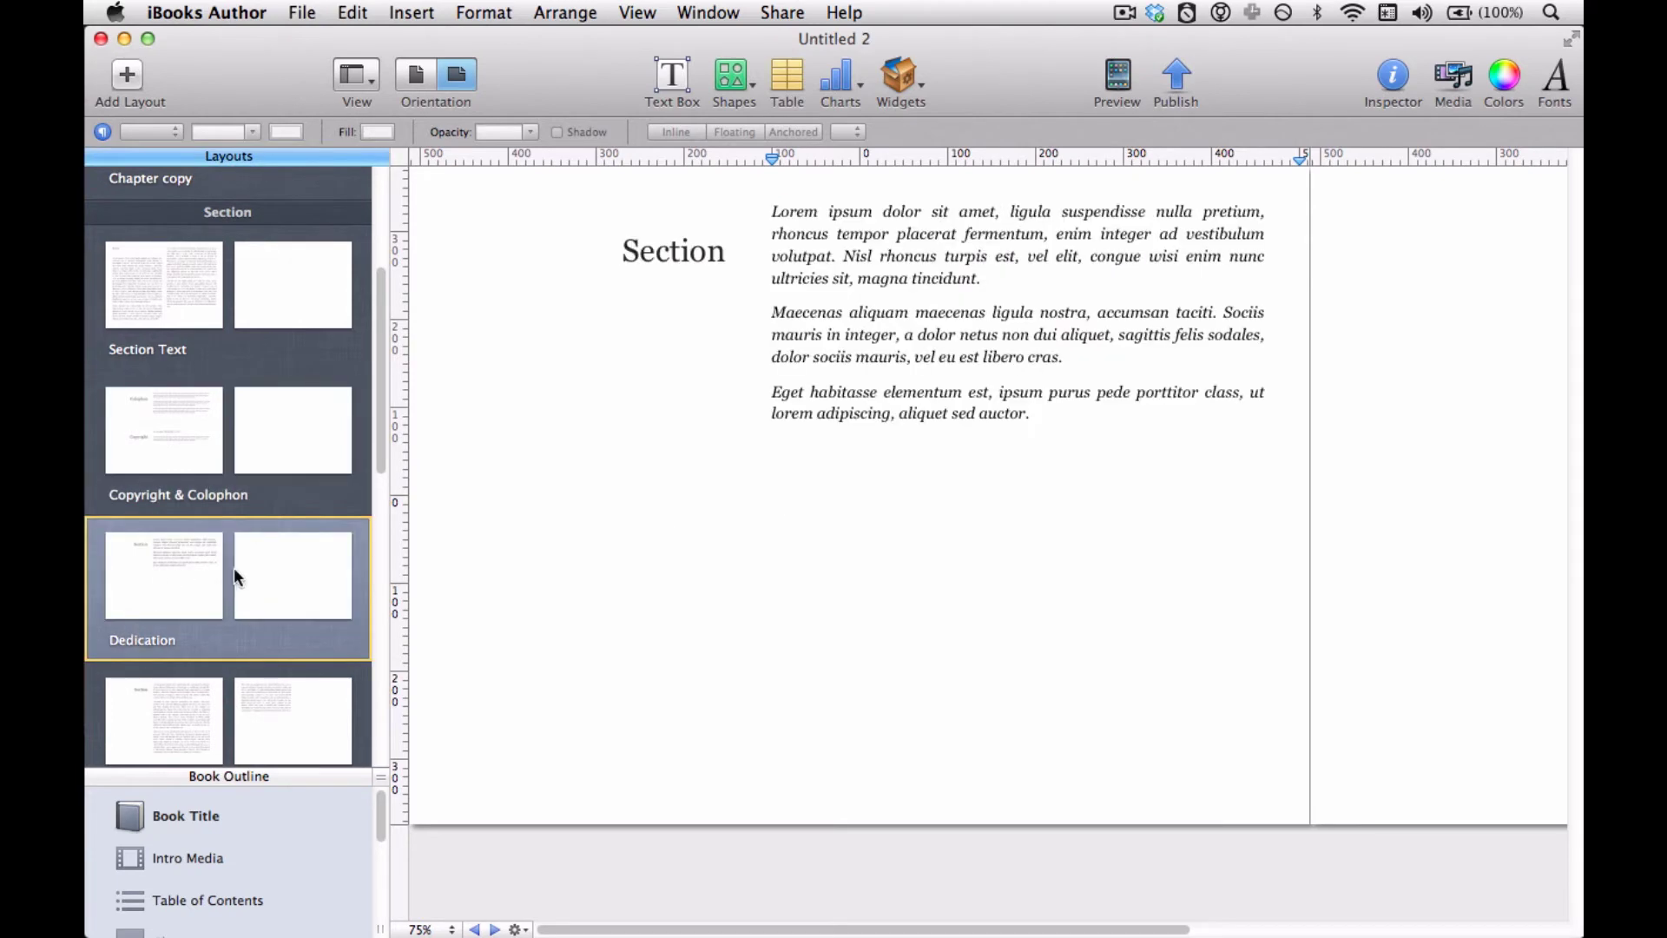
pyautogui.scroll(-3, 232, 566)
pyautogui.click(188, 581)
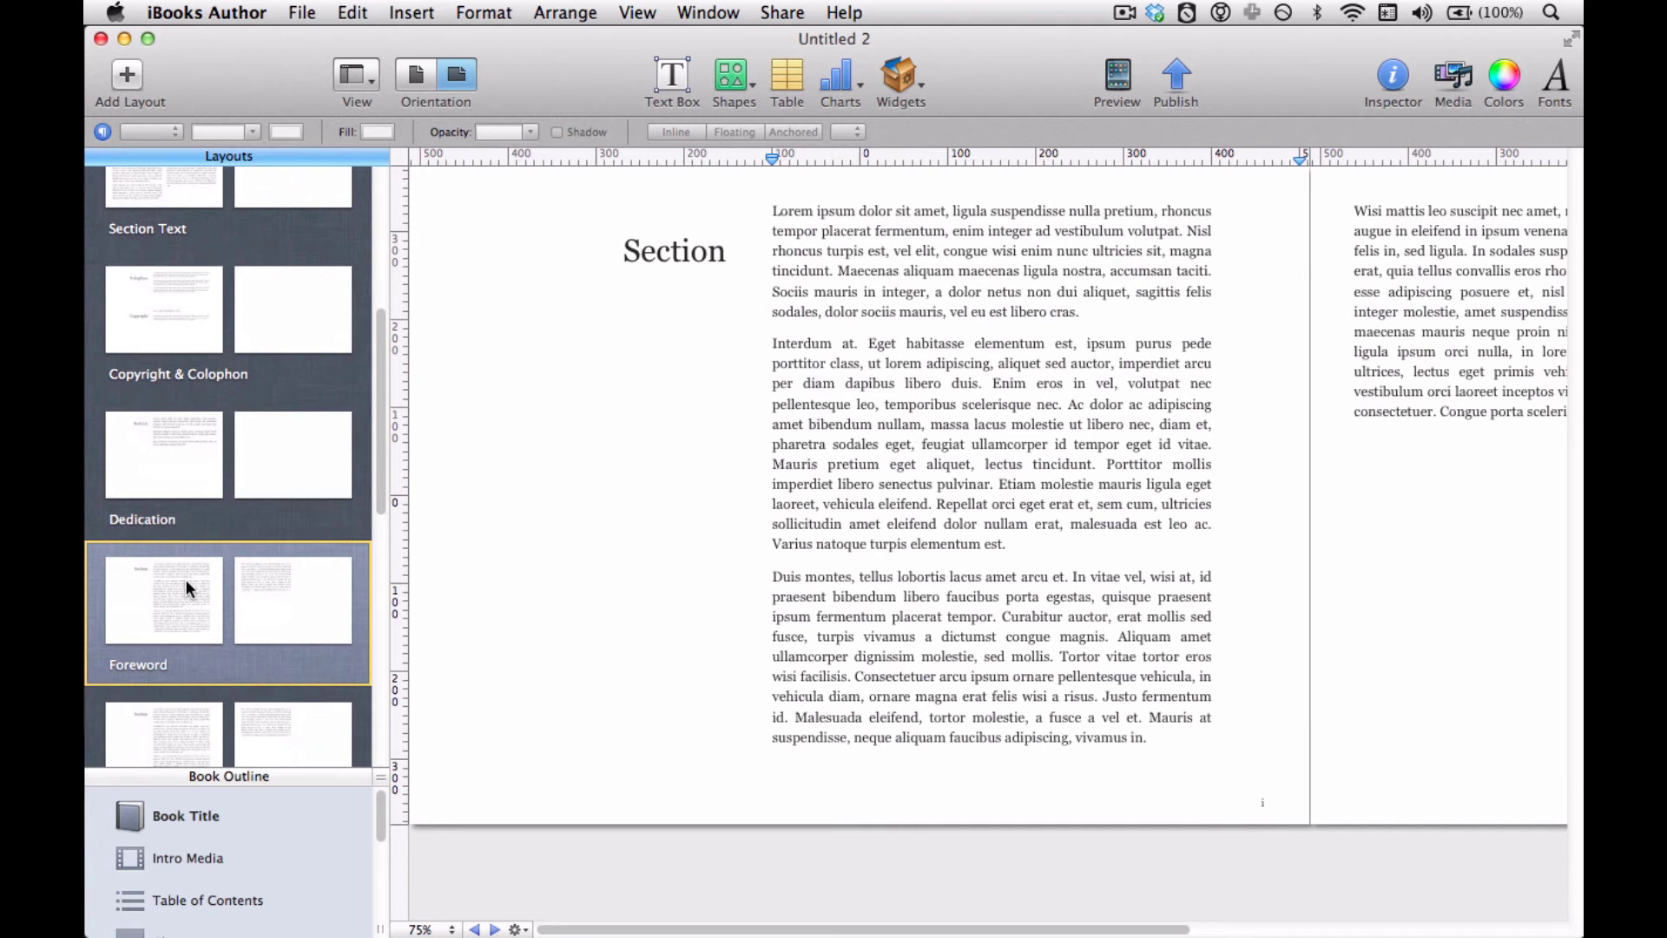
pyautogui.scroll(-3, 186, 580)
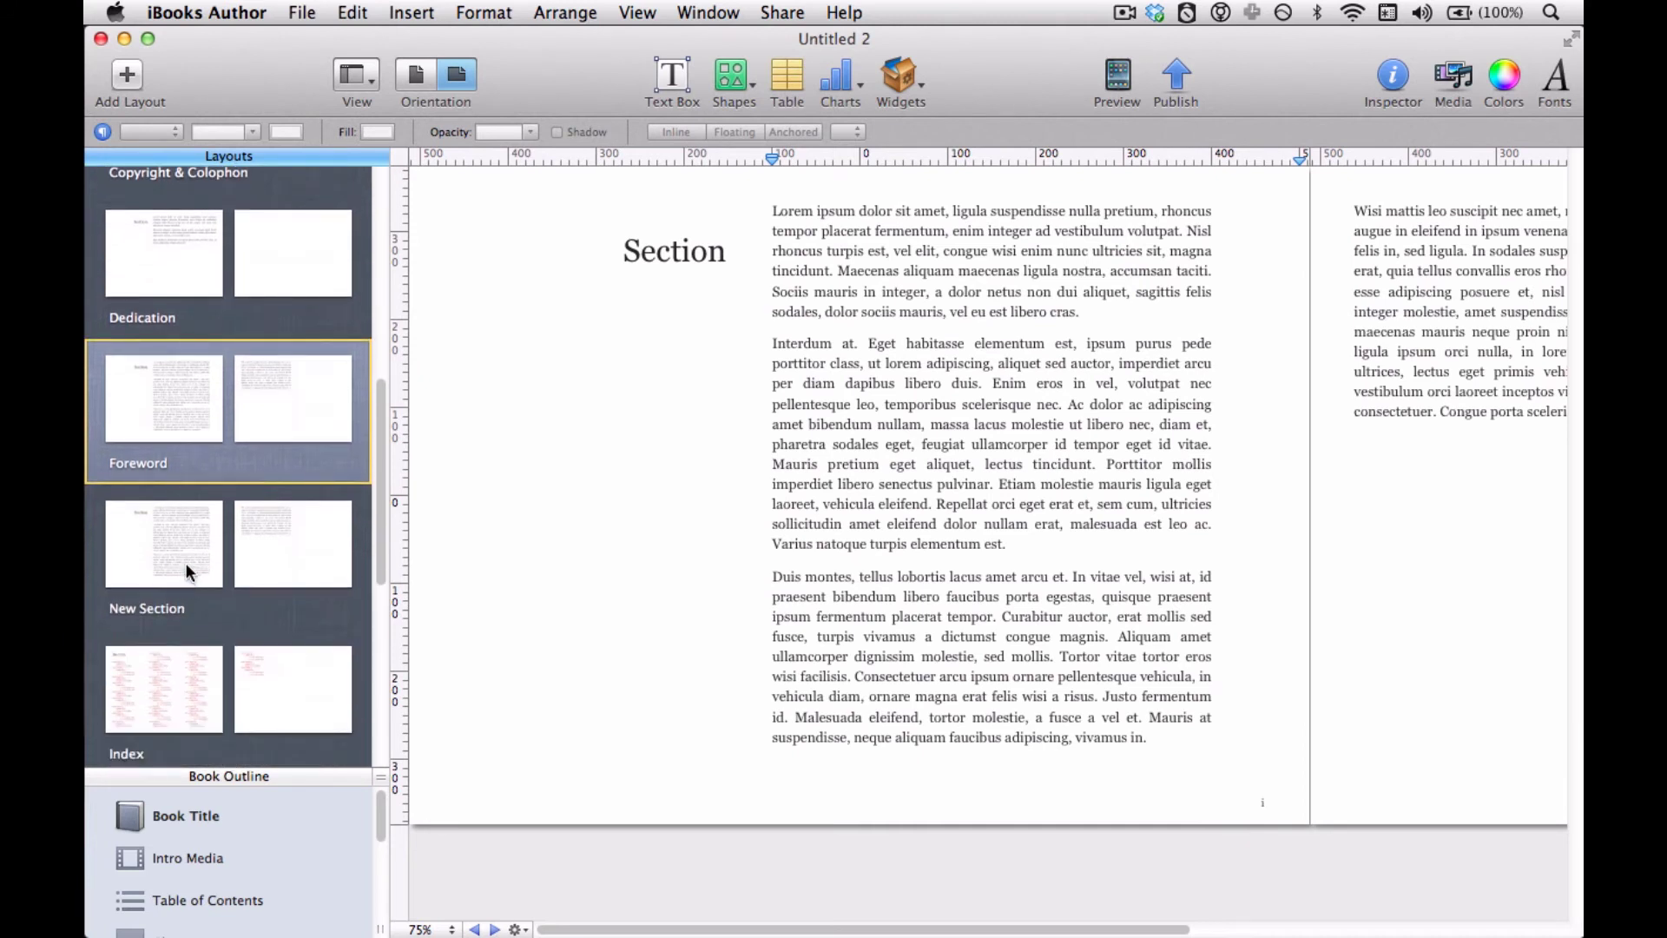
pyautogui.click(187, 572)
pyautogui.scroll(-4, 192, 540)
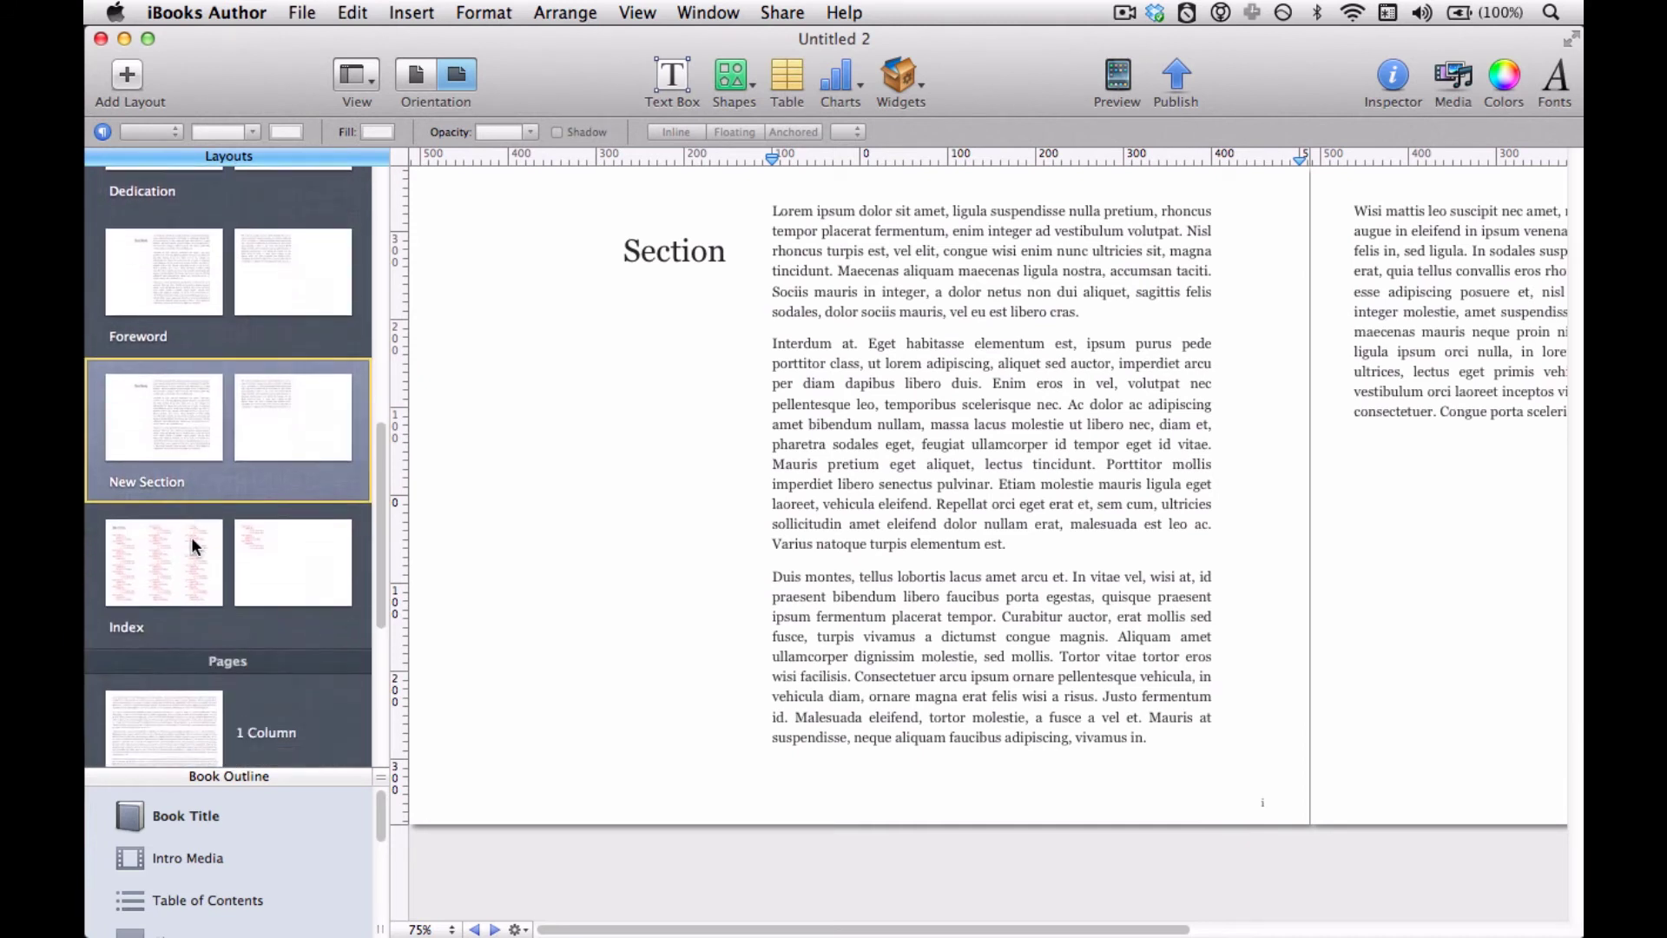
pyautogui.click(180, 509)
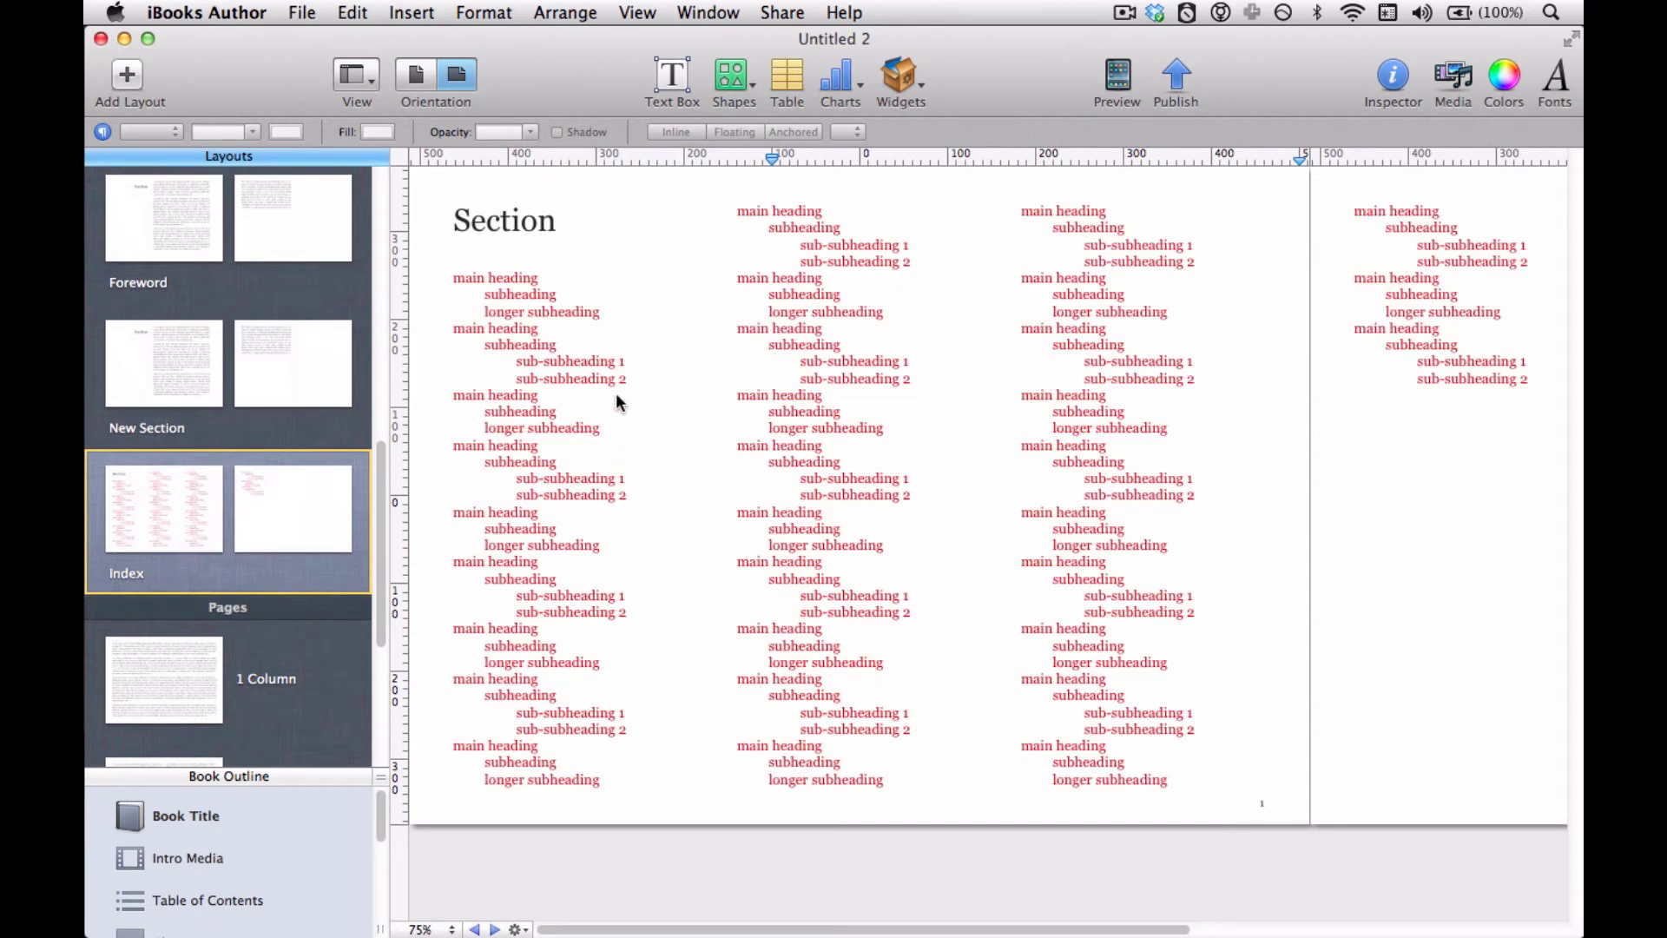
pyautogui.click(1379, 80)
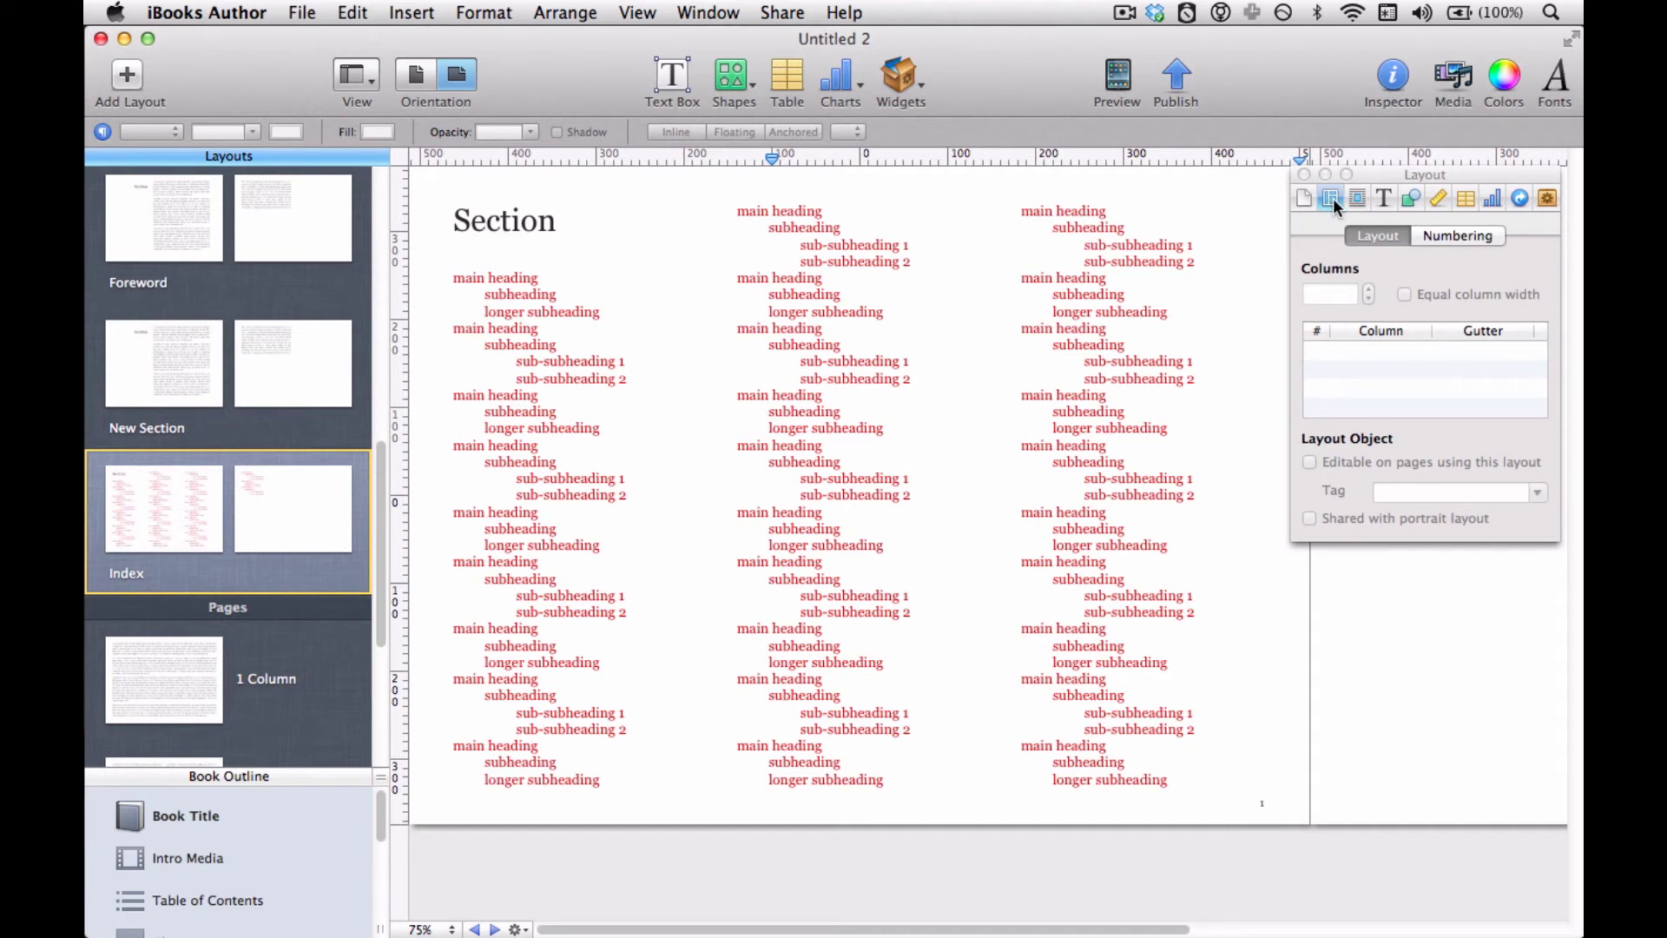
pyautogui.click(1129, 271)
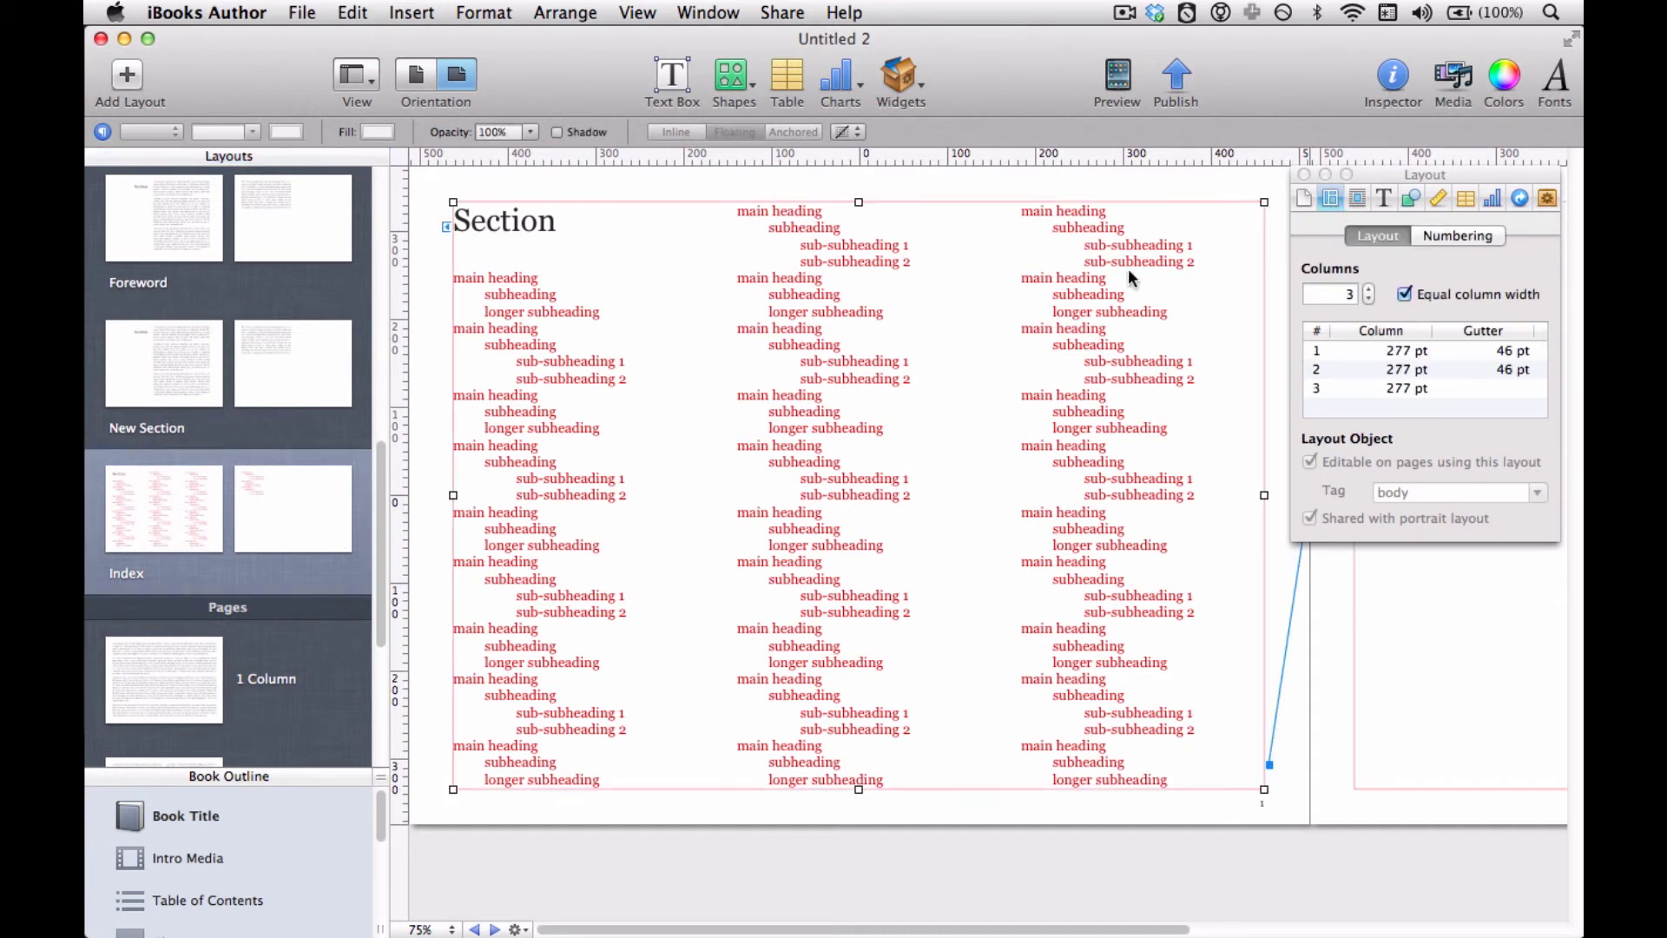
pyautogui.click(1369, 291)
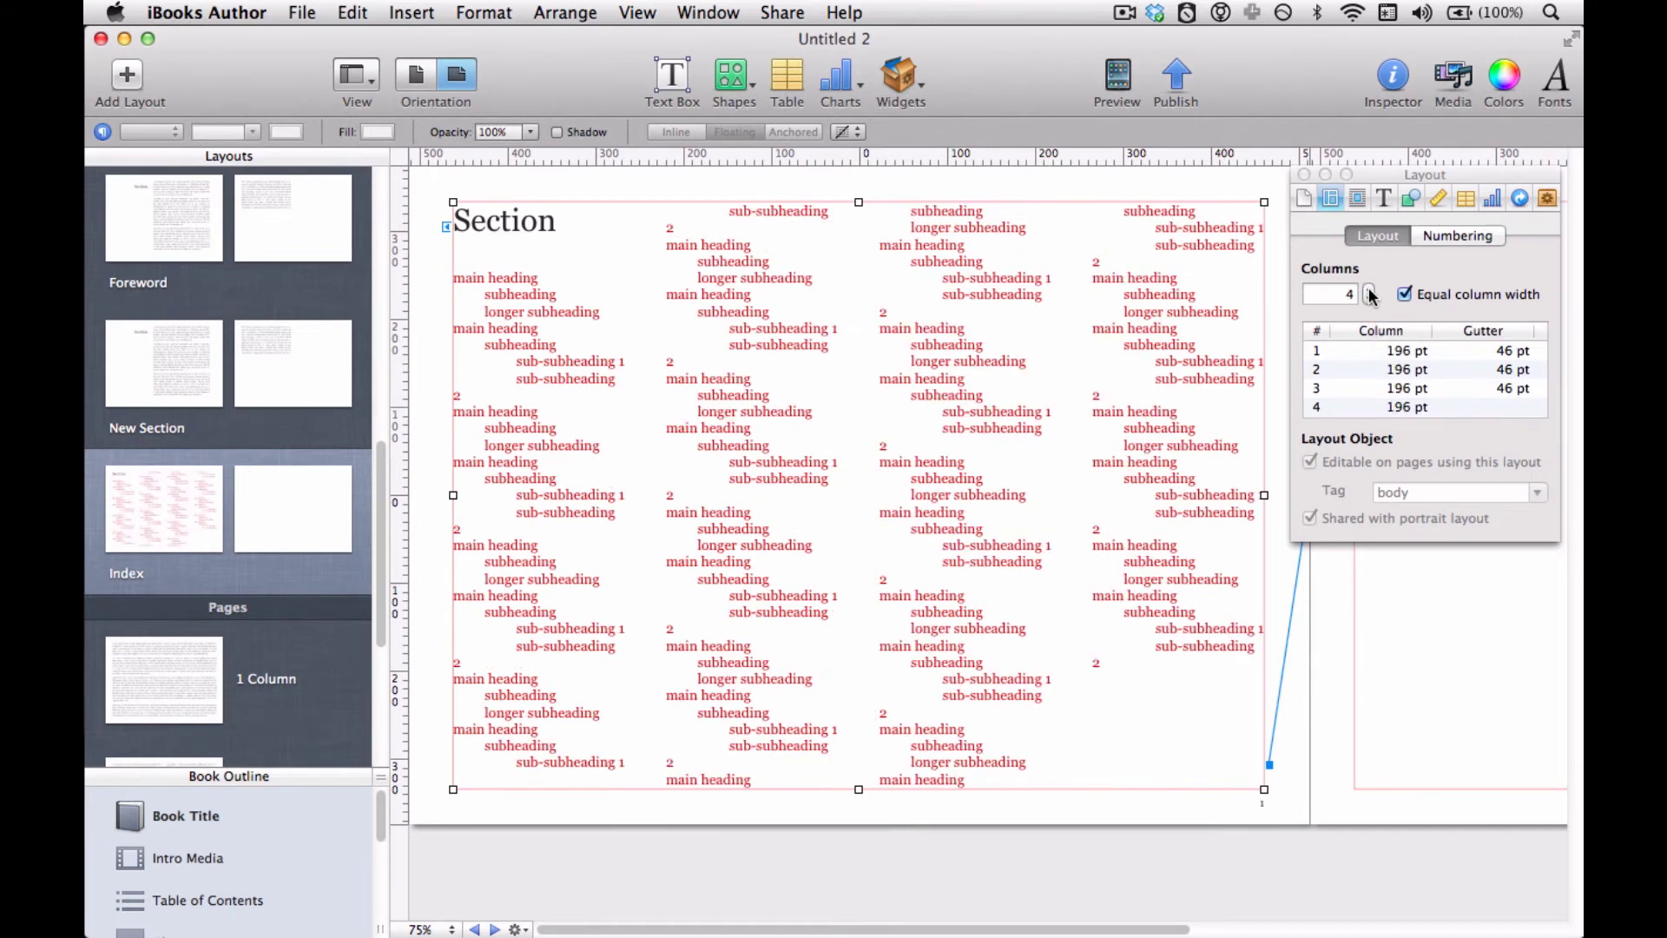
pyautogui.click(1369, 291)
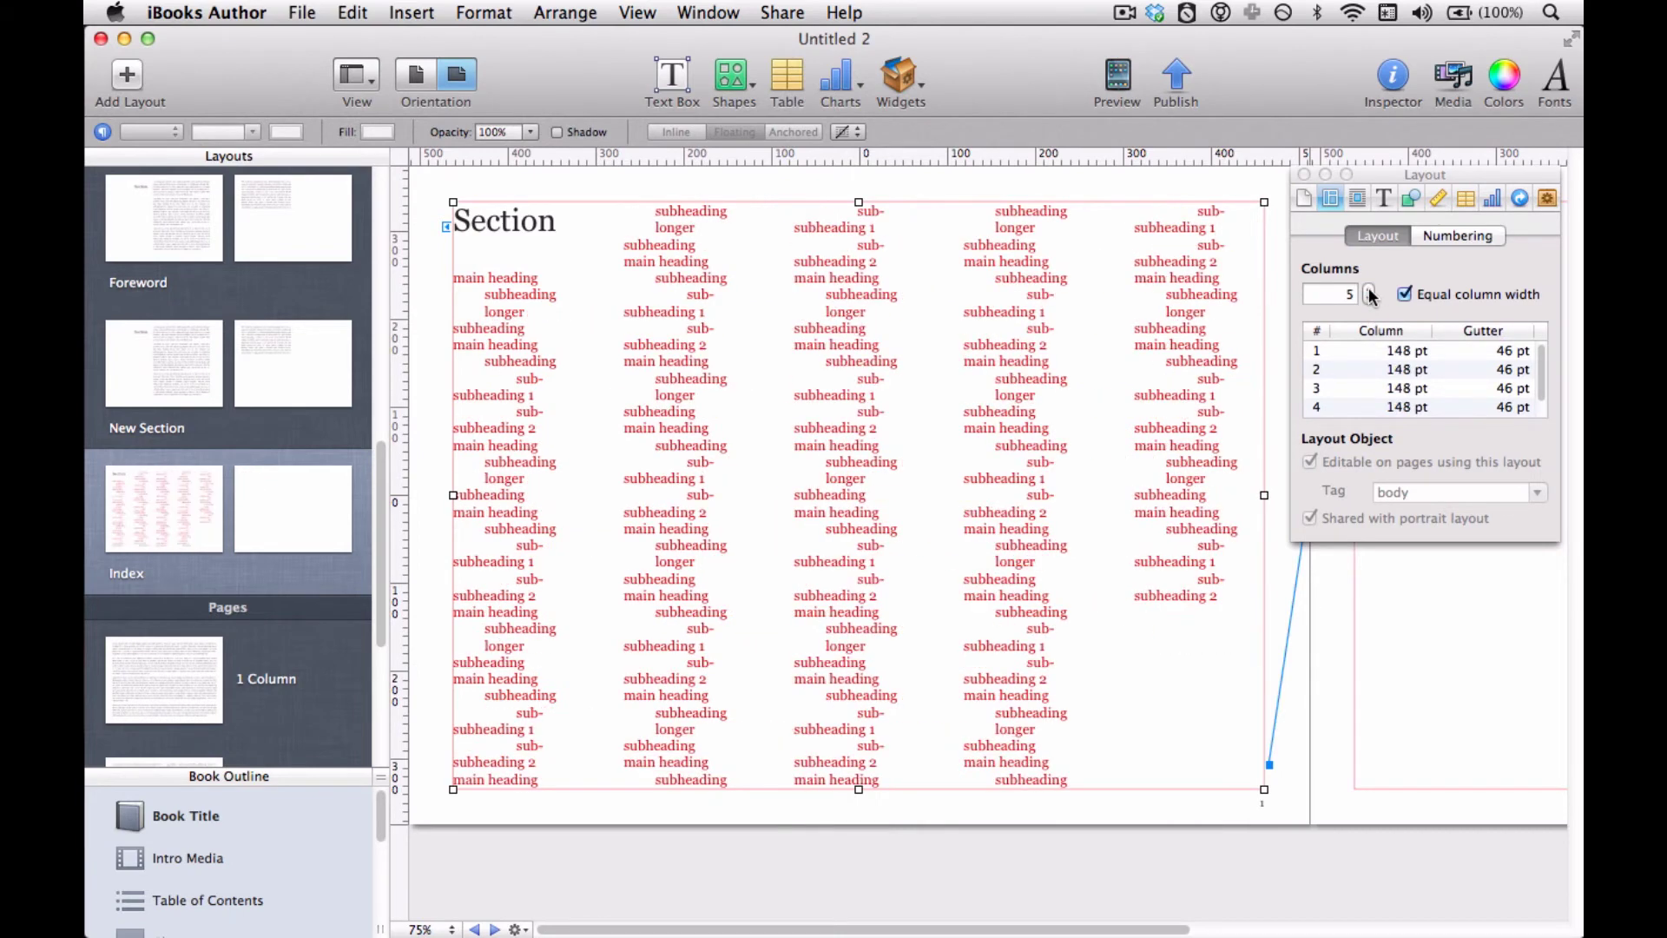
pyautogui.press('super+z')
pyautogui.press('super+z')
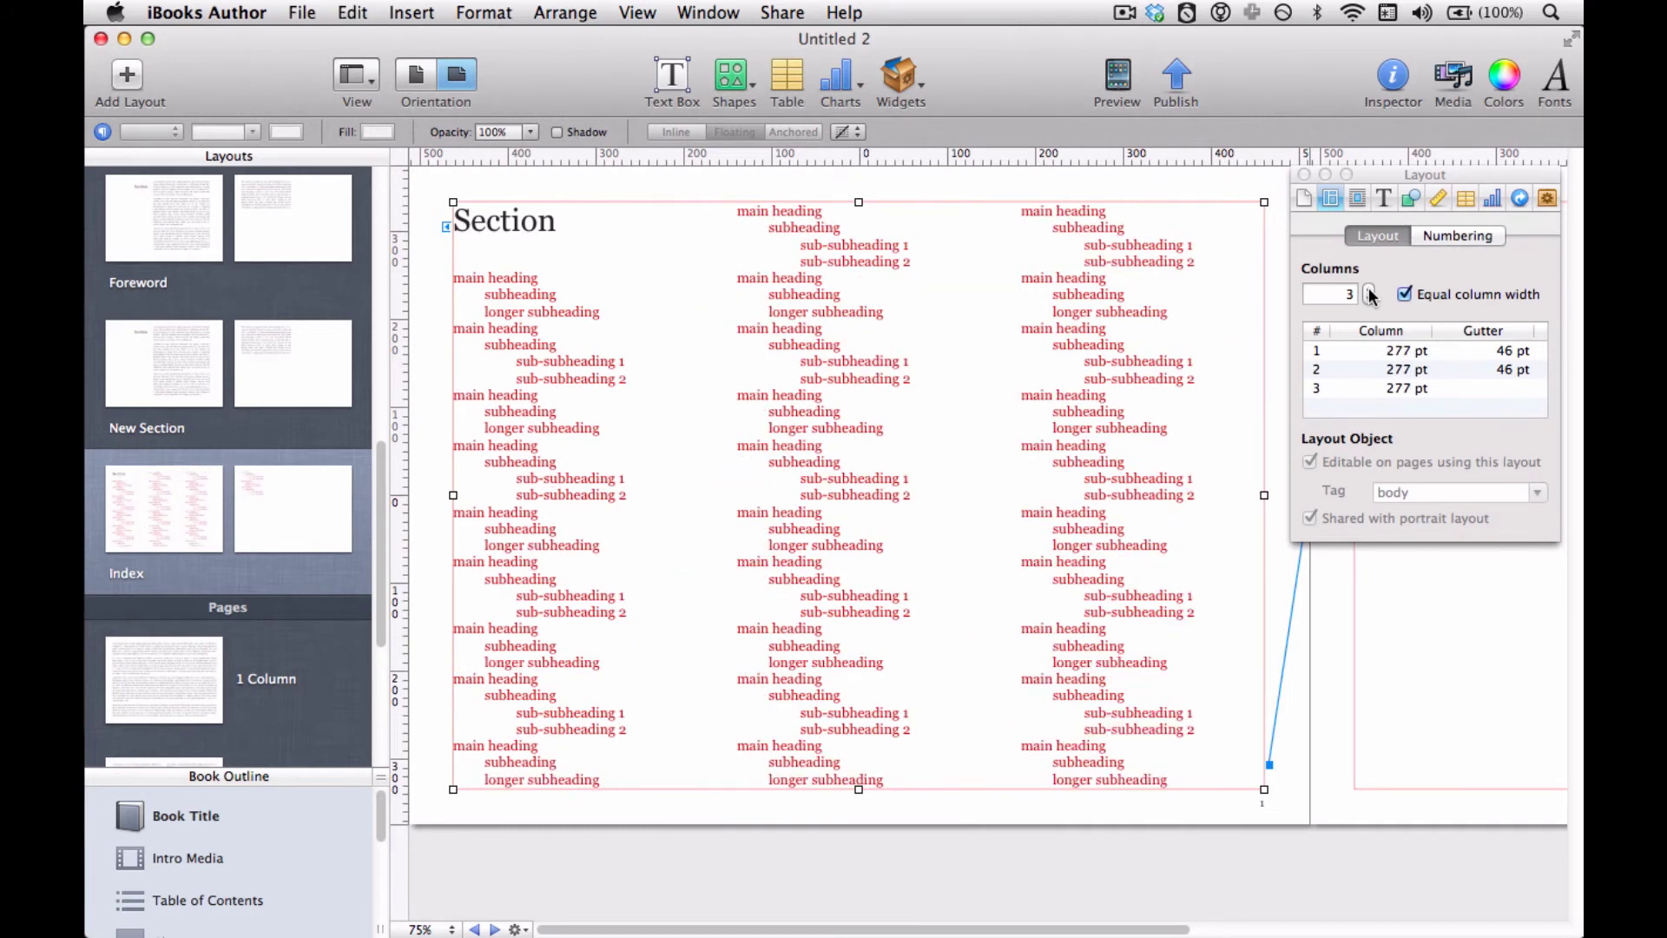
pyautogui.click(1304, 174)
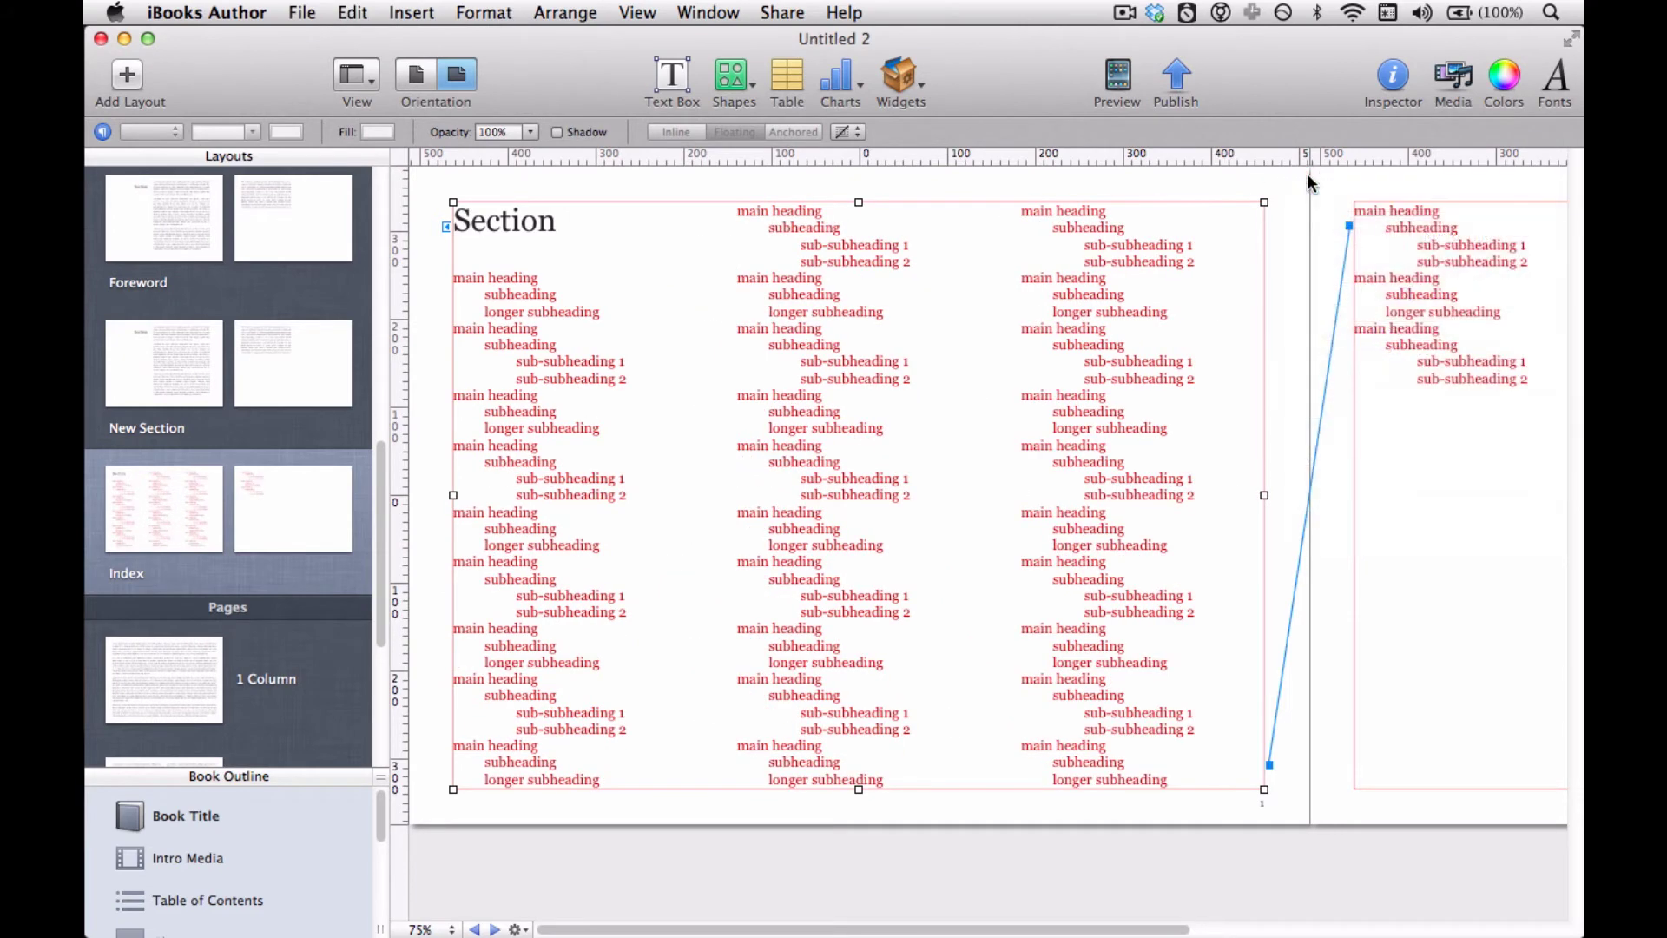
# Open the 2 Column page layout and select its text box and vertical column divider.
pyautogui.scroll(-5, 211, 454)
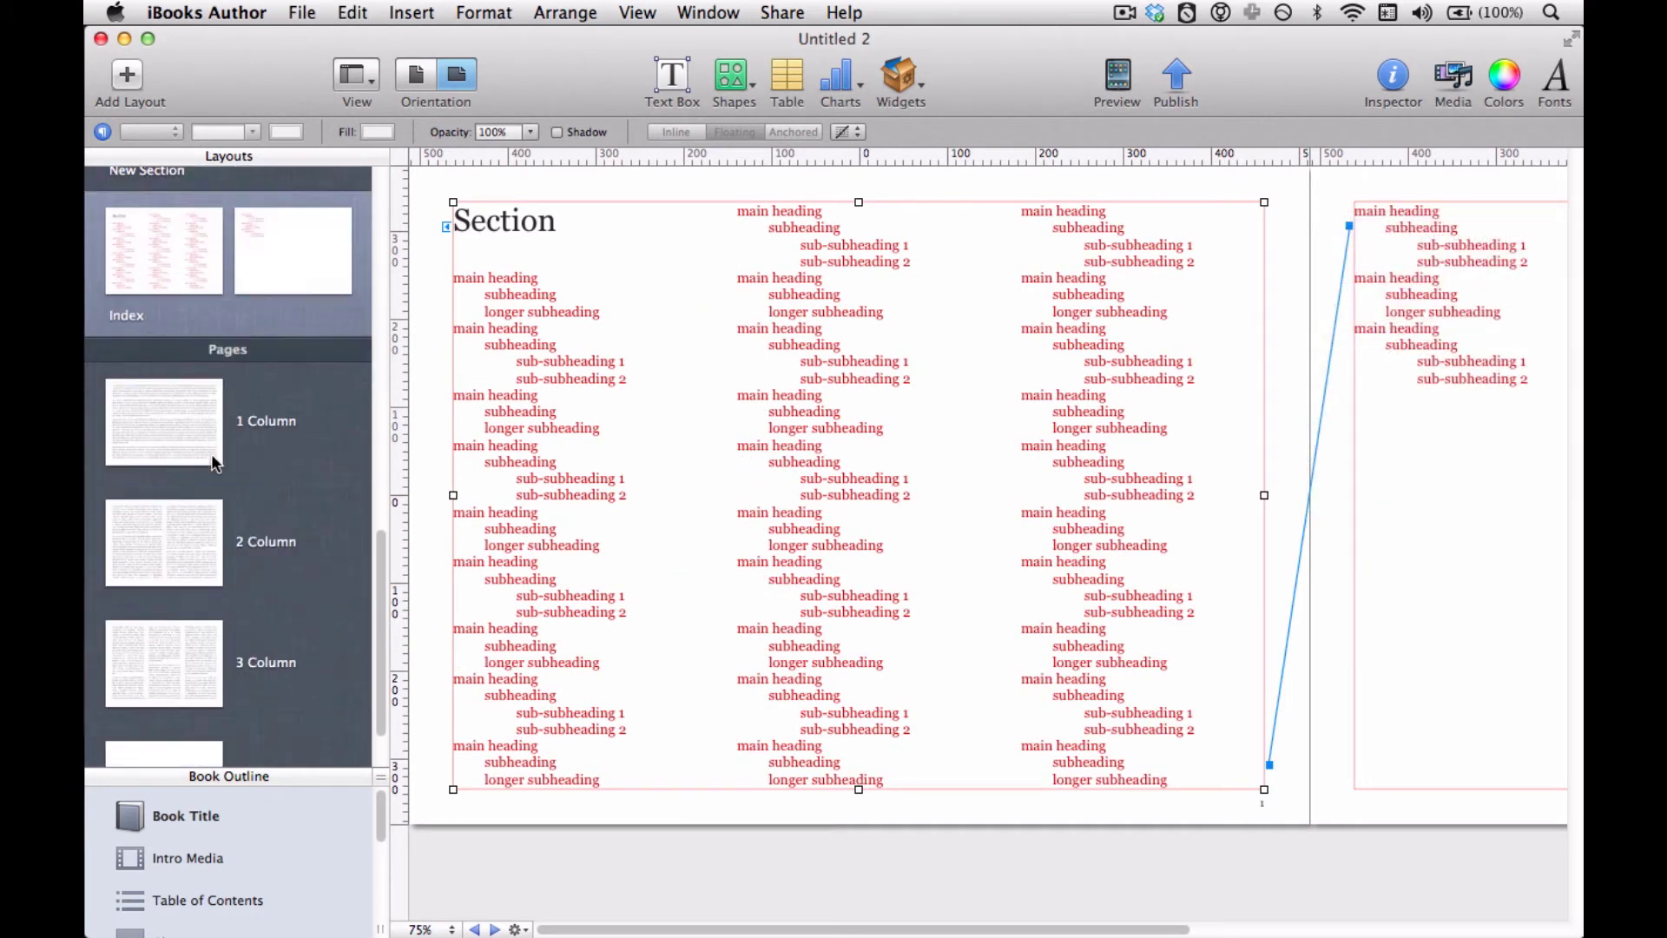
pyautogui.click(205, 439)
pyautogui.click(204, 542)
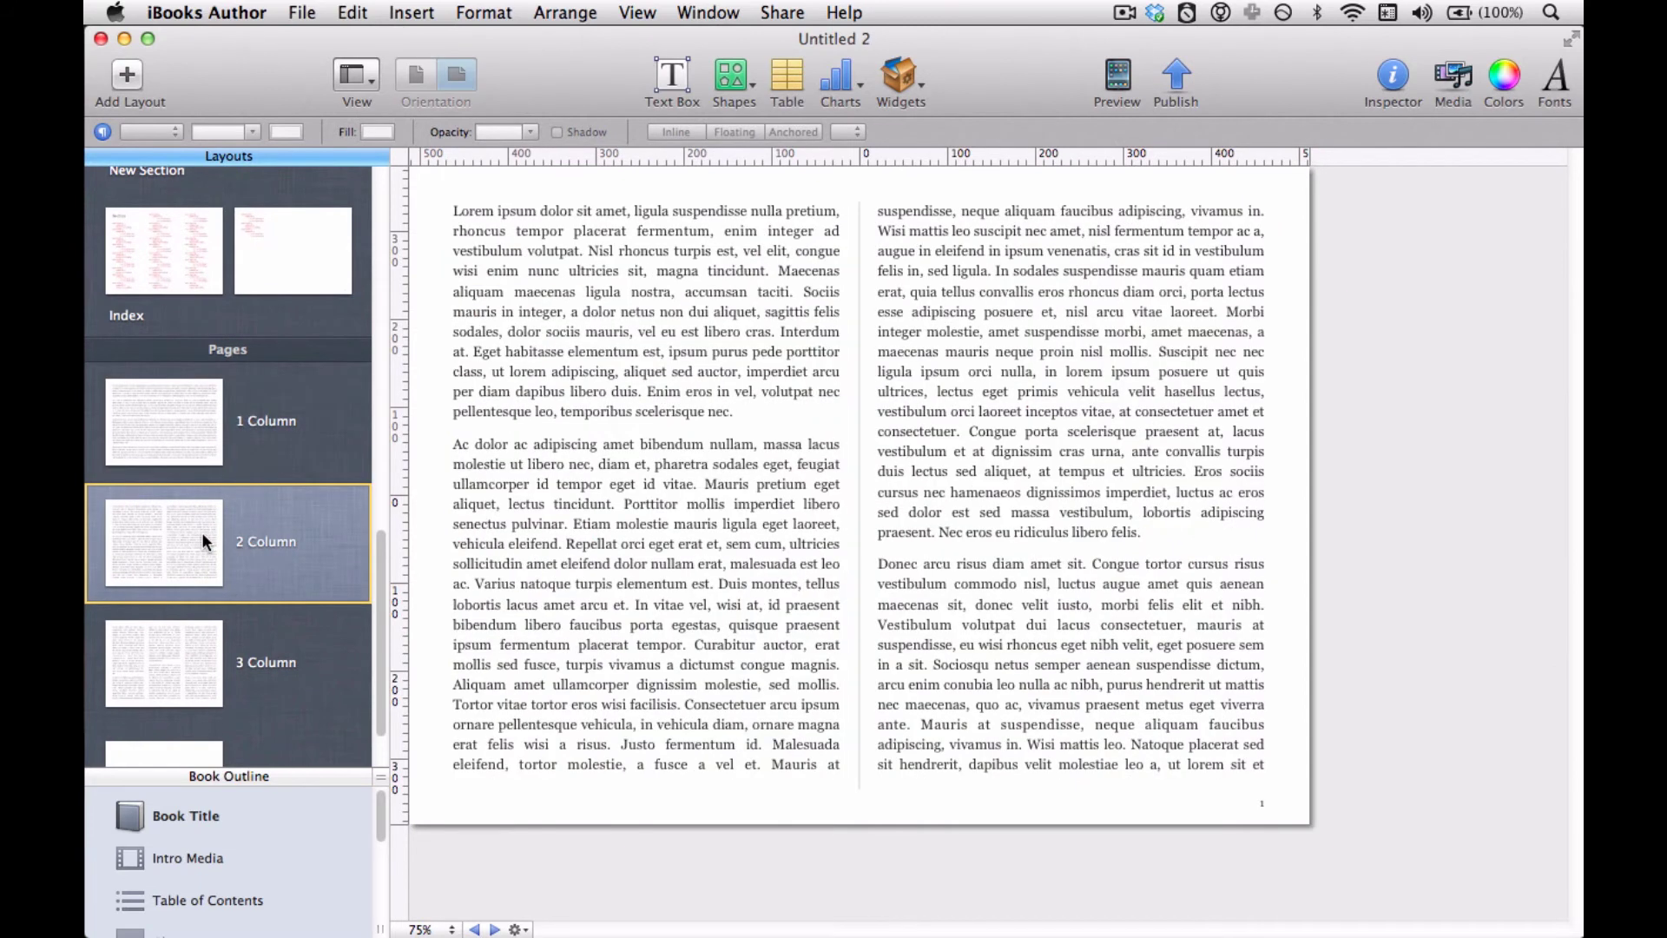
pyautogui.click(684, 524)
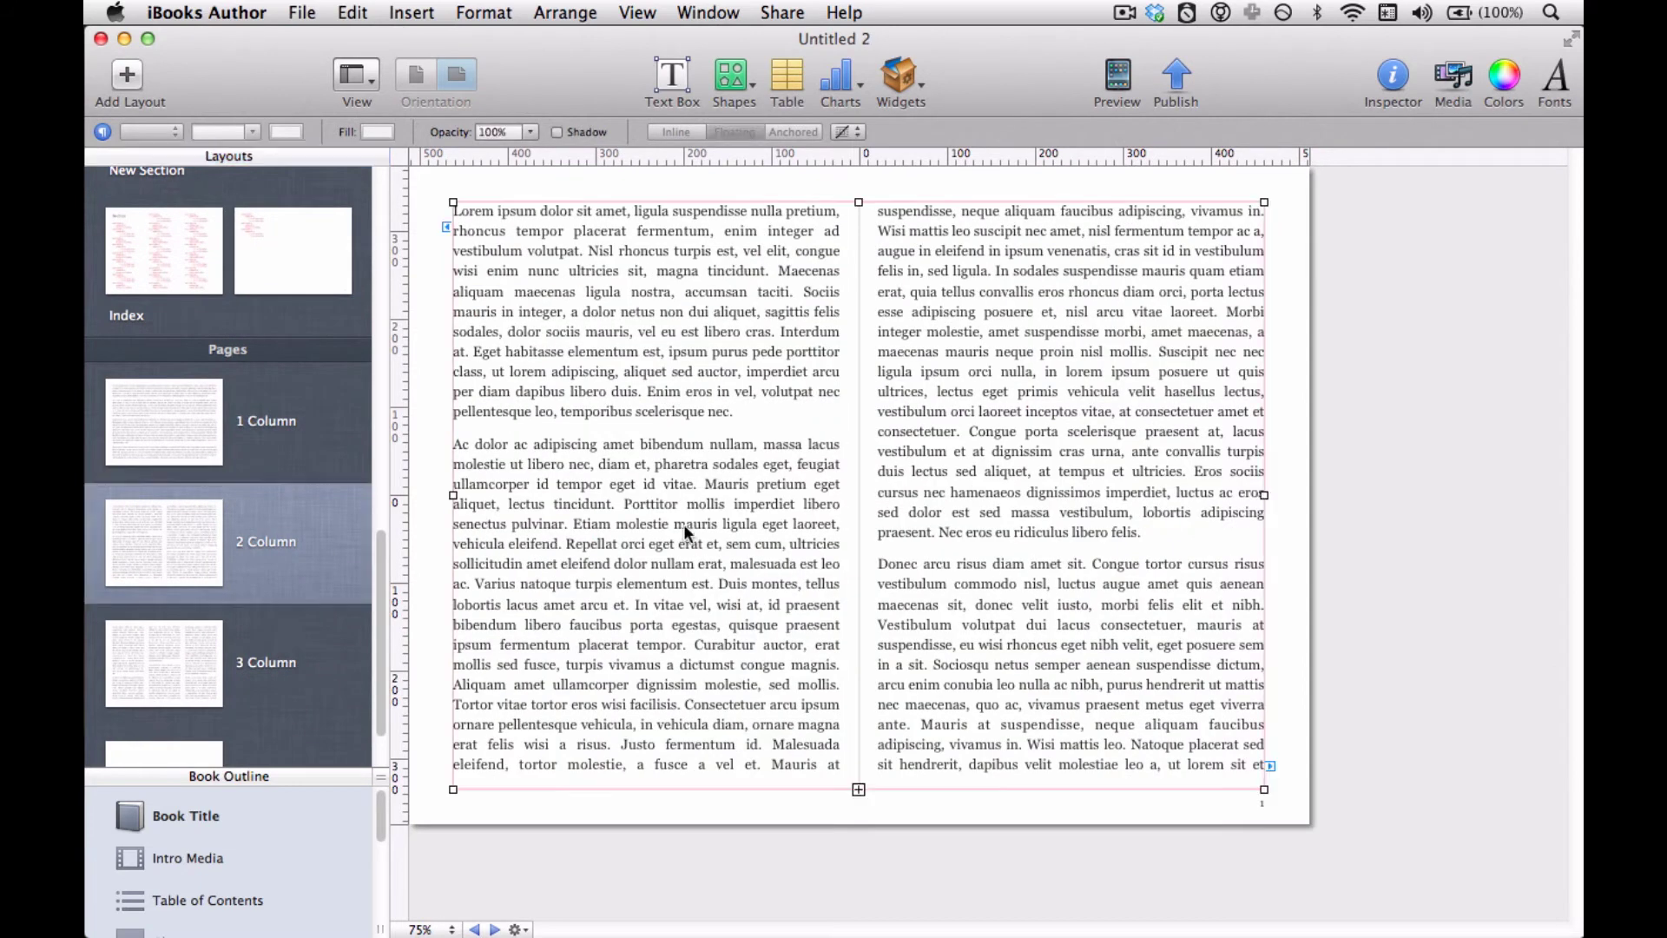
pyautogui.click(858, 445)
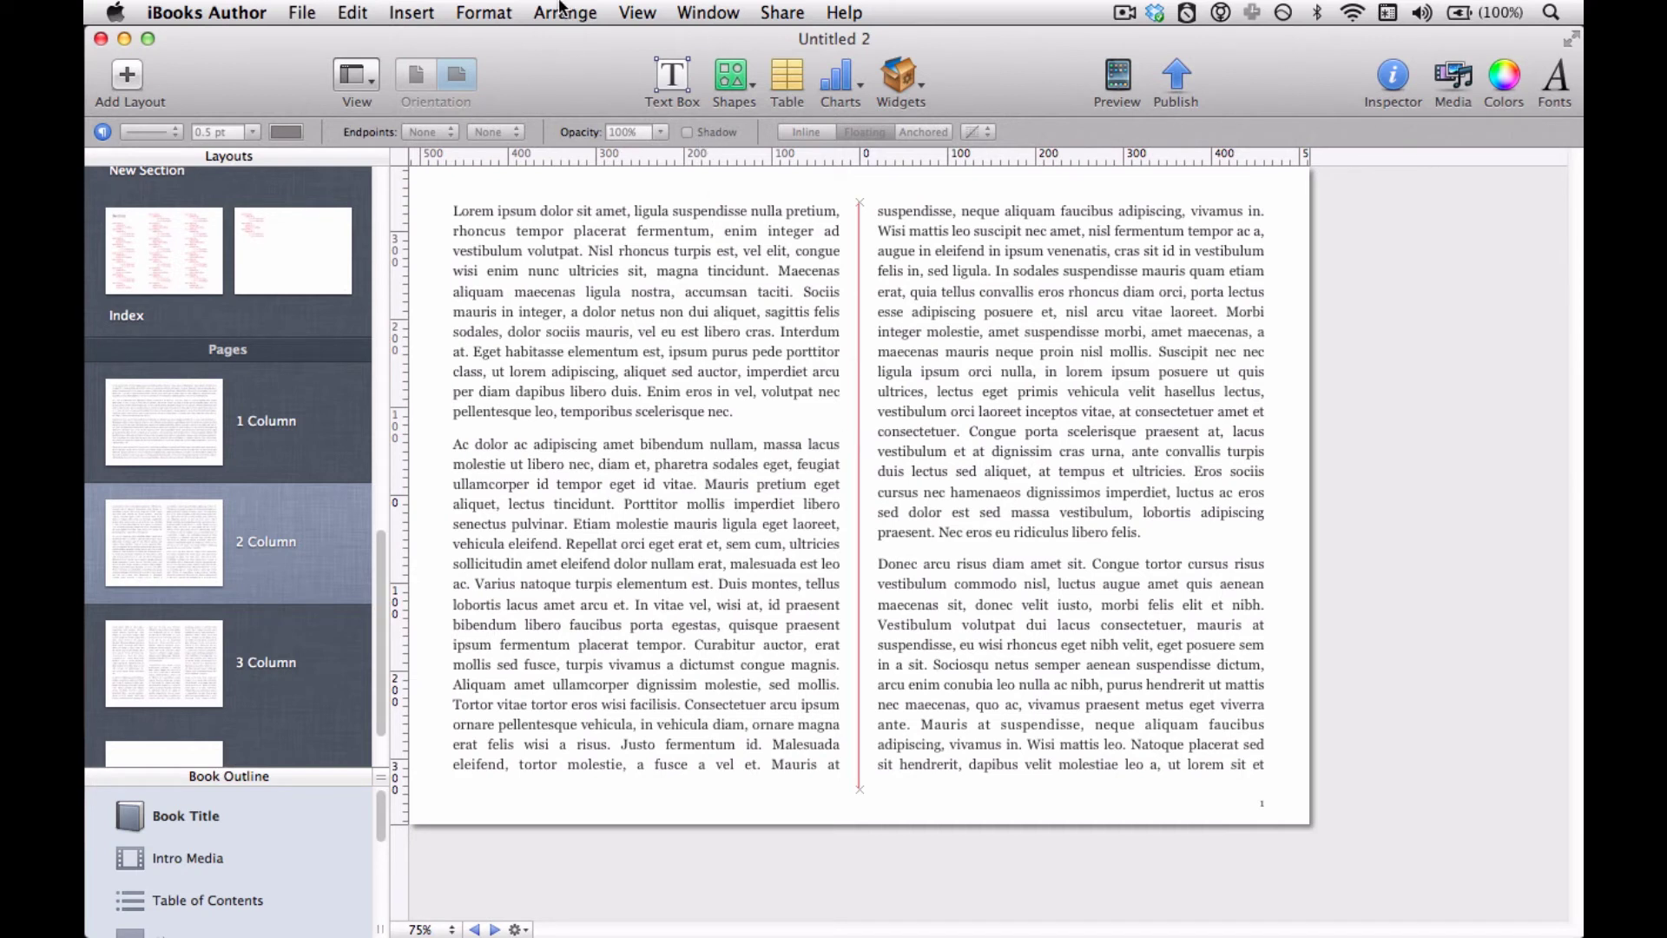
# Look for the Unlock command in the menus and Help, then unlock the column divider line.
pyautogui.click(634, 11)
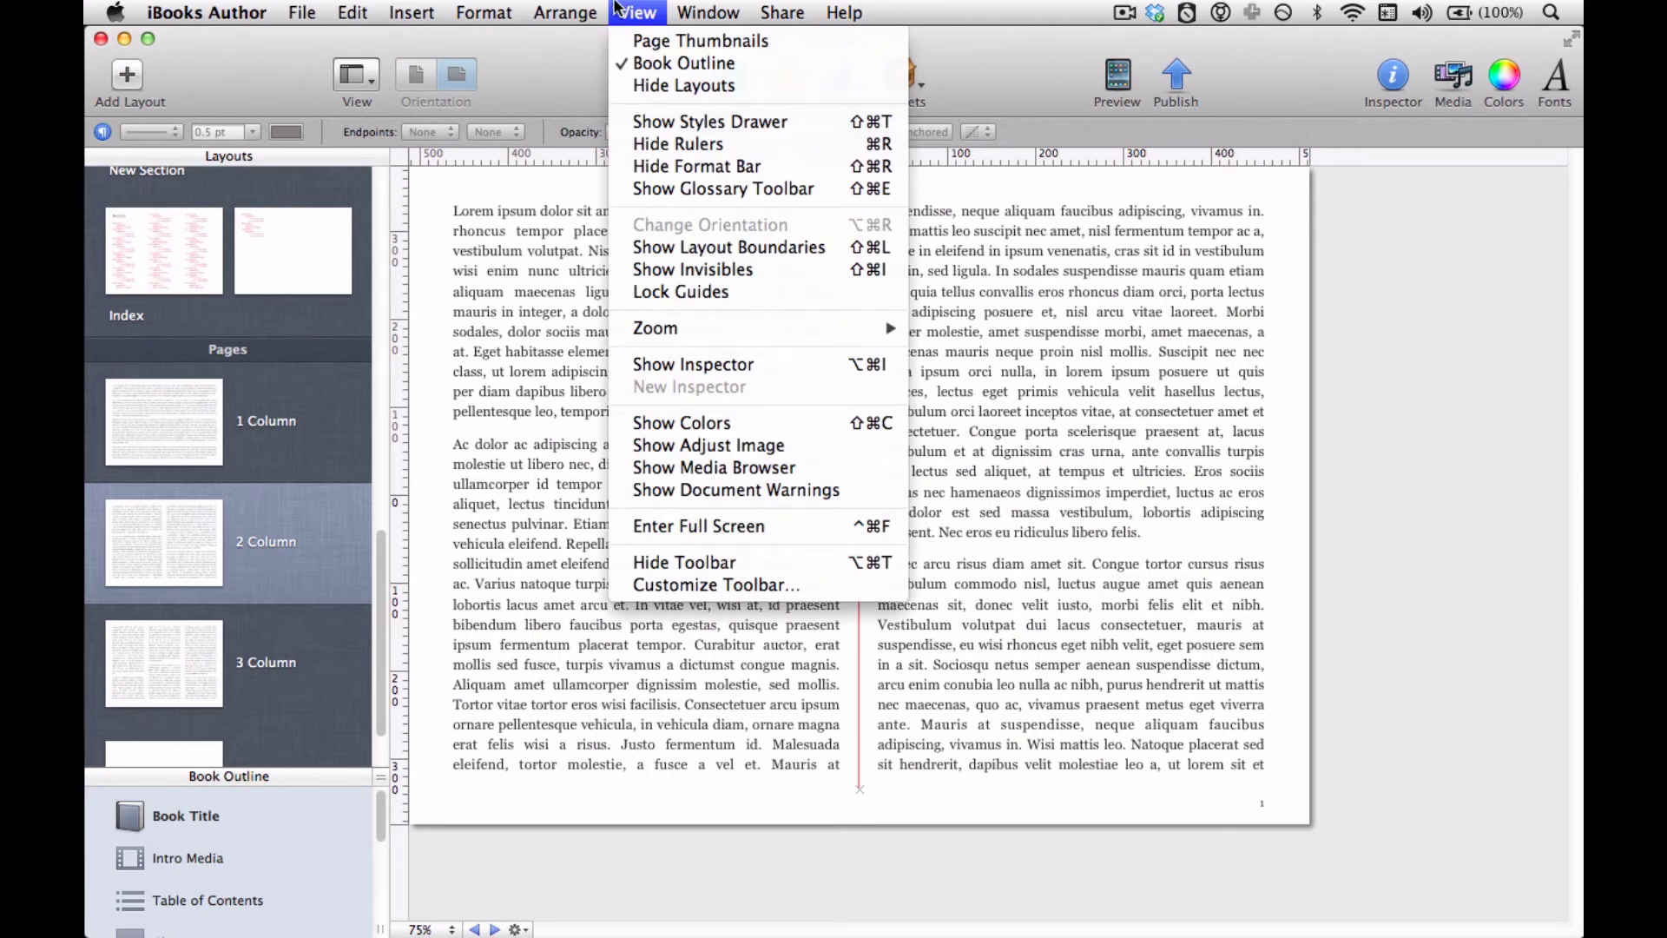
pyautogui.moveTo(500, 8)
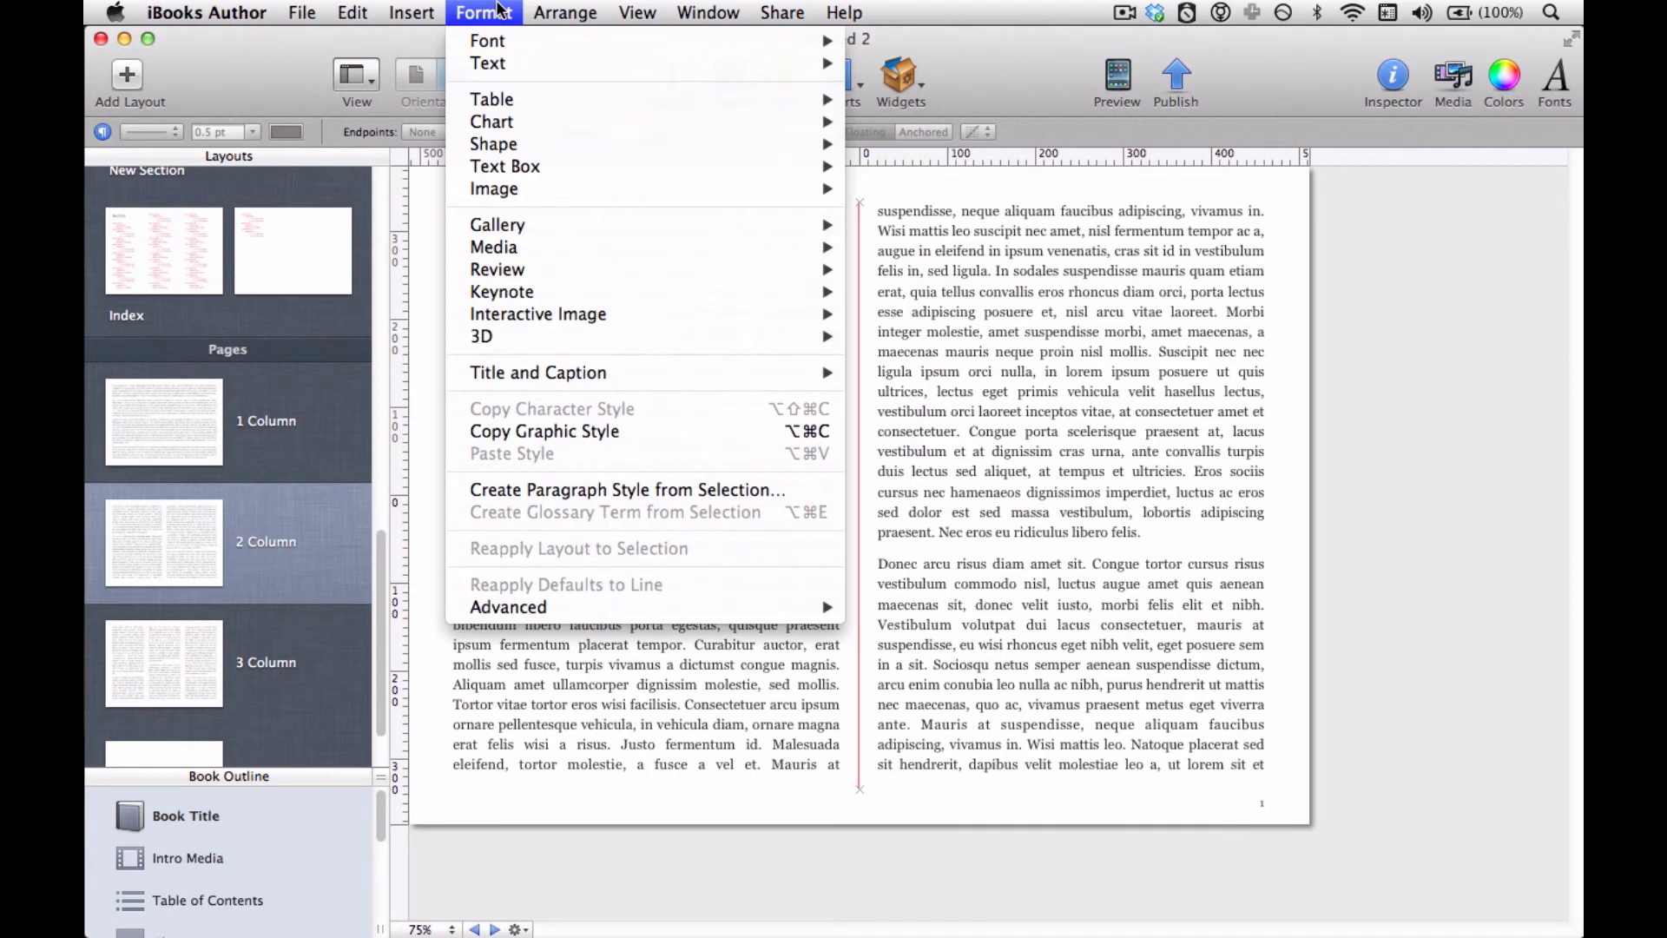
pyautogui.moveTo(417, 7)
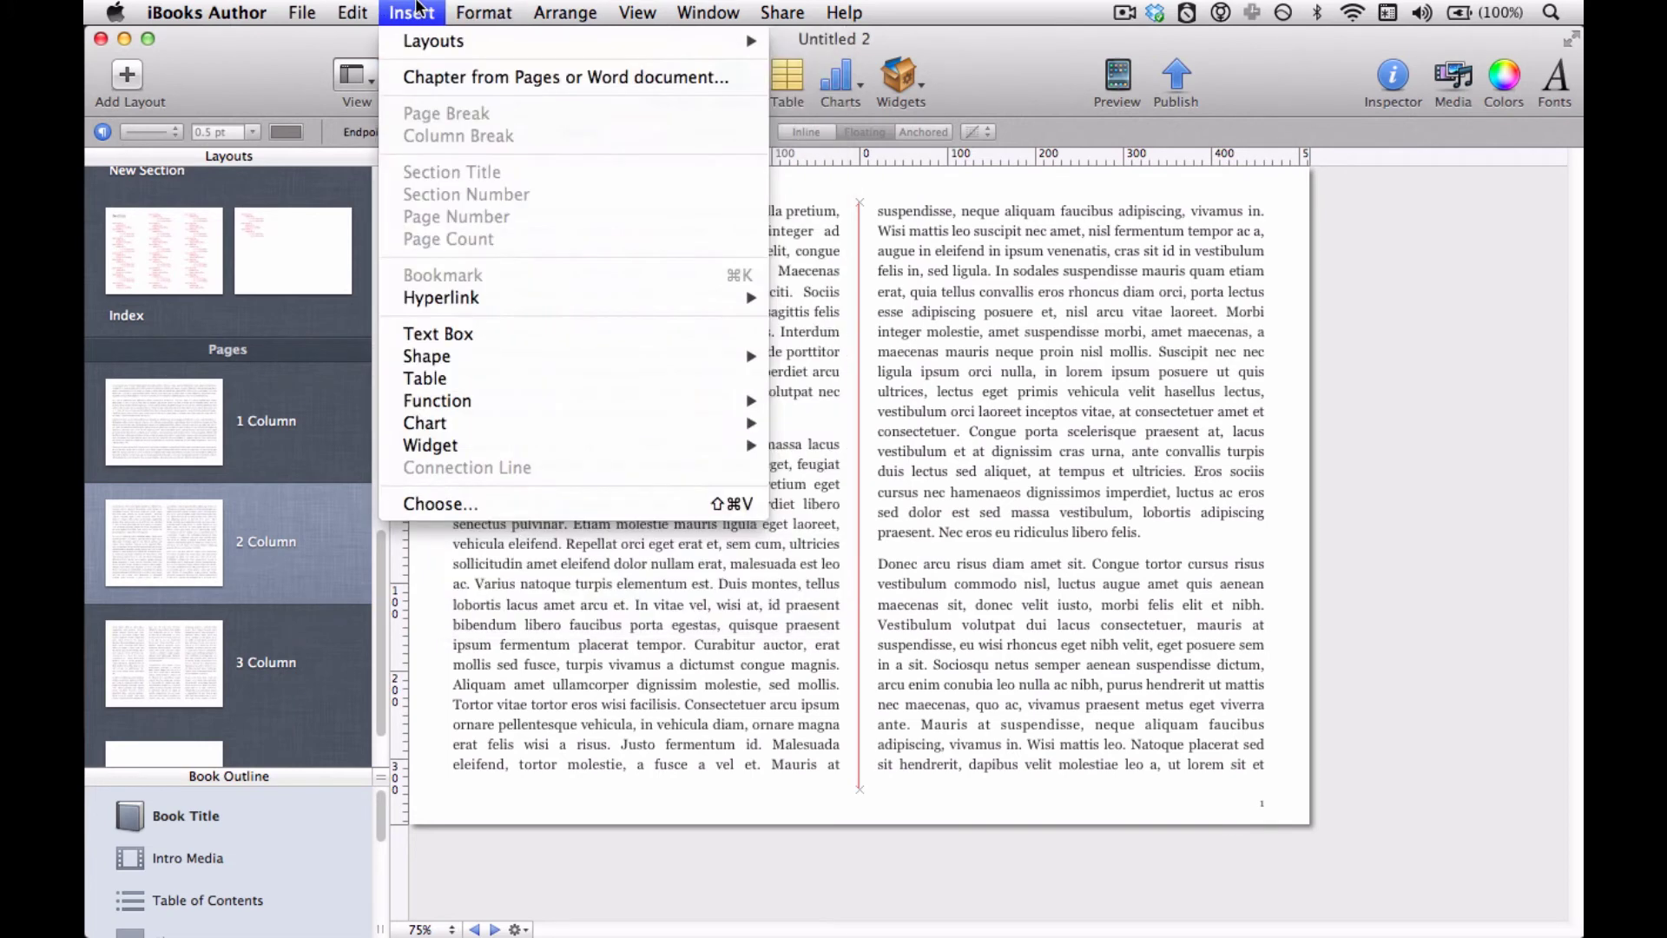
pyautogui.moveTo(333, 9)
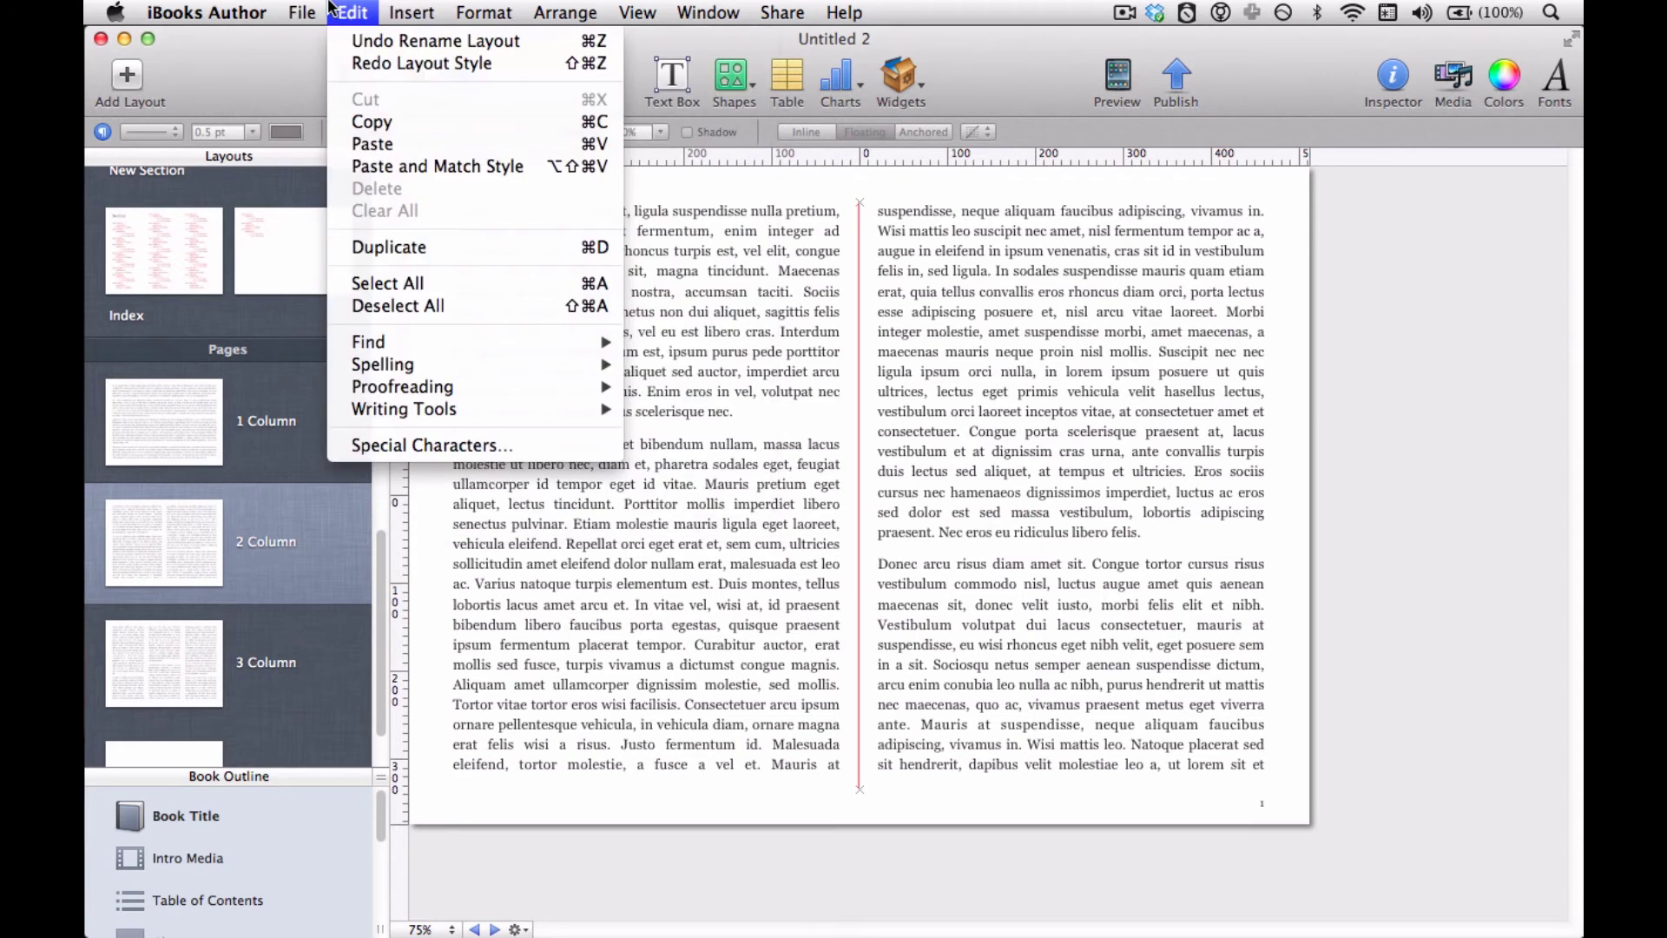
pyautogui.moveTo(859, 10)
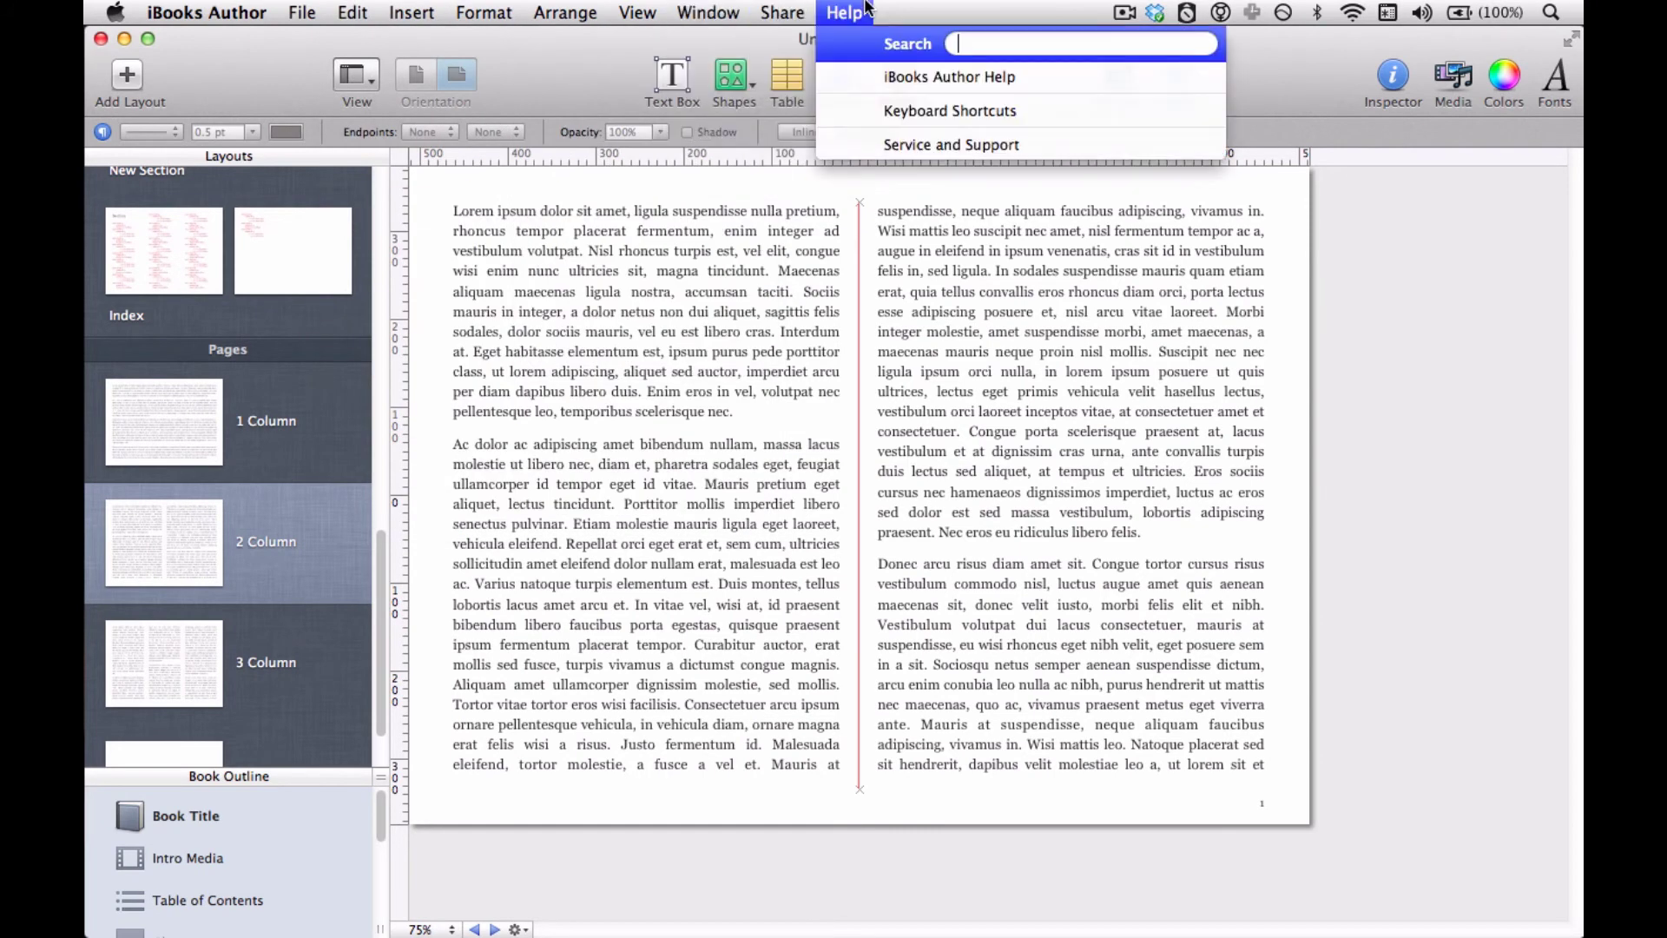
pyautogui.write('unlock')
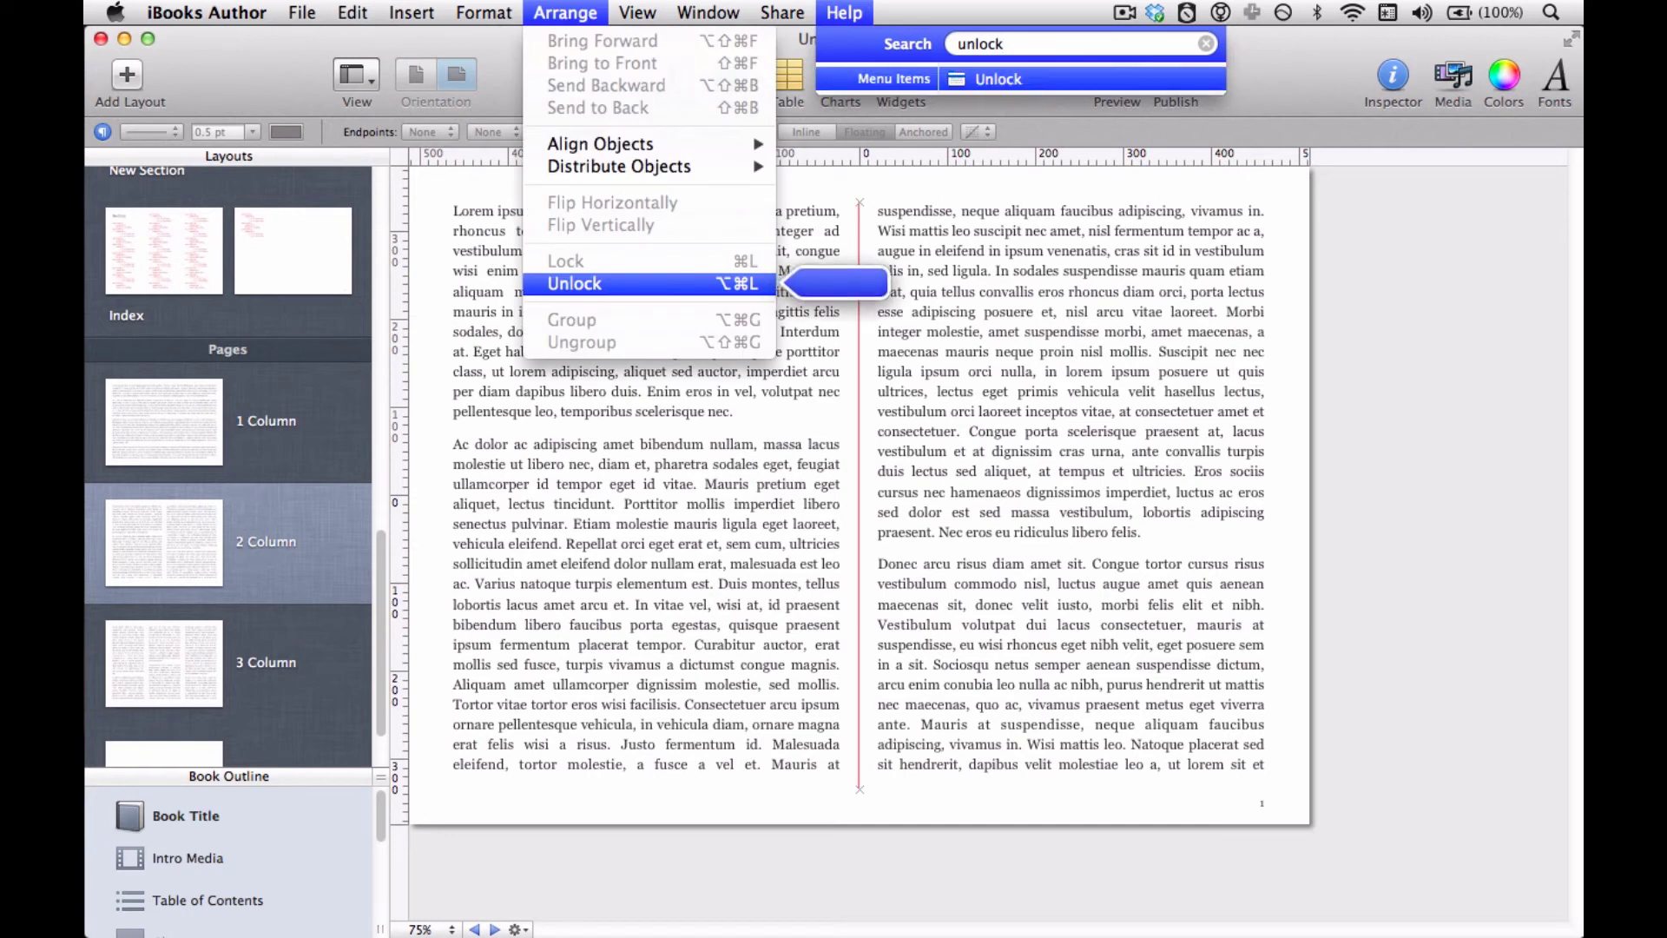
pyautogui.press('Return')
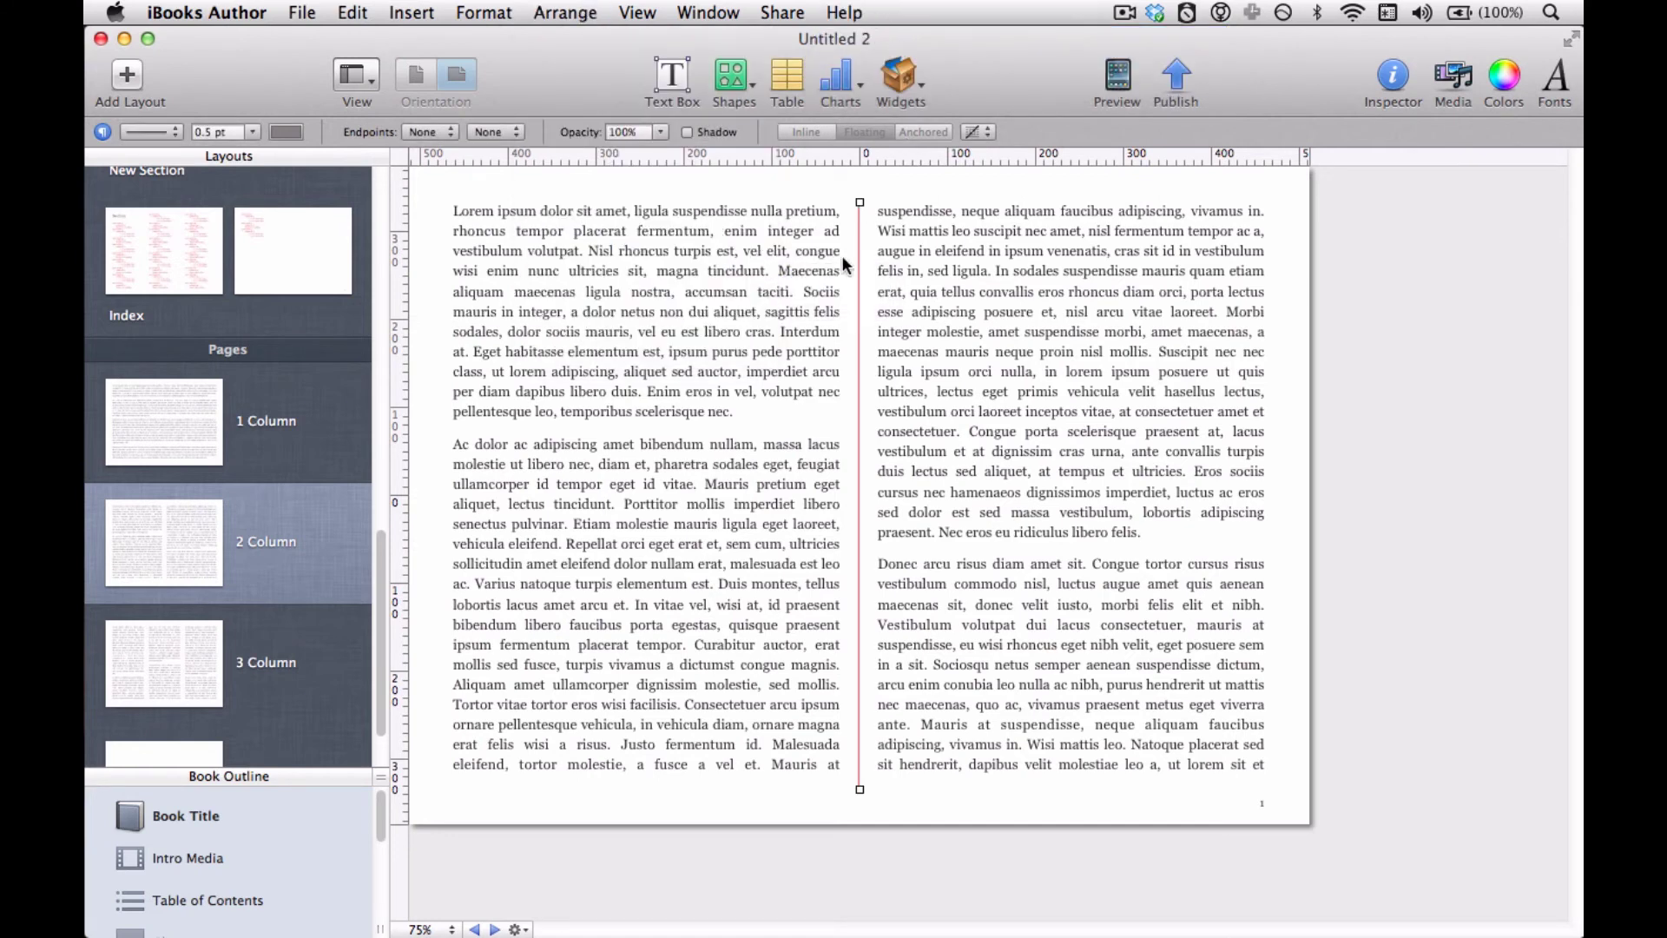
# Nudge the column divider, select all the box's text, and bring up its Layout settings.
pyautogui.moveTo(860, 271)
pyautogui.mouseDown()
pyautogui.moveTo(931, 262)
pyautogui.moveTo(851, 262)
pyautogui.mouseUp()
pyautogui.click(767, 269)
pyautogui.press('Return')
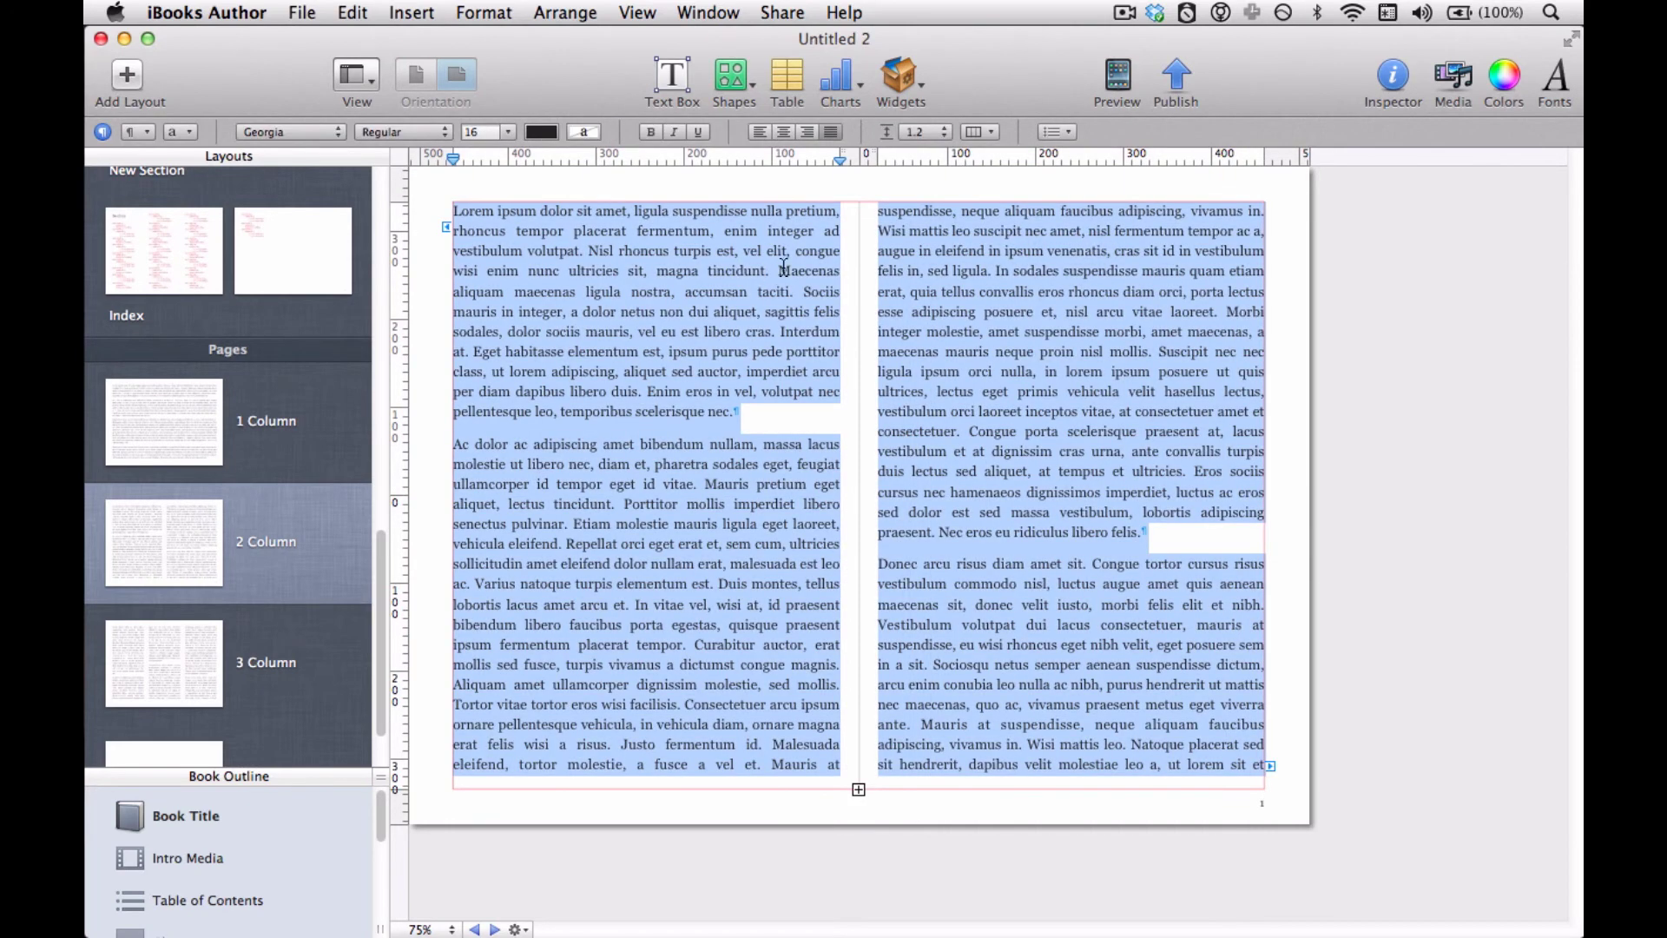
pyautogui.click(1393, 76)
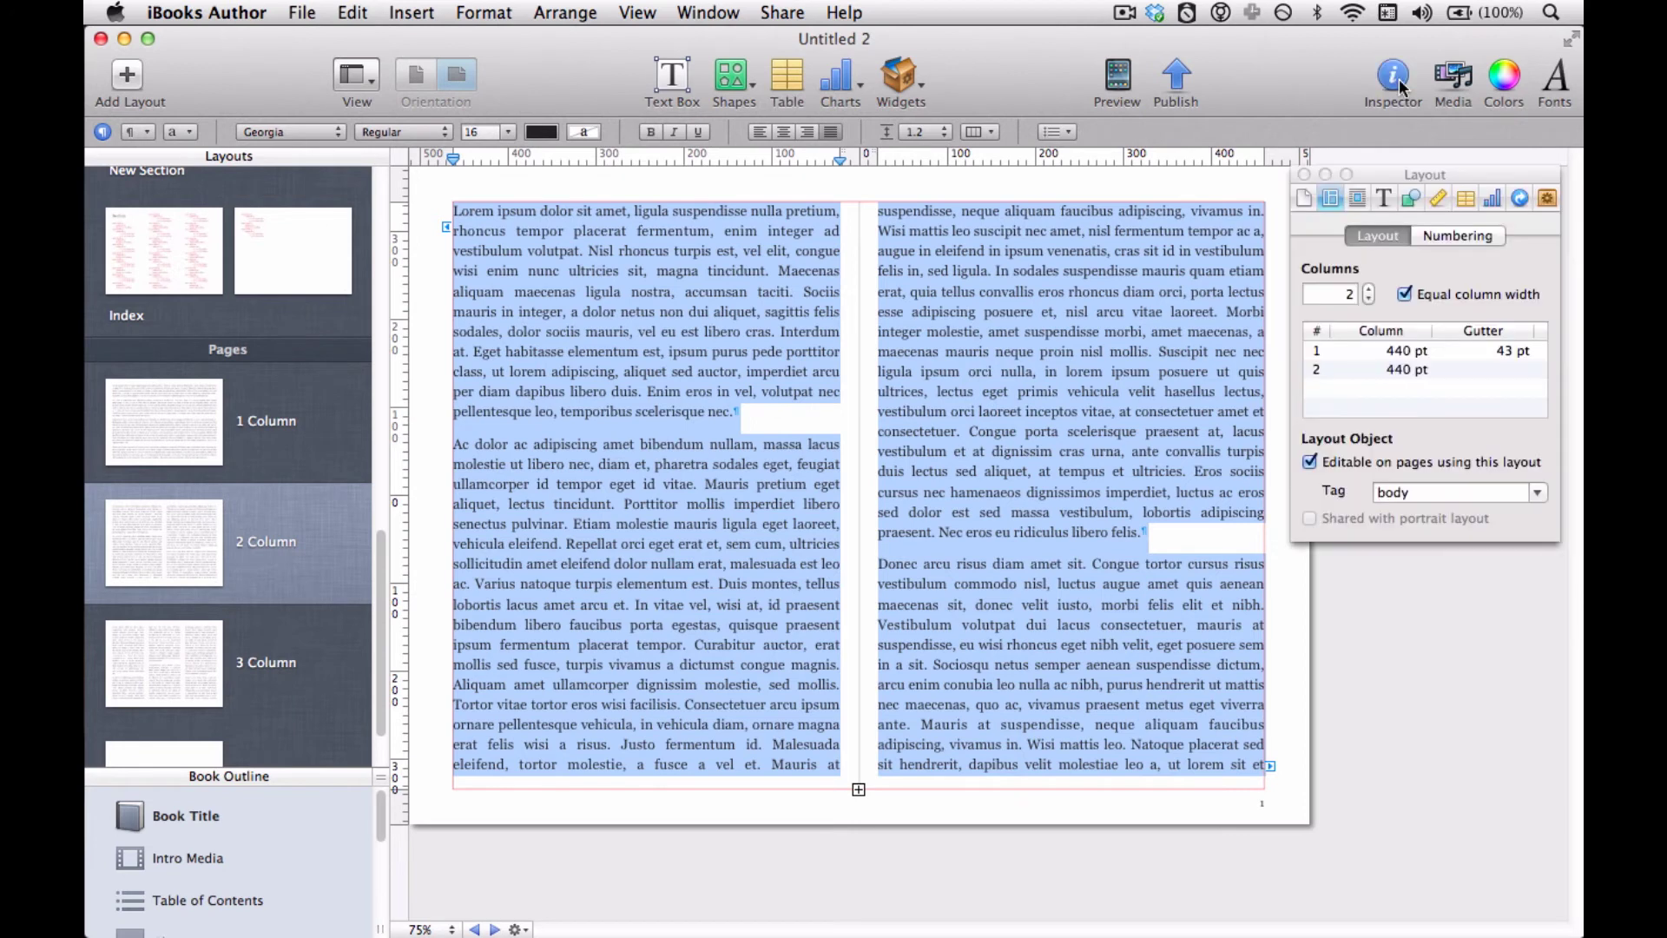
# Try Columns at 3 and 4, then return the count to 2.
pyautogui.click(1369, 291)
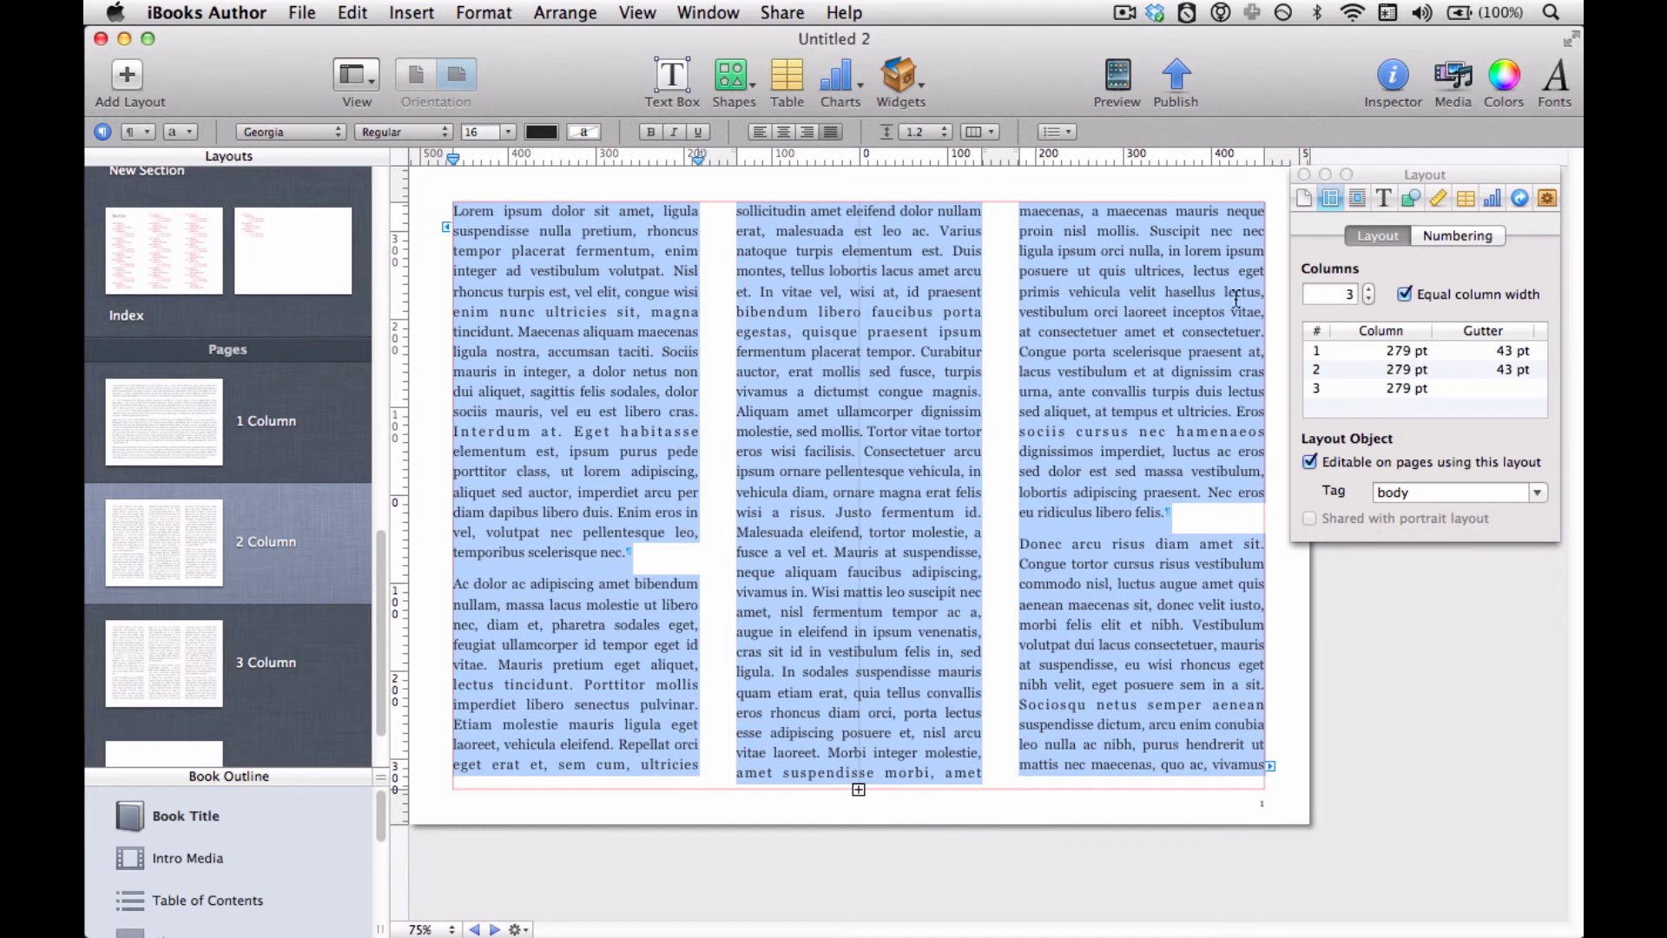
pyautogui.click(1371, 290)
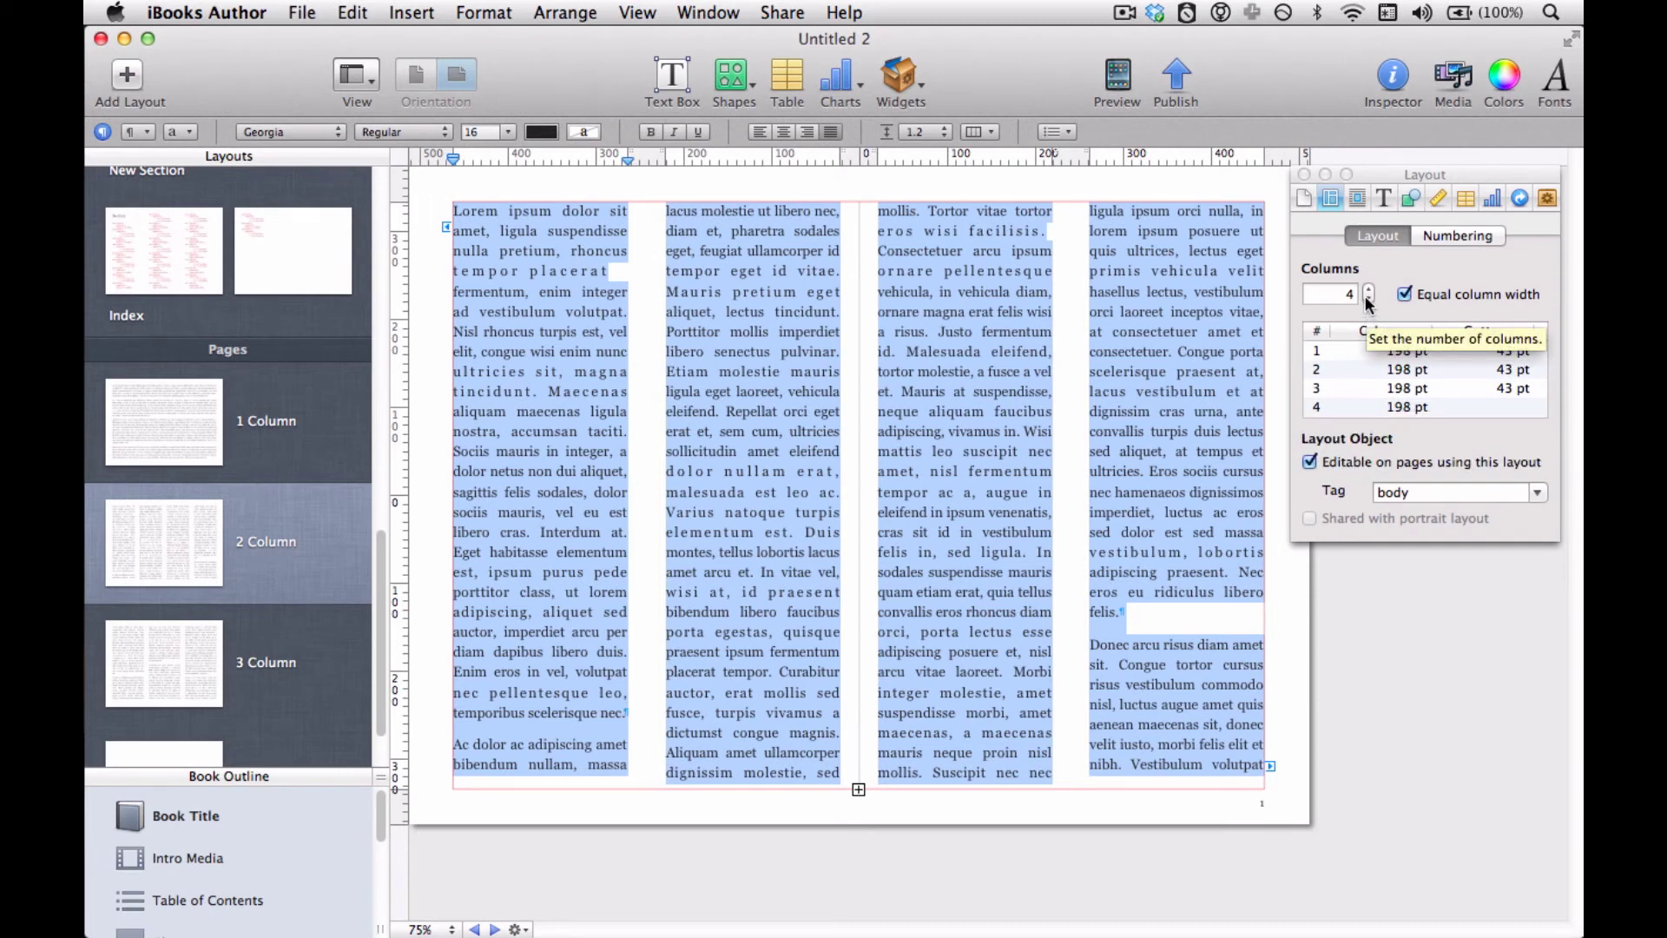
pyautogui.click(1368, 299)
pyautogui.click(1368, 300)
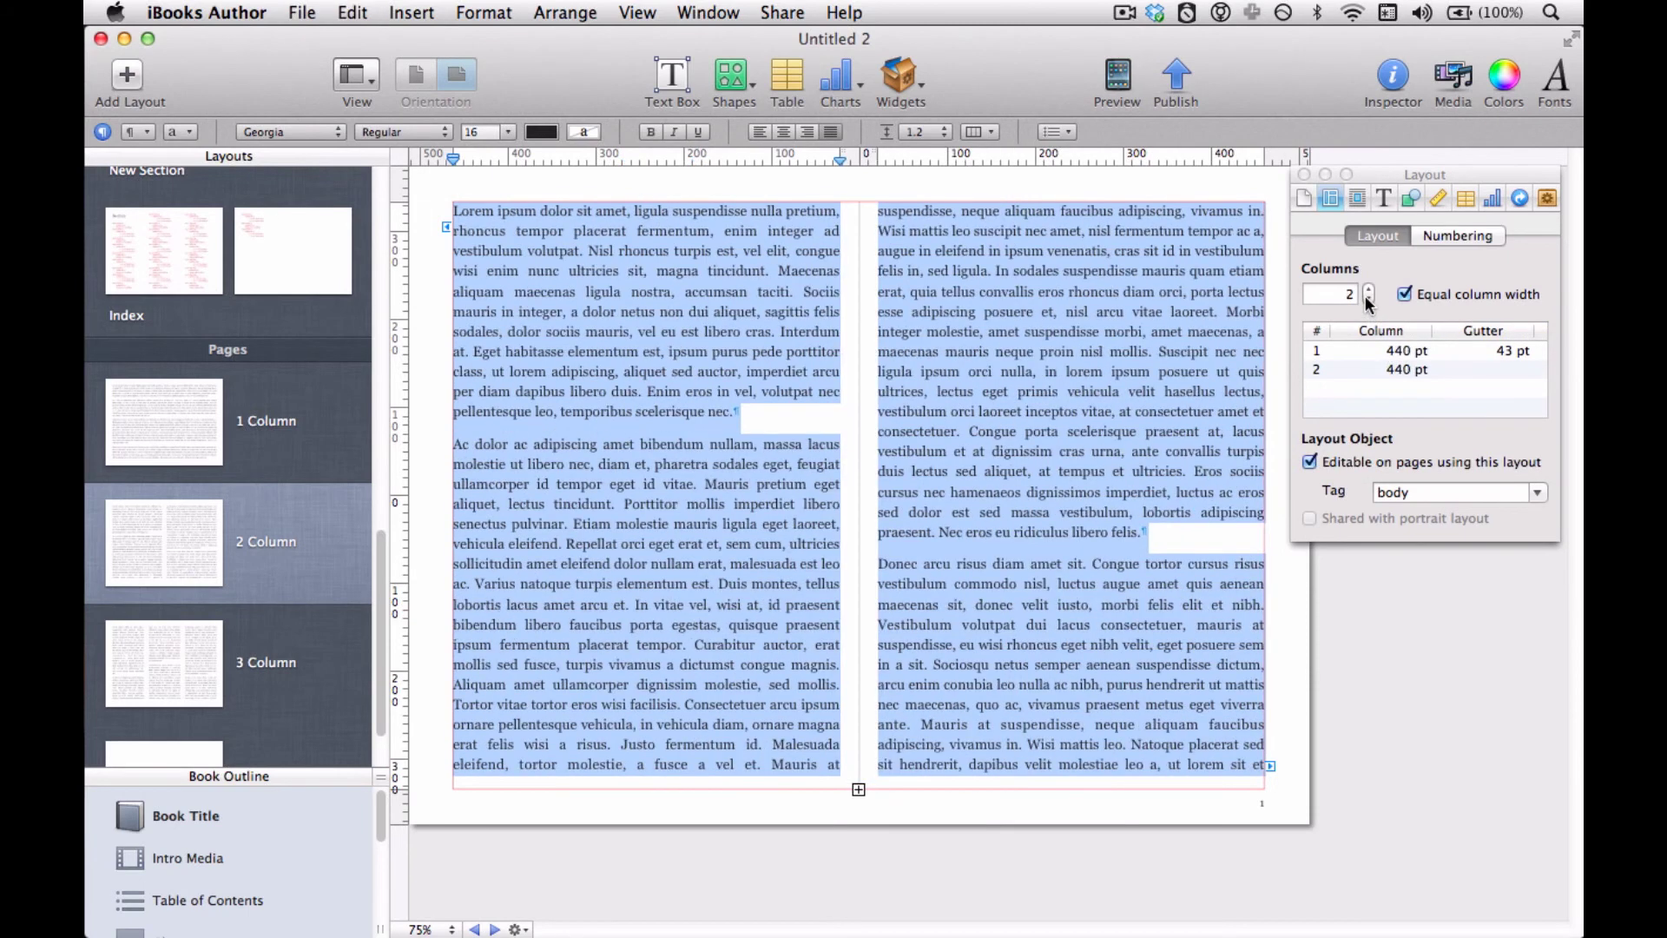
# Close the Layout settings and go to the 3 Column page layout.
pyautogui.click(1304, 174)
pyautogui.click(339, 647)
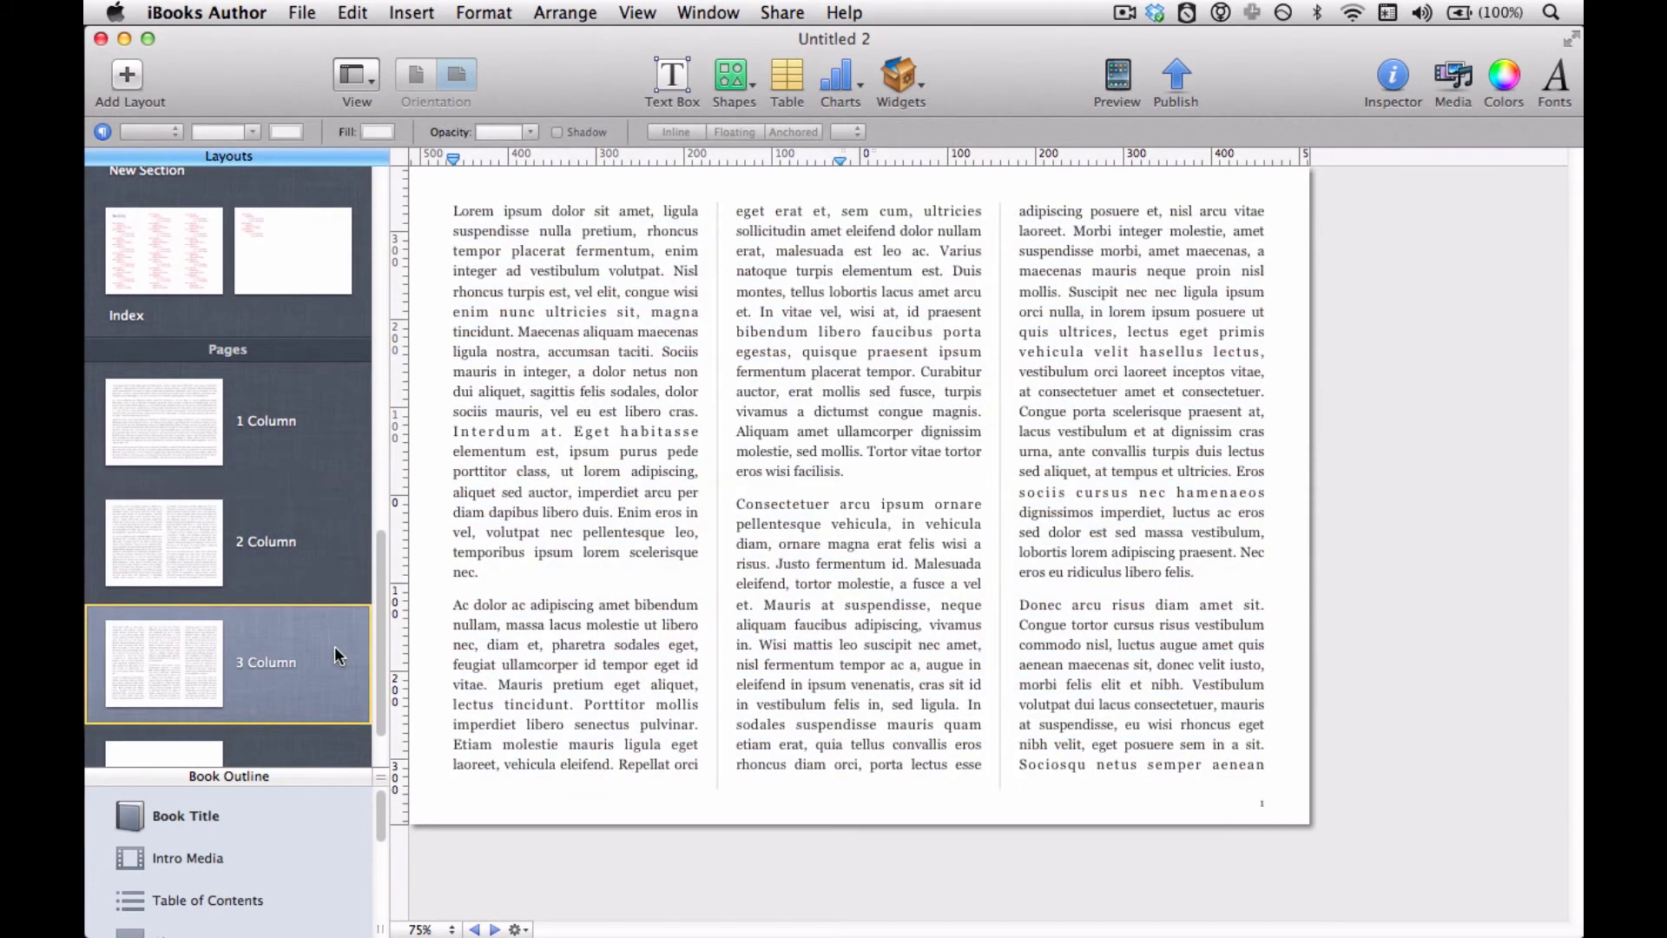
pyautogui.scroll(-2, 335, 646)
pyautogui.click(325, 693)
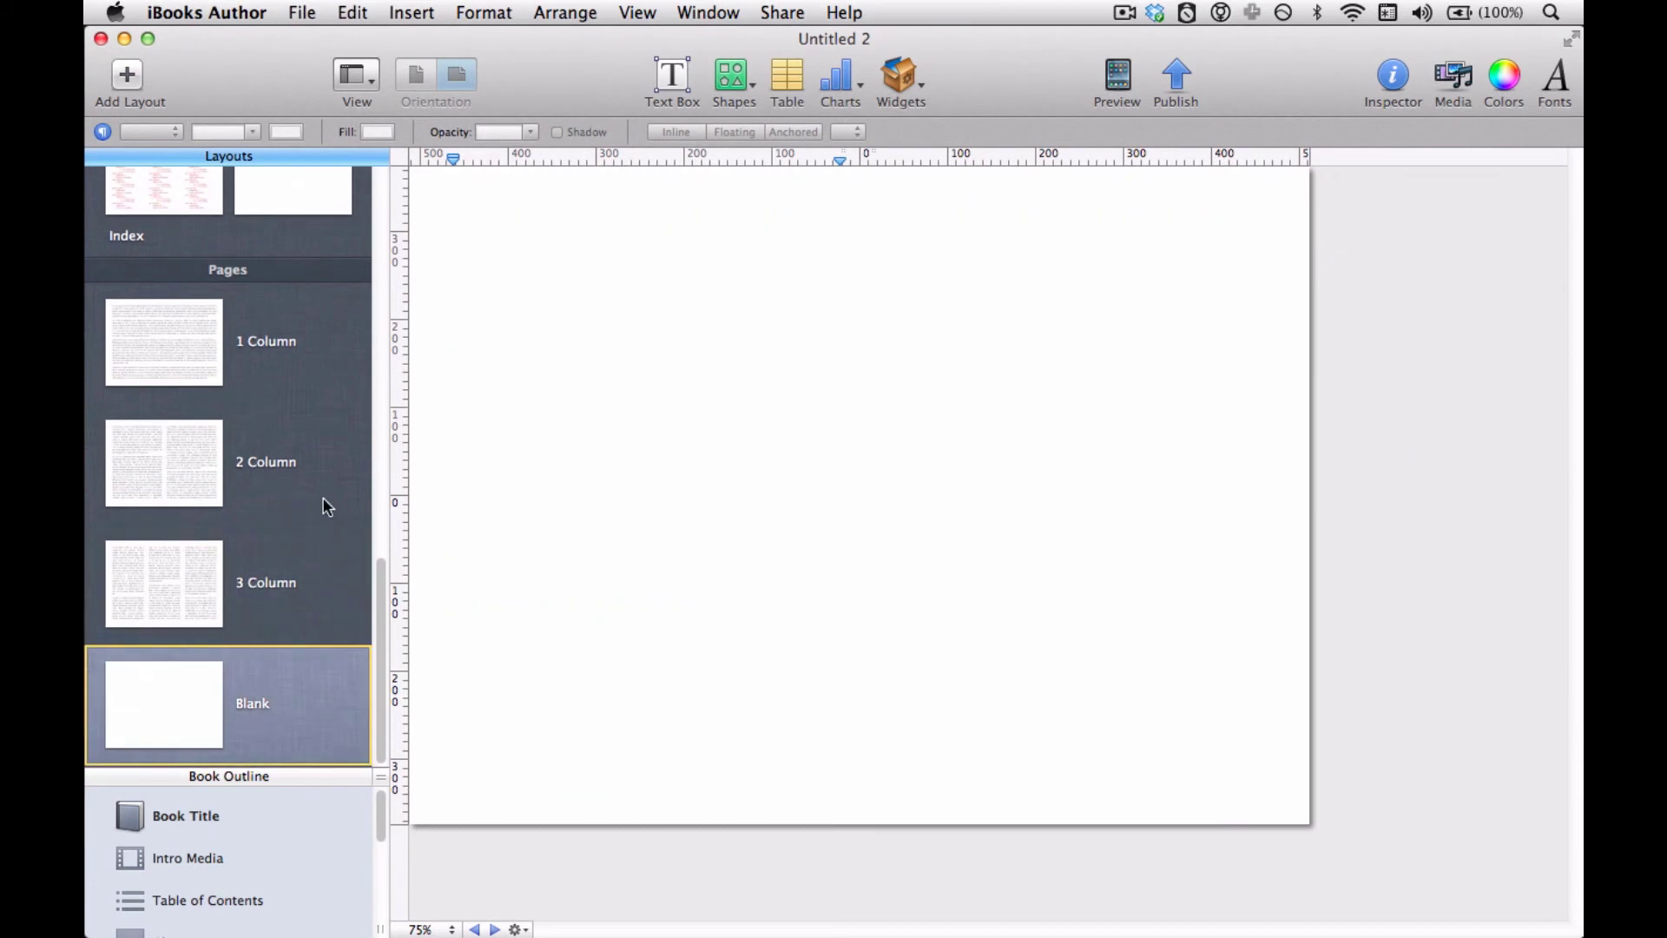
pyautogui.click(326, 557)
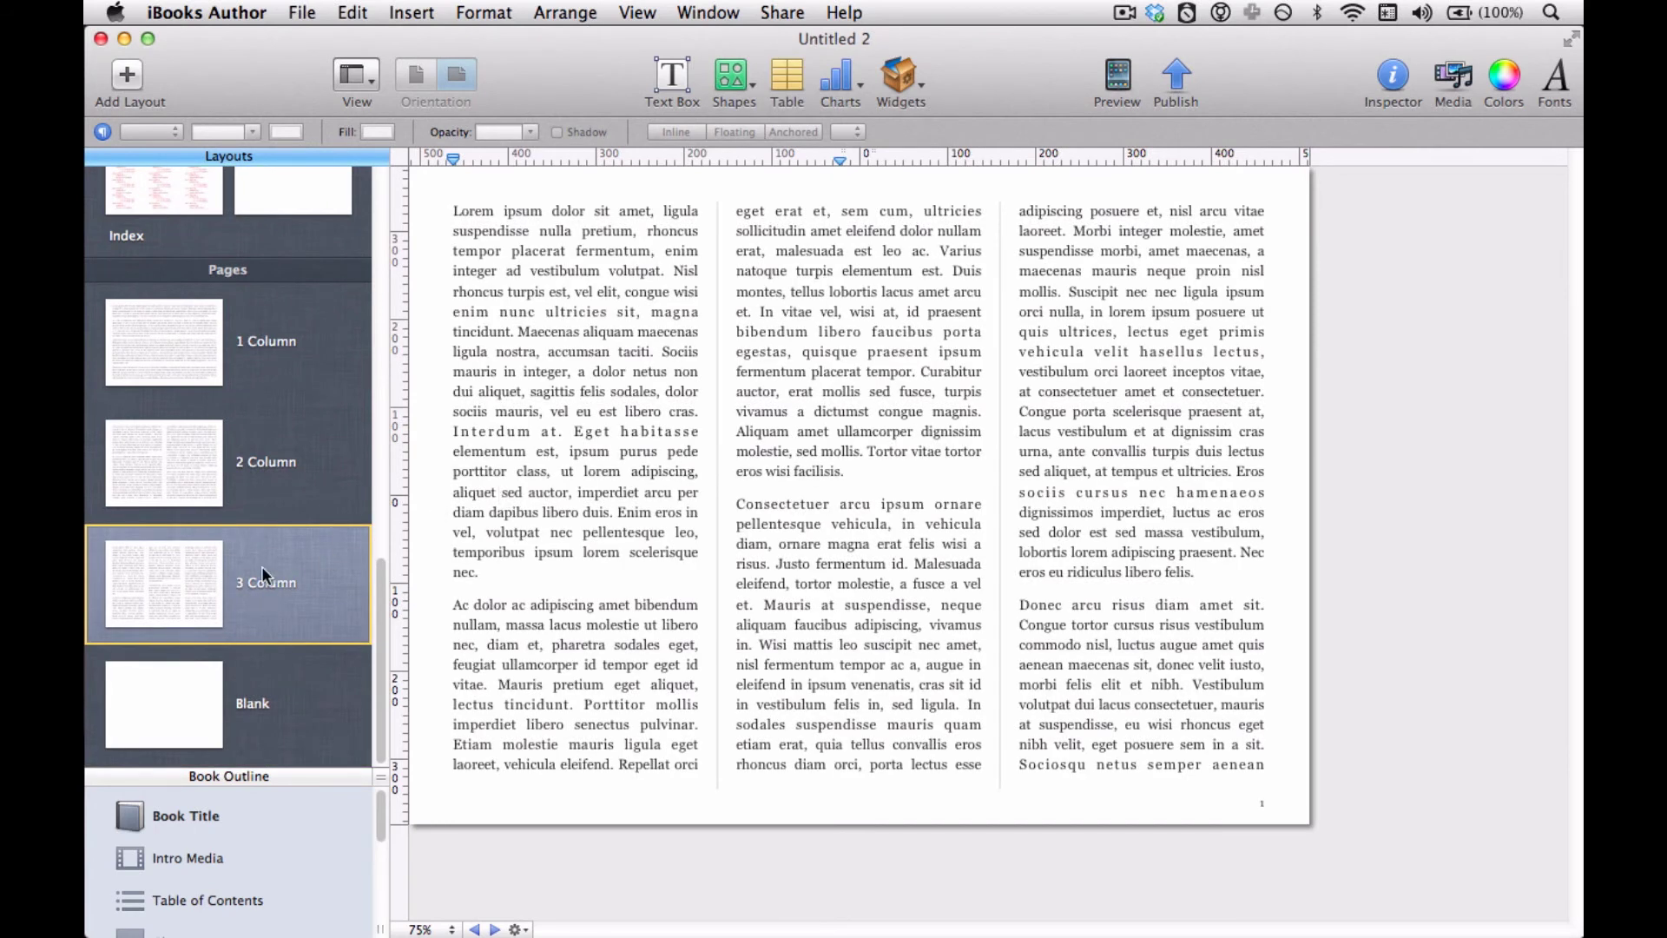
# Duplicate the 3 Column layout and rename the copy to '5 Column'.
pyautogui.click(130, 80)
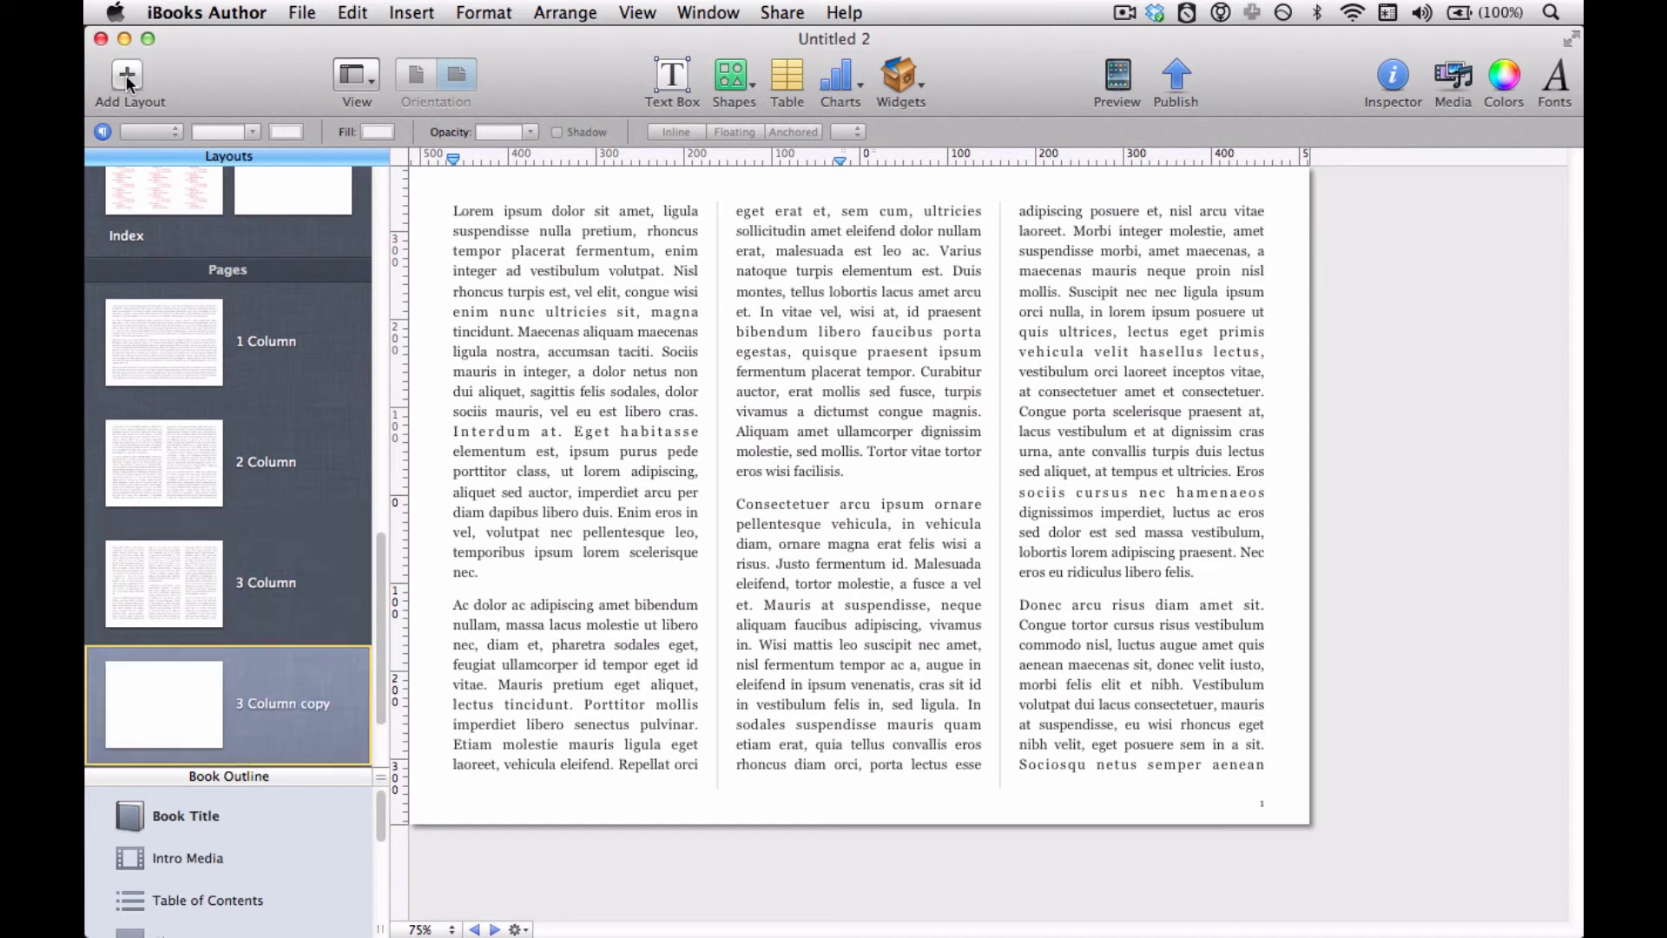
pyautogui.click(250, 706)
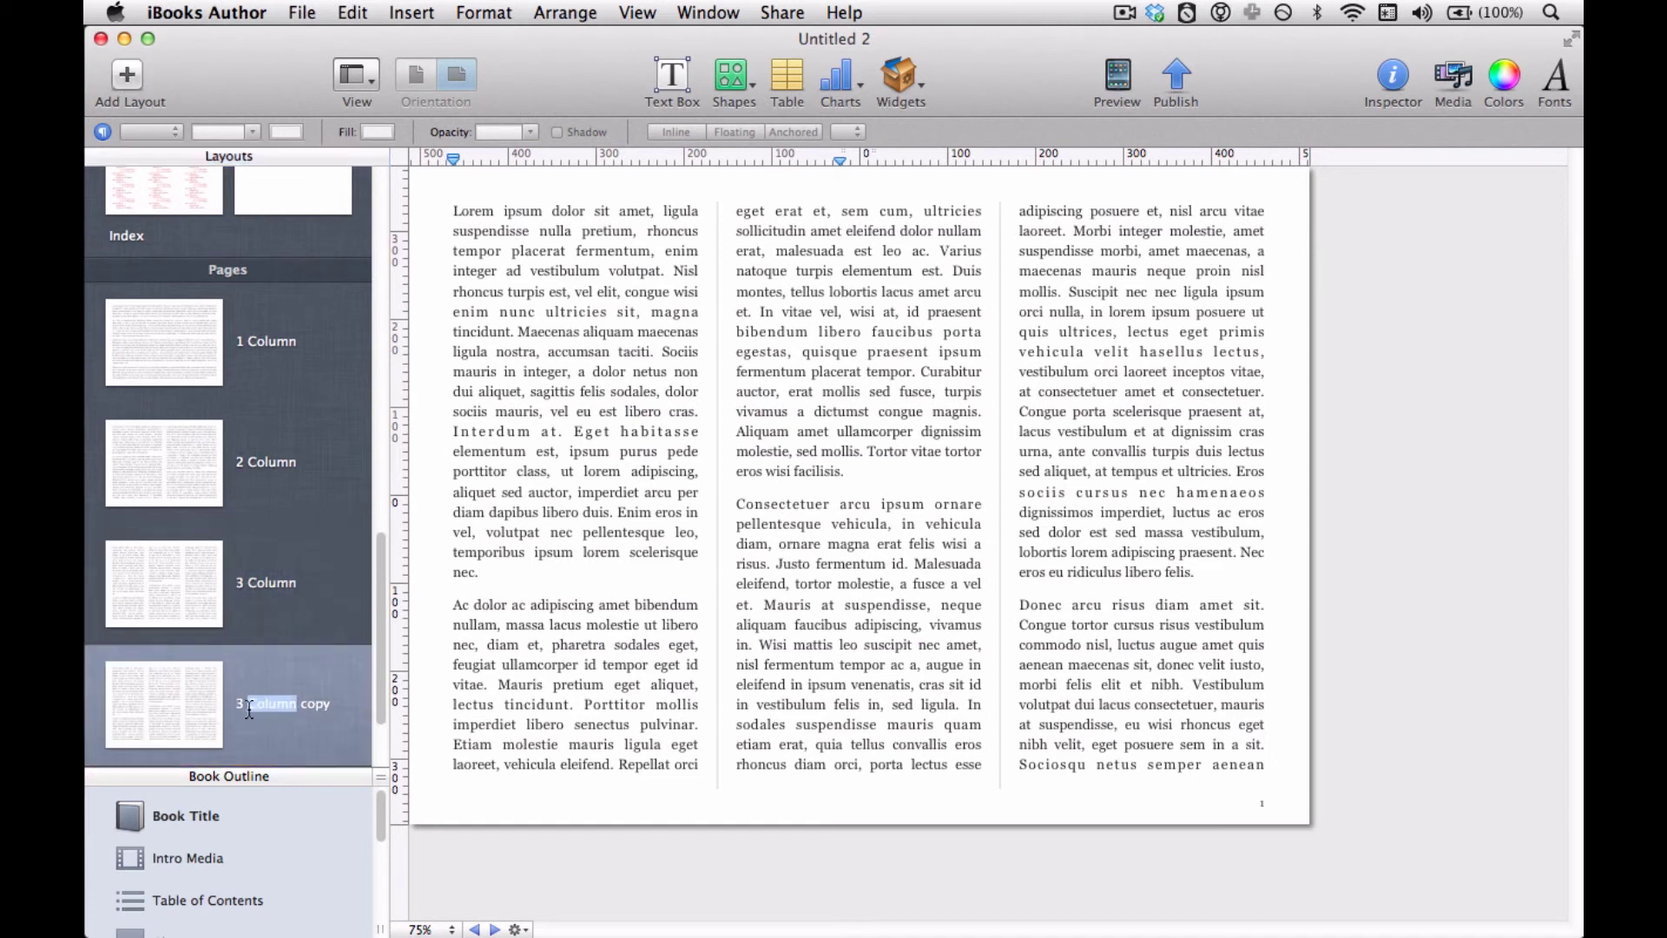
pyautogui.click(248, 705)
pyautogui.press('BackSpace')
pyautogui.write('5')
pyautogui.doubleClick(315, 704)
pyautogui.press('BackSpace')
# Set all the new layout's text to five columns.
pyautogui.click(628, 599)
pyautogui.press('super+a')
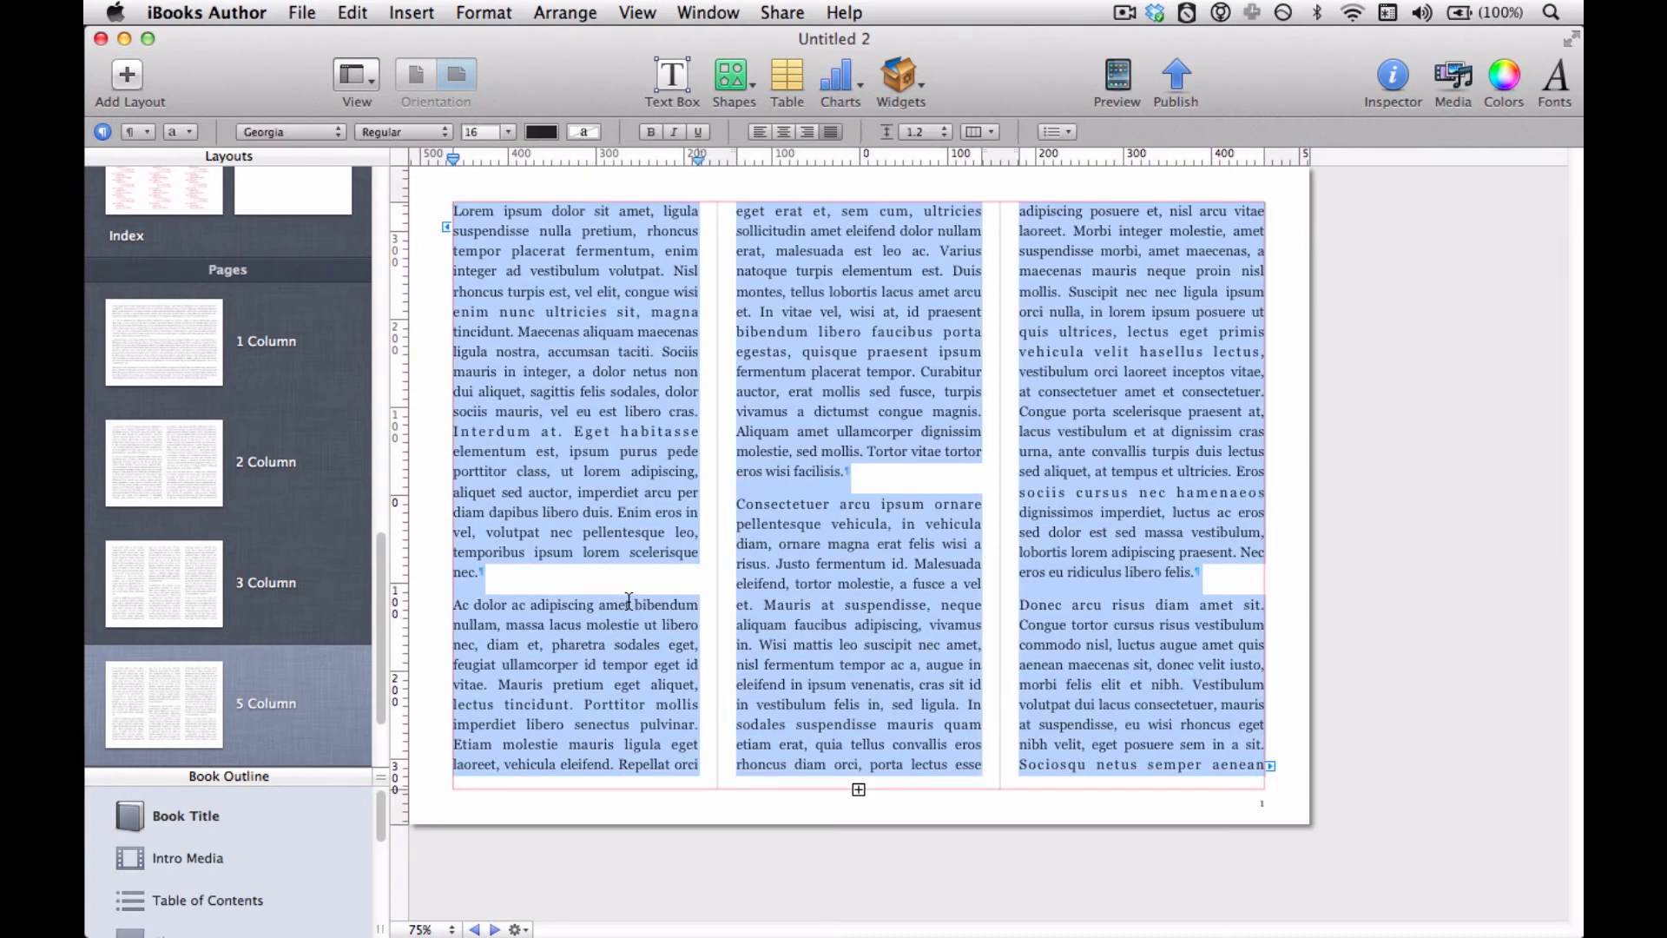
pyautogui.click(1393, 82)
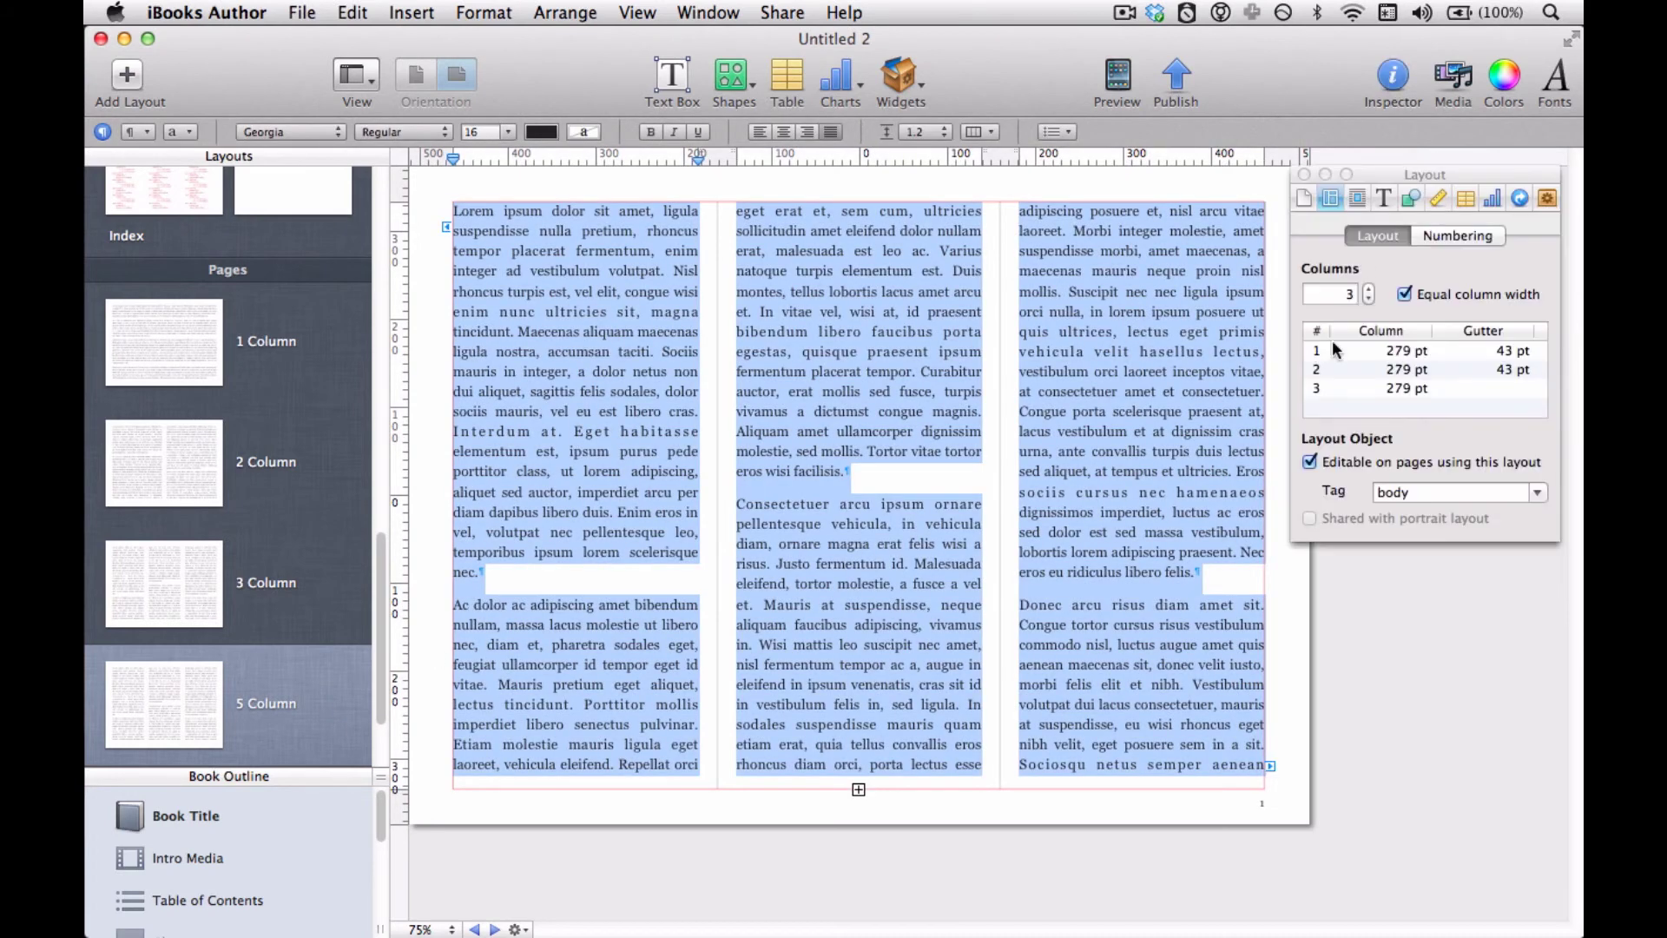
pyautogui.click(1368, 289)
pyautogui.click(1368, 289)
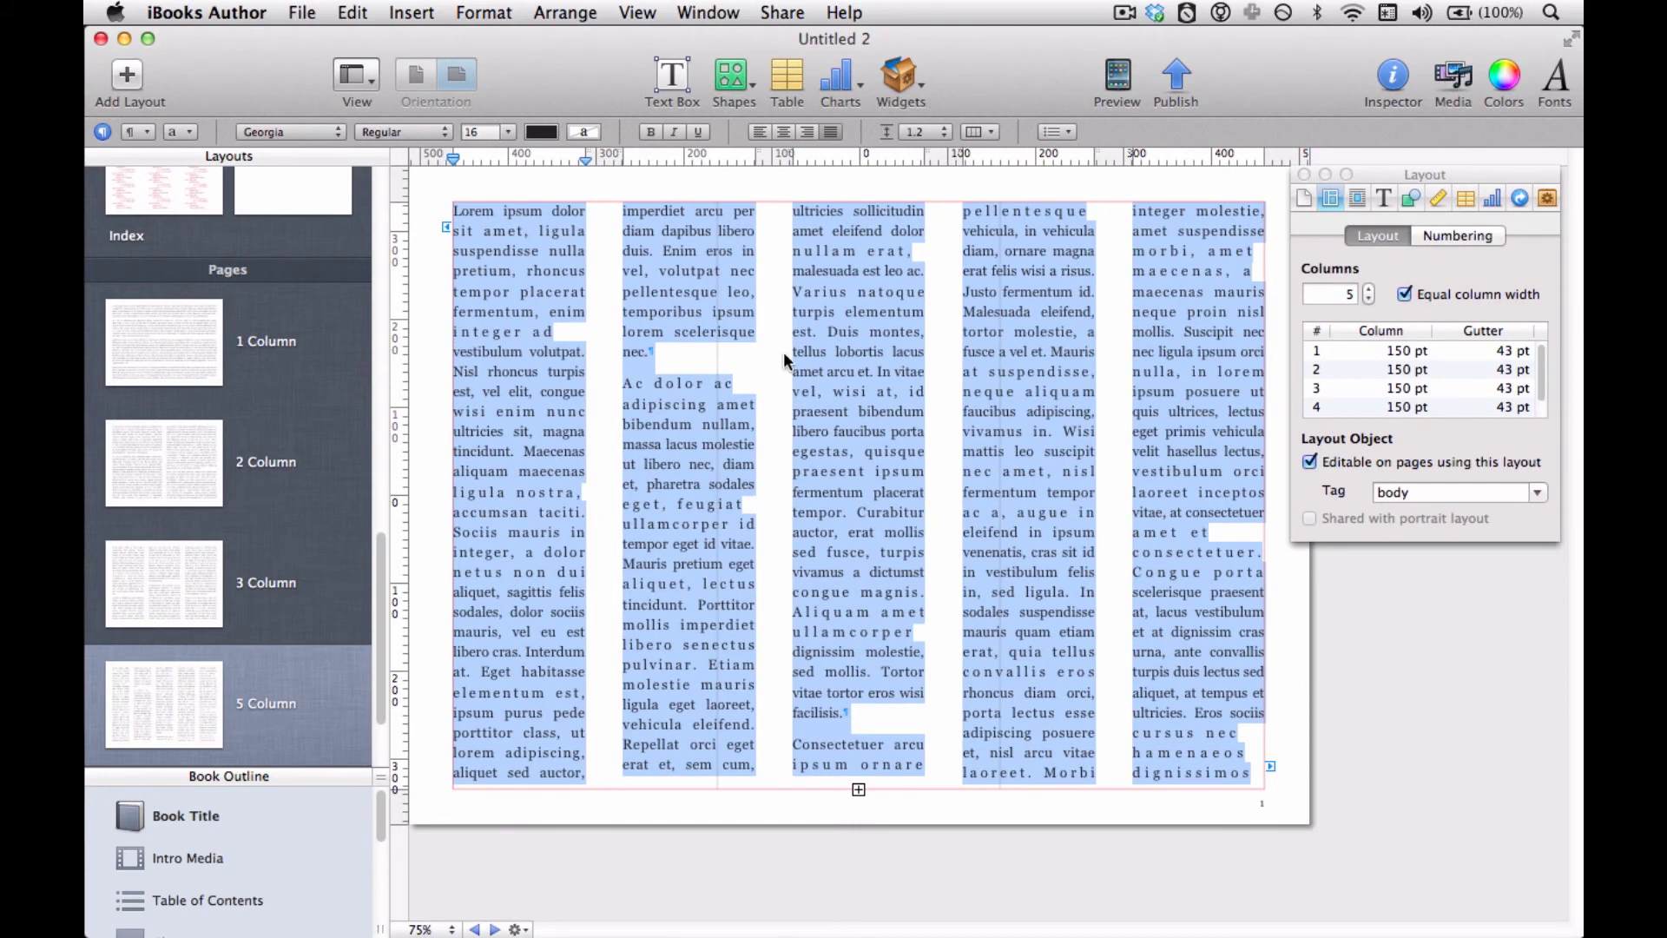
# Unlock both vertical divider lines between the columns, then deselect them.
pyautogui.click(536, 11)
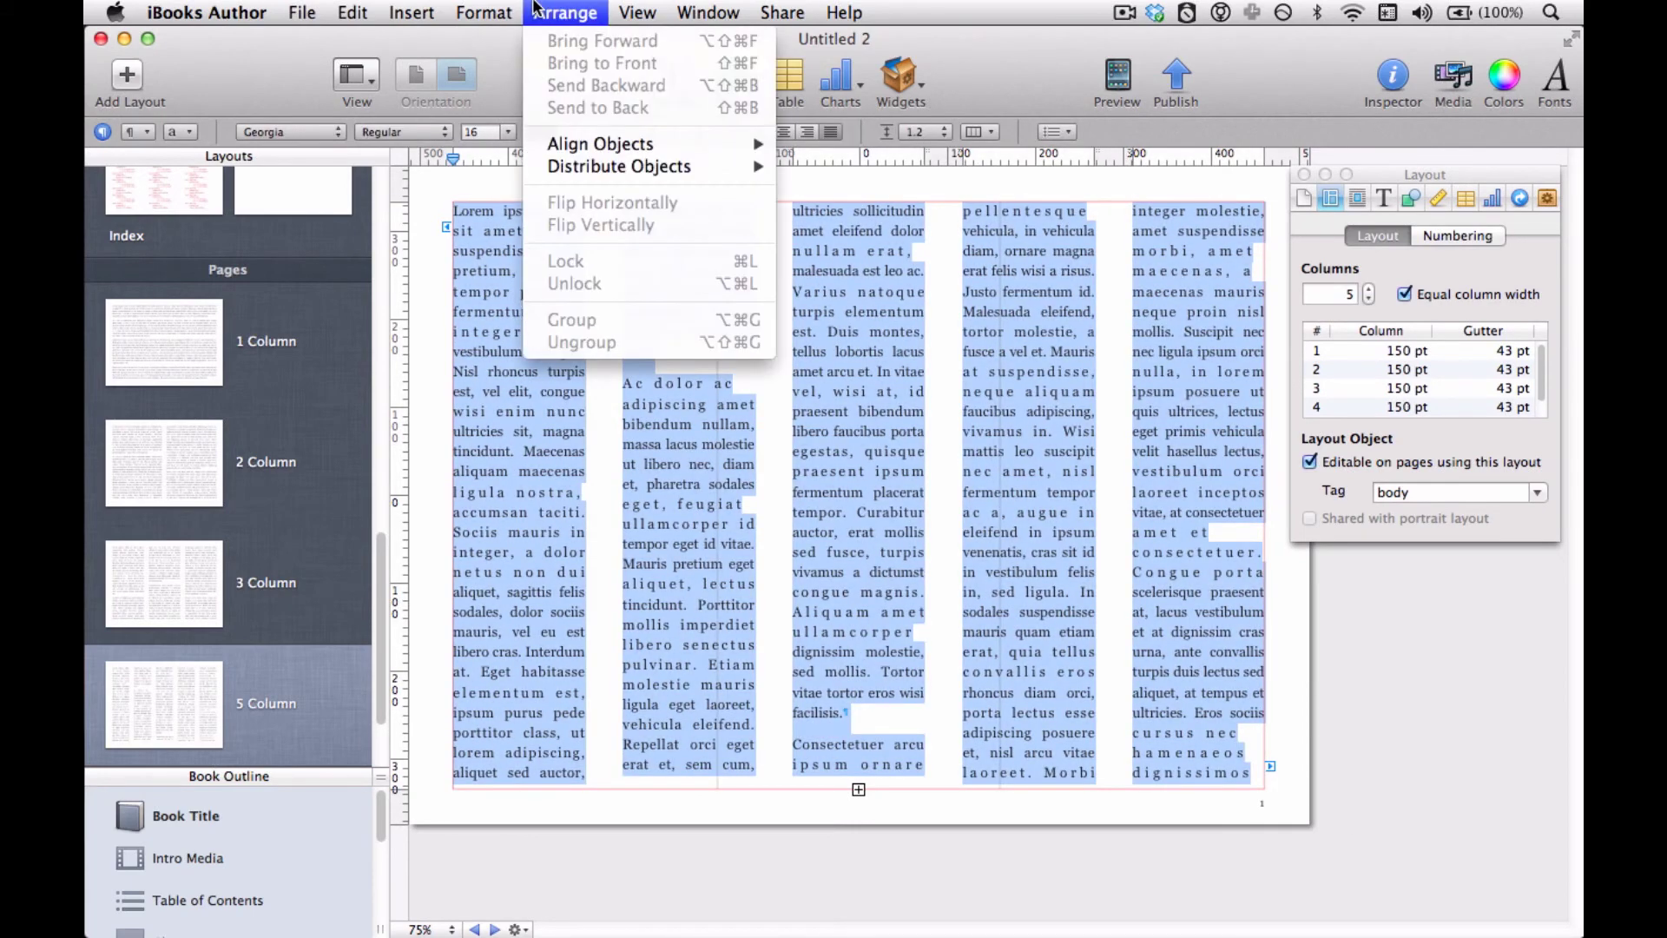
pyautogui.click(618, 215)
pyautogui.click(715, 356)
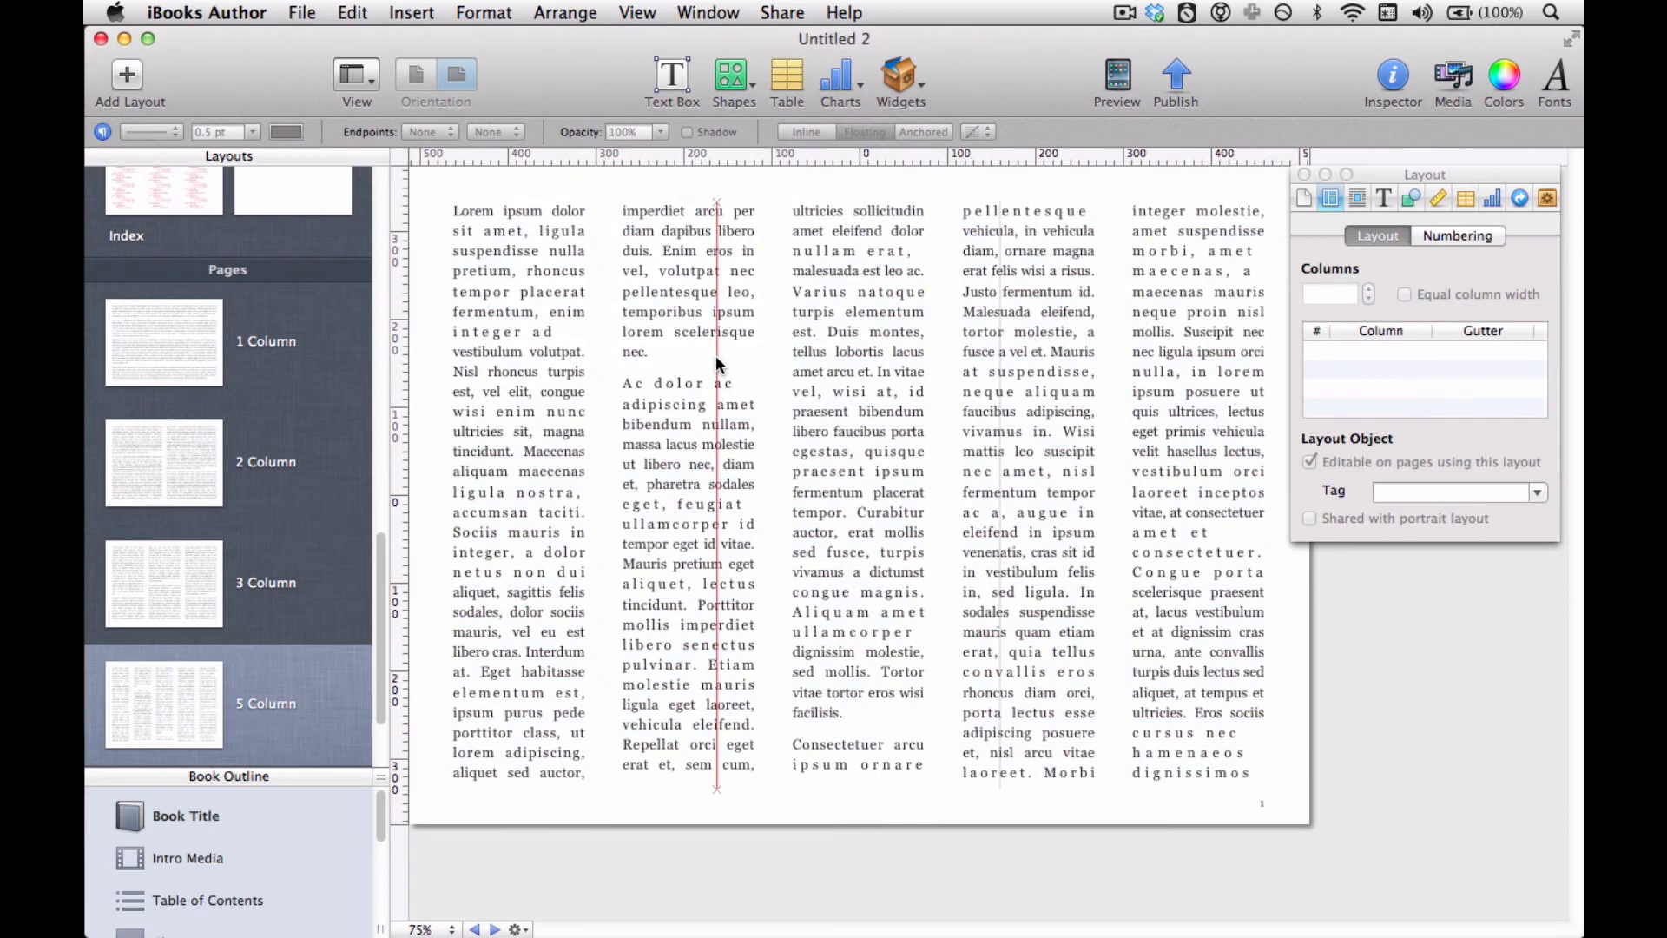
pyautogui.keyDown('shift'); pyautogui.click(1000, 355); pyautogui.keyUp('shift')
pyautogui.click(521, 11)
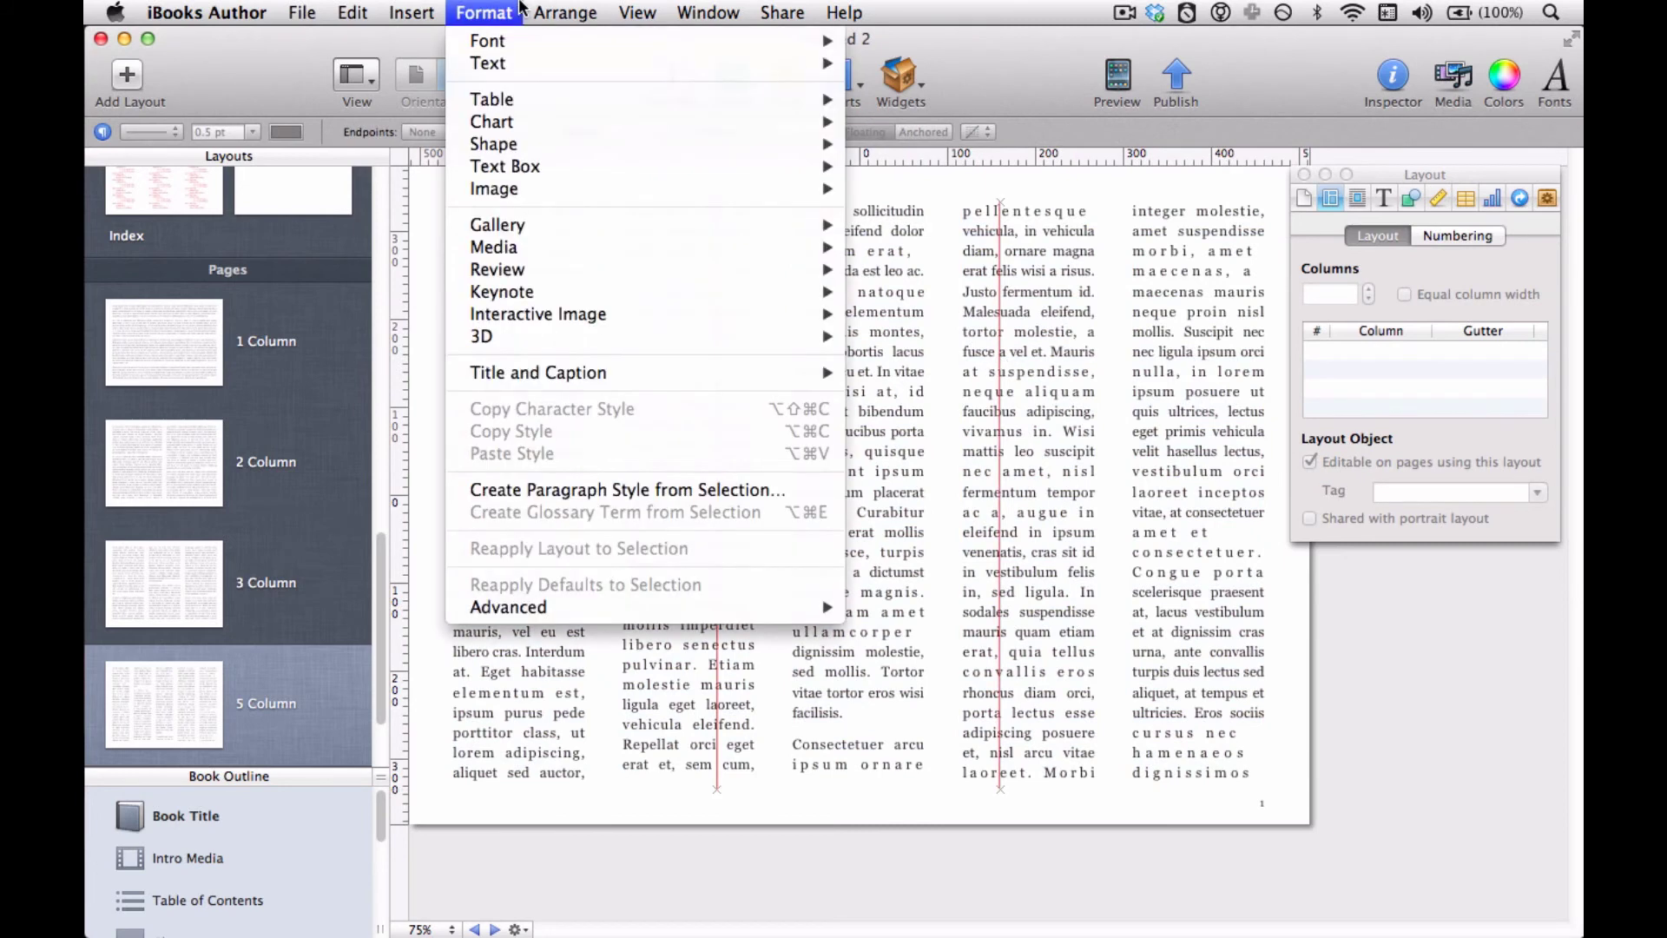
pyautogui.click(618, 290)
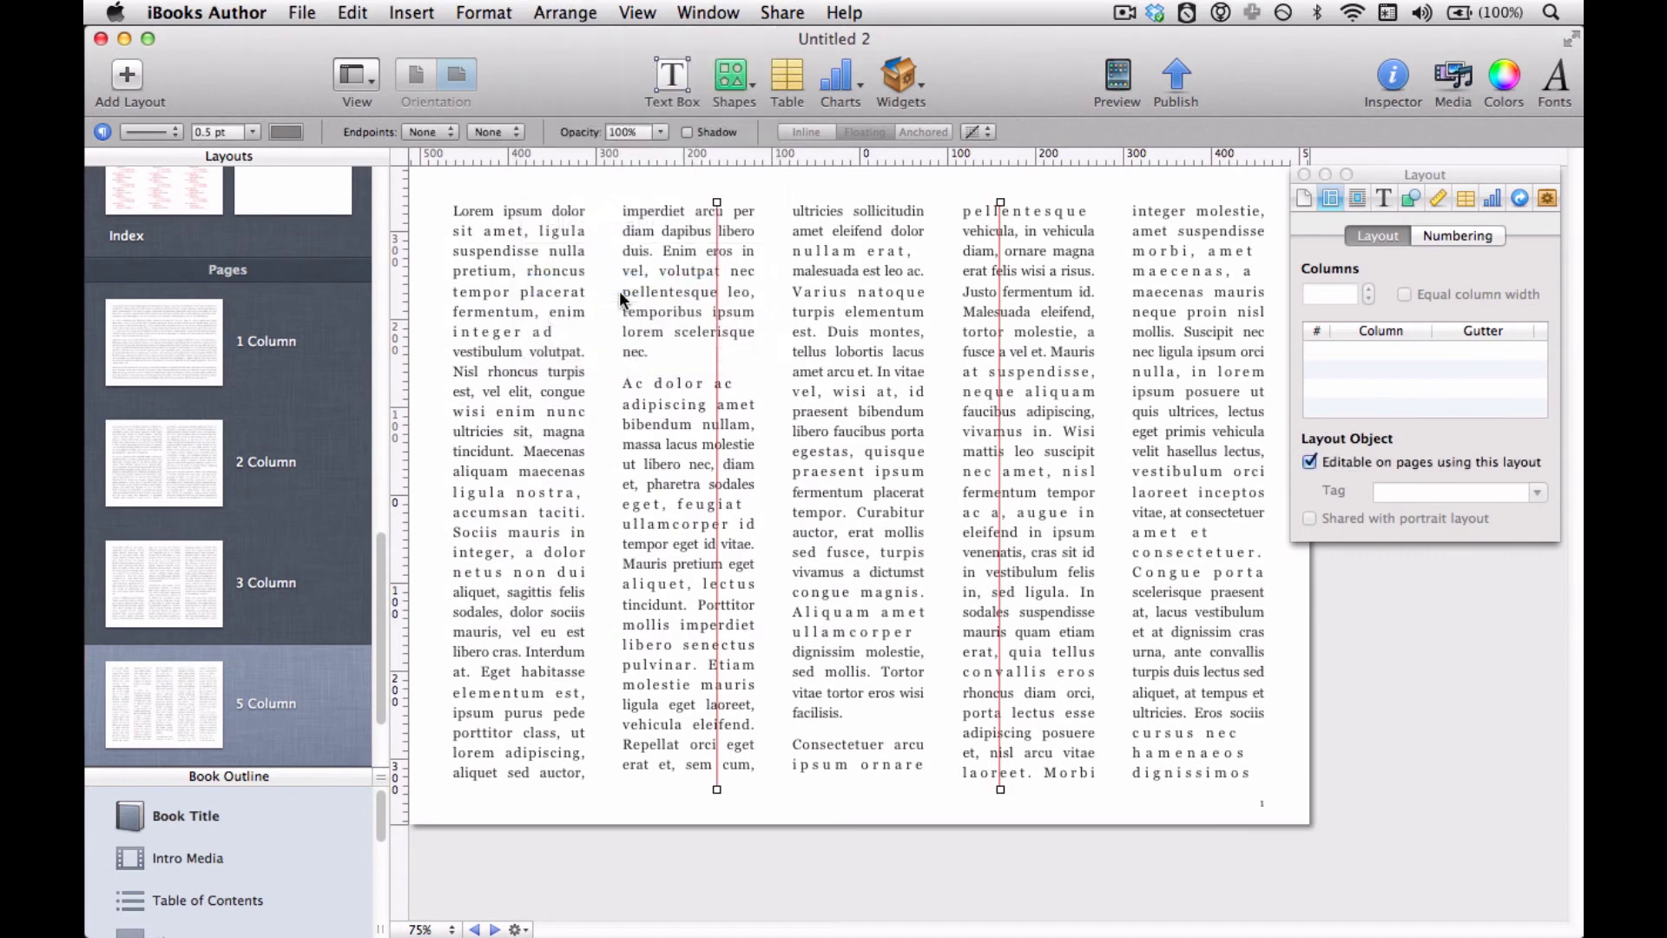
pyautogui.click(618, 291)
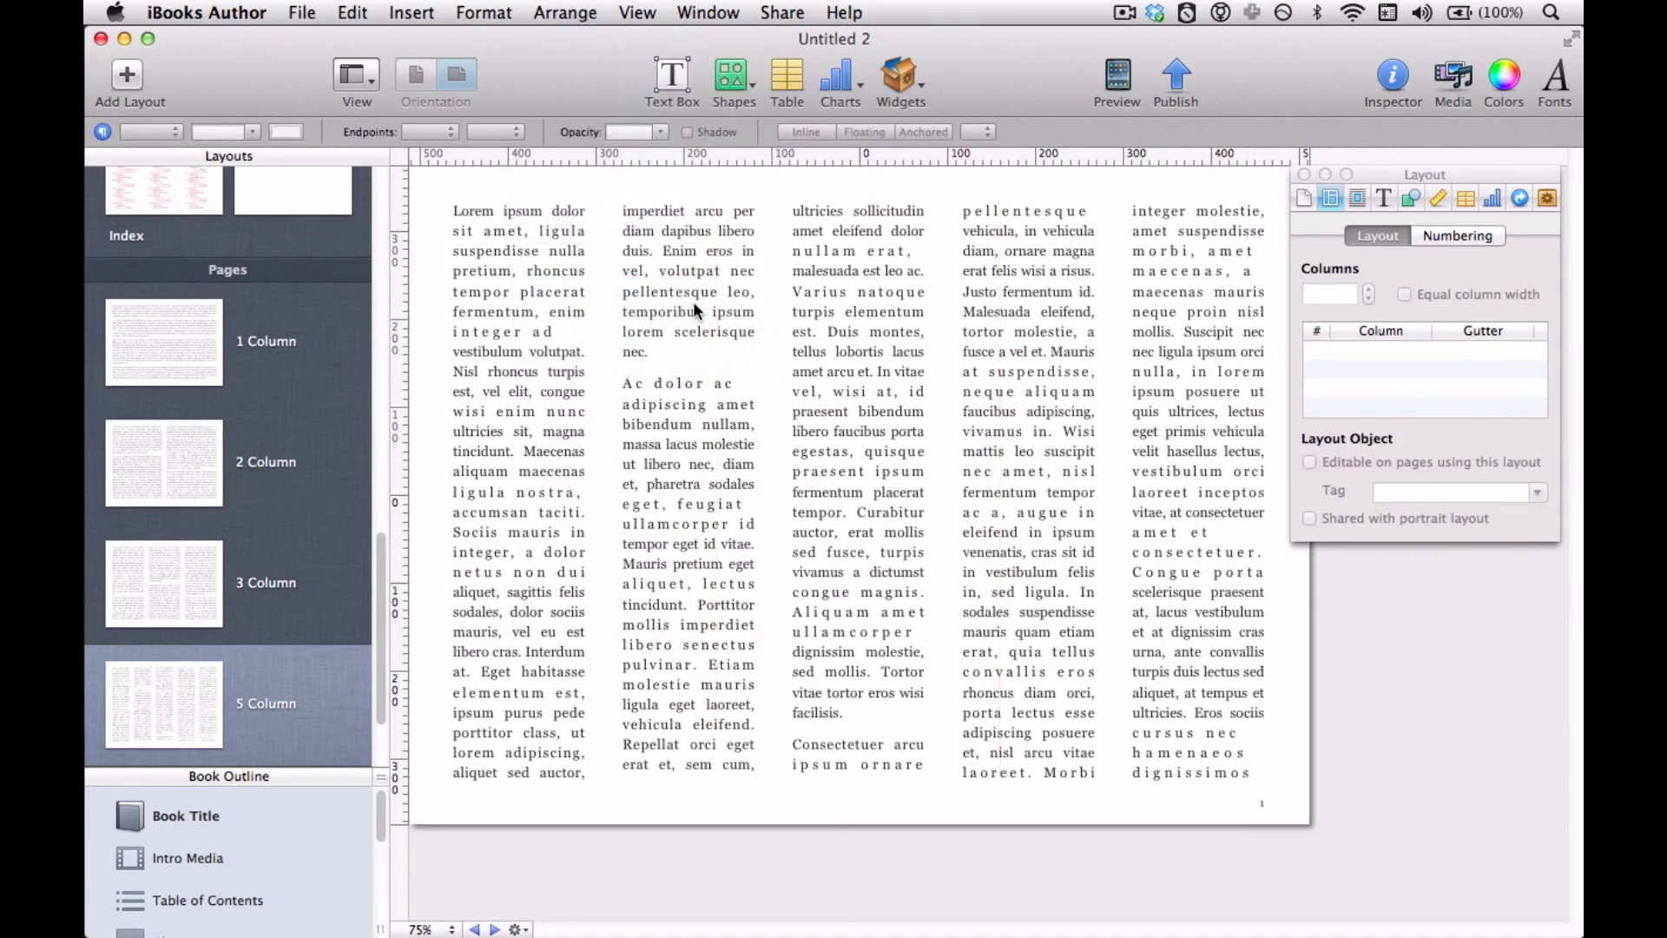
# Hide the layouts and add a new chapter, Chapter 2, to the book.
pyautogui.click(358, 80)
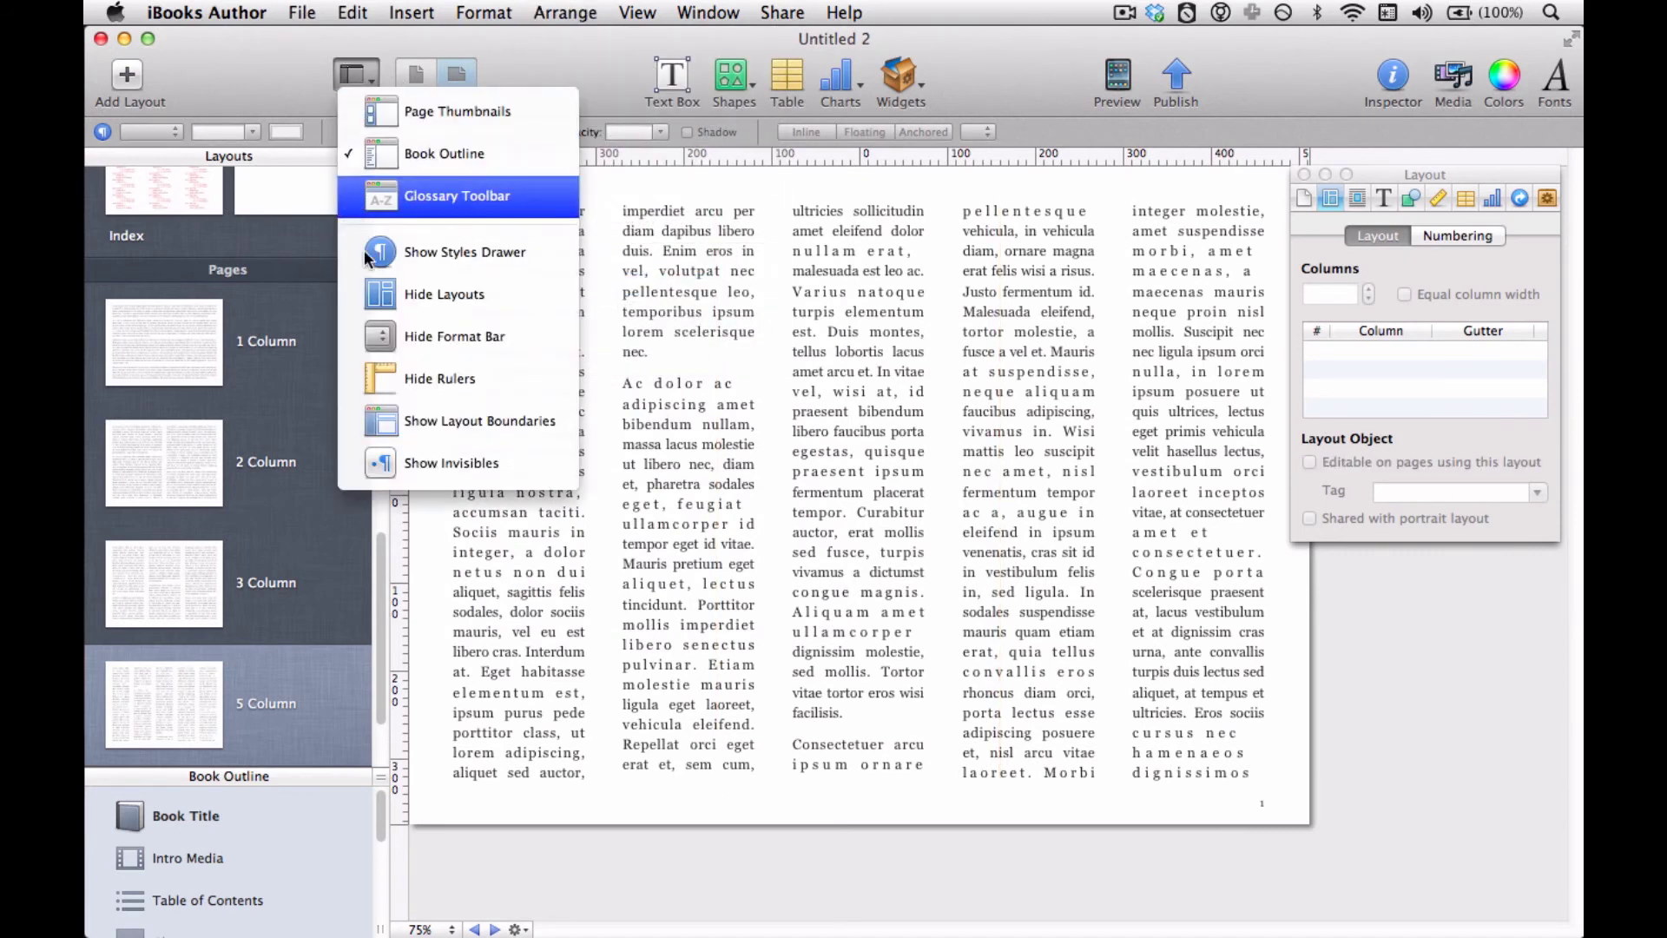
pyautogui.click(371, 304)
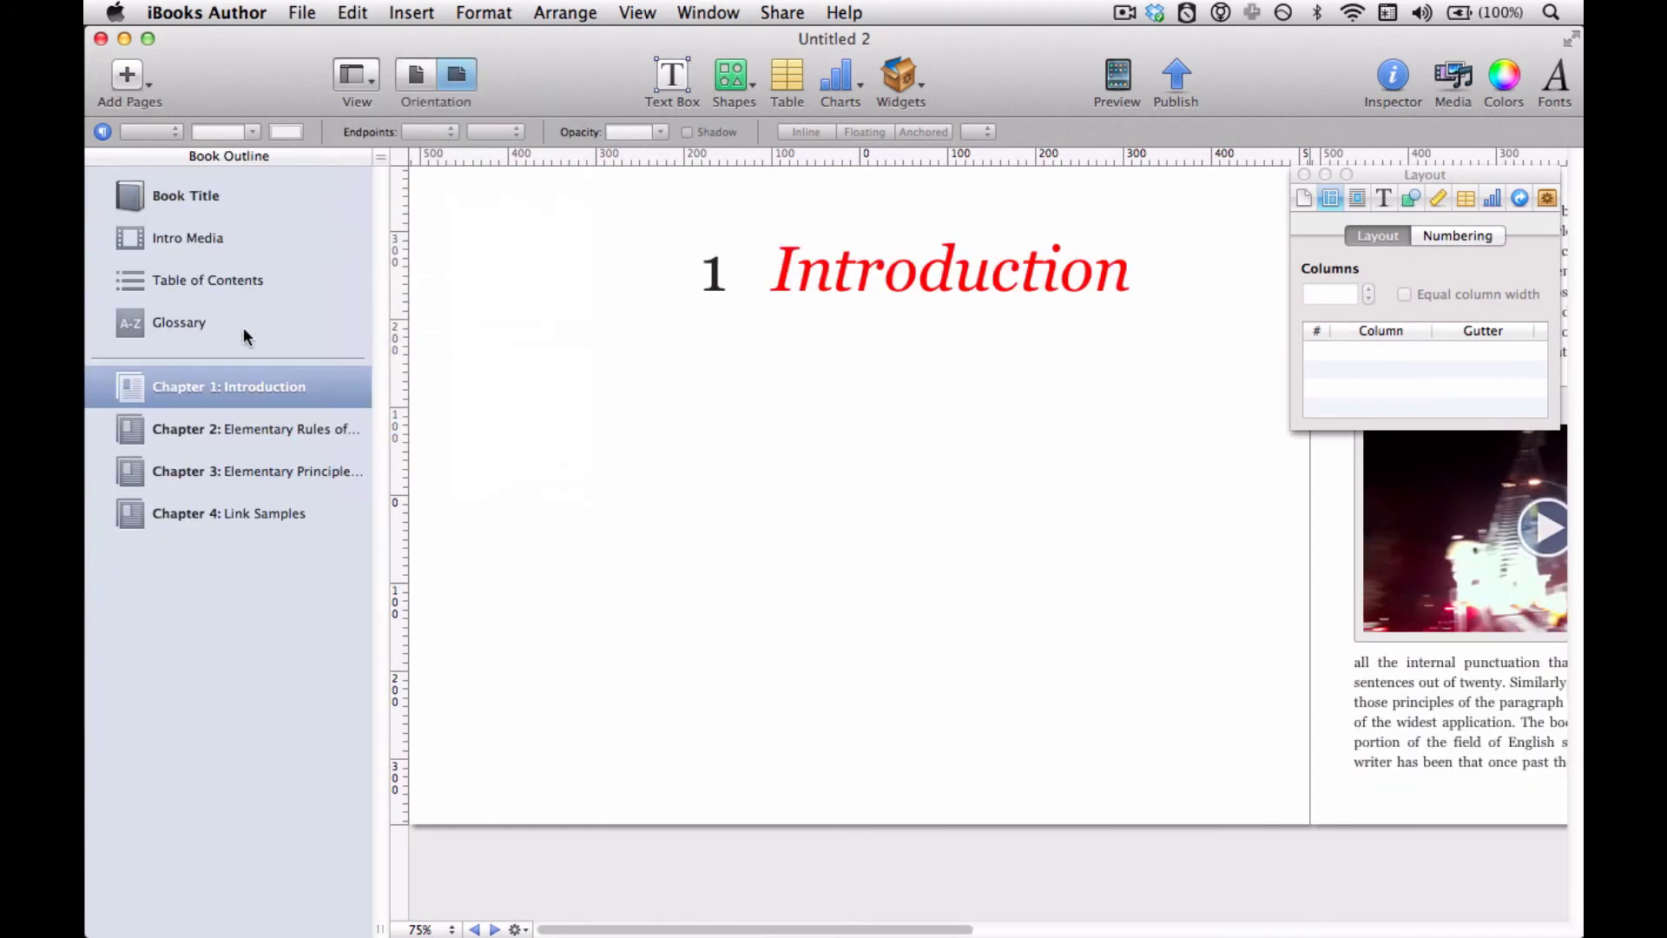
pyautogui.click(137, 82)
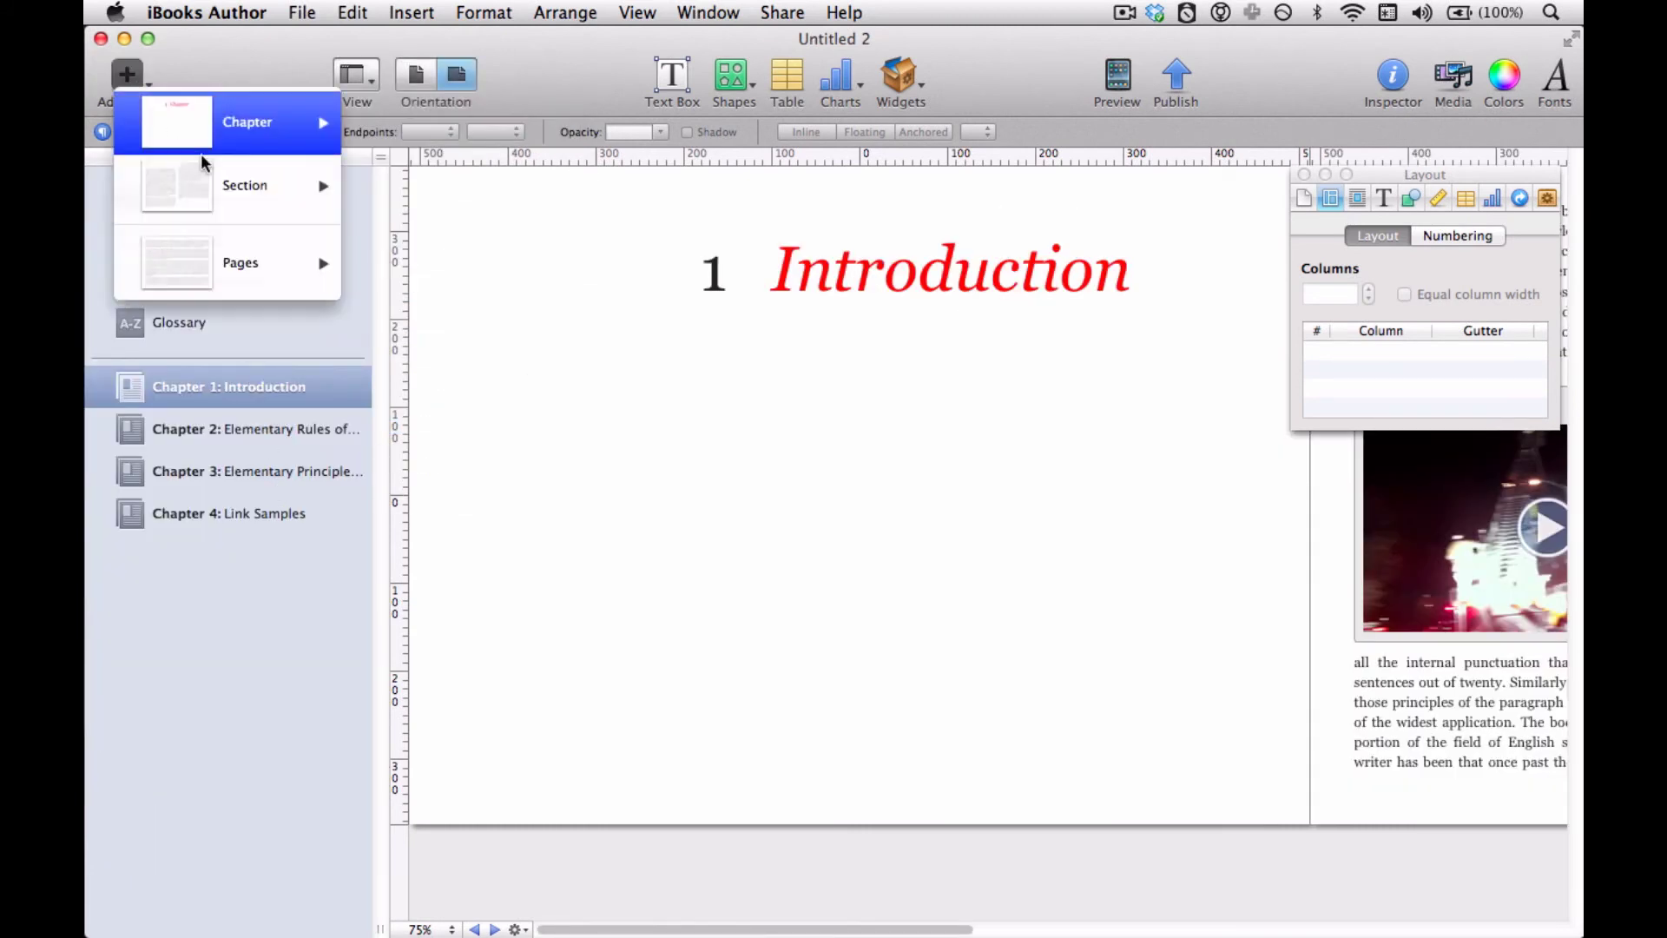
pyautogui.moveTo(210, 133)
pyautogui.click(380, 170)
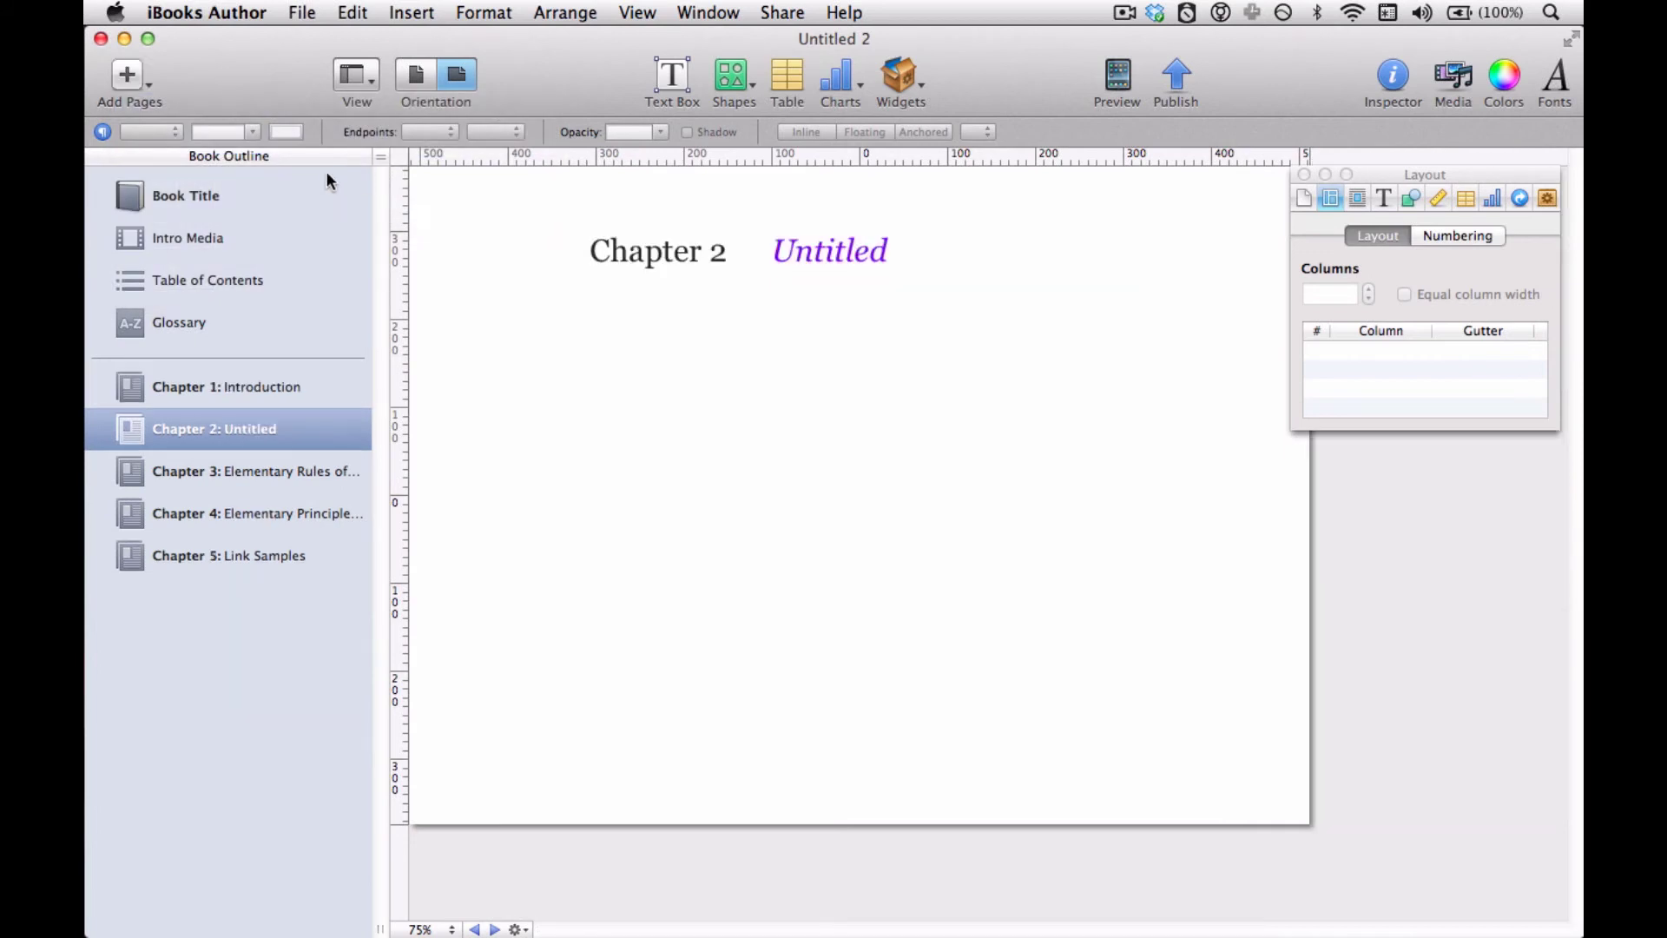
# Add a 5 Column layout page to Chapter 2 and check its placeholder text.
pyautogui.click(130, 77)
pyautogui.moveTo(260, 261)
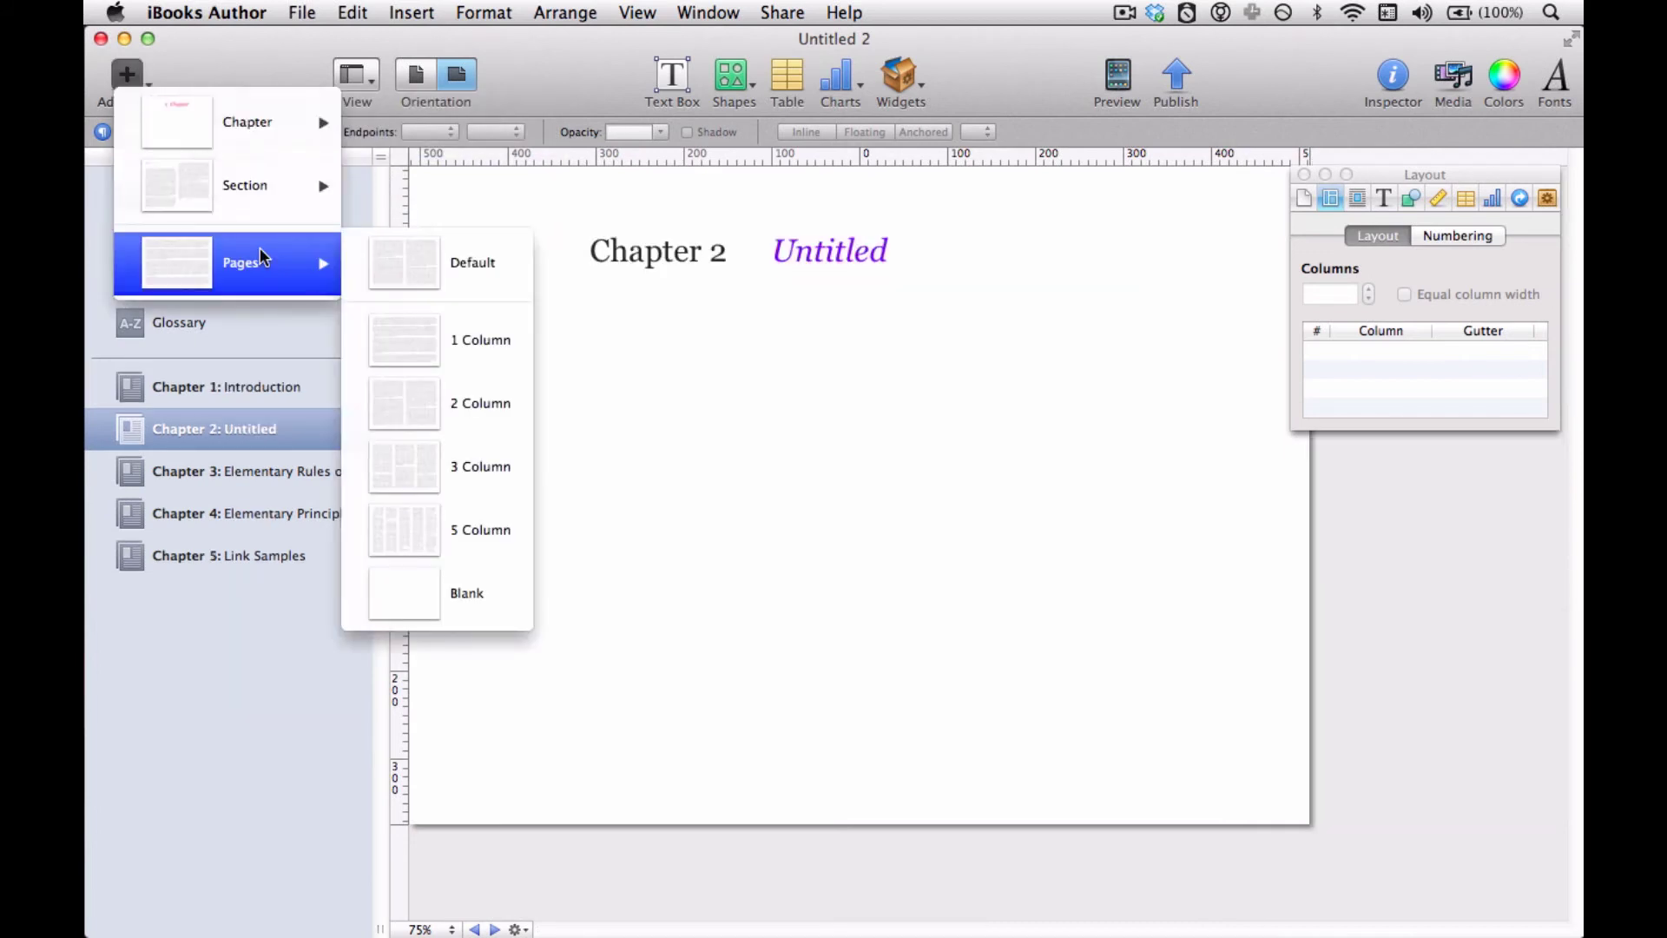
pyautogui.click(408, 529)
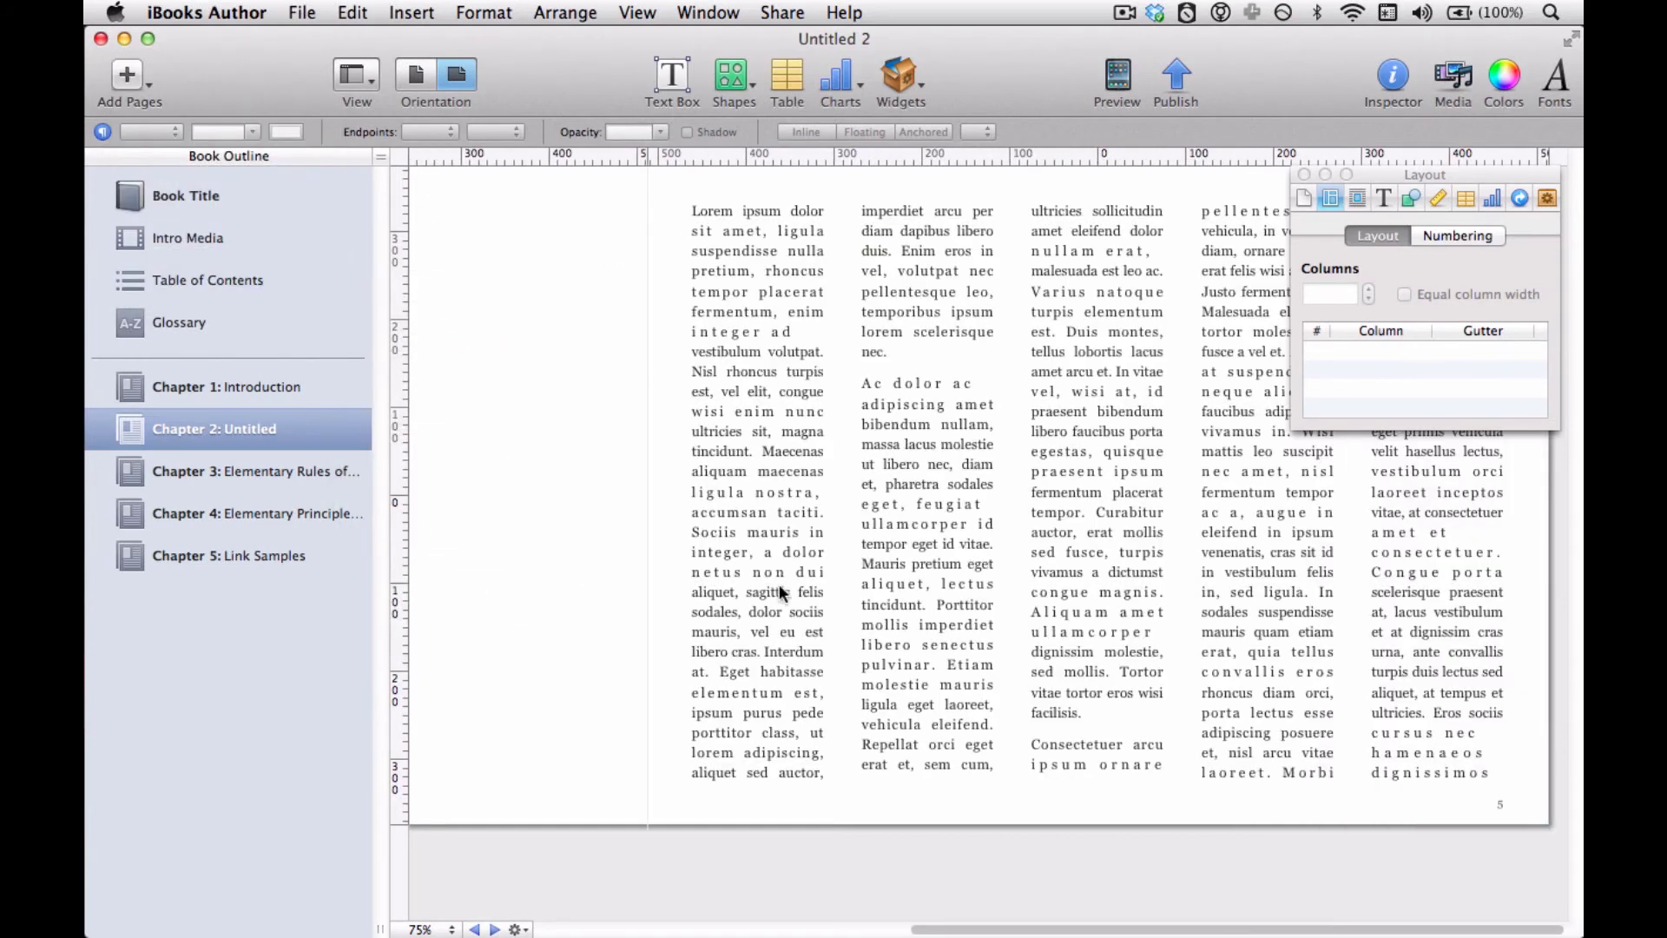
pyautogui.click(770, 328)
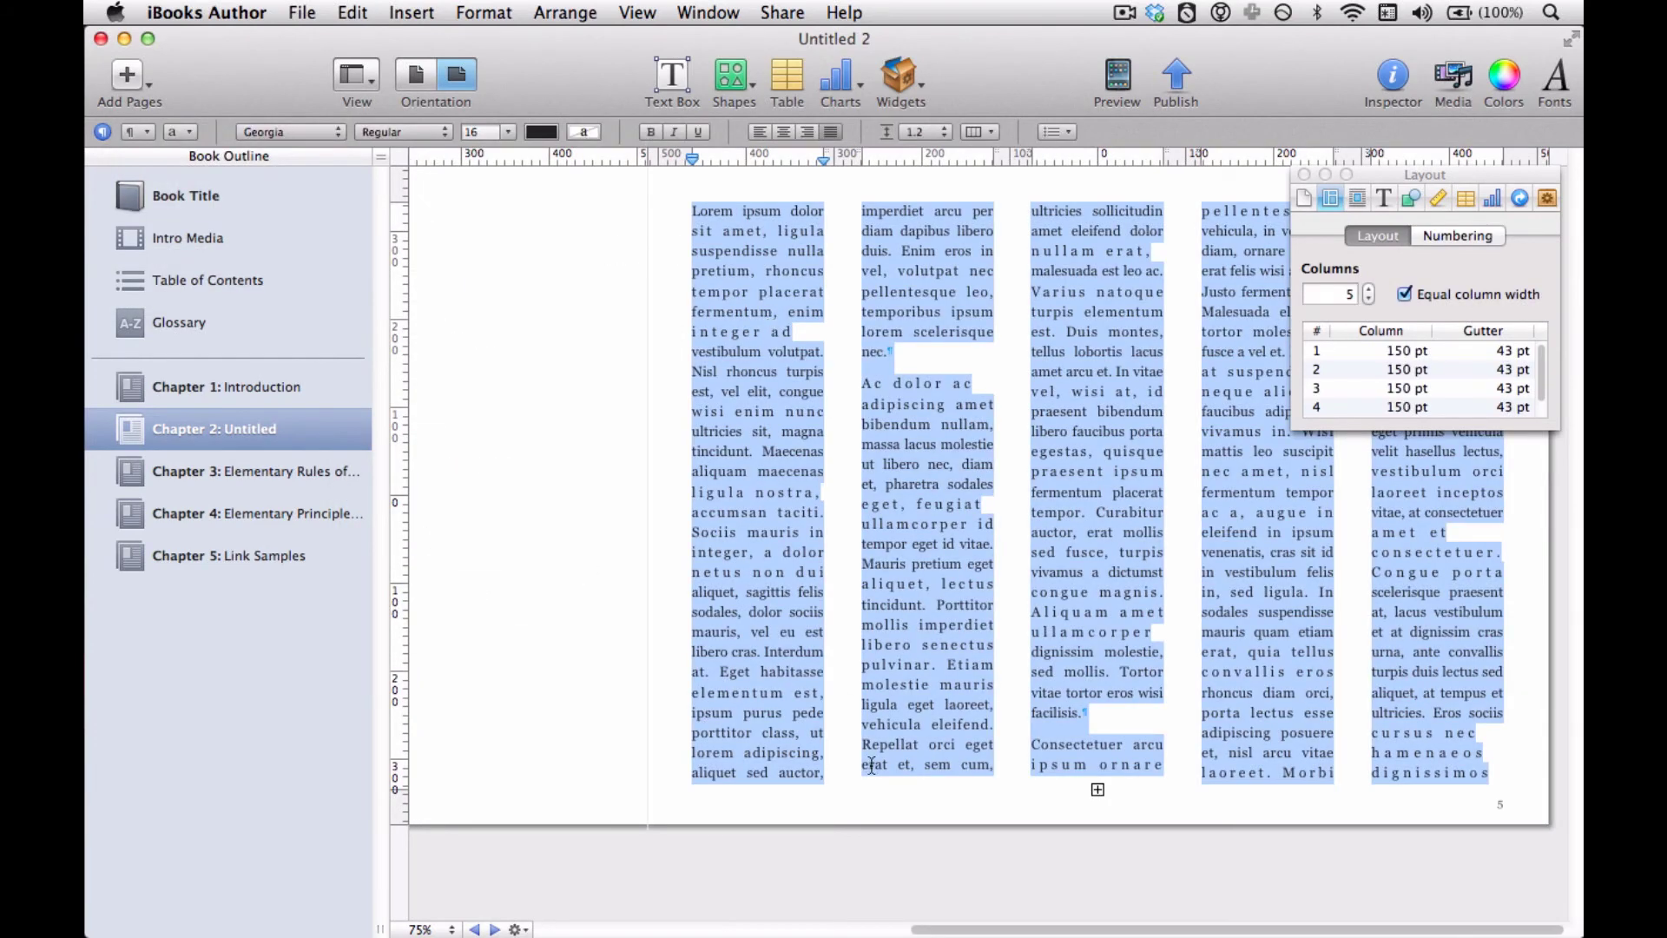
pyautogui.click(607, 604)
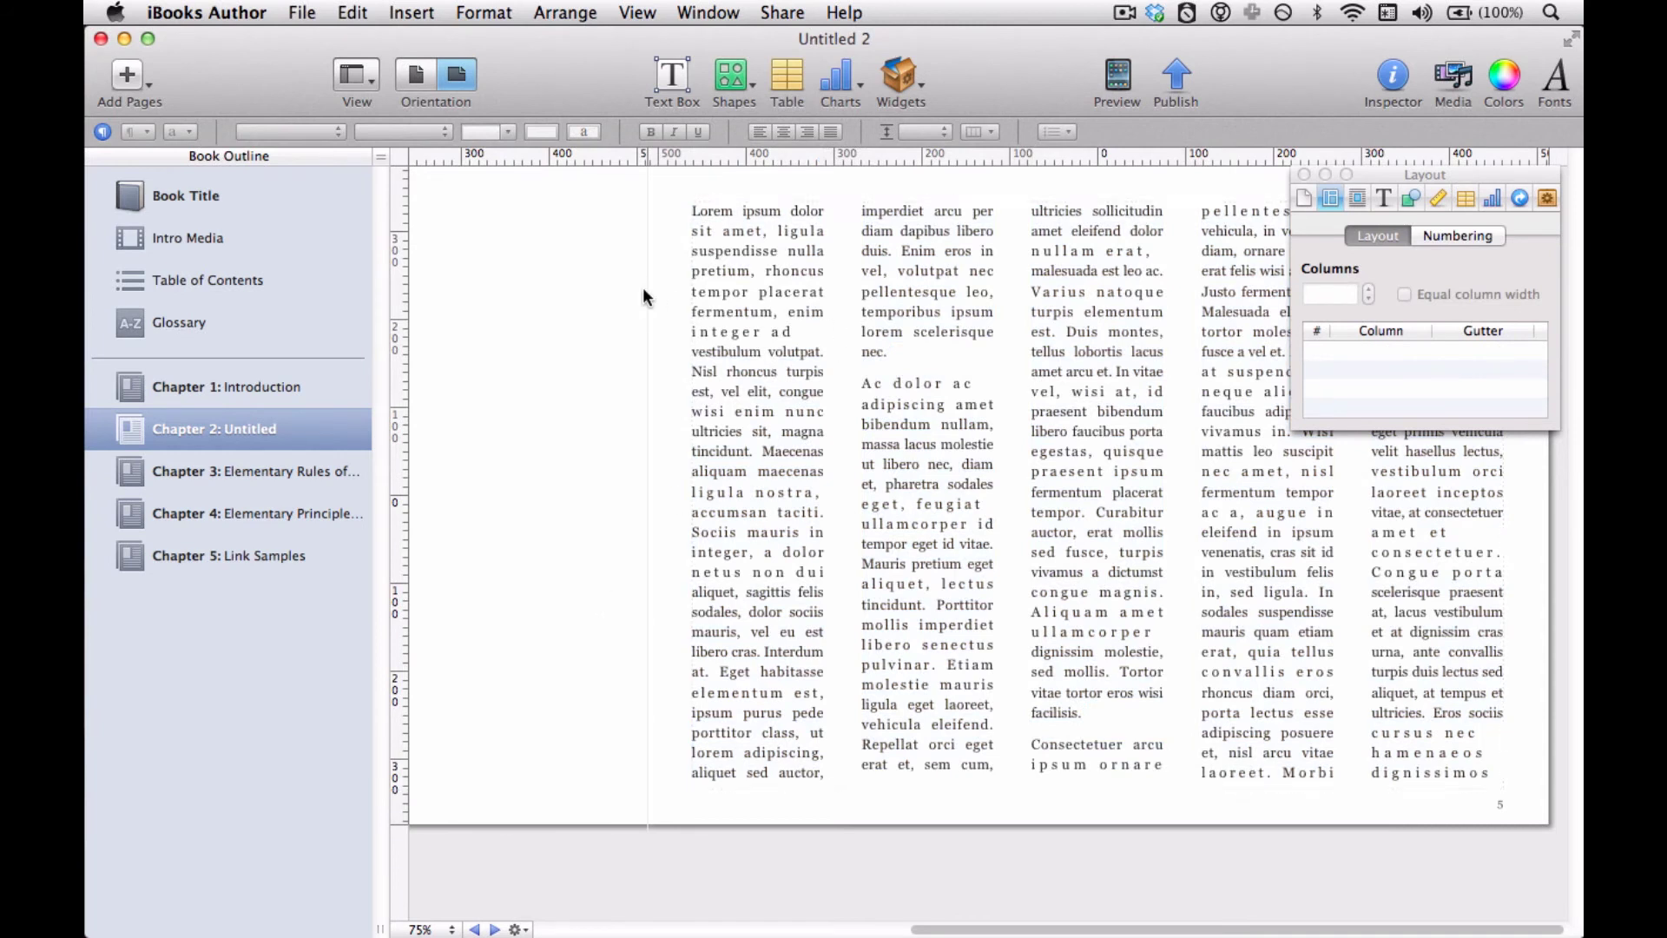
pyautogui.click(352, 84)
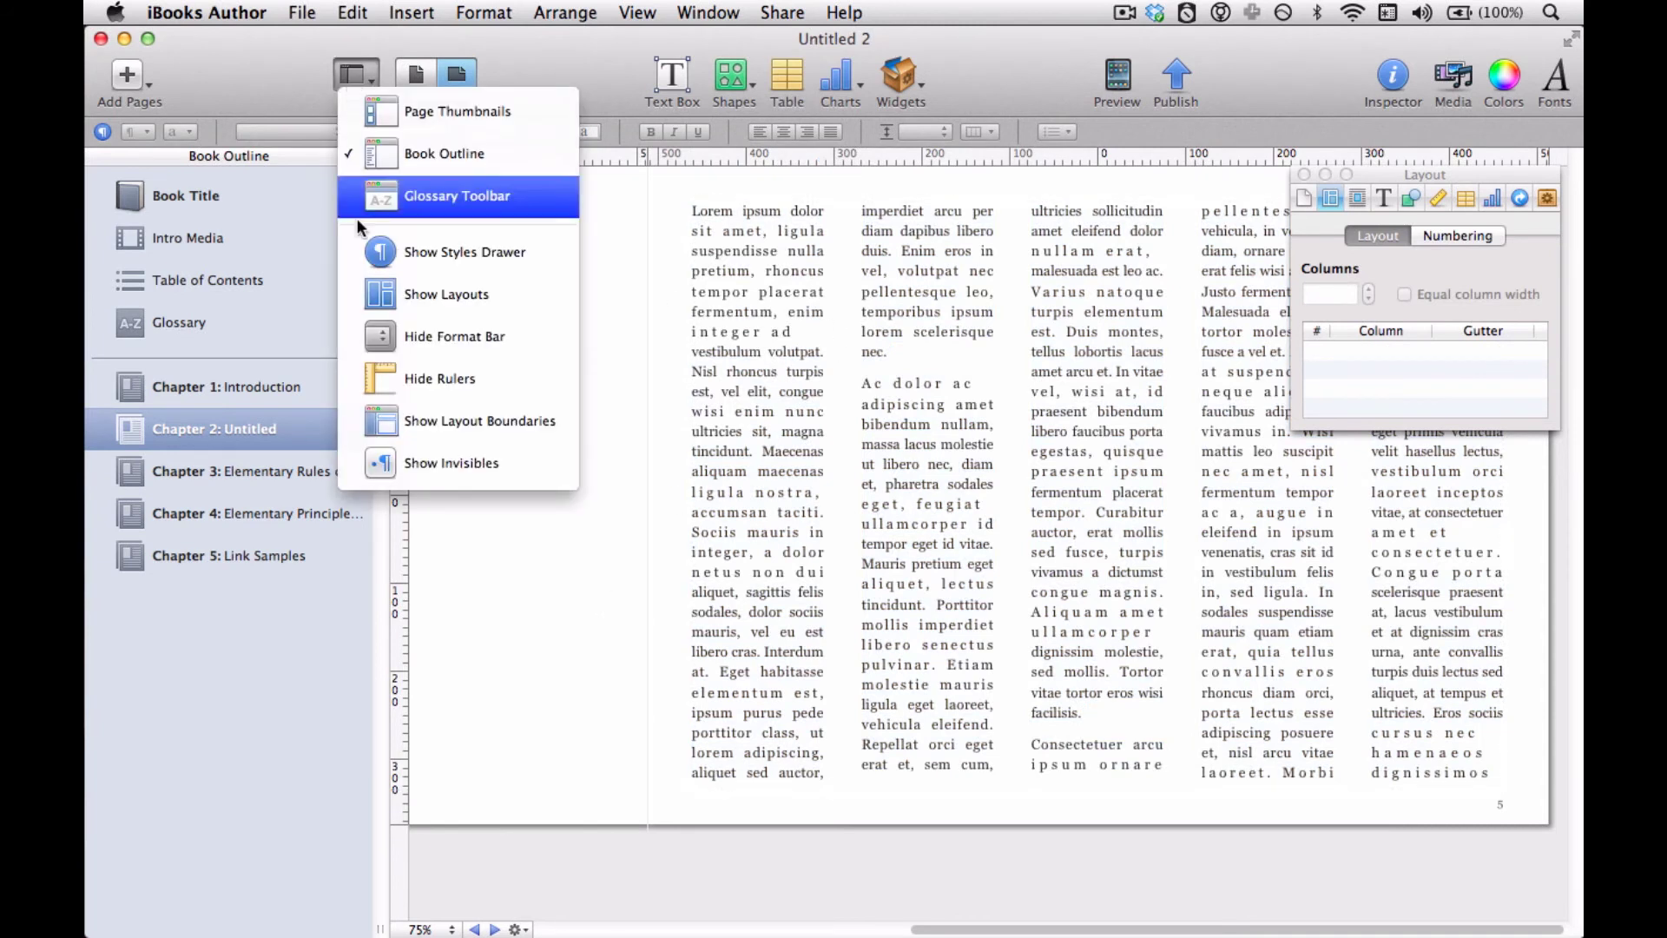
# Show the layouts again, scroll to the Chapter layouts, and shrink the pane above the outline.
pyautogui.click(372, 293)
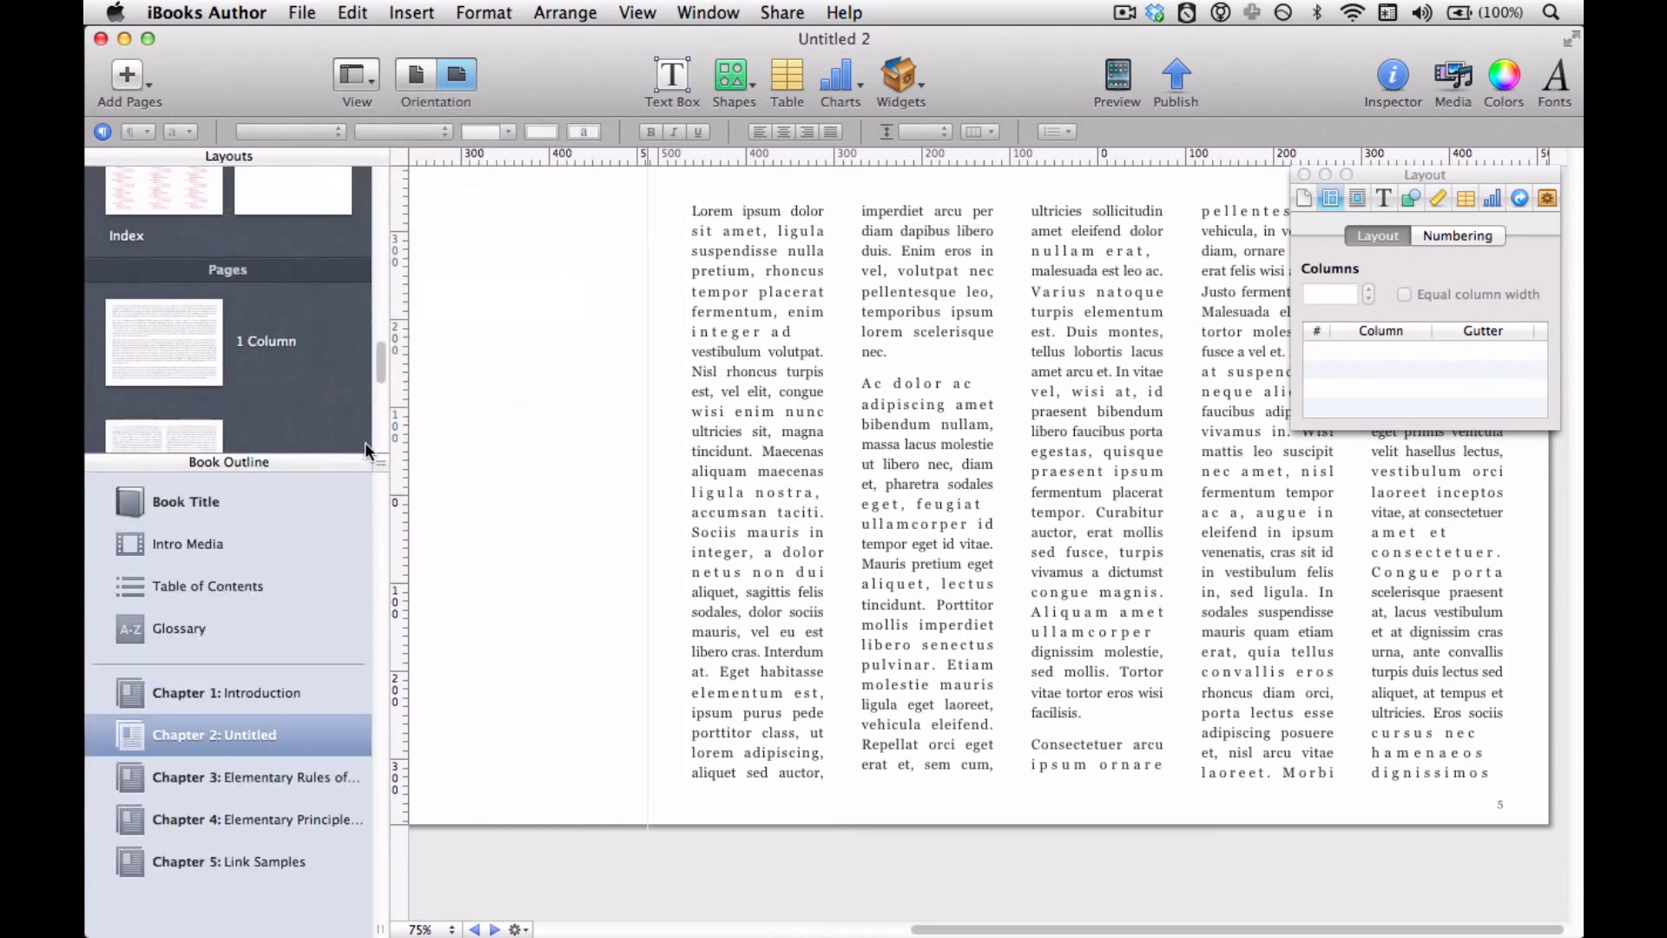
pyautogui.moveTo(378, 465); pyautogui.dragTo(408, 789)
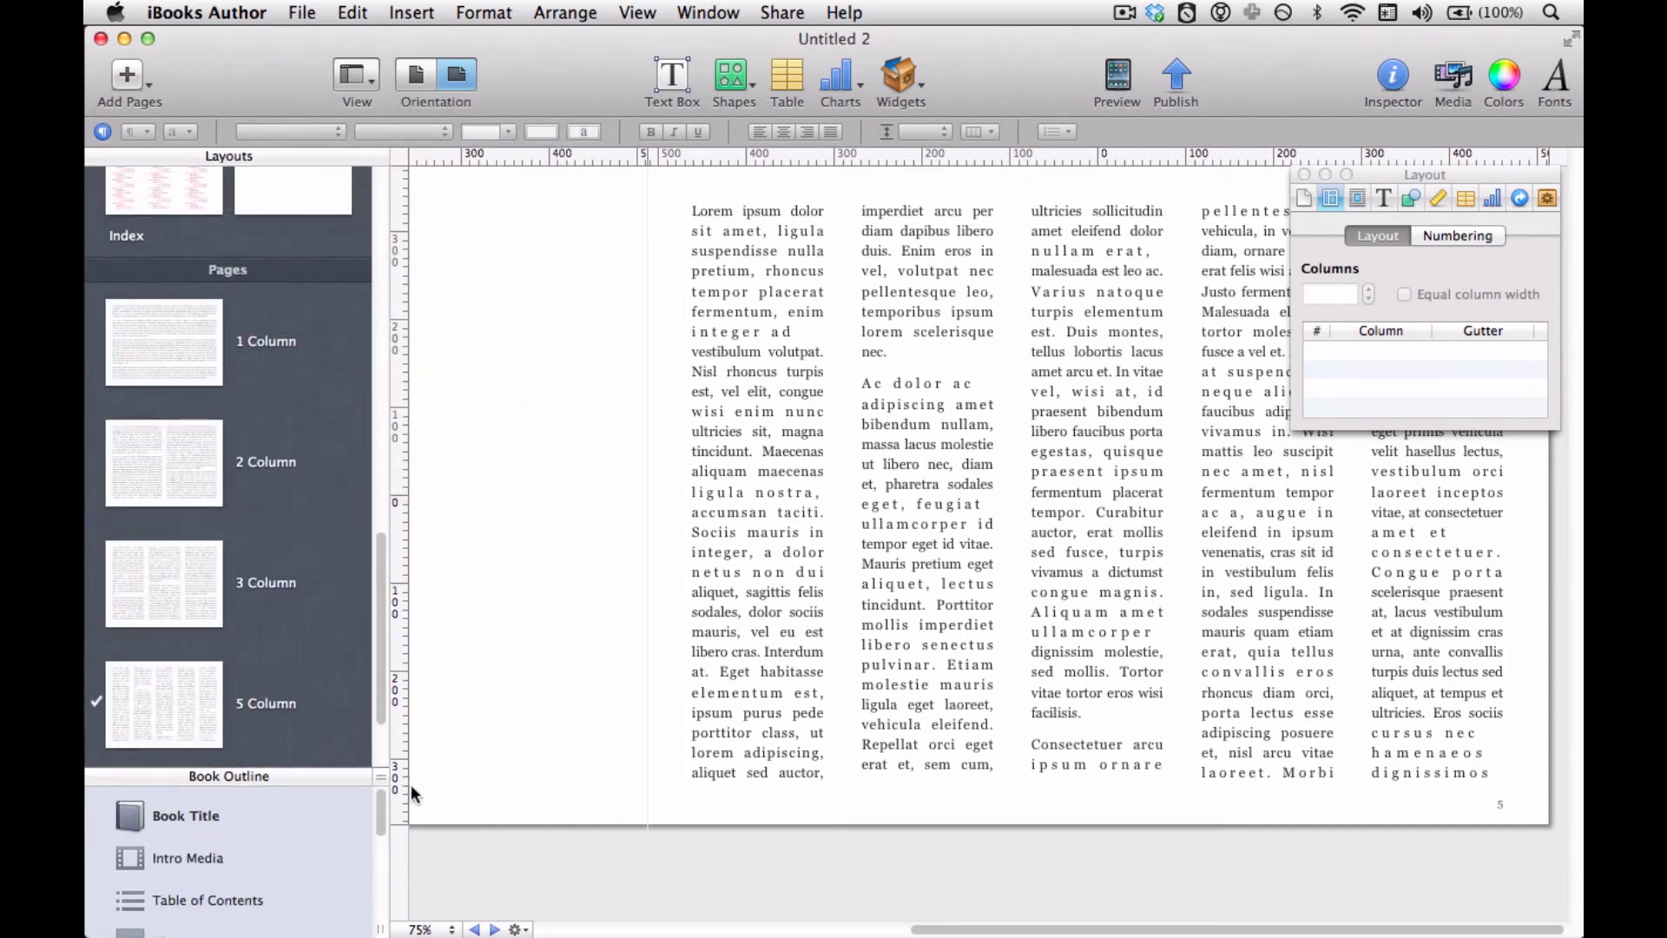
pyautogui.scroll(-3, 279, 560)
pyautogui.scroll(10, 279, 560)
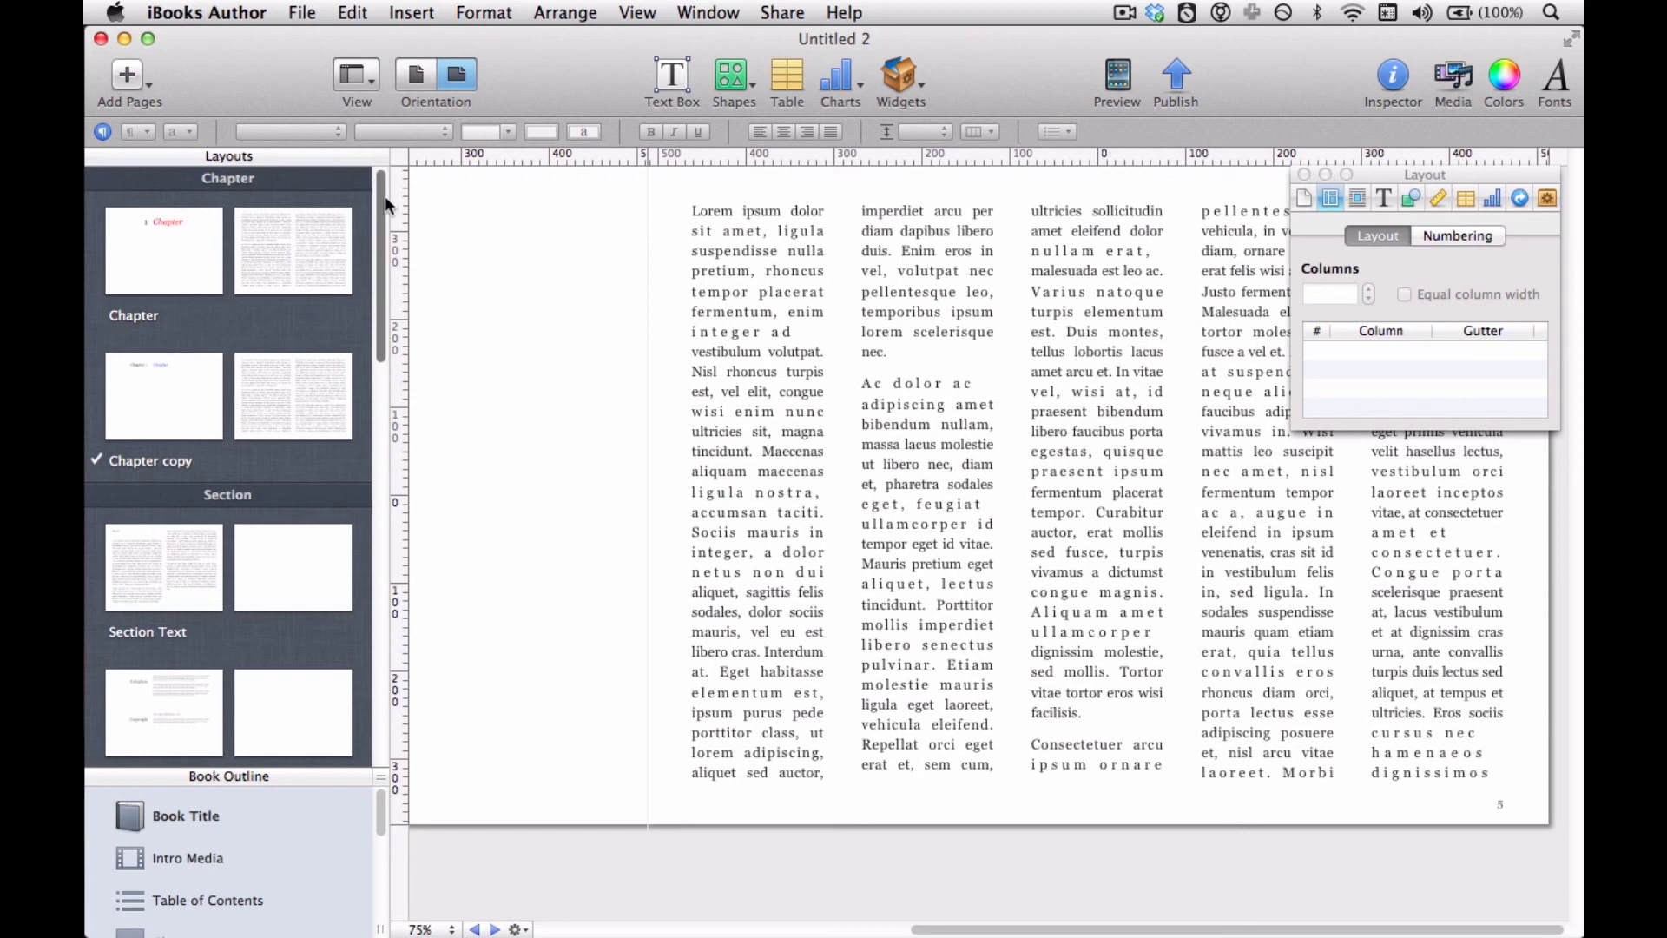
pyautogui.moveTo(384, 195); pyautogui.dragTo(341, 169)
pyautogui.moveTo(377, 774); pyautogui.dragTo(345, 339)
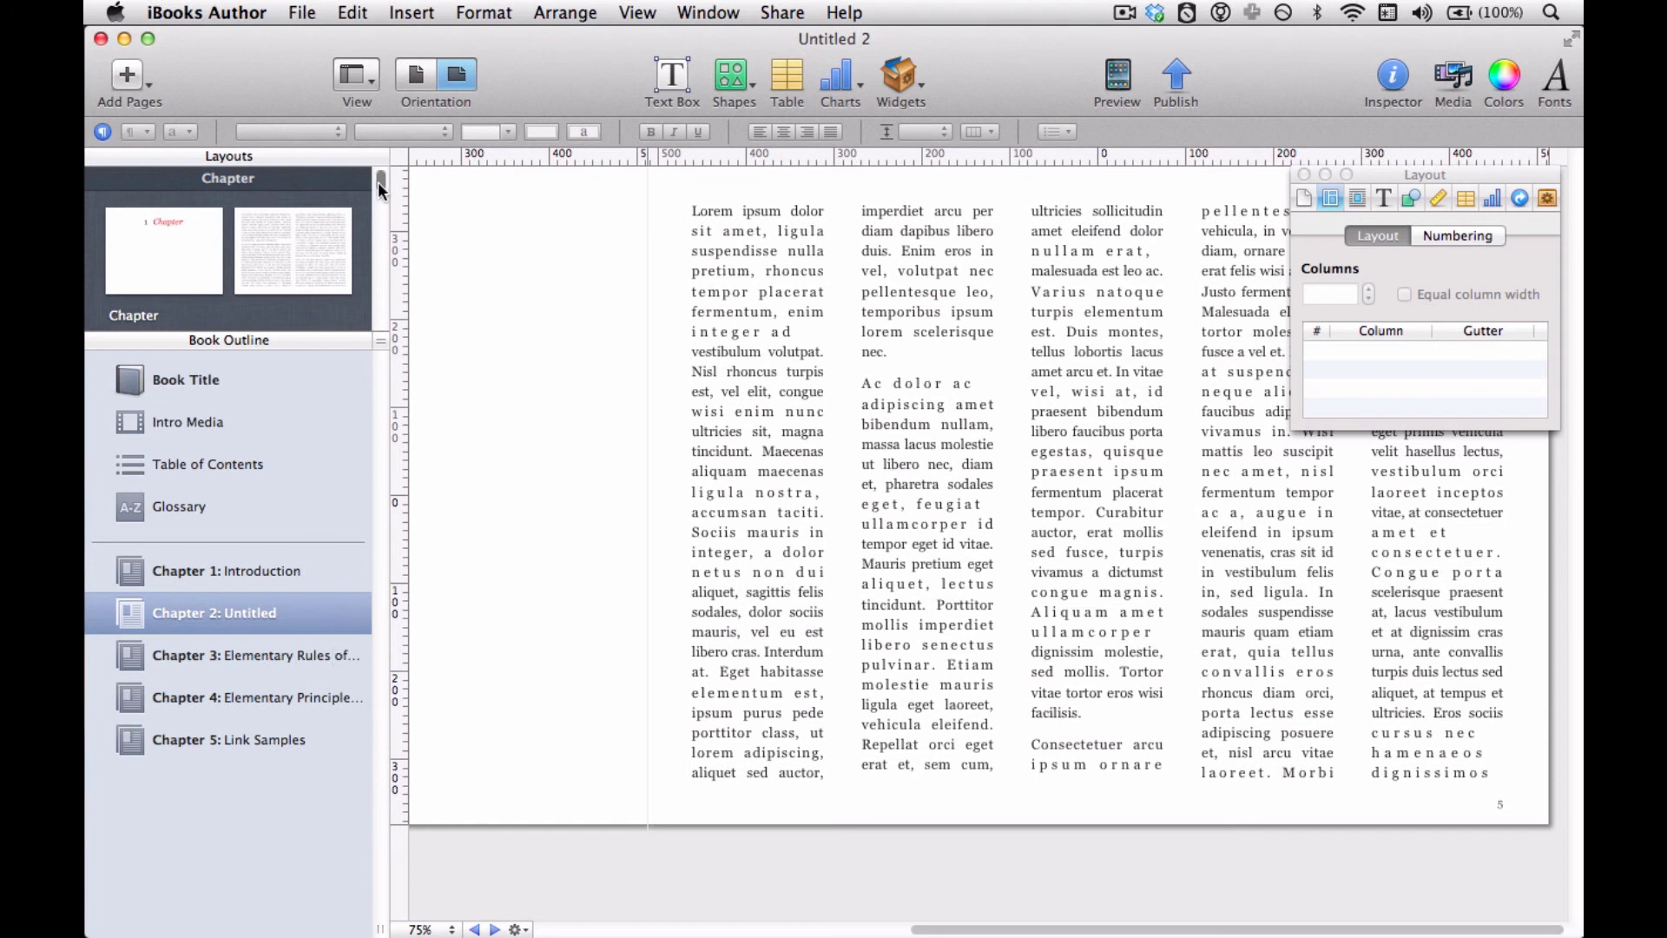
# Add a Dedication section page and move it under Chapter 3.
pyautogui.click(129, 77)
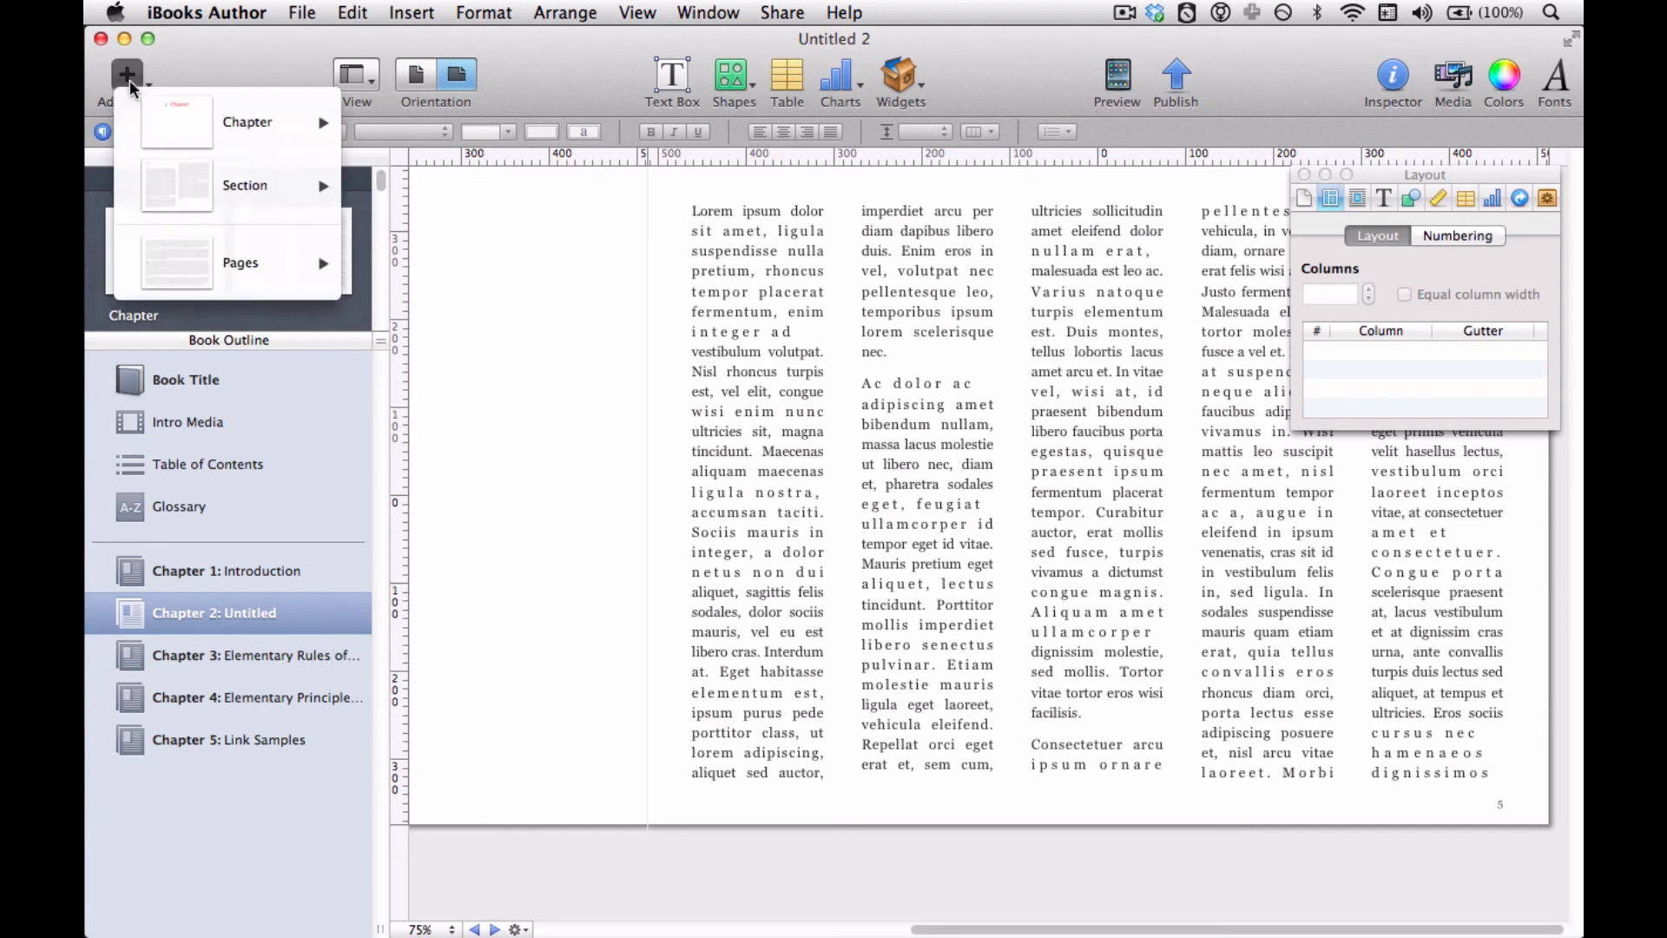
pyautogui.moveTo(180, 171)
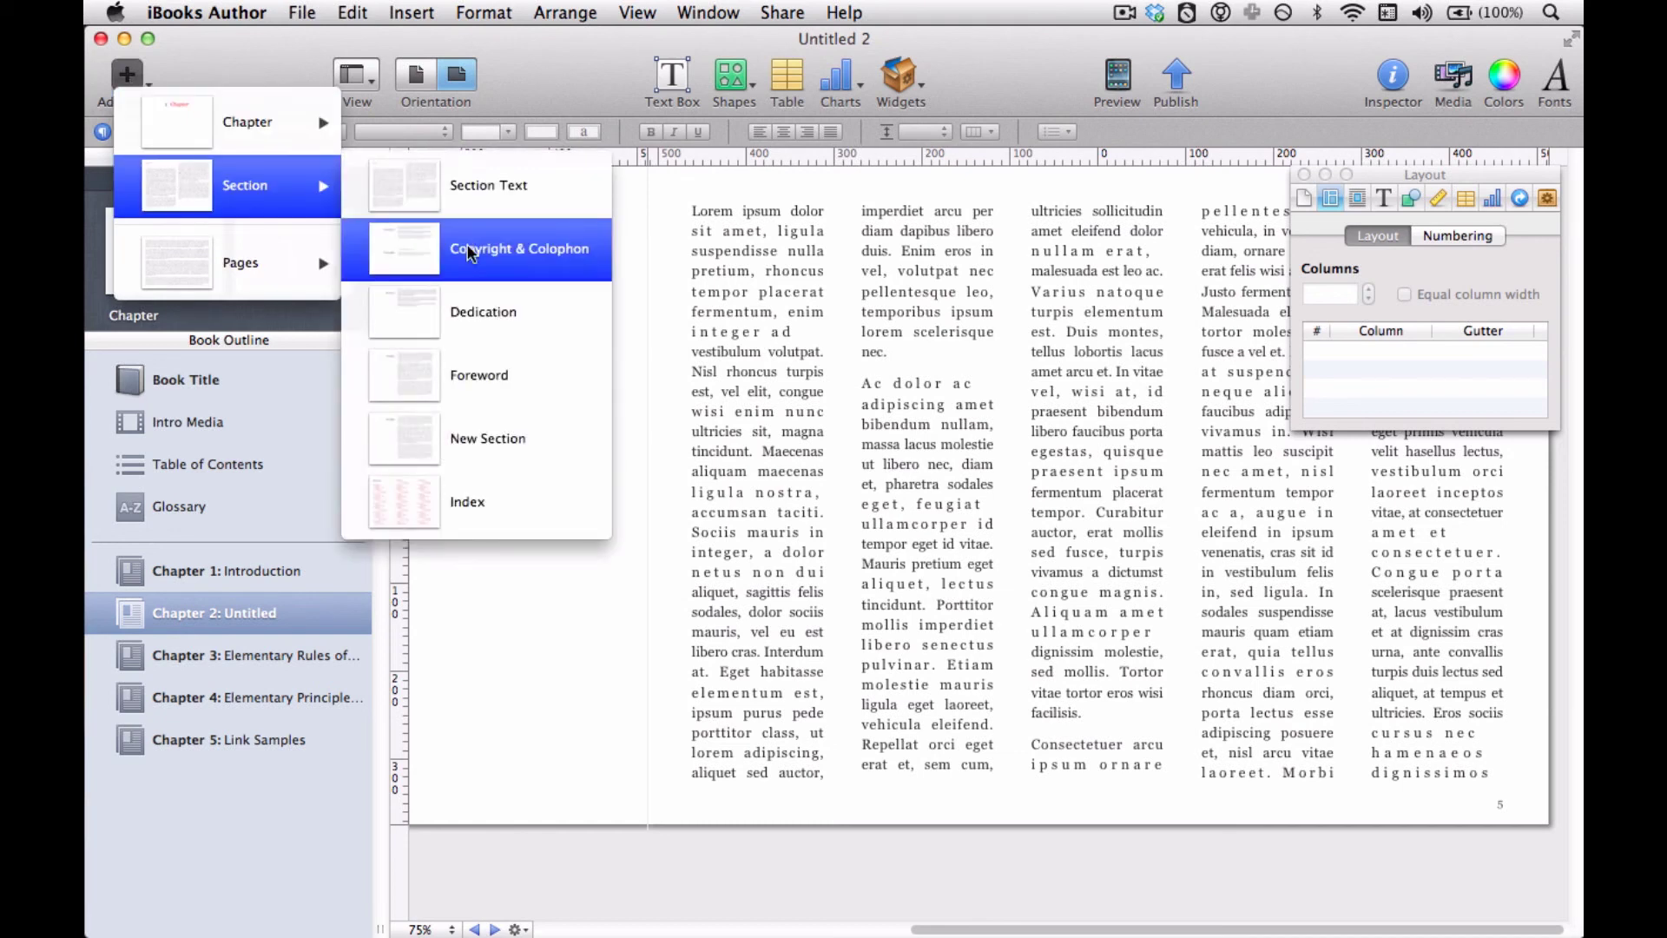
pyautogui.click(482, 381)
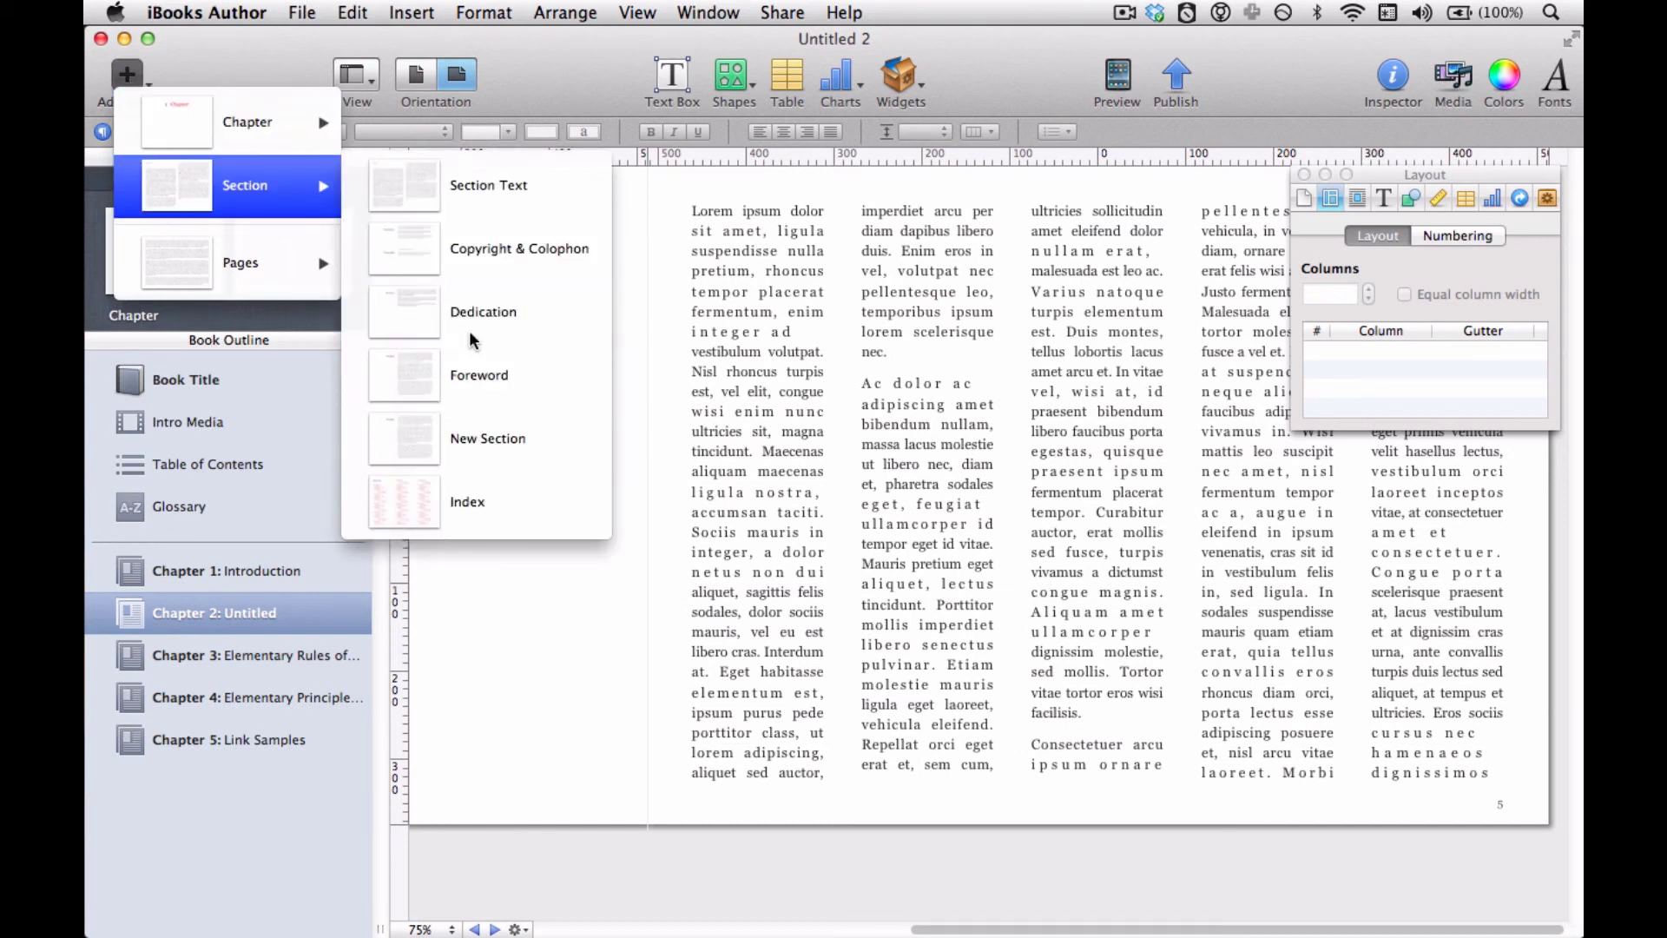
pyautogui.press('super+a')
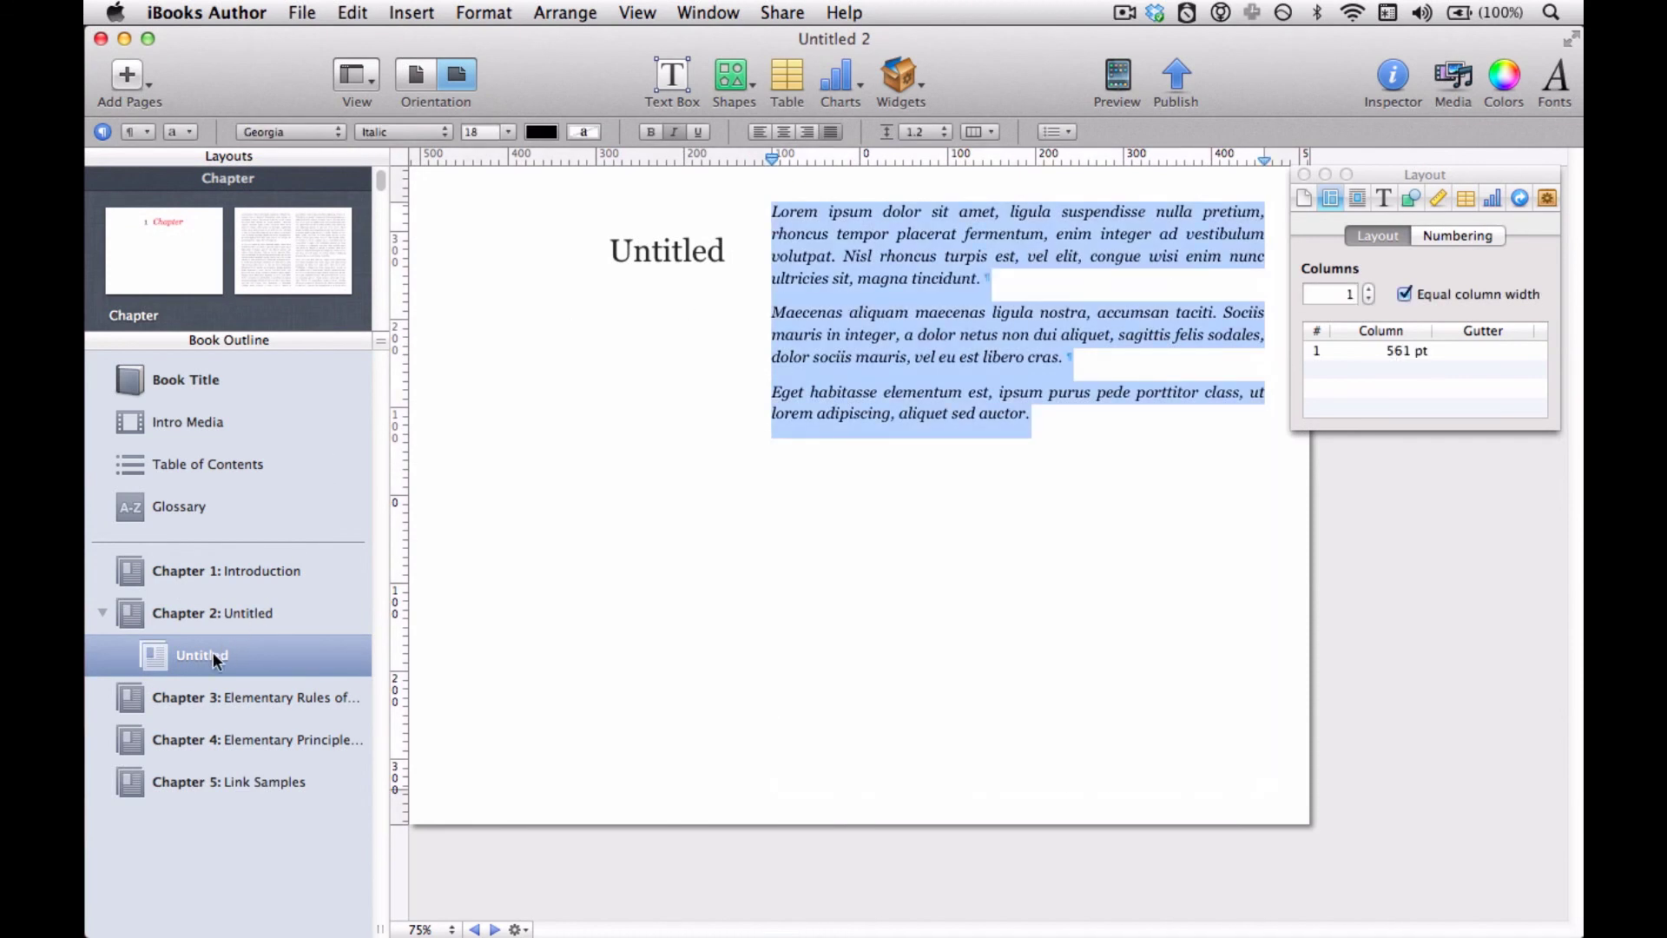
pyautogui.moveTo(225, 639); pyautogui.dragTo(257, 701)
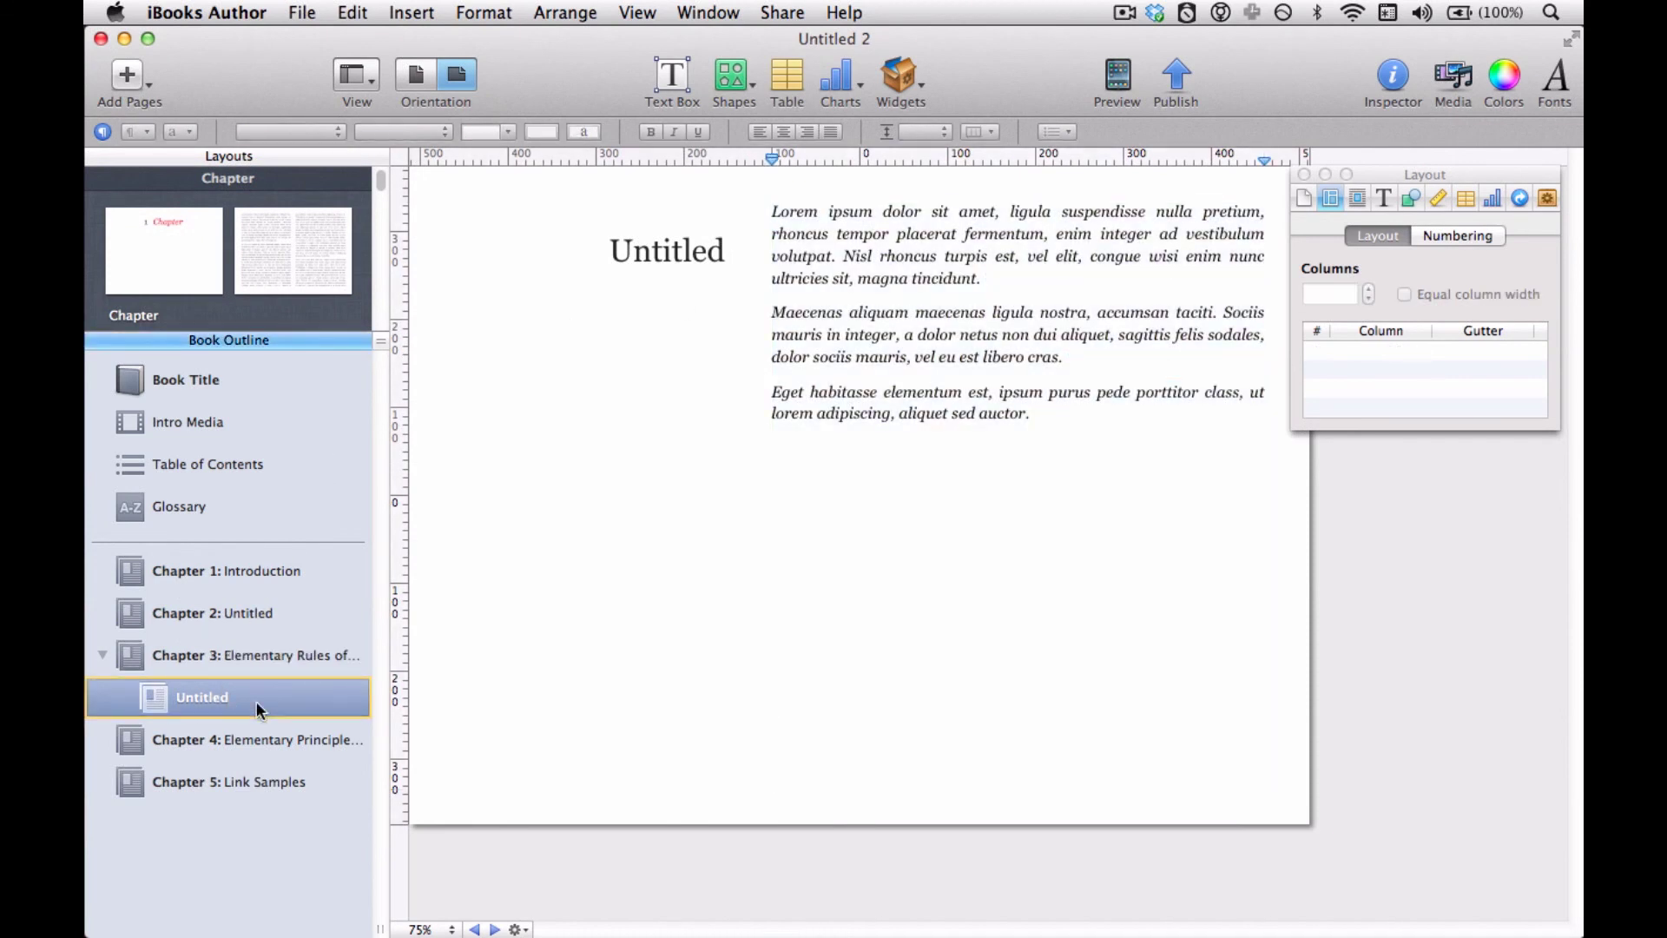
# Retitle the section from Untitled to 'Dedicated to ...'.
pyautogui.click(693, 252)
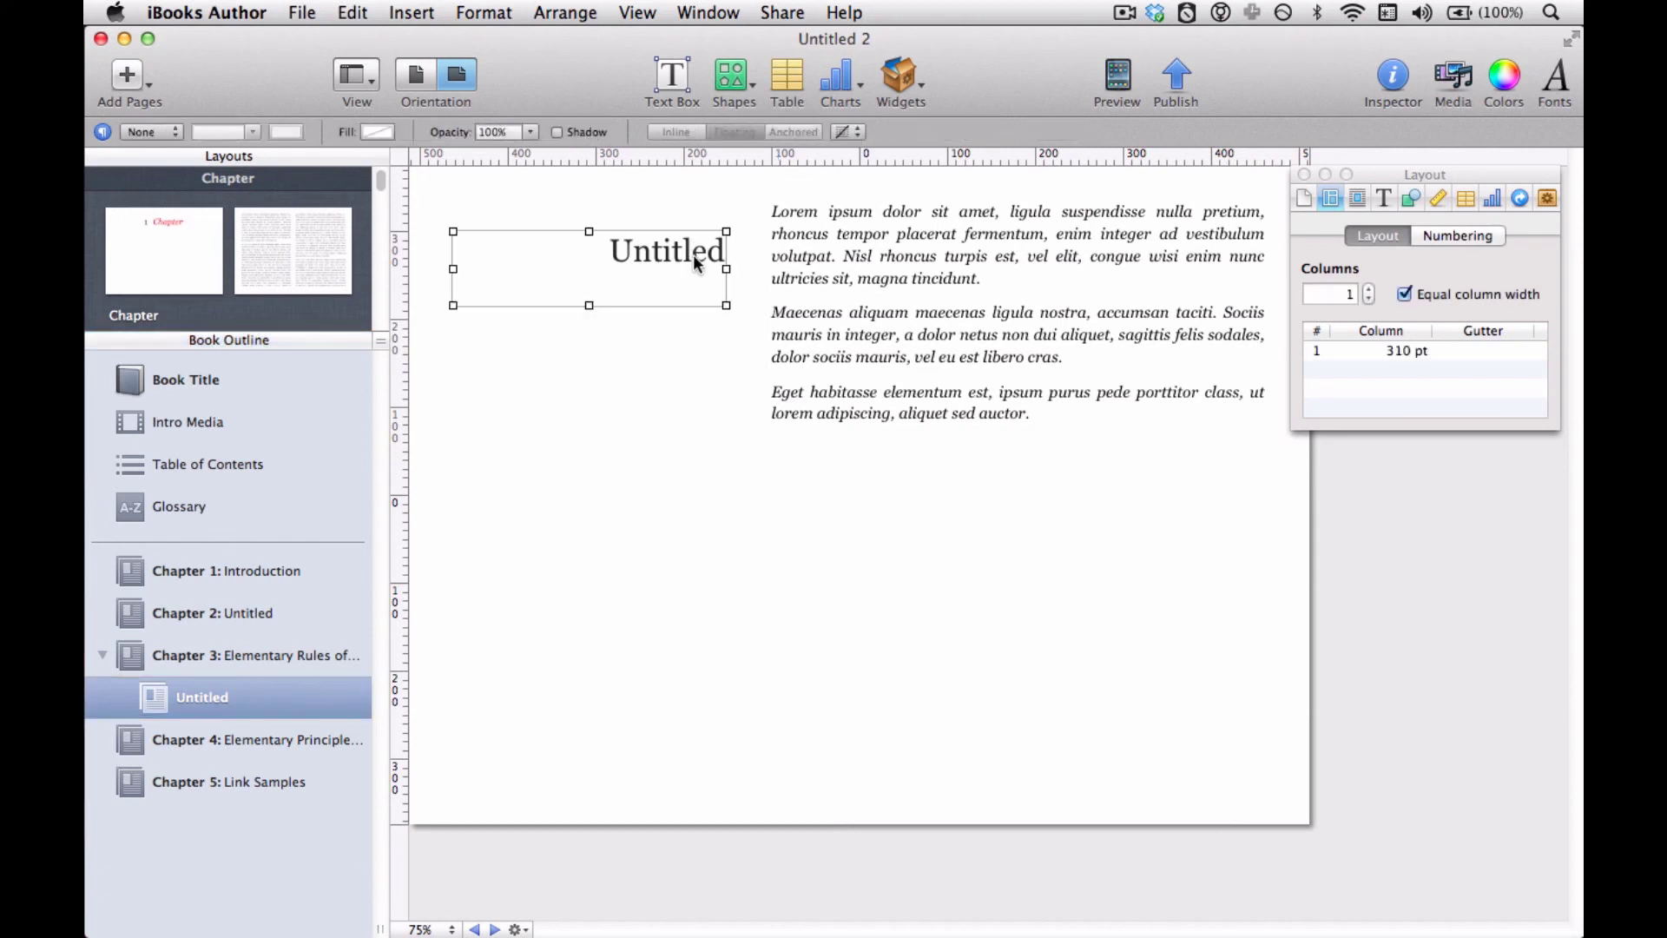
pyautogui.doubleClick(694, 253)
pyautogui.write('Dedicated to')
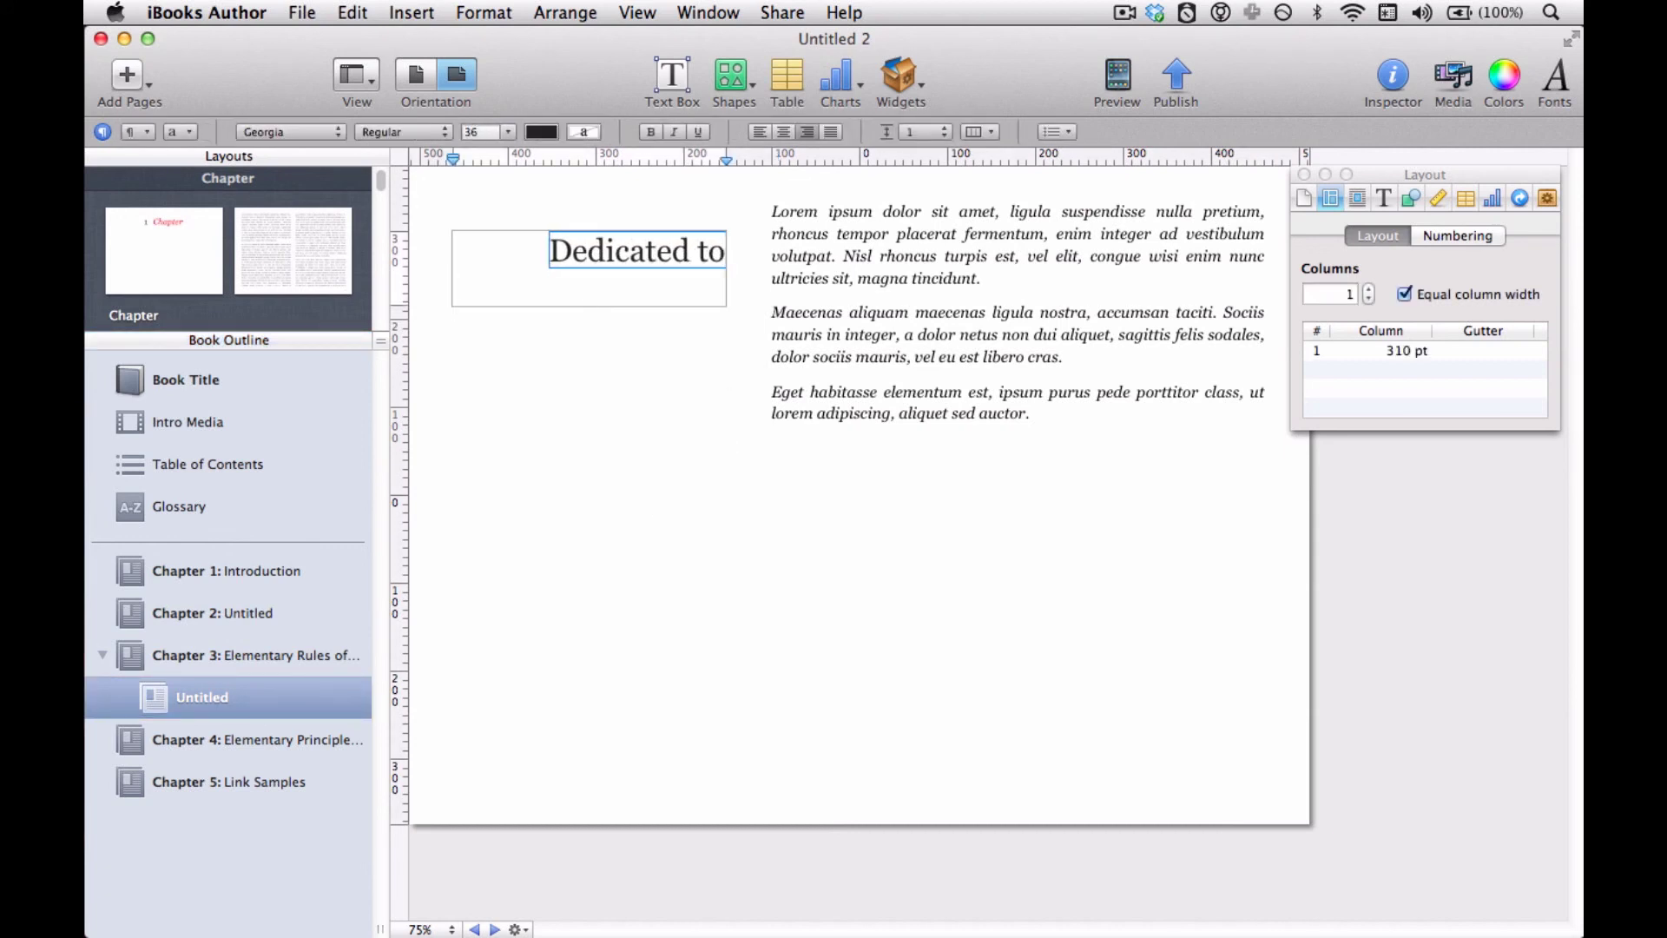
pyautogui.write(' ...')
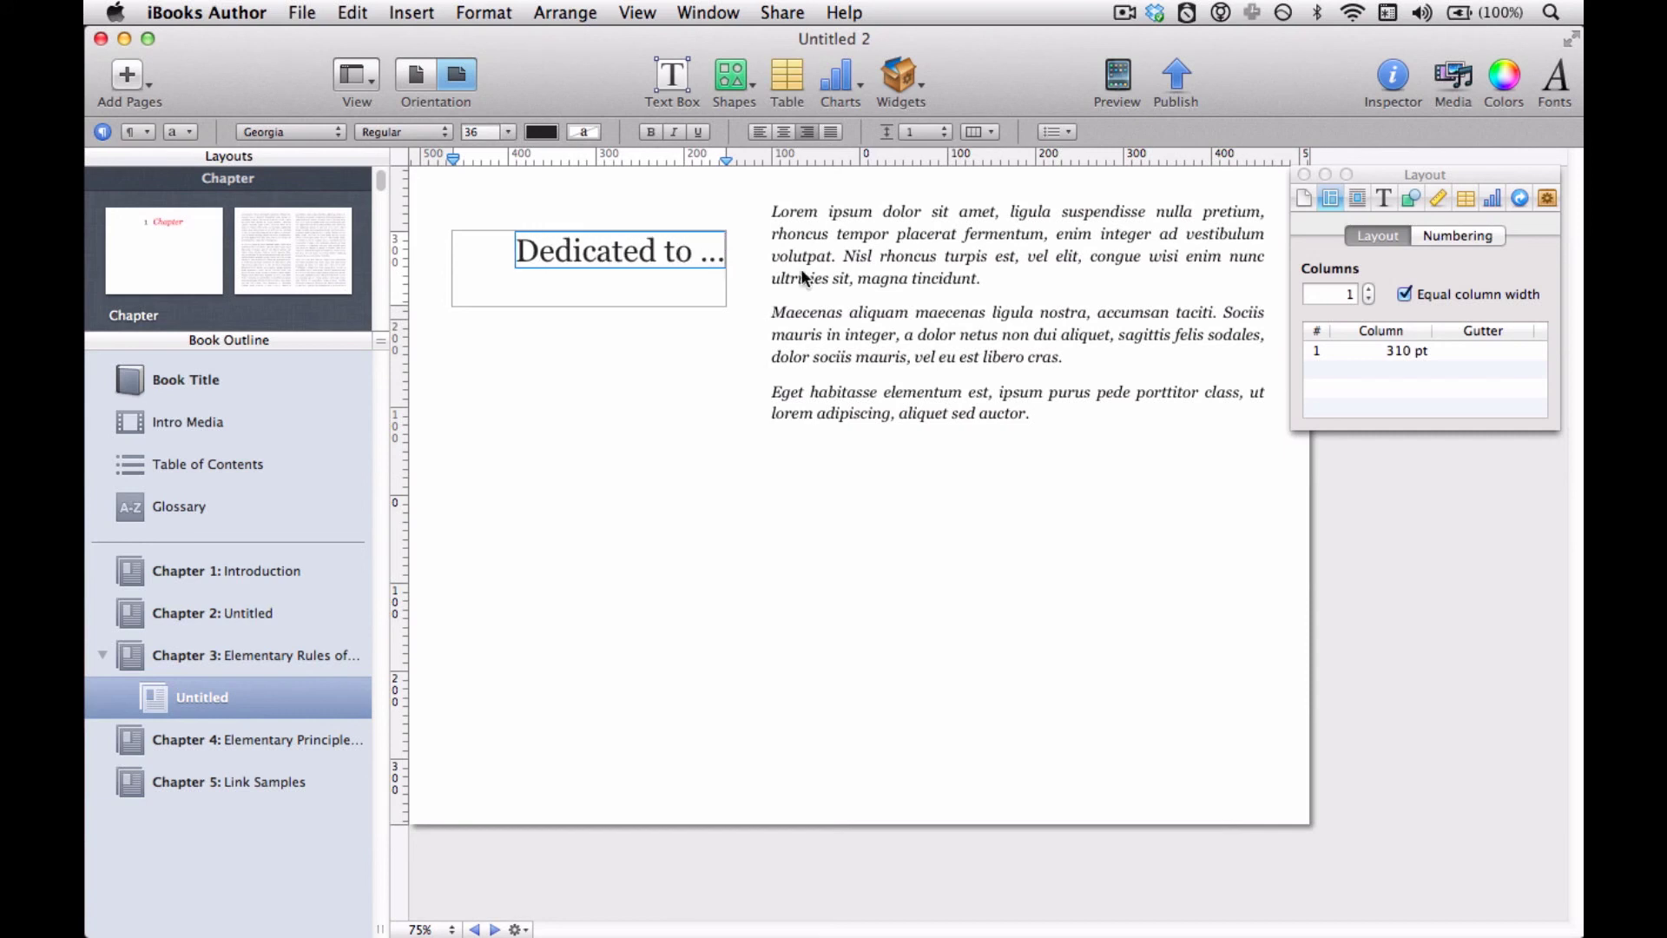
pyautogui.click(829, 271)
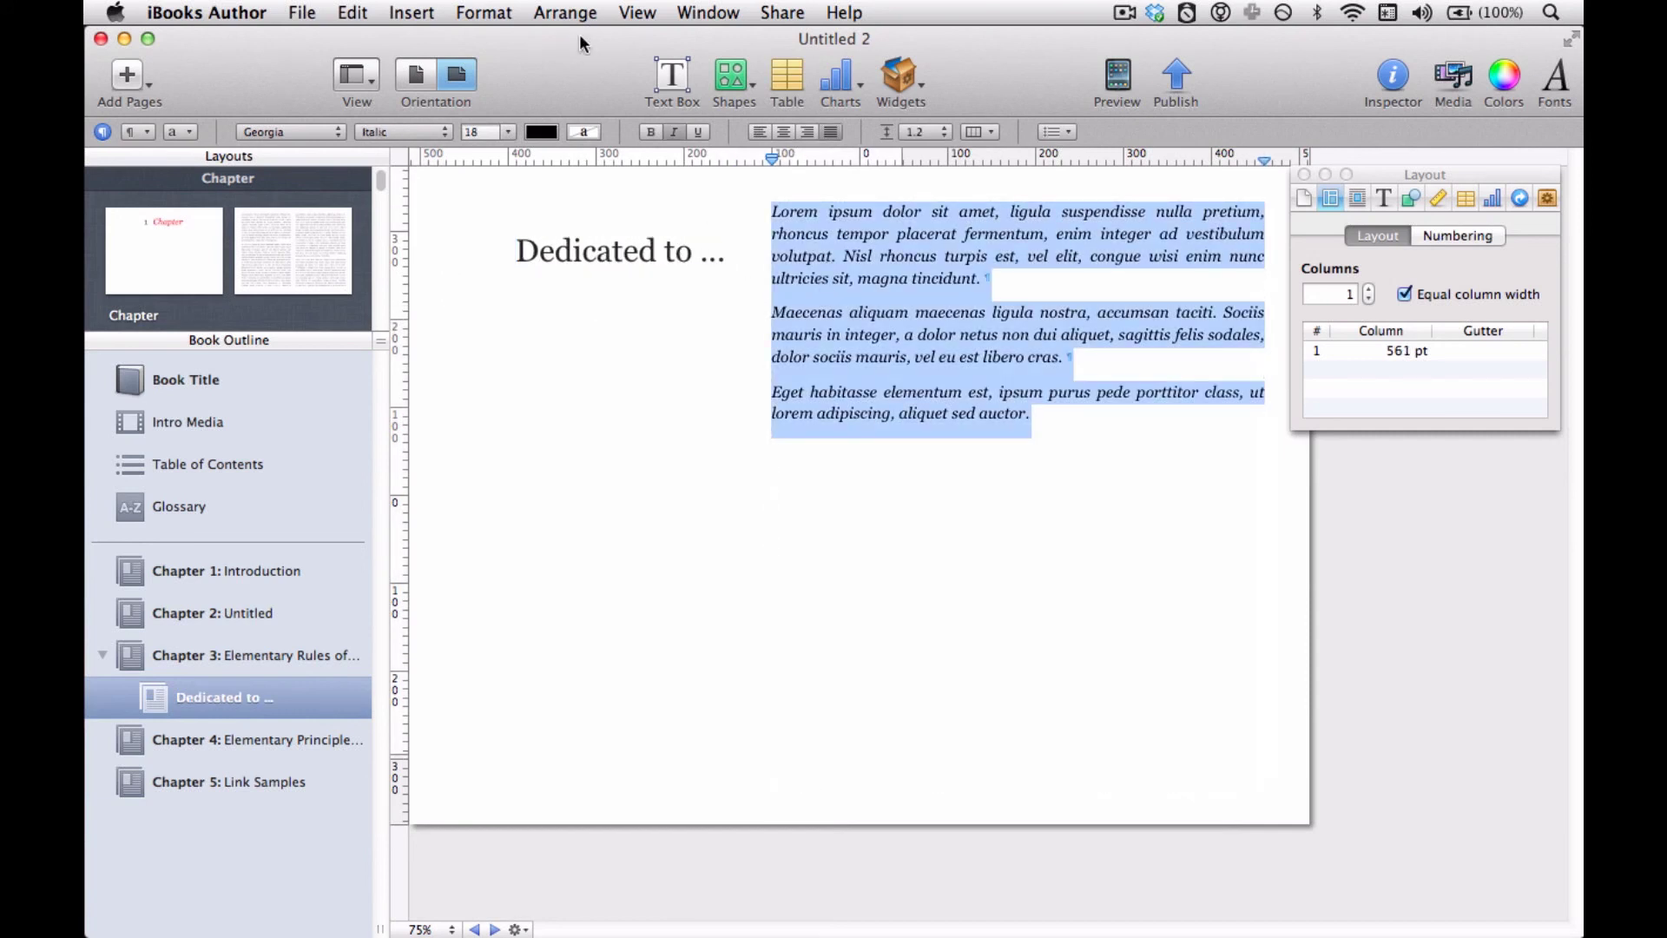